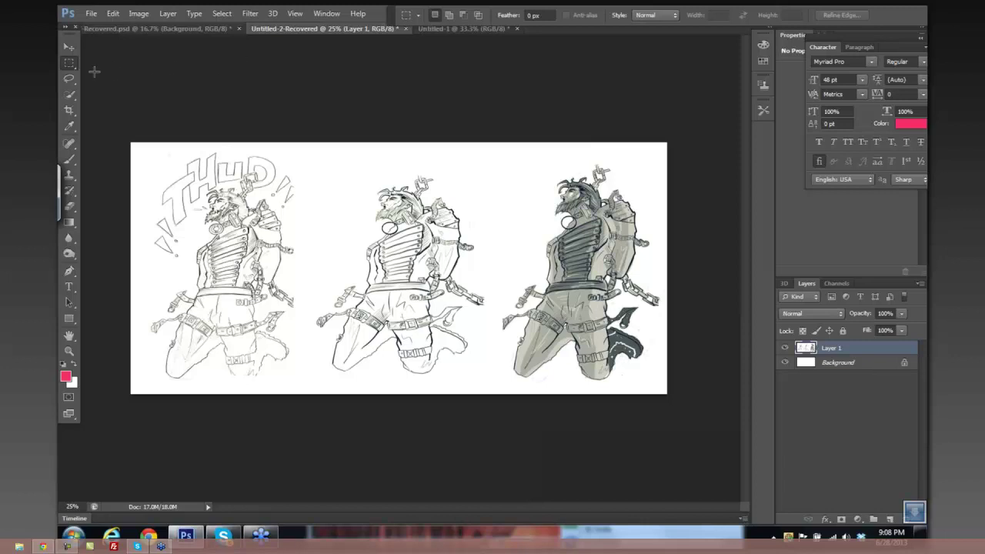
click(70, 48)
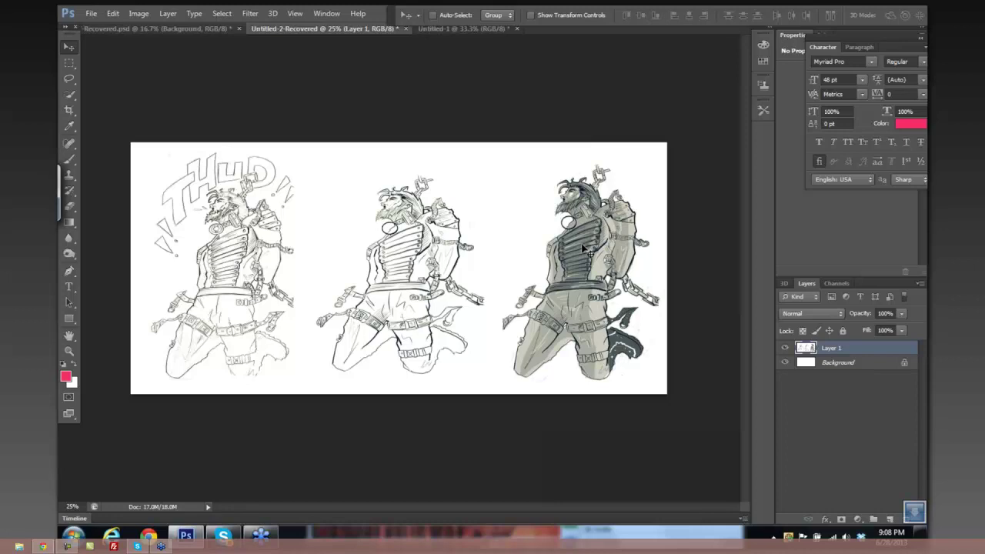
key(XF86AudioRaiseVolume)
key(XF86AudioRaiseVolume)
key(XF86AudioRaiseVolume)
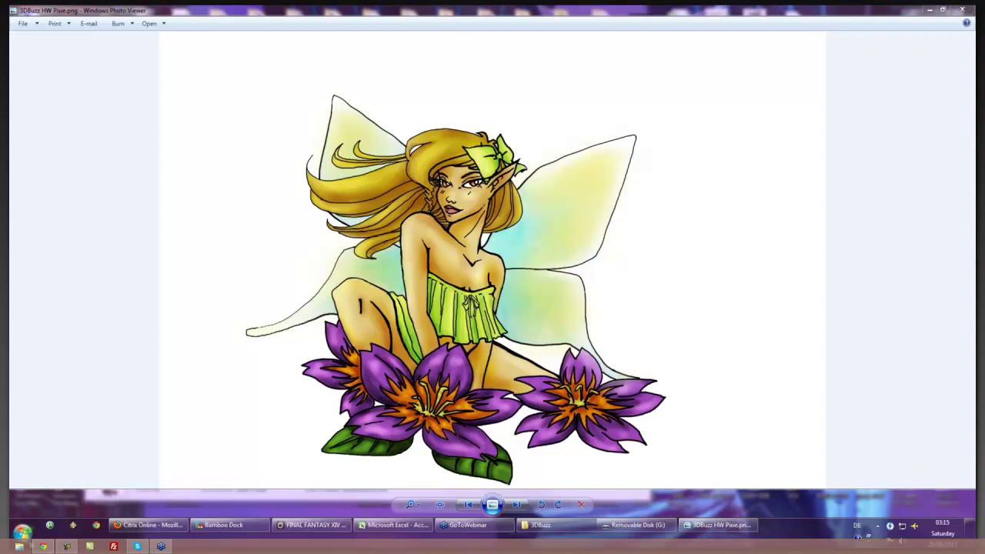
Open a blank Notepad window over the pixie picture and write "don't have mic".
click(21, 531)
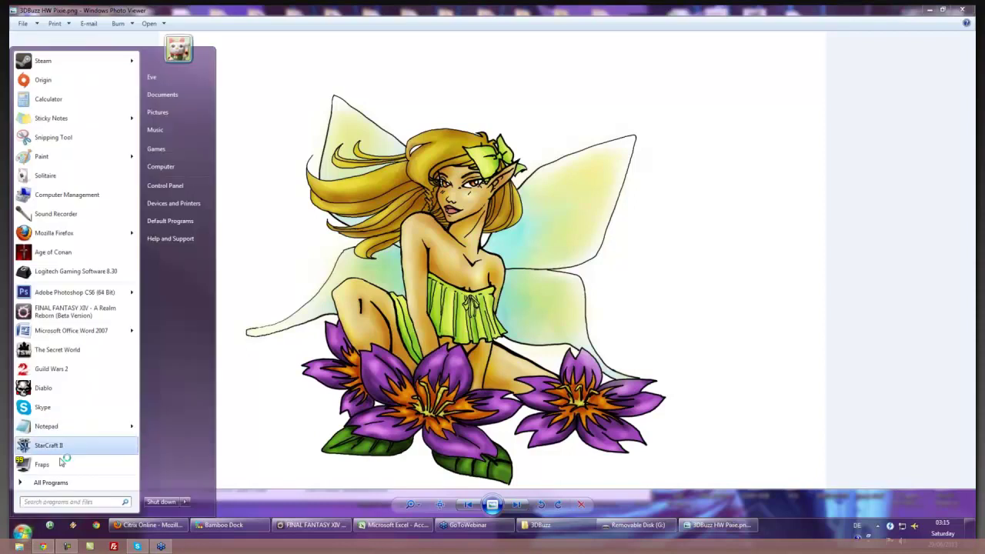
click(52, 522)
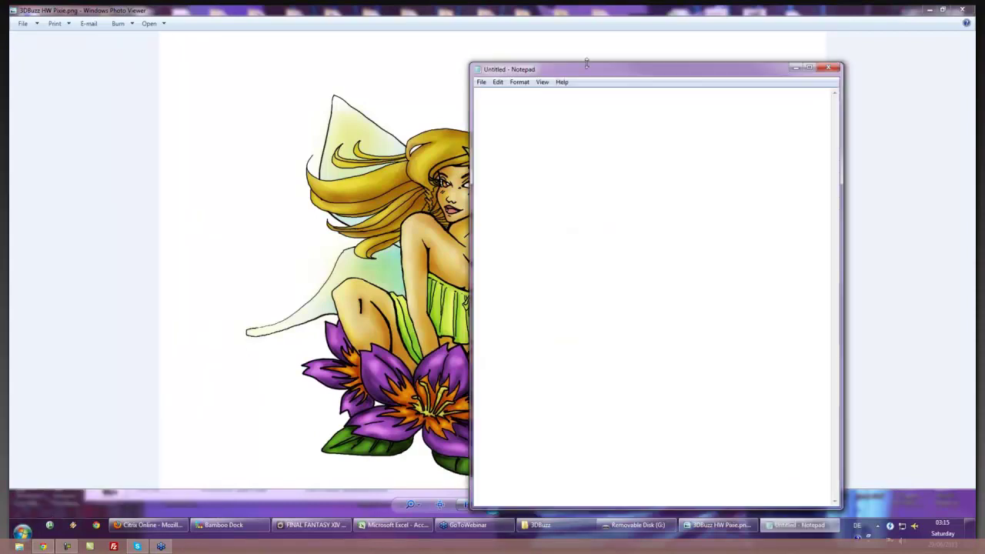
drag(589, 75, 682, 83)
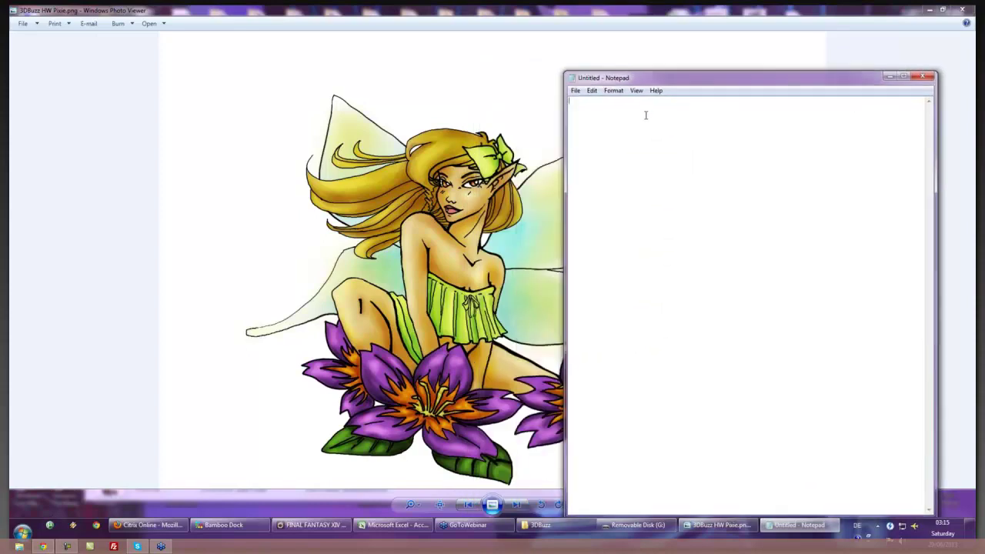
text(don't have mic)
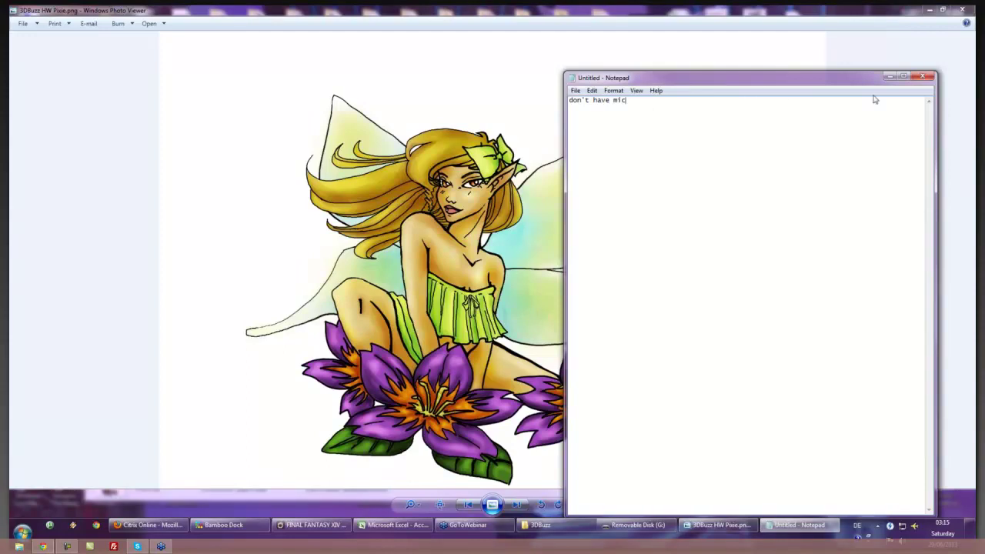
Make the Notepad window smaller and place it beside the pixie so the whole drawing stays uncovered.
drag(937, 117, 823, 117)
drag(730, 72, 743, 155)
drag(762, 162, 897, 109)
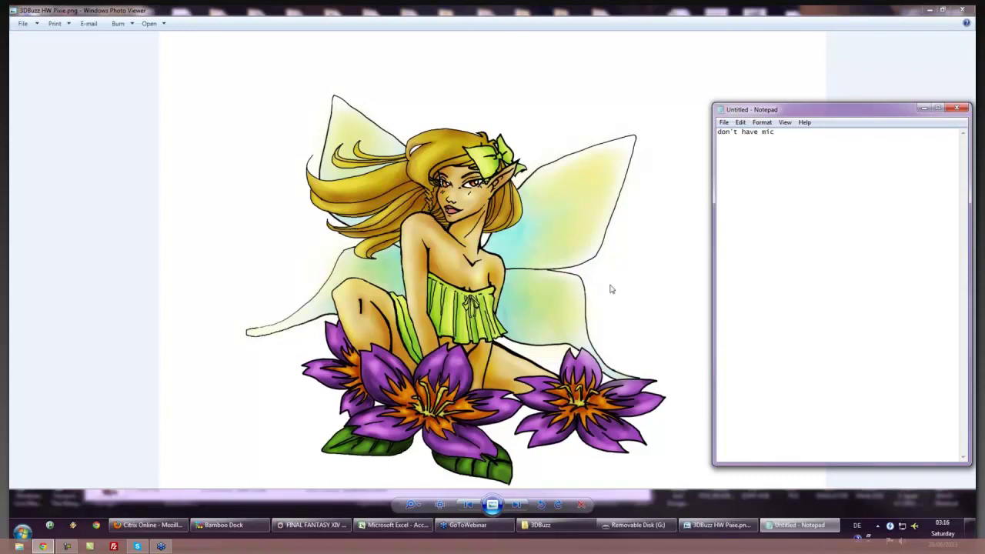
Replace the note's text with "why so silent?".
key(BackSpace)
key(BackSpace)
key(BackSpace)
key(BackSpace)
key(BackSpace)
key(BackSpace)
key(BackSpace)
key(BackSpace)
key(BackSpace)
key(BackSpace)
key(BackSpace)
key(BackSpace)
key(BackSpace)
key(BackSpace)
text(why so silent?)
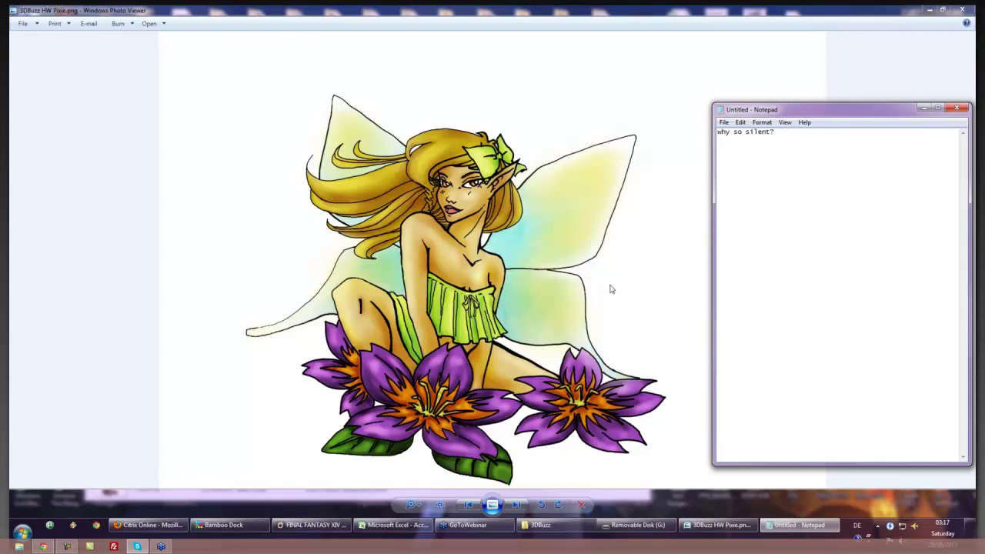
Continue the note with "nah... not really", and add the lines "didn't have time whole week" and "just have bout 2-3 hours to do it".
text(Inah... not really)
key(Return)
text(didn't have time whole week)
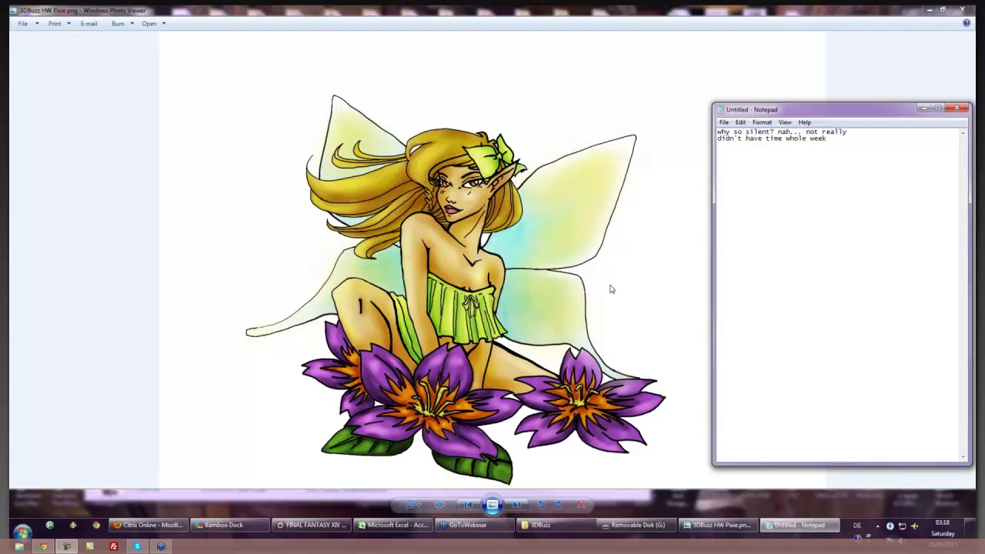
key(Return)
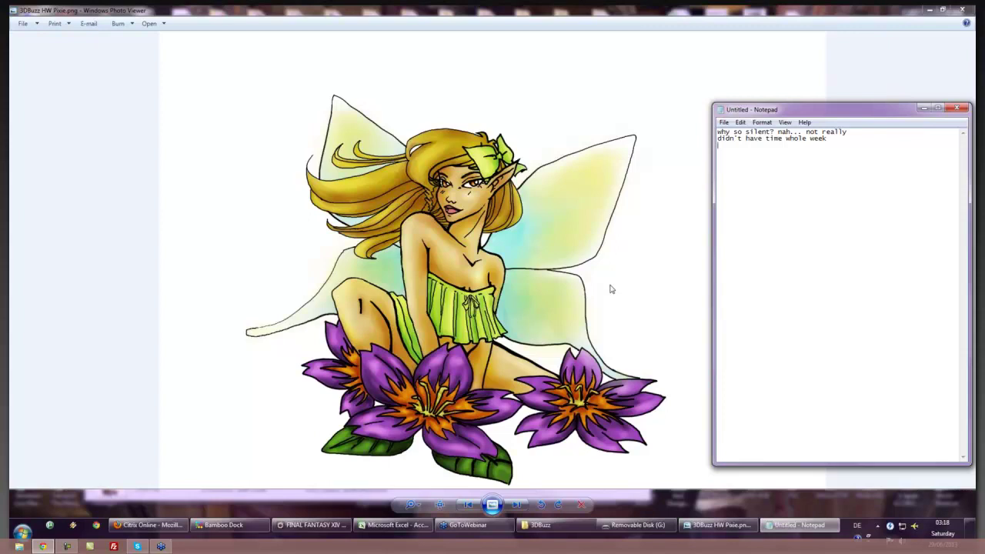
text(just have bout)
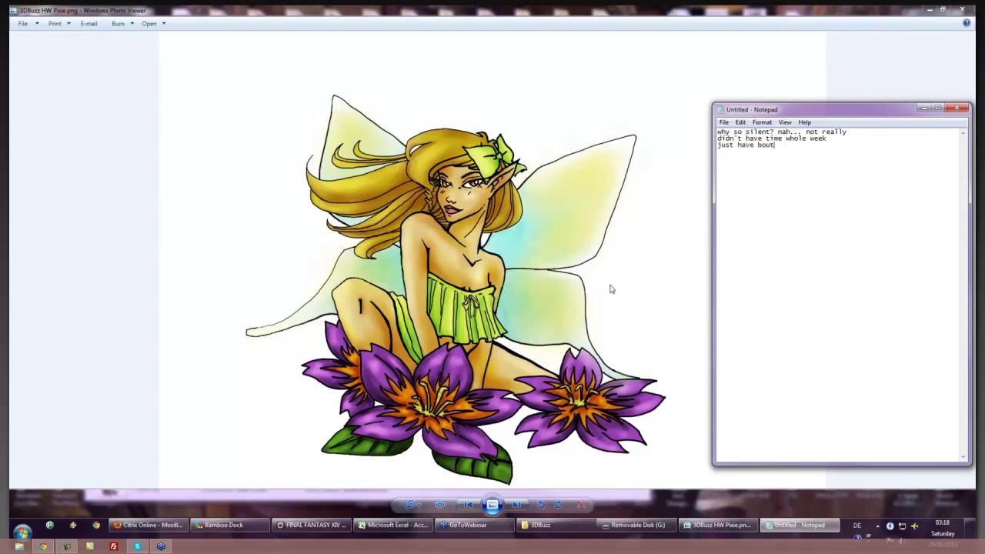
text( 2-3 hours to do it)
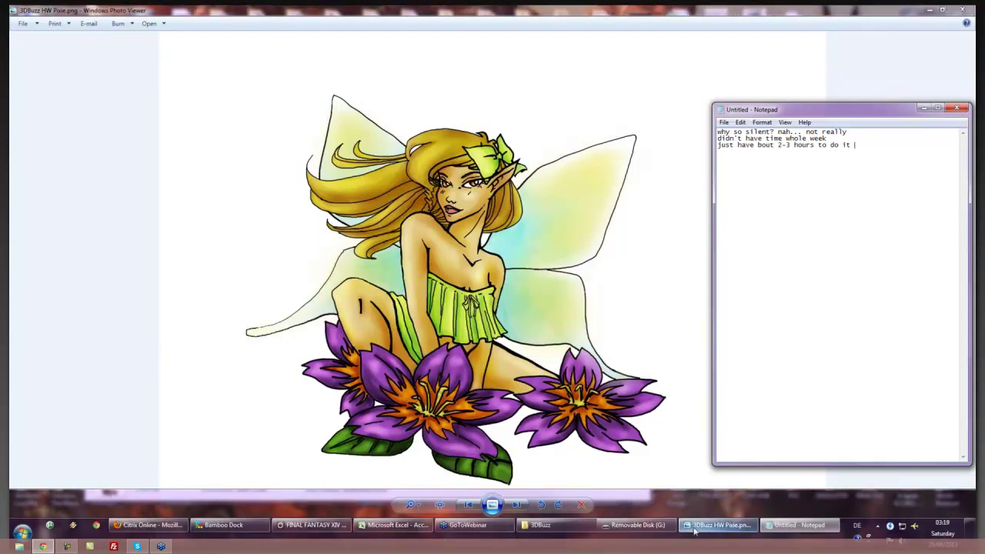
Switch to the GoToWebinar window.
mouse_move(696, 531)
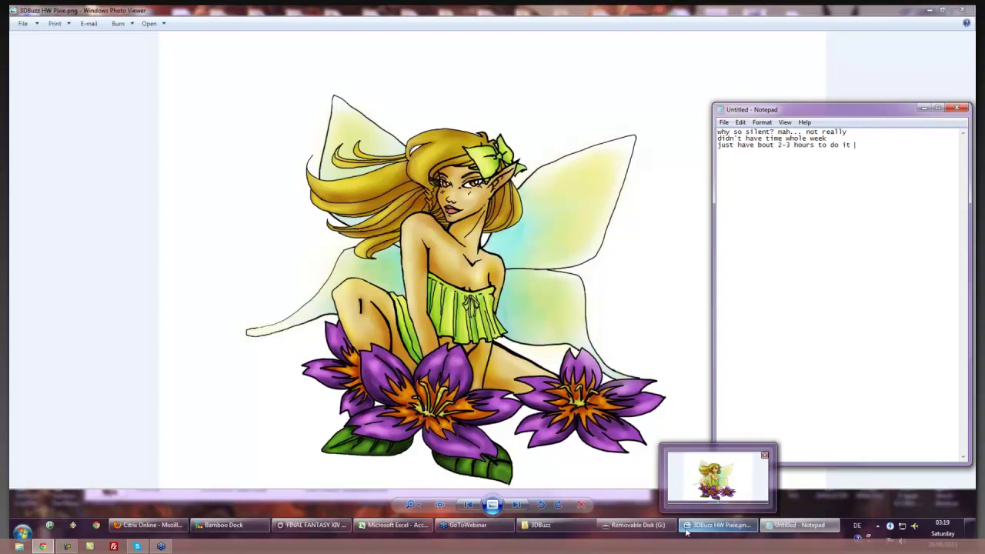
click(484, 529)
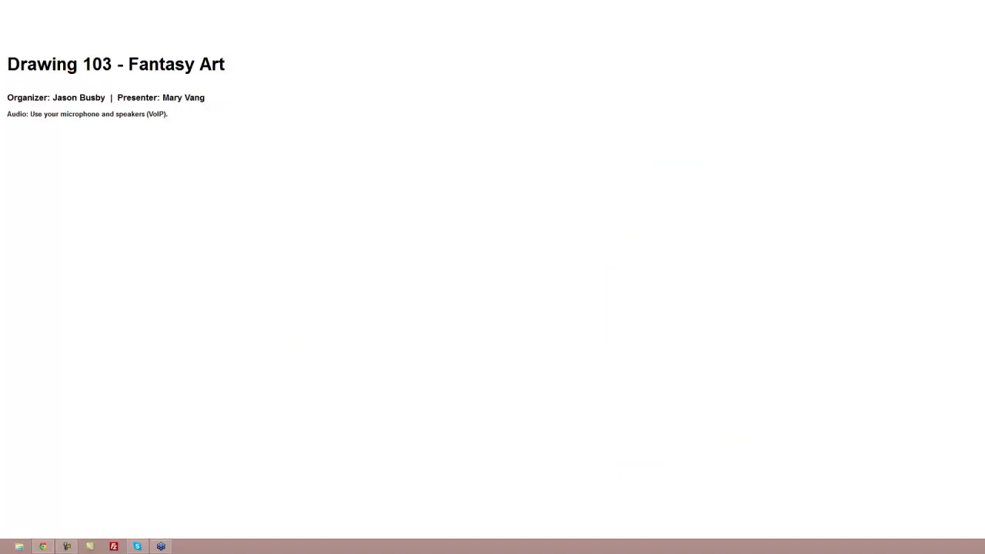
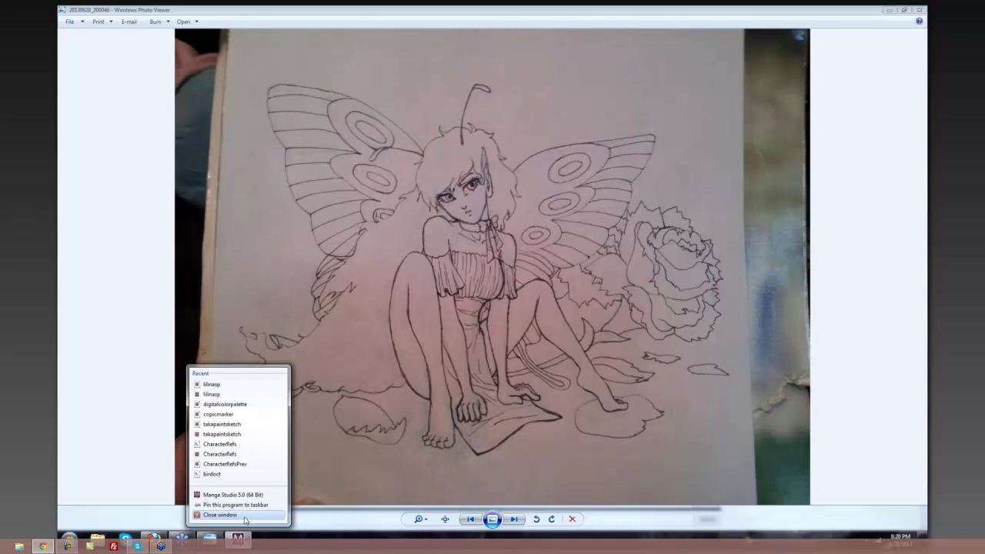
Close the Manga Studio window and change the Windows color scheme to Windows 7 Basic.
click(244, 518)
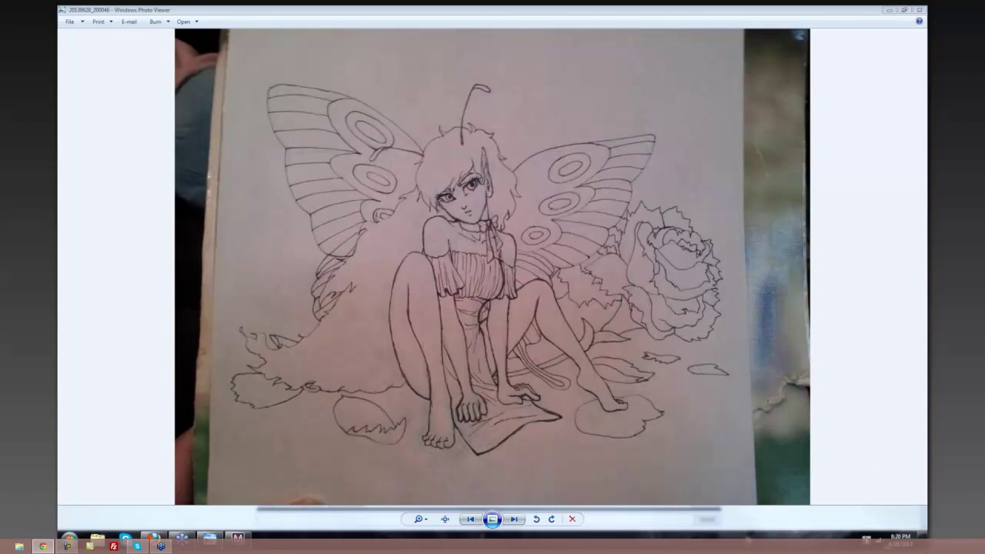
click(866, 539)
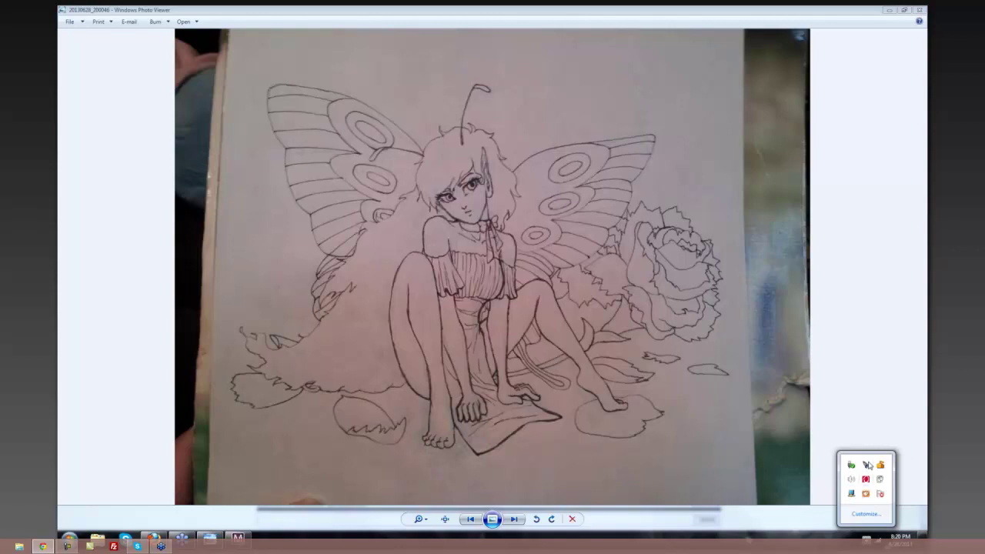
click(874, 406)
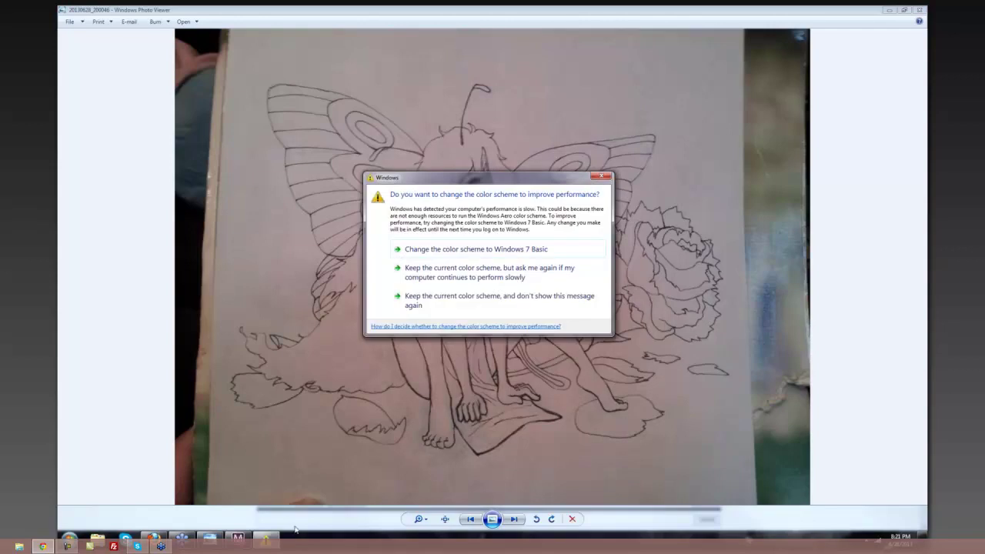
click(462, 254)
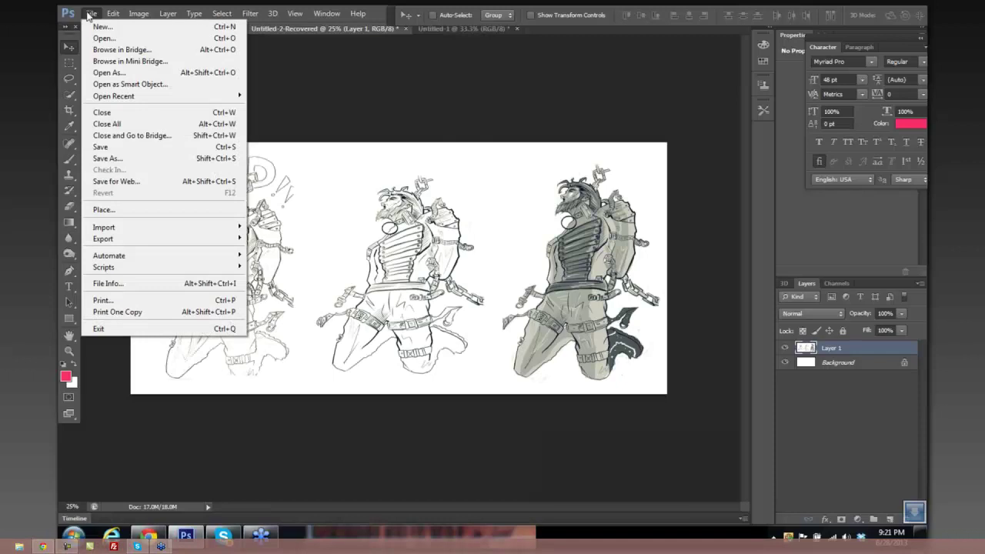
Start a new Photoshop document measured in inches and set its height to 10 inches.
click(101, 27)
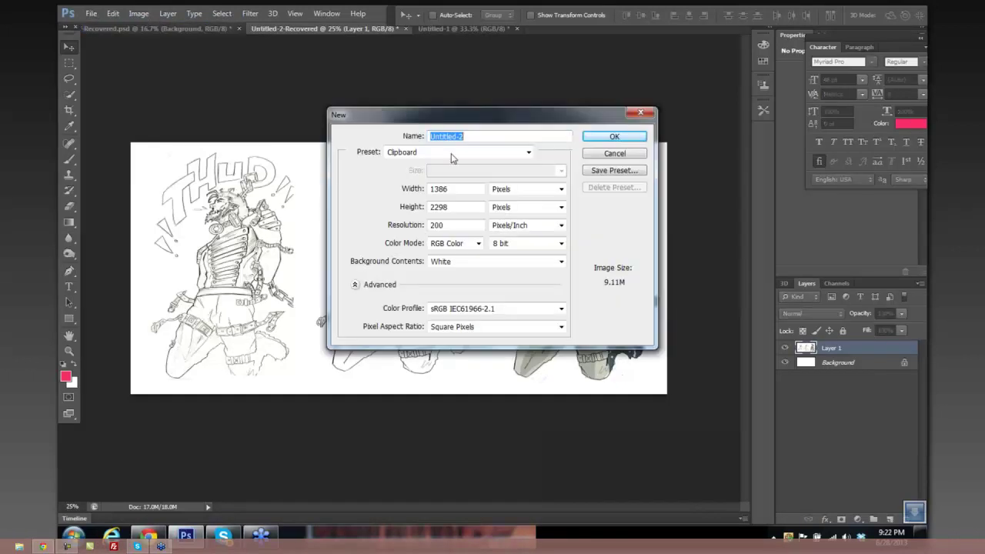
click(561, 207)
click(539, 230)
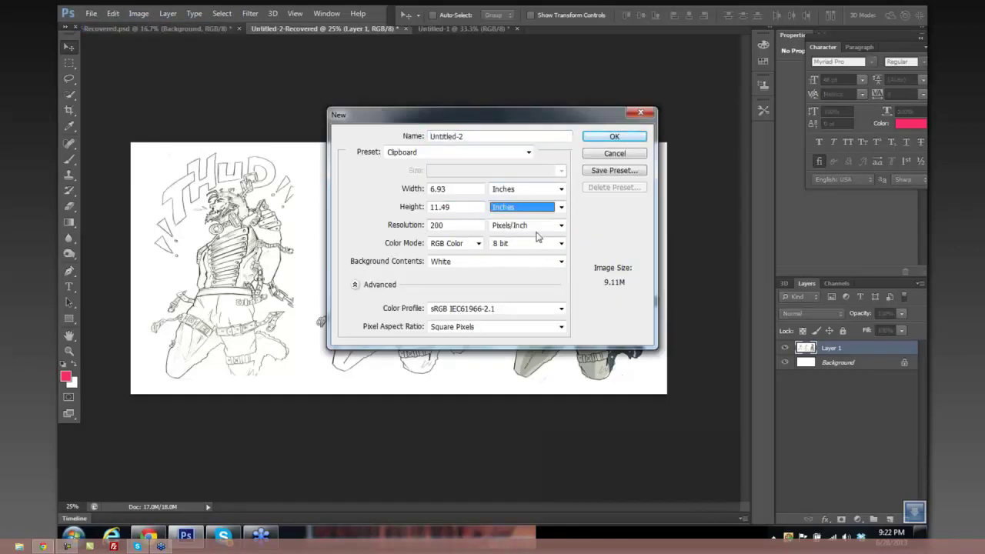
click(460, 207)
key(BackSpace)
key(BackSpace)
key(BackSpace)
key(BackSpace)
key(BackSpace)
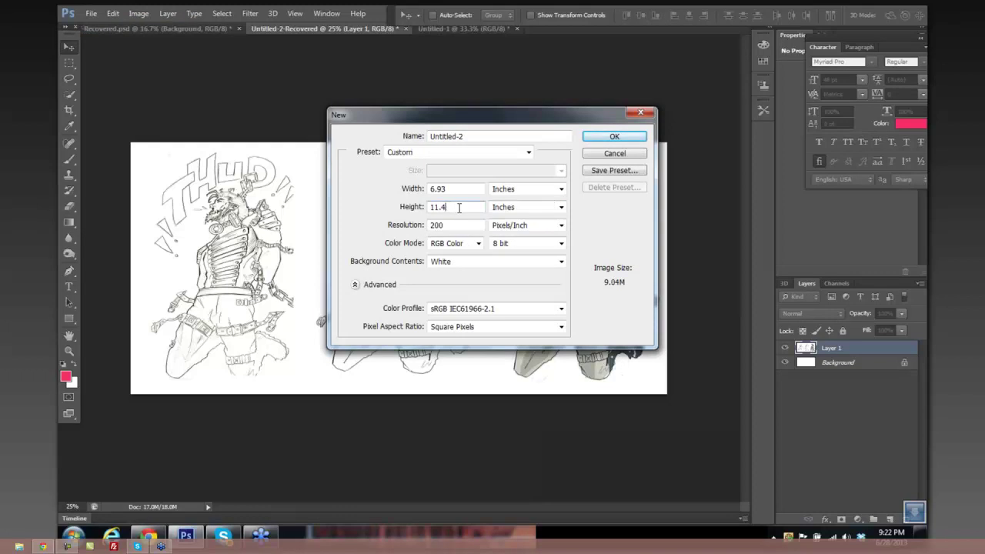
text(10)
Set the new document's width to 10 inches and create it.
click(452, 189)
key(BackSpace)
key(BackSpace)
key(BackSpace)
key(BackSpace)
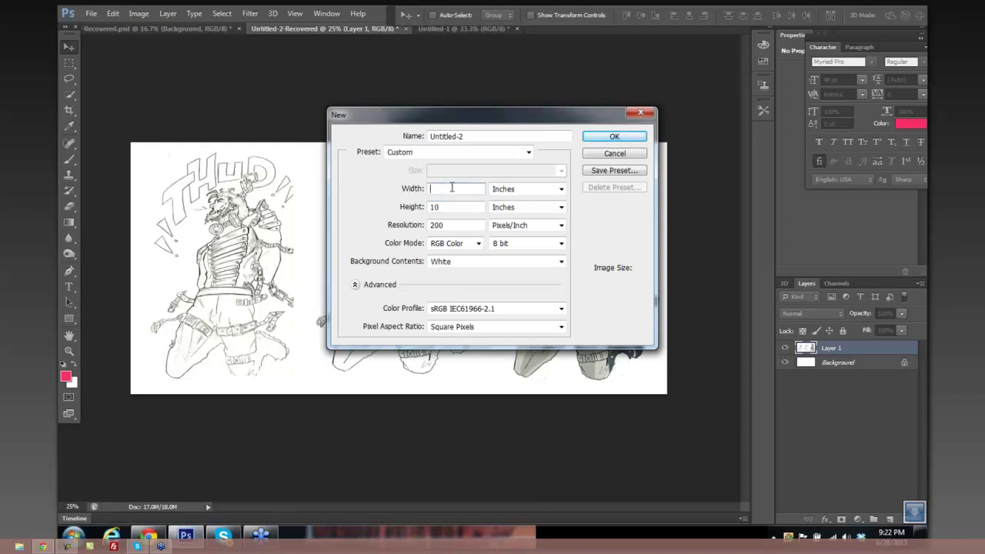
text(100)
key(BackSpace)
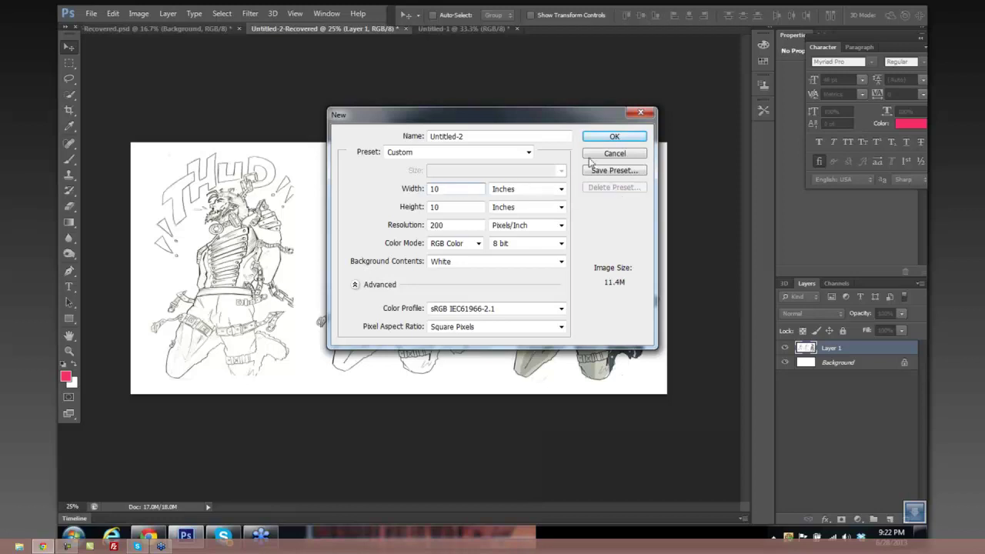
click(608, 139)
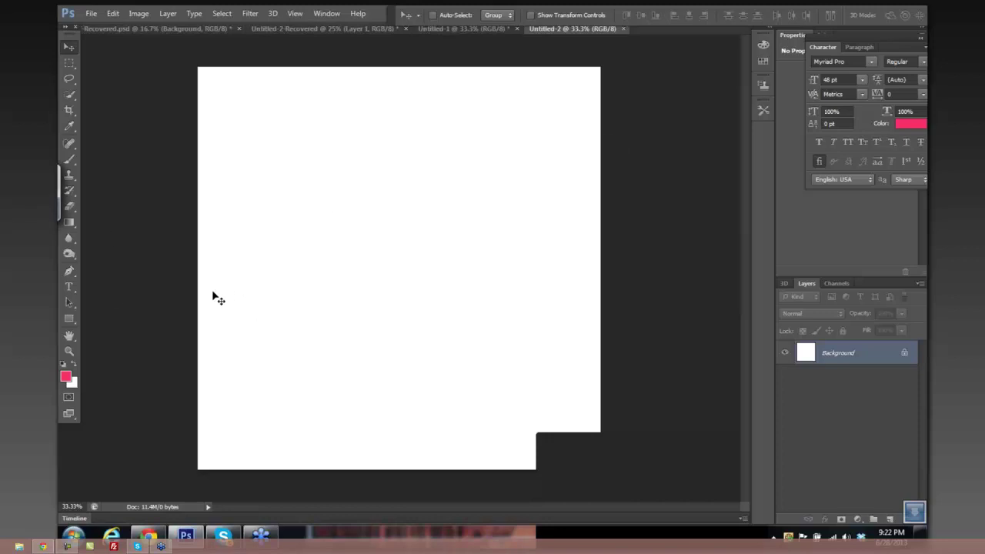
Brush a curved pink line of action down the middle of the canvas and add a new layer above it.
key(b)
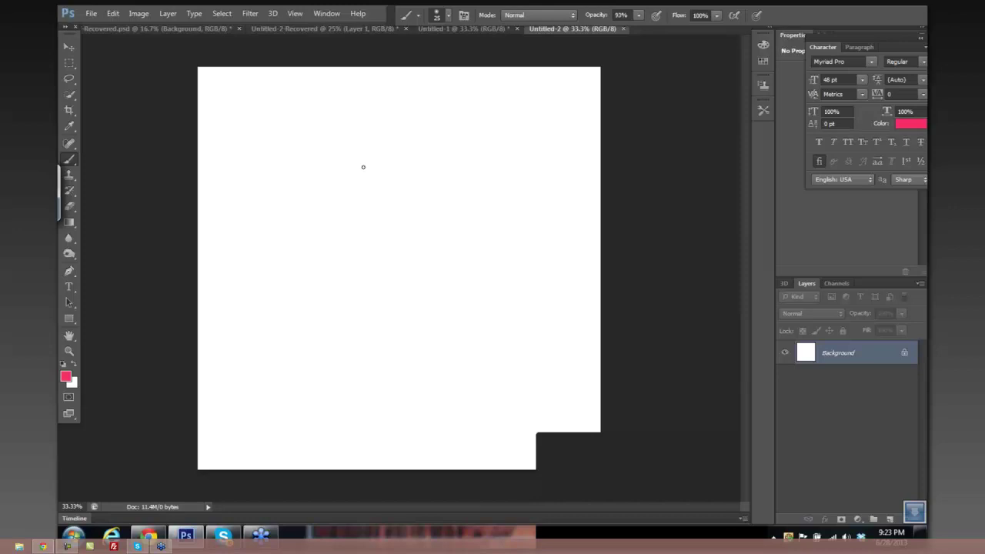
drag(366, 144, 392, 330)
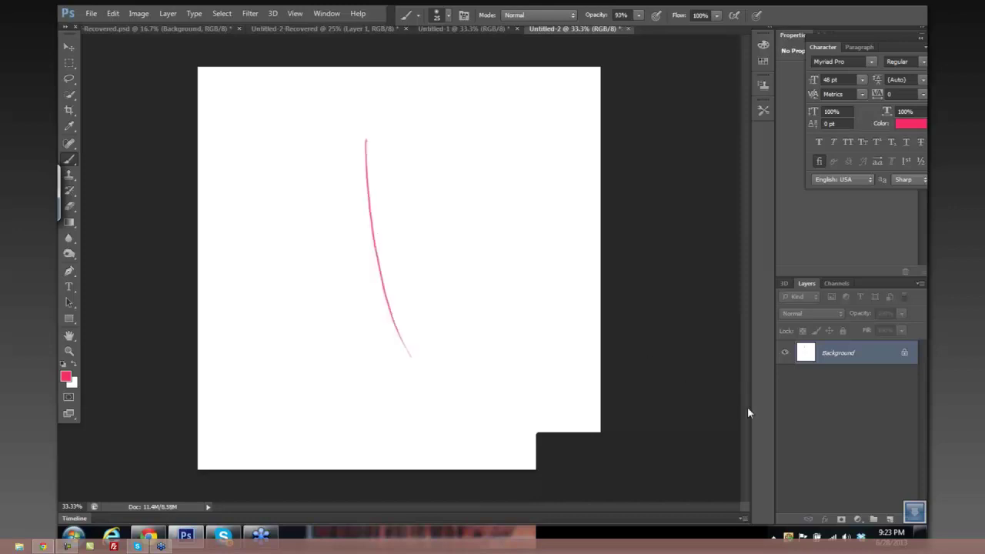
click(890, 519)
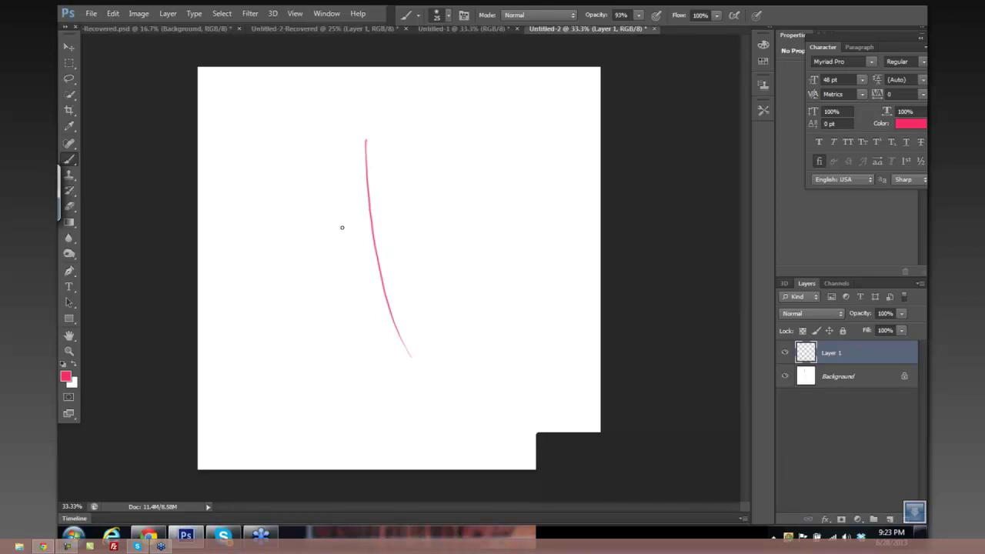
Sketch the figure's rib cage, abdomen and the start of the pelvis around the line of action on the new layer.
mouse_move(308, 186)
mouse_down()
mouse_move(403, 181)
mouse_move(360, 167)
mouse_move(408, 173)
mouse_move(335, 177)
mouse_move(318, 214)
mouse_move(342, 200)
mouse_move(412, 196)
mouse_move(387, 192)
mouse_up()
mouse_move(329, 216)
mouse_down()
mouse_move(402, 185)
mouse_move(397, 173)
mouse_move(364, 211)
mouse_move(342, 214)
mouse_move(347, 255)
mouse_move(396, 218)
mouse_move(377, 266)
mouse_up()
drag(394, 214, 398, 263)
mouse_move(394, 265)
mouse_down()
mouse_move(339, 252)
mouse_move(362, 223)
mouse_move(351, 254)
mouse_move(393, 313)
mouse_up()
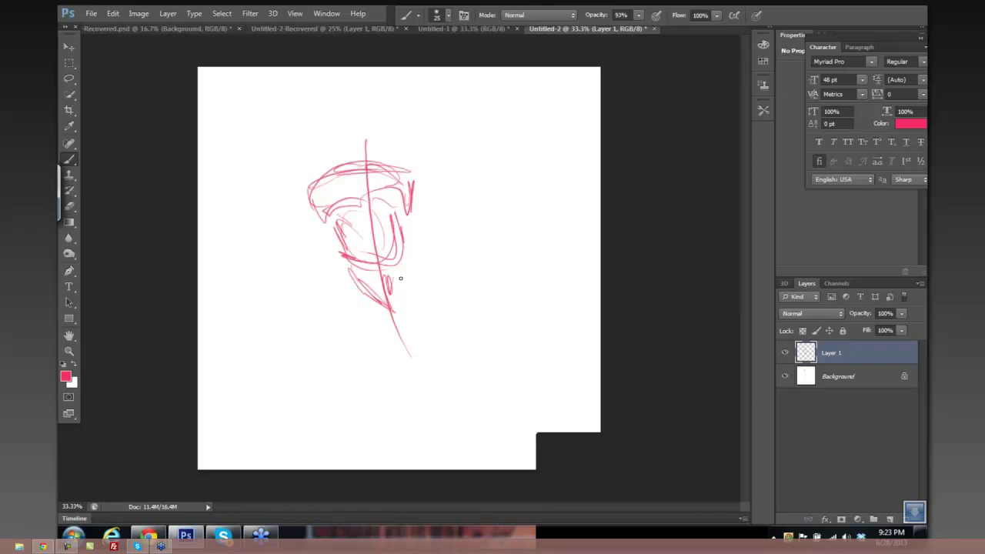
Sketch the hips and both thighs in a wide stance below the torso.
mouse_move(400, 278)
mouse_down()
mouse_move(402, 264)
mouse_move(417, 277)
mouse_up()
drag(413, 265, 461, 357)
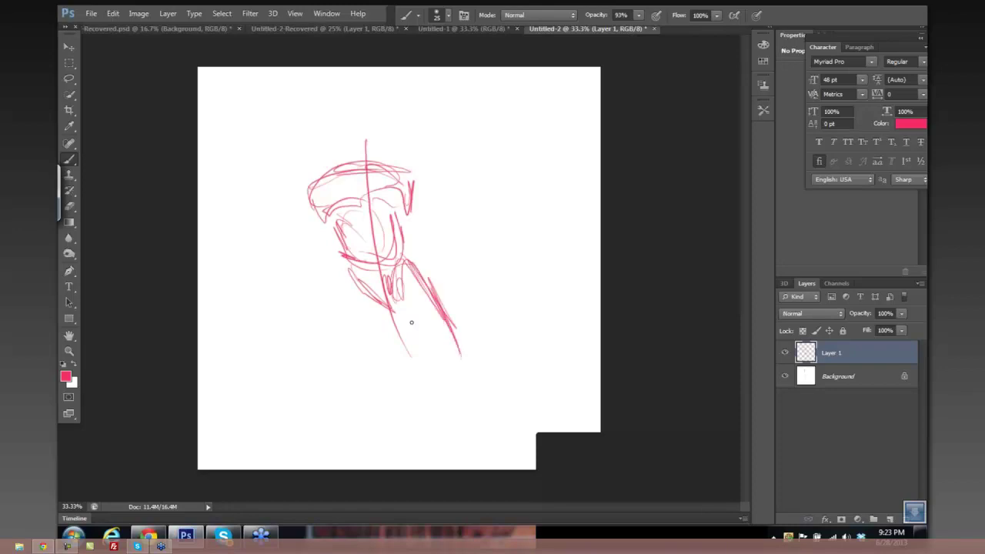
mouse_move(384, 314)
mouse_down()
mouse_move(454, 382)
mouse_move(420, 297)
mouse_up()
mouse_move(343, 323)
mouse_down()
mouse_move(337, 279)
mouse_move(341, 332)
mouse_up()
mouse_move(337, 289)
mouse_down()
mouse_move(347, 398)
mouse_move(363, 387)
mouse_move(385, 330)
mouse_up()
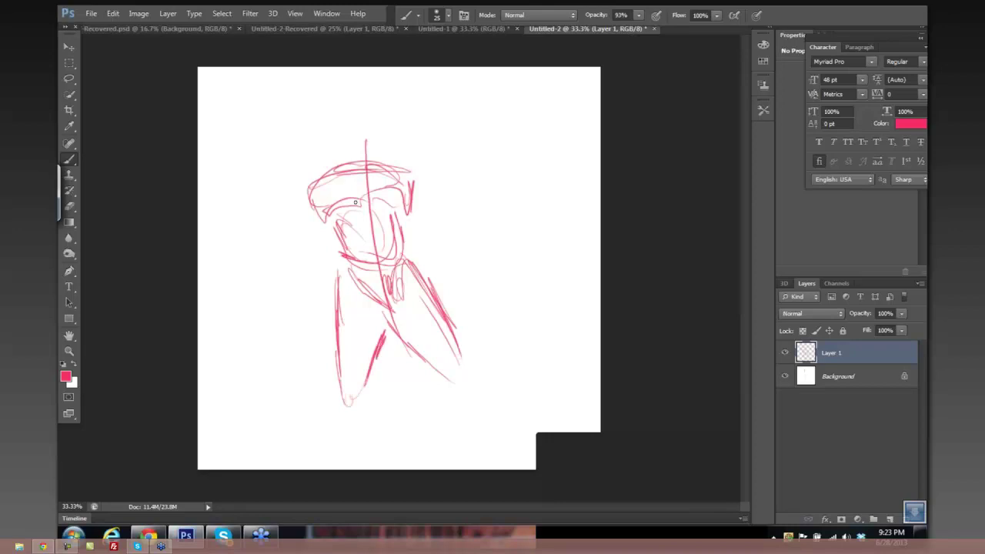
Sketch round shoulder joints at both ends of the chest, and add the neck and an oval head above.
mouse_move(308, 203)
mouse_down()
mouse_move(329, 222)
mouse_move(343, 168)
mouse_up()
mouse_move(400, 183)
mouse_down()
mouse_move(424, 178)
mouse_move(440, 218)
mouse_up()
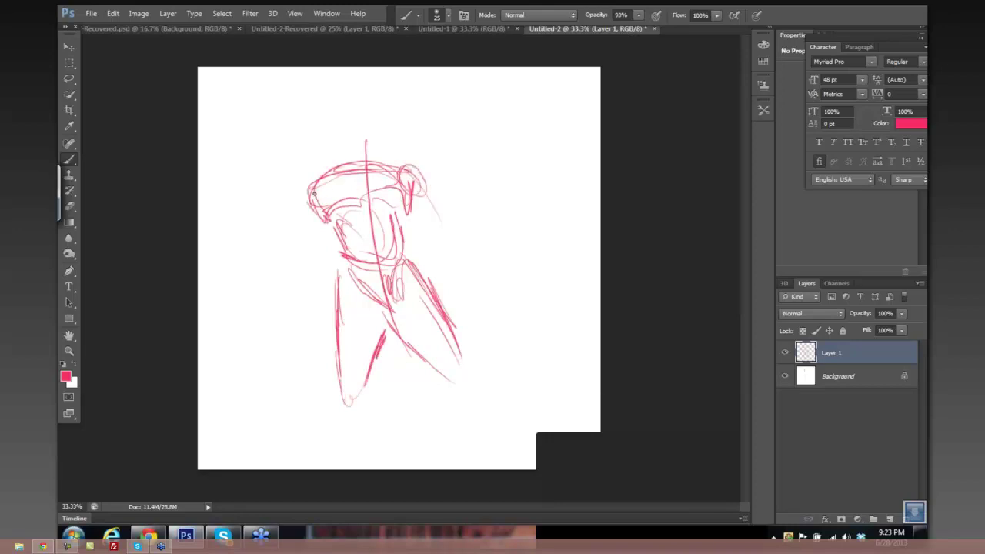
drag(314, 174, 310, 204)
mouse_move(368, 125)
mouse_down()
mouse_move(367, 148)
mouse_move(346, 129)
mouse_move(354, 88)
mouse_move(367, 158)
mouse_move(345, 145)
mouse_move(343, 162)
mouse_move(377, 147)
mouse_move(312, 187)
mouse_move(333, 164)
mouse_move(396, 162)
mouse_up()
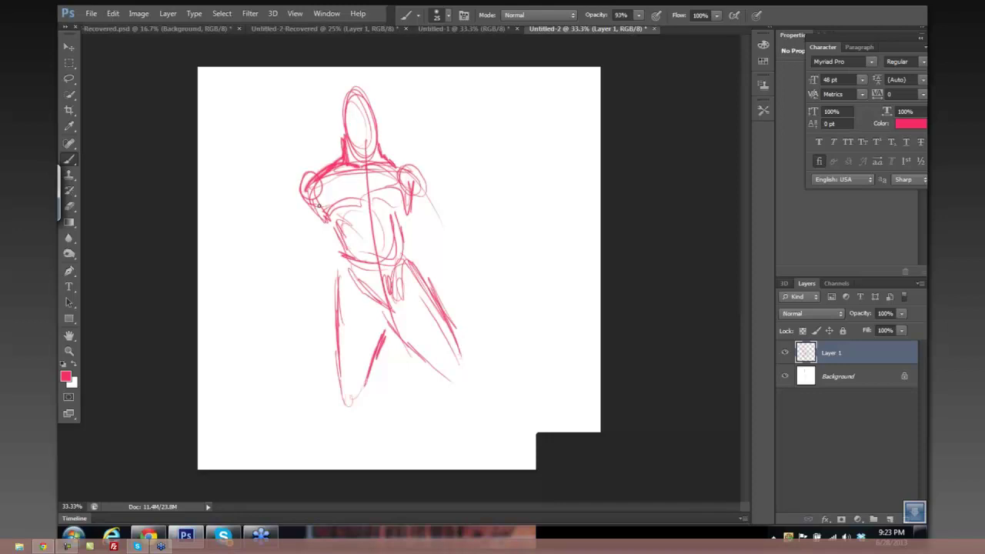
Define the chest muscles and firm up both sides of the torso and the hip line in pink.
mouse_move(319, 211)
mouse_down()
mouse_move(402, 193)
mouse_move(365, 200)
mouse_up()
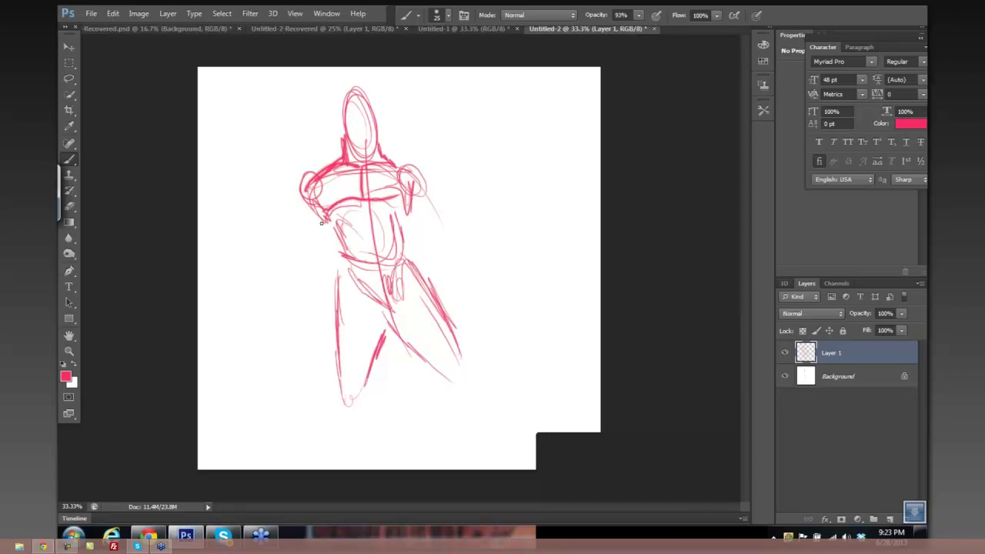
drag(344, 237, 319, 214)
mouse_move(413, 208)
mouse_down()
mouse_move(393, 234)
mouse_move(405, 221)
mouse_move(416, 260)
mouse_up()
mouse_move(336, 234)
mouse_down()
mouse_move(343, 266)
mouse_move(388, 308)
mouse_up()
Try out a knee joint and lower leg under the straighter thigh, and erase them.
drag(344, 371, 328, 458)
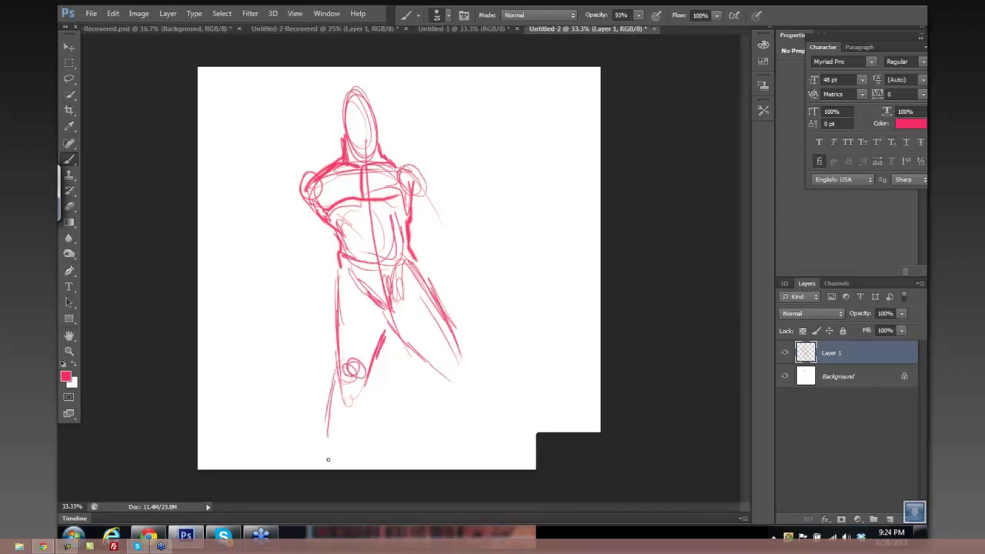
drag(345, 398, 330, 462)
drag(362, 368, 339, 466)
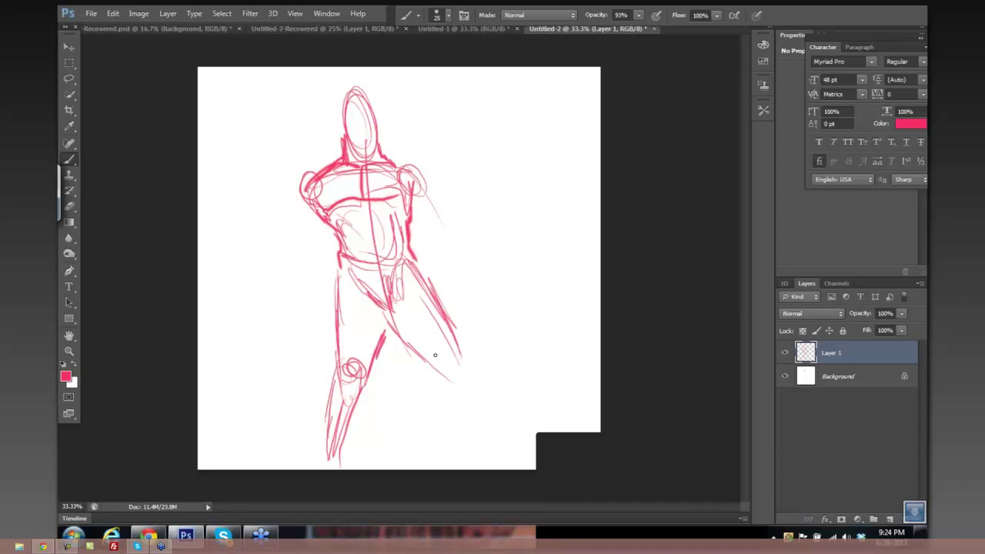
key(e)
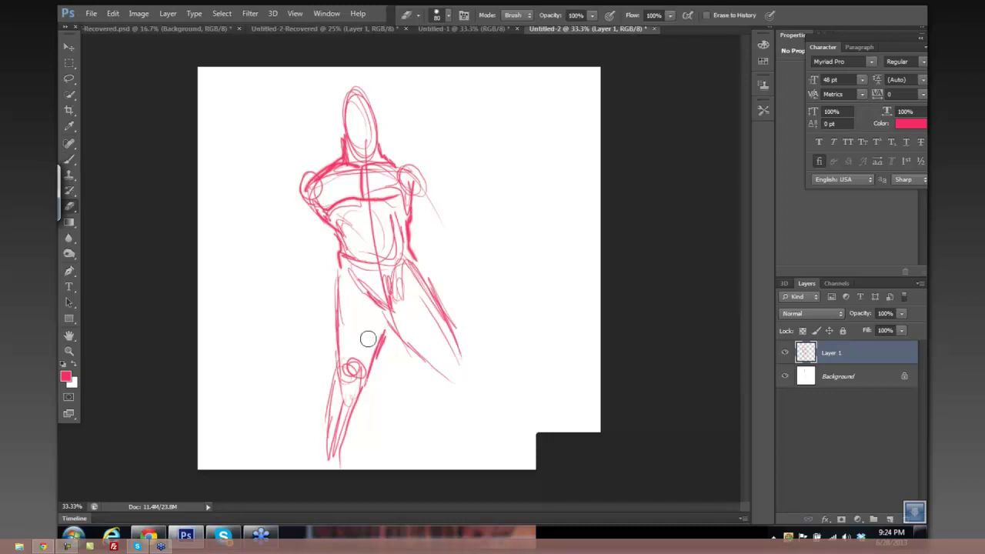
mouse_move(362, 365)
mouse_down()
mouse_move(335, 430)
mouse_move(366, 374)
mouse_up()
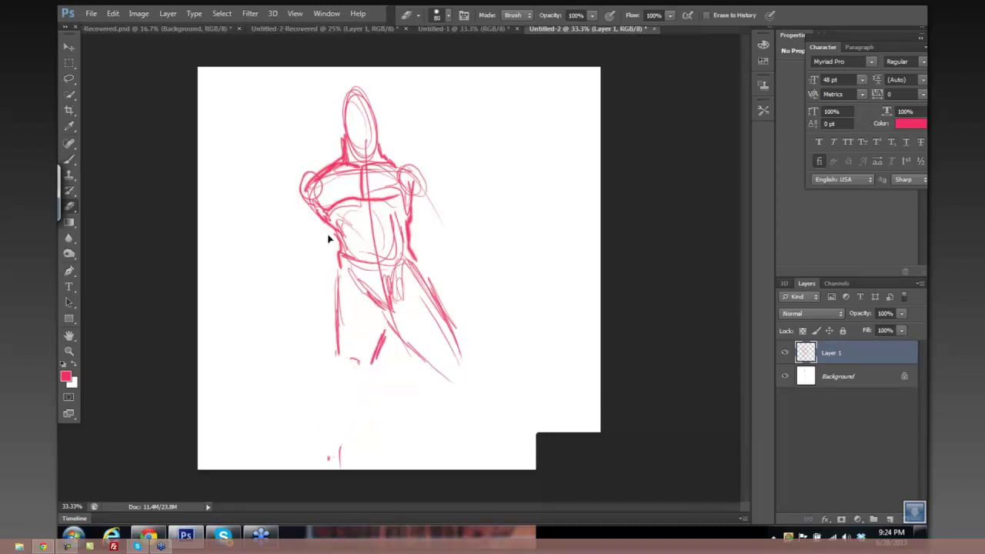
Rotate the whole figure sketch about 4.9° clockwise with Free Transform.
key(ctrl+t)
drag(489, 83, 496, 91)
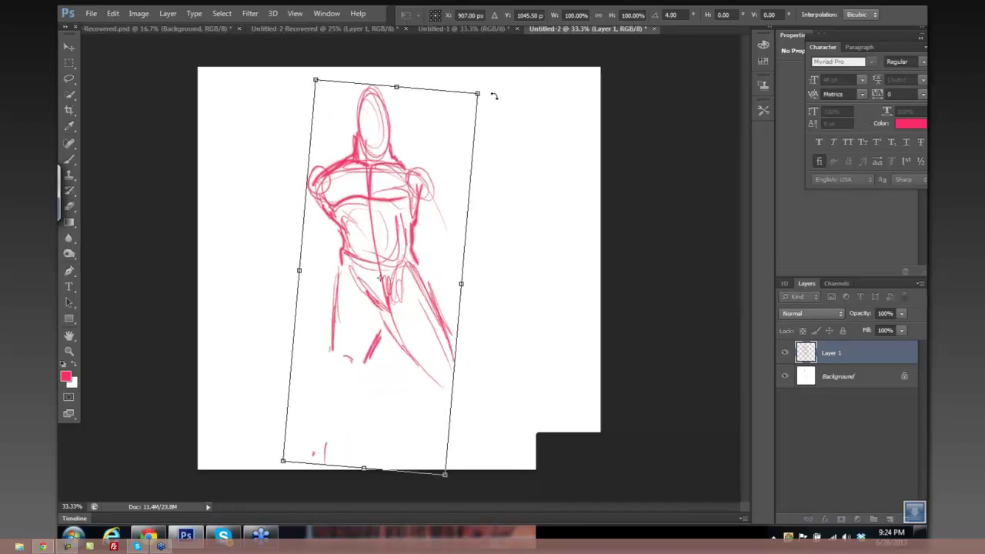
key(Return)
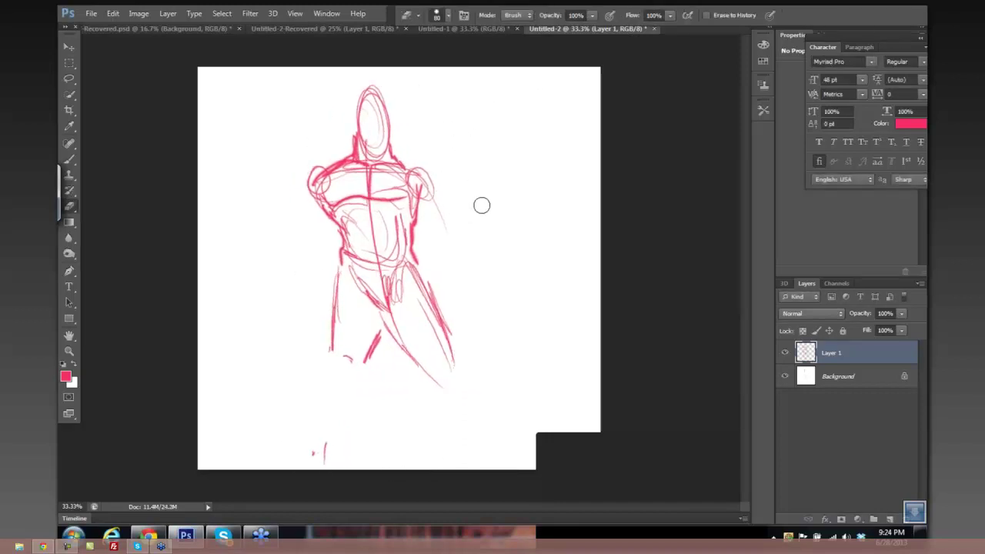
Sketch round knee joints and both lower legs in pink, continuing the wide stance.
key(b)
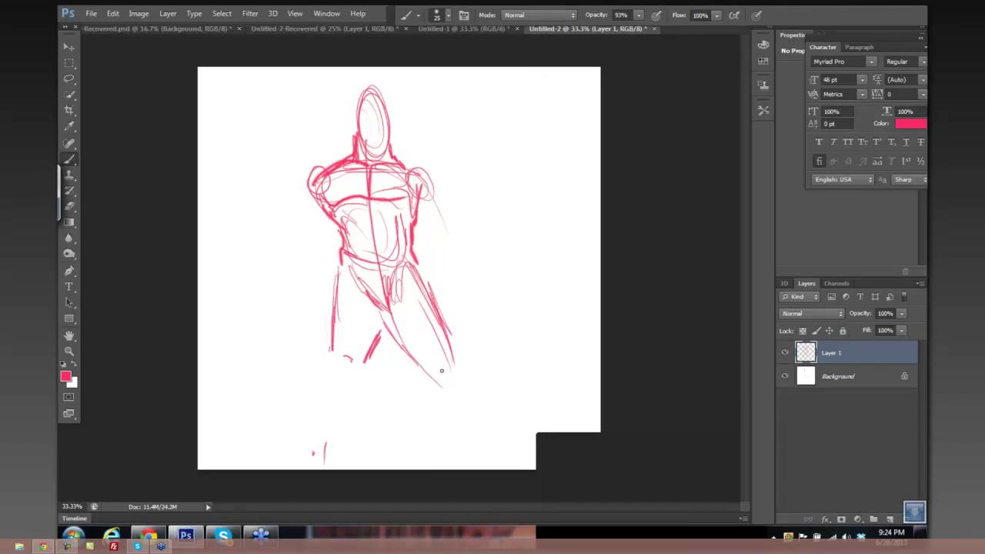
drag(442, 370, 446, 356)
mouse_move(327, 322)
mouse_down()
mouse_move(331, 384)
mouse_move(351, 386)
mouse_move(334, 387)
mouse_move(325, 467)
mouse_up()
drag(344, 388, 327, 466)
drag(350, 396, 339, 451)
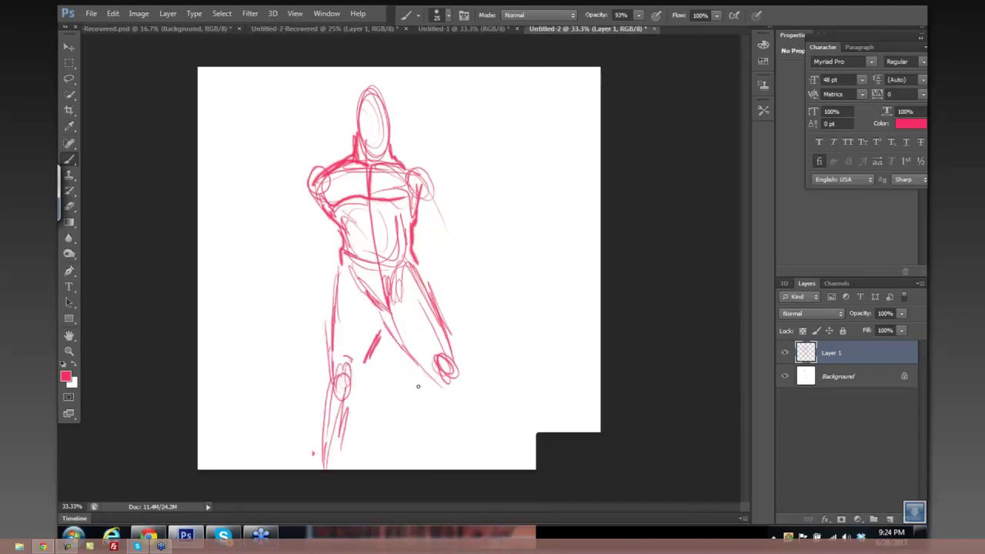
drag(428, 364, 502, 442)
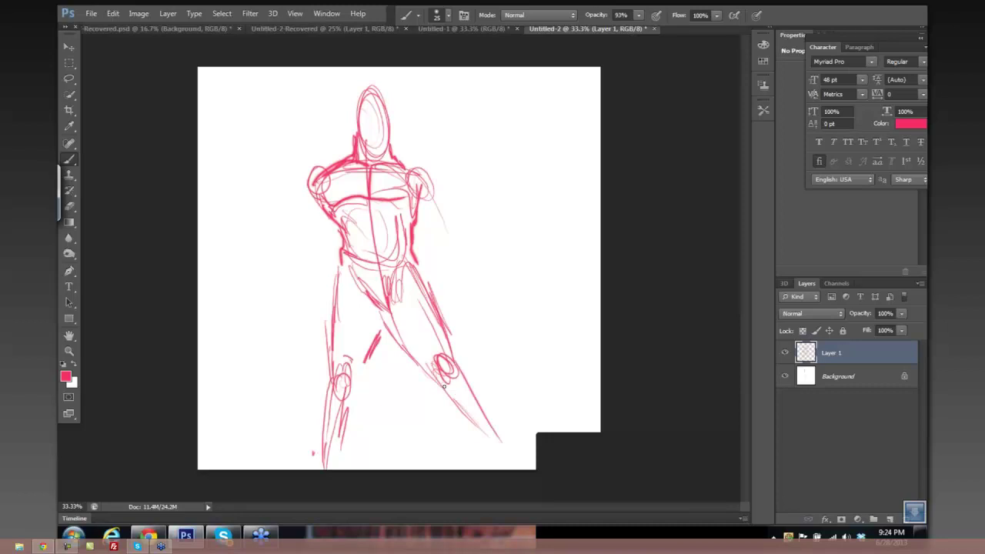
drag(442, 382, 493, 454)
Sketch both arms hanging away from the body with round elbow joints, forearms and clenched fists.
mouse_move(422, 185)
mouse_down()
mouse_move(446, 228)
mouse_move(438, 246)
mouse_move(447, 231)
mouse_move(443, 253)
mouse_move(449, 230)
mouse_move(478, 319)
mouse_up()
mouse_move(439, 249)
mouse_down()
mouse_move(465, 299)
mouse_move(451, 326)
mouse_move(479, 333)
mouse_up()
mouse_move(331, 179)
mouse_down()
mouse_move(328, 262)
mouse_move(333, 240)
mouse_move(339, 267)
mouse_move(329, 256)
mouse_move(326, 270)
mouse_up()
mouse_move(298, 328)
mouse_down()
mouse_move(324, 254)
mouse_move(297, 331)
mouse_move(281, 323)
mouse_move(316, 343)
mouse_up()
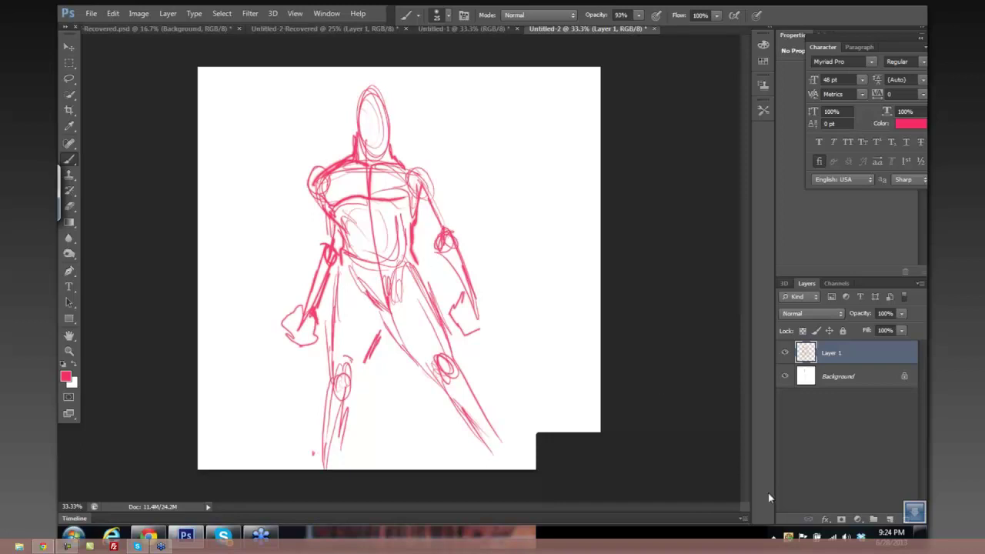
Add a new layer above the sketch, lower Layer 1's opacity so the pink lines fade, and make Layer 2 active.
click(891, 520)
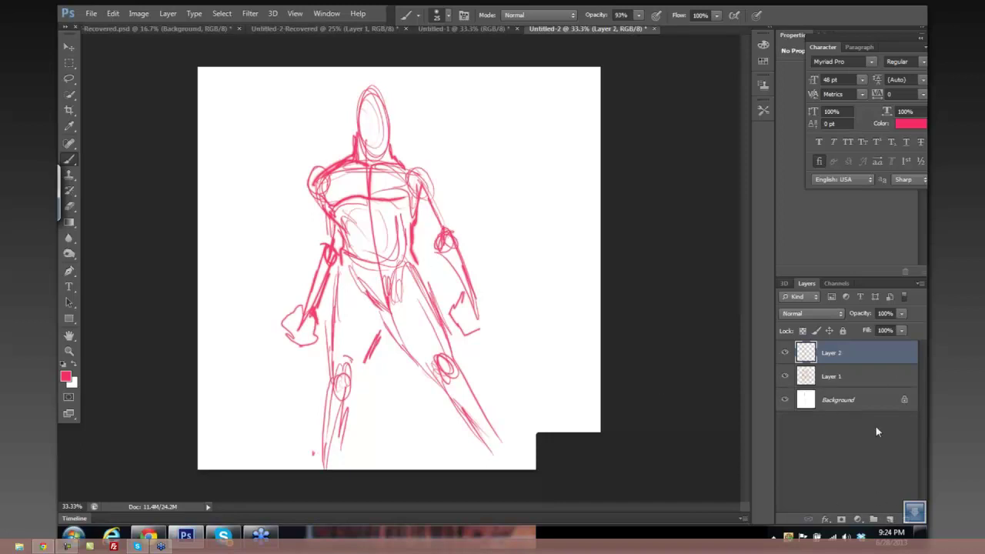
click(872, 376)
click(902, 314)
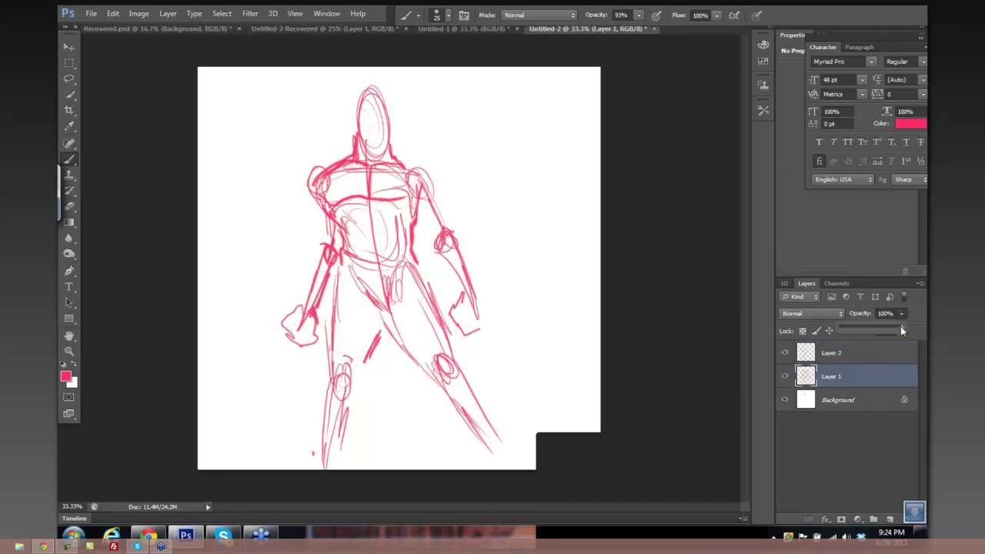
click(854, 353)
Ink the neck, shoulders, chest and the right-hand arm with its fist on Layer 2 in near-black #040404.
click(67, 378)
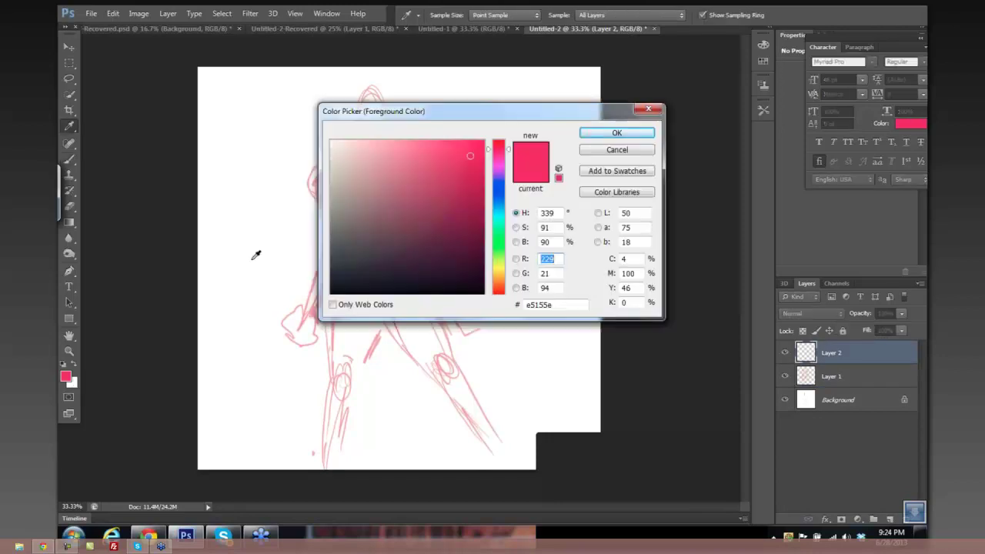
click(333, 291)
click(617, 133)
key(b)
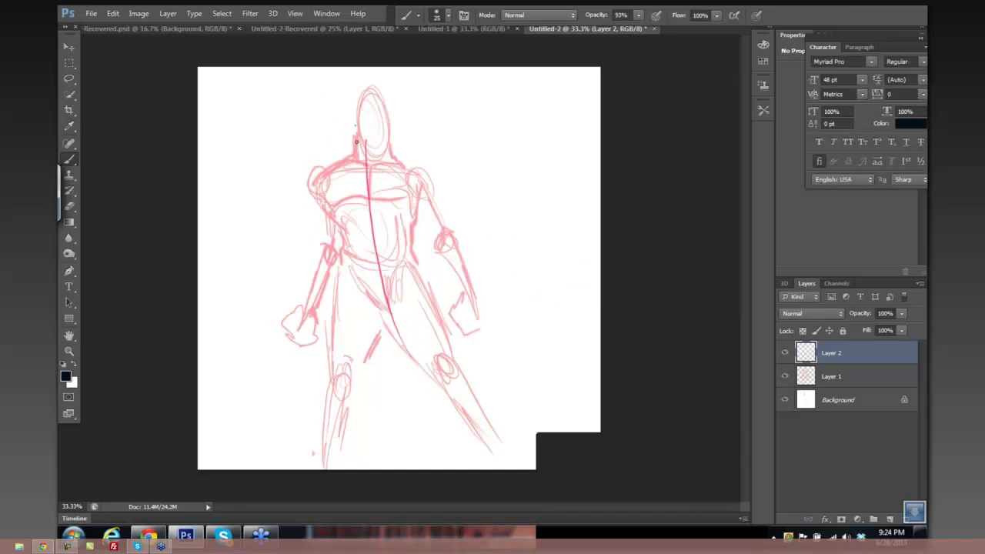
mouse_move(355, 127)
mouse_down()
mouse_move(352, 153)
mouse_move(311, 185)
mouse_move(326, 201)
mouse_move(376, 198)
mouse_move(365, 199)
mouse_move(417, 181)
mouse_move(415, 164)
mouse_move(434, 186)
mouse_move(423, 218)
mouse_move(450, 225)
mouse_move(429, 247)
mouse_move(442, 255)
mouse_move(454, 225)
mouse_move(477, 304)
mouse_up()
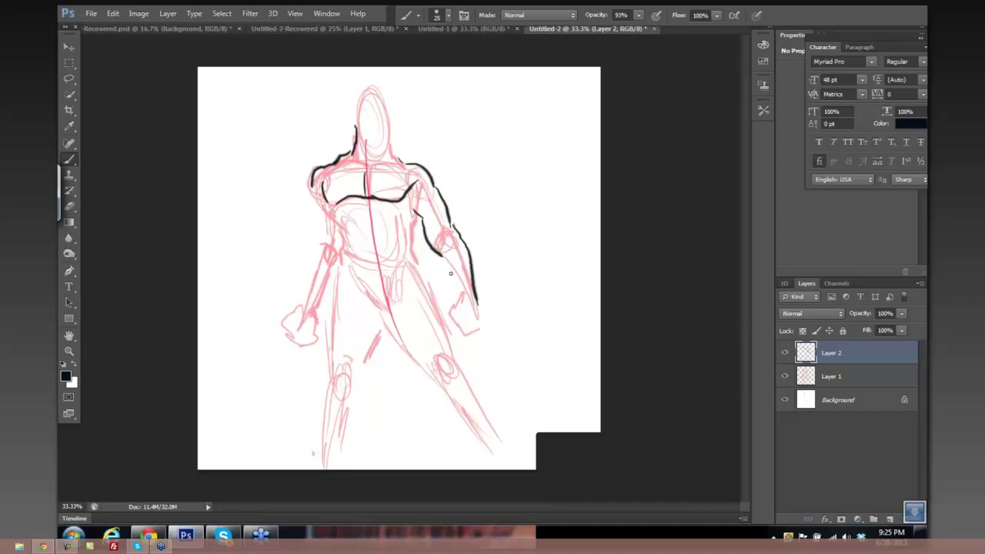
mouse_move(441, 261)
mouse_down()
mouse_move(458, 321)
mouse_move(484, 328)
mouse_up()
Ink both sides of the torso, the crotch line and the outlines of both legs over the faded sketch.
drag(419, 223, 417, 267)
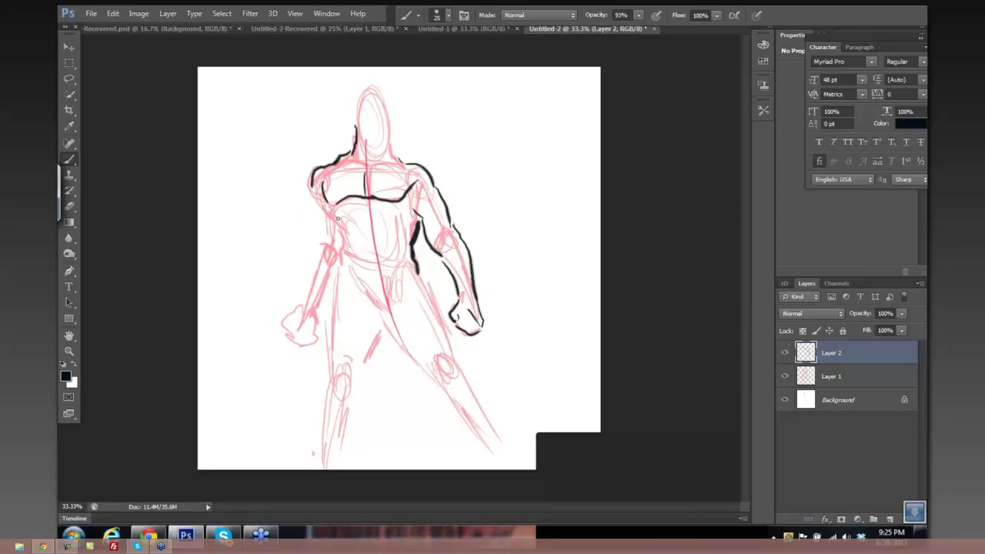
mouse_move(338, 225)
mouse_down()
mouse_move(346, 282)
mouse_move(385, 309)
mouse_up()
drag(342, 266, 333, 351)
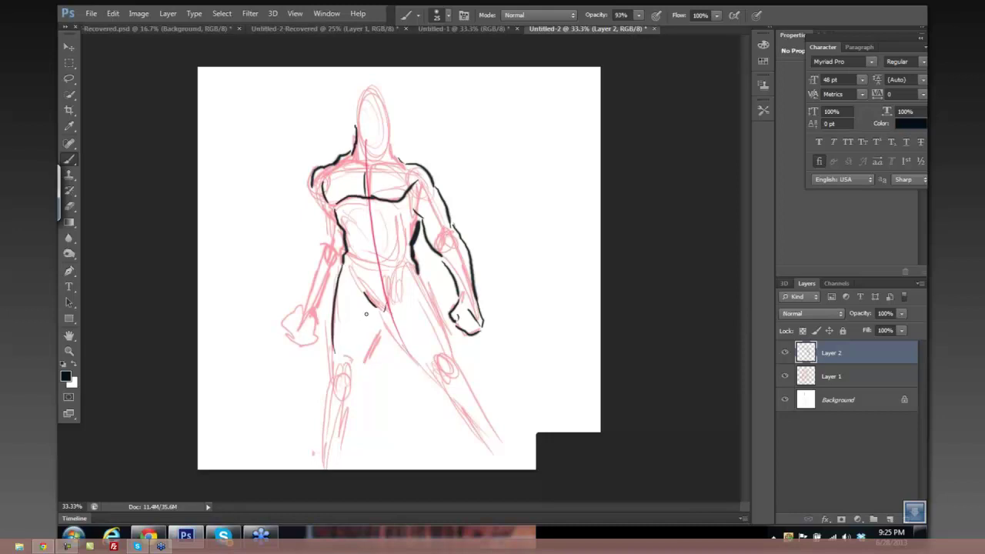
mouse_move(364, 310)
mouse_down()
mouse_move(365, 359)
mouse_move(392, 308)
mouse_move(384, 316)
mouse_move(422, 360)
mouse_move(412, 337)
mouse_up()
mouse_move(431, 301)
mouse_down()
mouse_move(451, 339)
mouse_move(450, 377)
mouse_move(494, 452)
mouse_up()
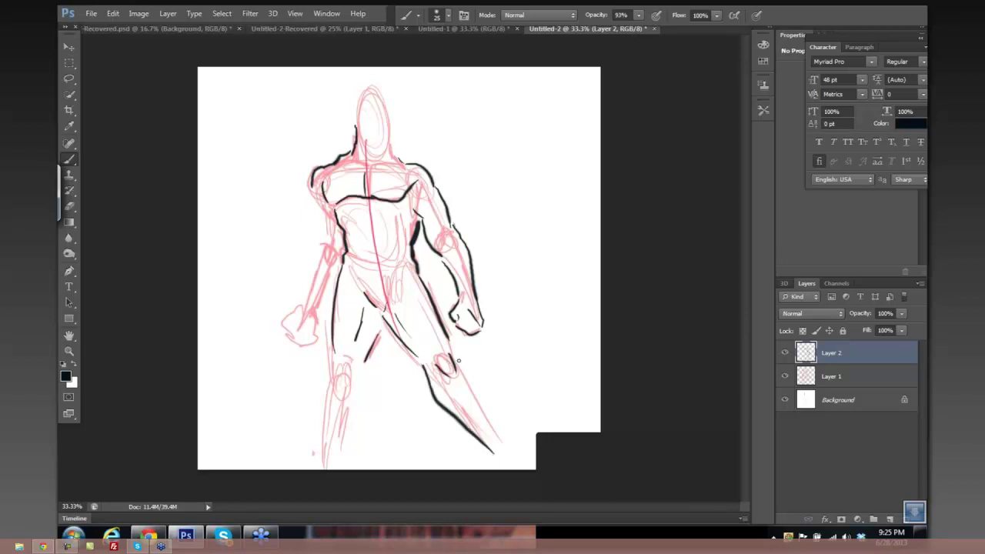
drag(461, 362, 488, 414)
drag(363, 372, 358, 445)
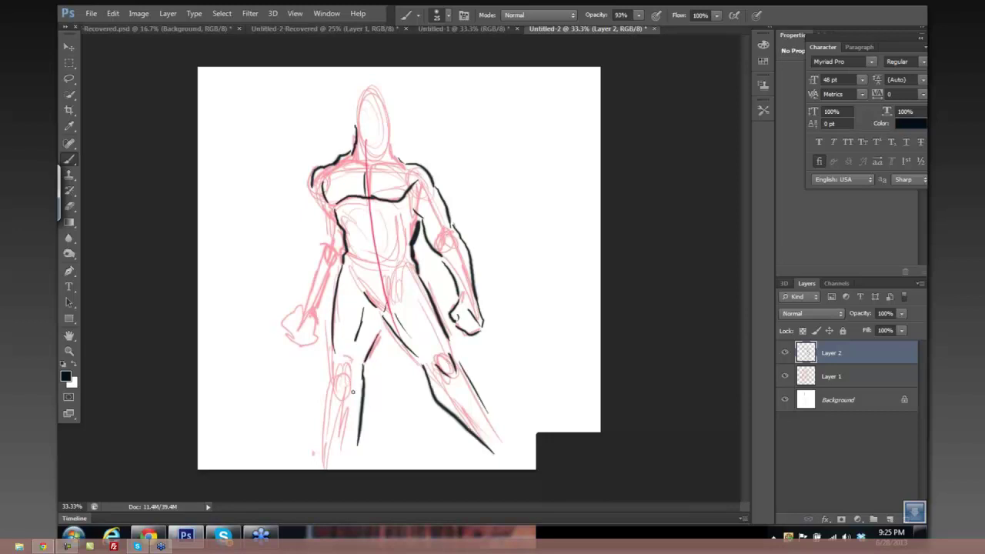
drag(336, 359, 331, 415)
Ink the left-hand arm with its fist, and outline the head and chin.
drag(318, 203, 329, 233)
mouse_move(312, 185)
mouse_down()
mouse_move(324, 209)
mouse_move(304, 308)
mouse_up()
drag(319, 260, 306, 308)
mouse_move(337, 279)
mouse_down()
mouse_move(313, 311)
mouse_move(303, 305)
mouse_move(311, 340)
mouse_up()
mouse_move(356, 134)
mouse_down()
mouse_move(360, 100)
mouse_move(383, 108)
mouse_move(391, 151)
mouse_up()
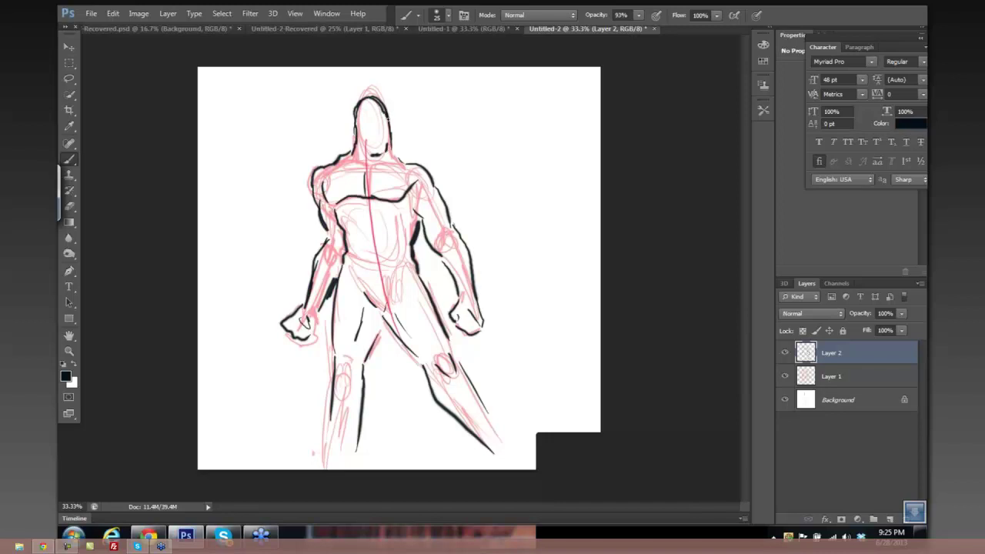
drag(388, 120, 392, 137)
Merge Layer 2 into Layer 1 and rework the right-hand side of the head's outline.
key(ctrl+e)
mouse_move(385, 122)
mouse_down()
mouse_move(440, 146)
mouse_move(447, 126)
mouse_move(452, 145)
mouse_up()
key(e)
key(b)
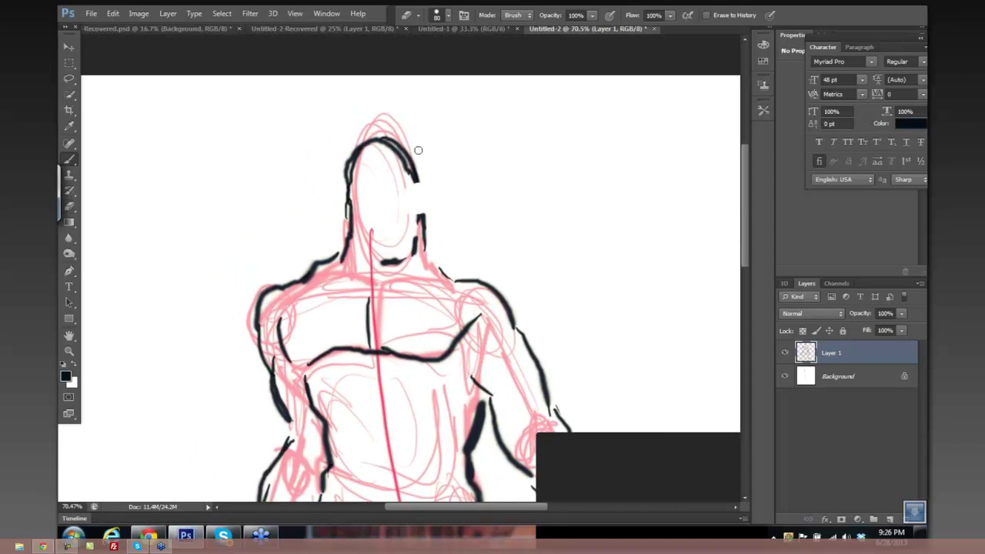
drag(416, 177, 421, 218)
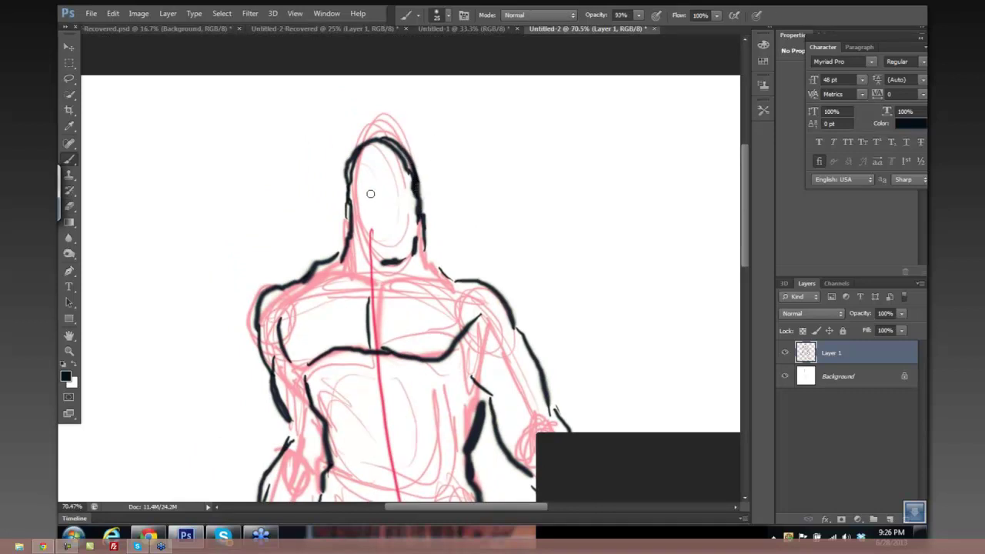
Draw the mask's eye openings, nose and cheek lines on the face with the brush size reduced to 10.
key(bracketleft)
key(bracketleft)
key(bracketleft)
mouse_move(368, 170)
mouse_down()
mouse_move(350, 191)
mouse_move(383, 202)
mouse_move(383, 238)
mouse_up()
drag(361, 203, 377, 213)
mouse_move(392, 172)
mouse_down()
mouse_move(411, 182)
mouse_move(408, 234)
mouse_move(415, 214)
mouse_up()
scroll(452, 221, down, 6)
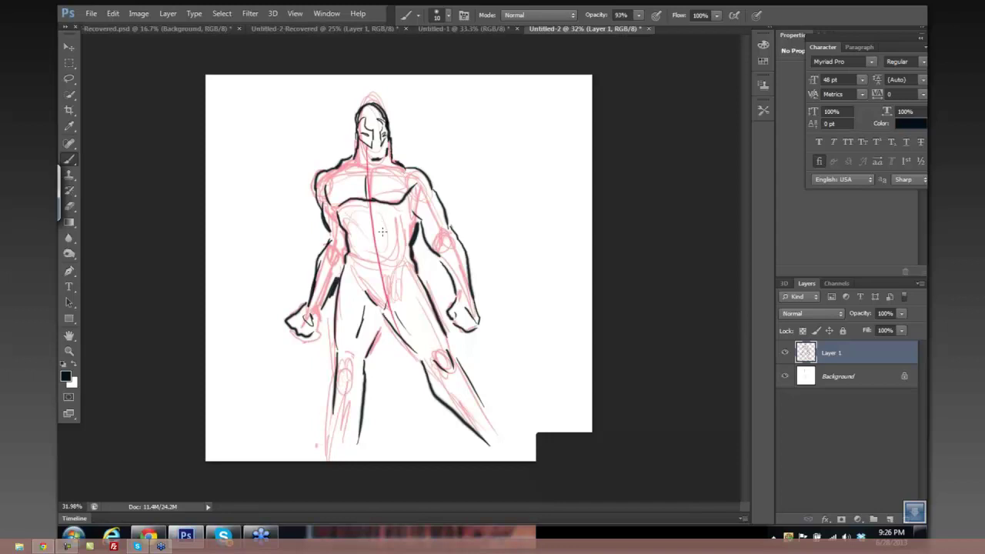
Ink the stomach muscles, a belt with a buckle, and vertical costume lines down the chest and torso.
mouse_move(358, 234)
mouse_down()
mouse_move(382, 225)
mouse_move(369, 254)
mouse_move(390, 242)
mouse_move(360, 239)
mouse_move(385, 262)
mouse_move(377, 253)
mouse_up()
mouse_move(367, 259)
mouse_down()
mouse_move(390, 259)
mouse_move(381, 278)
mouse_move(373, 267)
mouse_move(391, 259)
mouse_up()
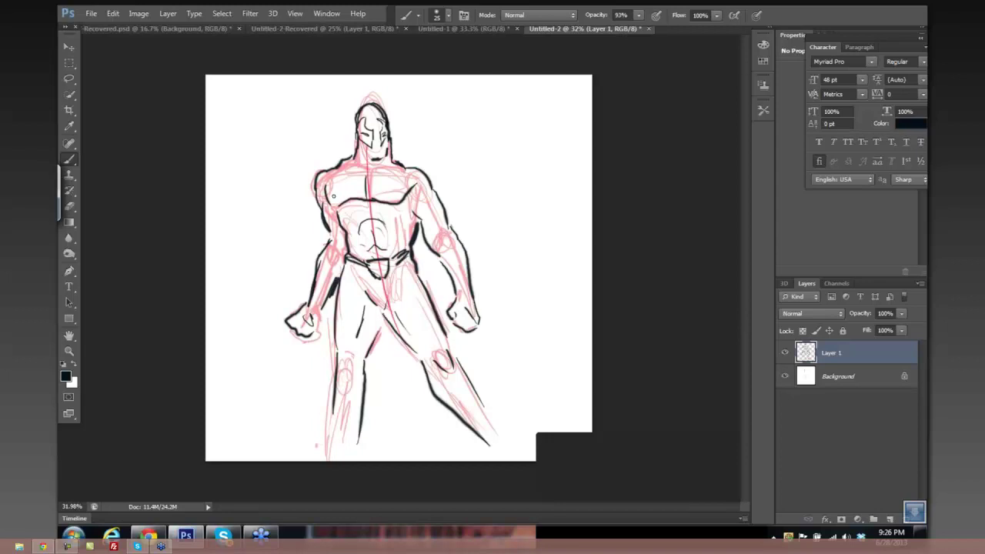
drag(356, 173, 367, 246)
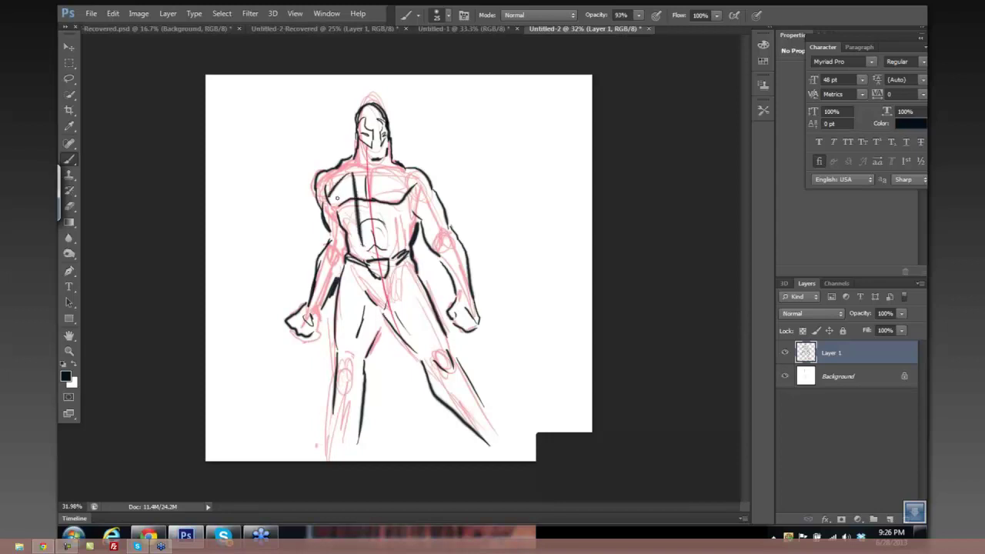
drag(334, 193, 362, 252)
drag(380, 174, 382, 254)
drag(396, 194, 397, 252)
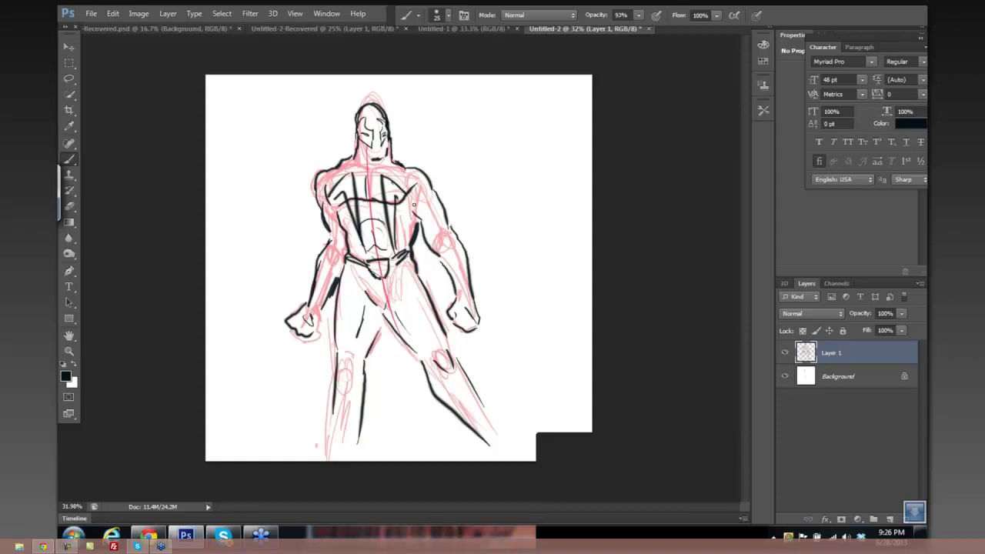
Draw a spiked armband and wristband on the right-hand arm, and long spikes along the opposite forearm.
mouse_move(413, 193)
mouse_down()
mouse_move(436, 199)
mouse_move(443, 228)
mouse_move(428, 209)
mouse_move(451, 191)
mouse_move(411, 228)
mouse_up()
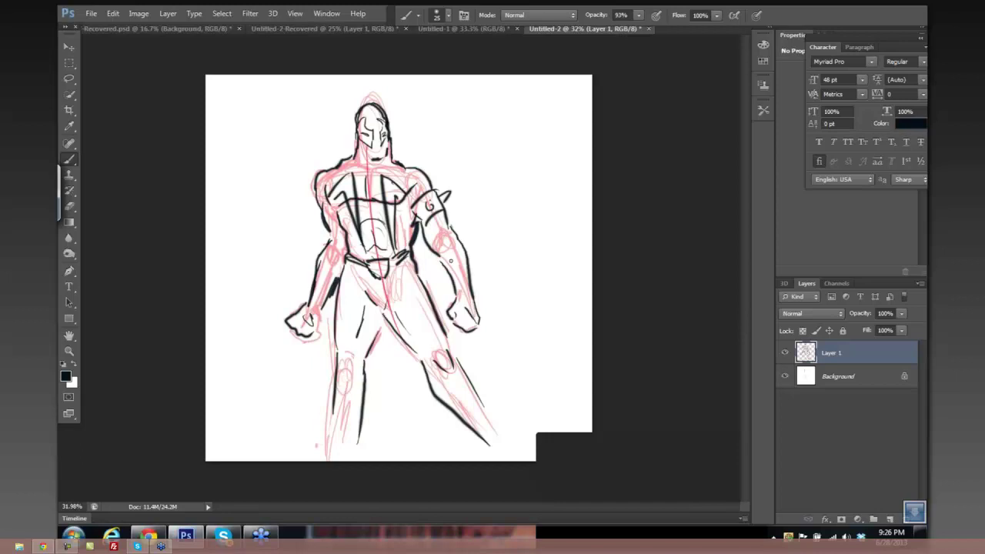
drag(448, 265, 467, 262)
mouse_move(451, 273)
mouse_down()
mouse_move(479, 276)
mouse_move(454, 291)
mouse_move(470, 291)
mouse_move(464, 275)
mouse_up()
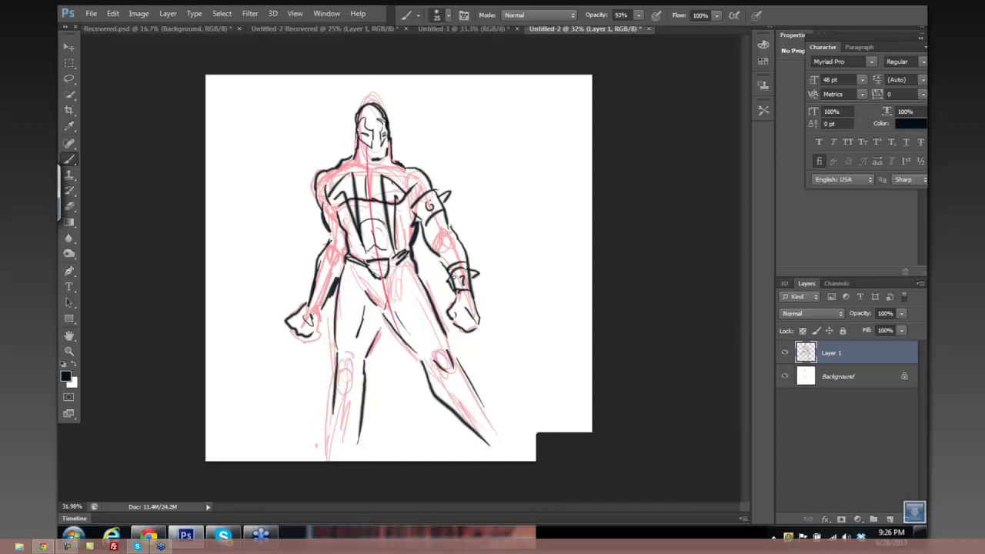
mouse_move(321, 279)
mouse_down()
mouse_move(320, 246)
mouse_move(311, 297)
mouse_up()
drag(305, 245, 304, 299)
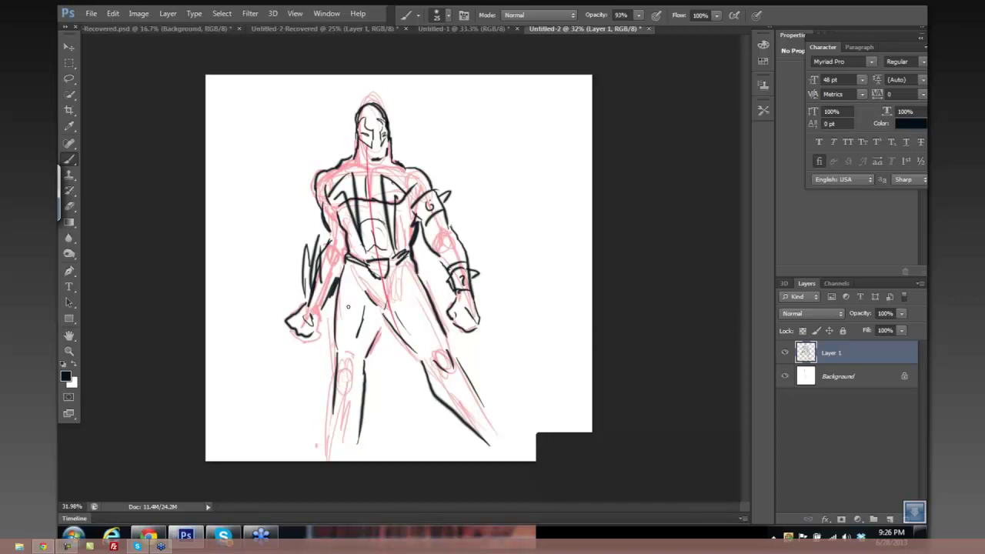
Add costume lines at the groin, a pointed collar at the neck and contour lines on the right-hand thigh.
mouse_move(367, 271)
mouse_down()
mouse_move(373, 302)
mouse_move(391, 307)
mouse_up()
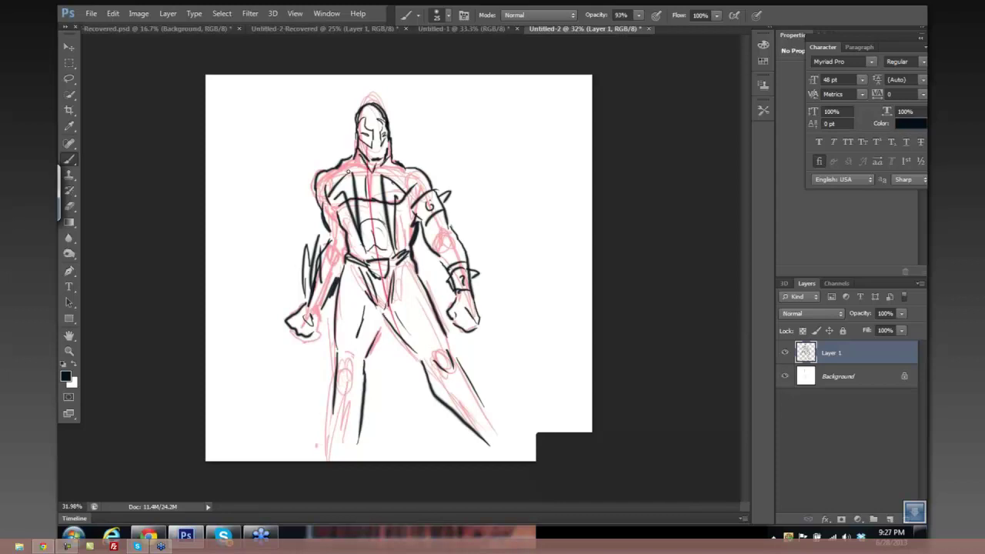
drag(331, 174, 413, 163)
drag(400, 302, 424, 337)
drag(416, 269, 441, 340)
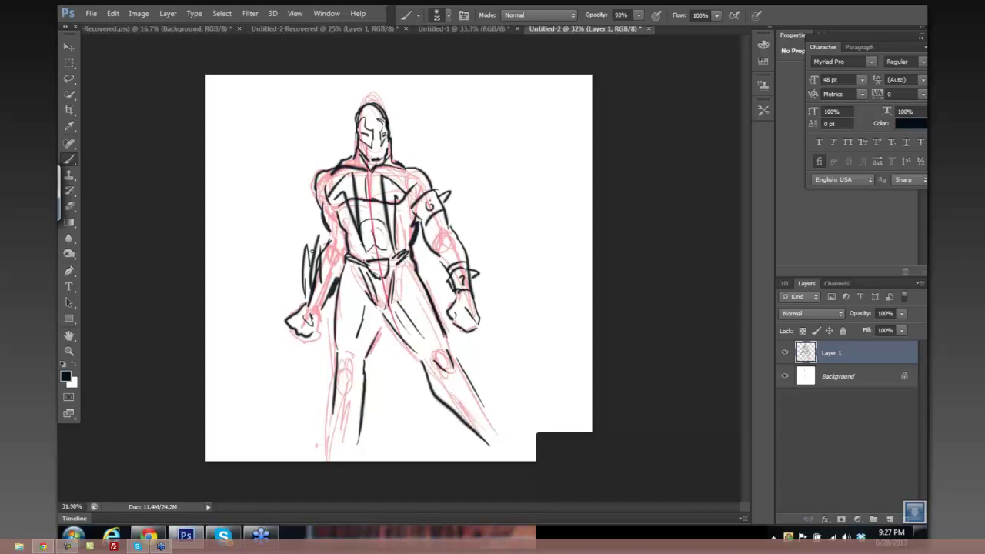
Set the foreground colour to bright pink (#e50a57) and sketch a tall pointed collar flaring out on both sides of the hero's head.
click(66, 377)
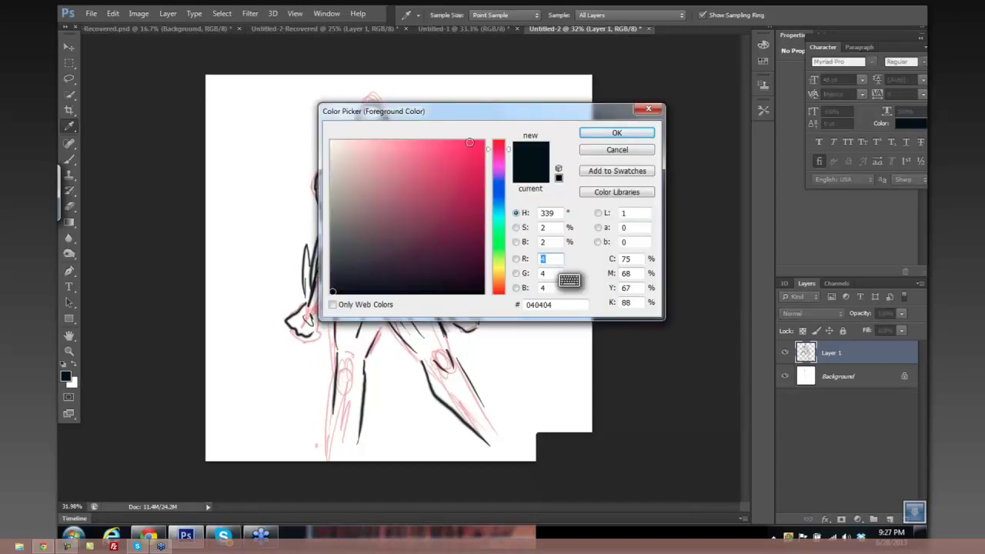
click(477, 156)
click(617, 132)
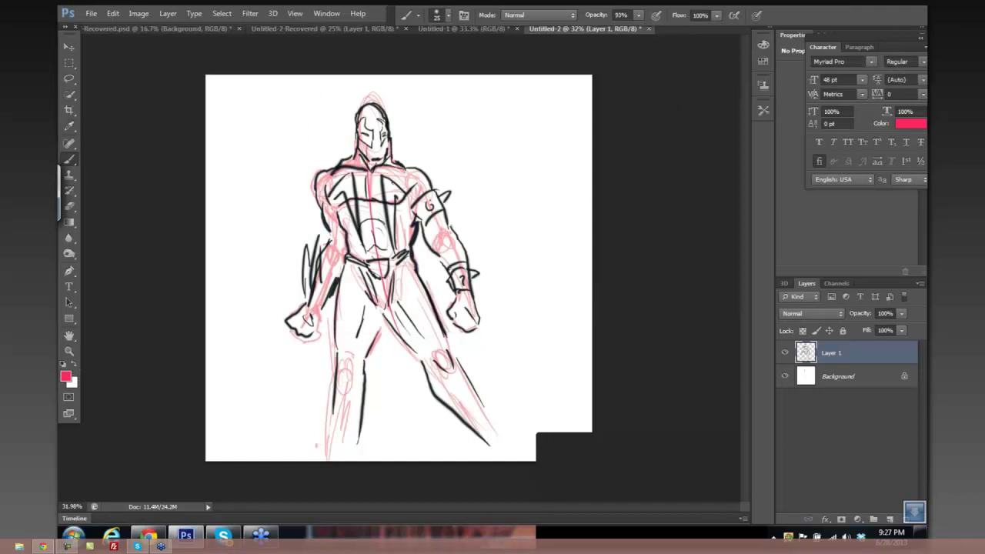
drag(299, 110, 348, 153)
mouse_move(290, 110)
mouse_down()
mouse_move(335, 151)
mouse_move(349, 151)
mouse_move(353, 128)
mouse_move(321, 124)
mouse_move(404, 138)
mouse_move(409, 149)
mouse_move(390, 74)
mouse_move(437, 118)
mouse_move(404, 156)
mouse_move(430, 206)
mouse_up()
Sketch the cape's jagged drape from the chest over the right-hand shoulder and upper arm.
drag(368, 182, 434, 203)
drag(393, 160, 466, 193)
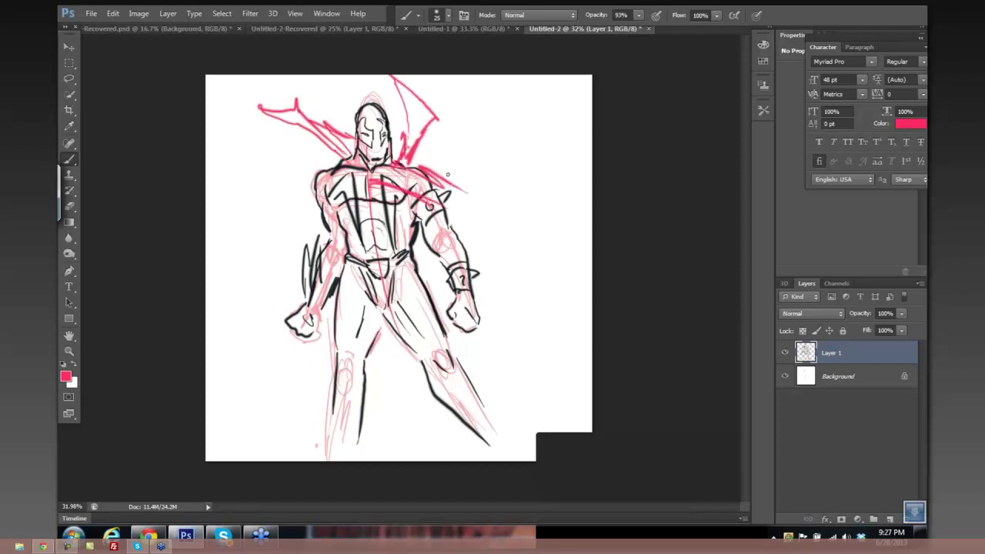
mouse_move(421, 154)
mouse_down()
mouse_move(462, 164)
mouse_move(477, 201)
mouse_move(431, 225)
mouse_move(394, 194)
mouse_up()
drag(471, 236, 435, 218)
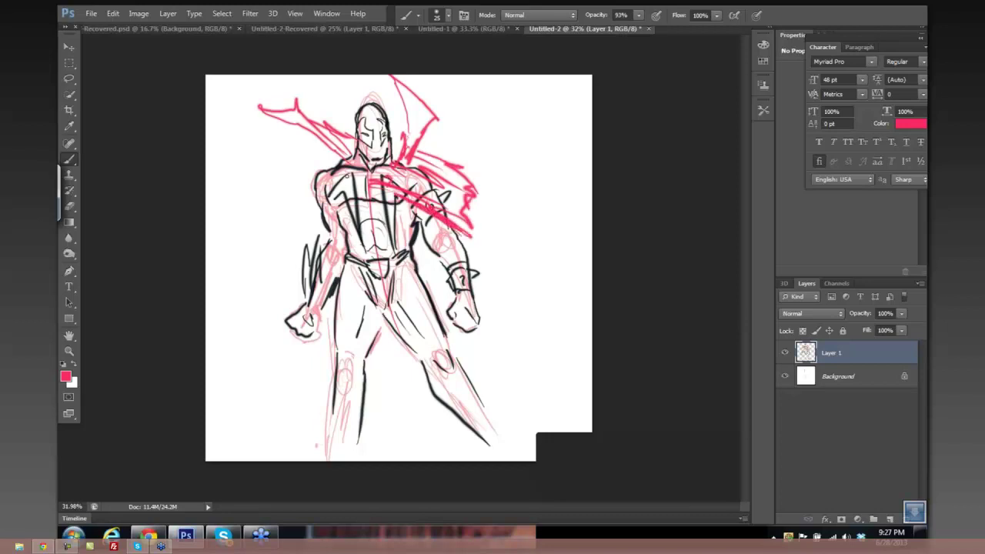
Sketch the cape over the left-hand shoulder and its folds billowing out behind the left-hand arm with a ragged hem.
mouse_move(347, 174)
mouse_down()
mouse_move(340, 168)
mouse_move(314, 197)
mouse_move(307, 183)
mouse_move(294, 202)
mouse_move(302, 230)
mouse_move(318, 215)
mouse_move(296, 226)
mouse_move(294, 244)
mouse_move(207, 265)
mouse_move(215, 265)
mouse_up()
drag(206, 311, 291, 271)
mouse_move(291, 271)
mouse_down()
mouse_move(216, 392)
mouse_move(241, 327)
mouse_move(289, 331)
mouse_up()
mouse_move(223, 413)
mouse_down()
mouse_move(284, 349)
mouse_move(277, 399)
mouse_move(324, 362)
mouse_up()
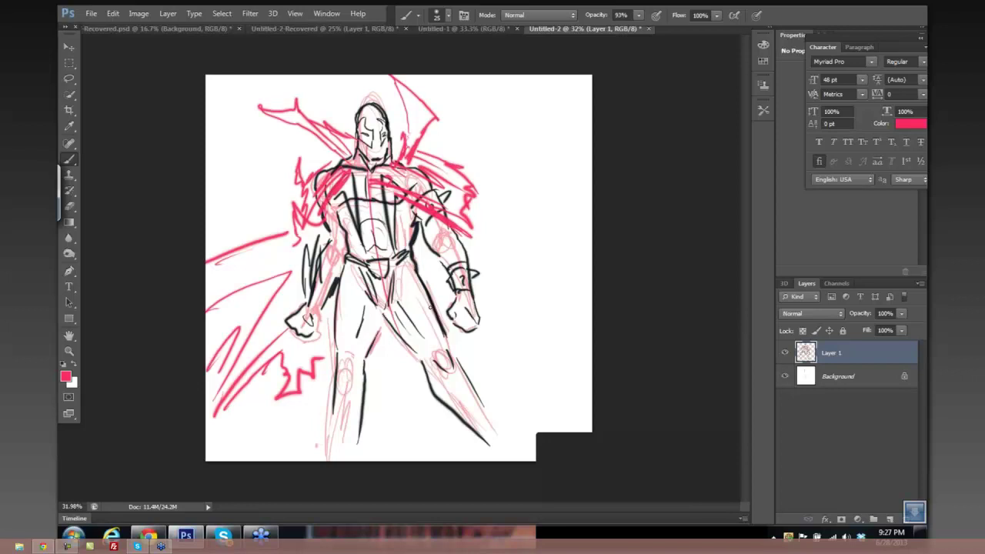
Draw long cape folds falling from the waist behind the right-hand leg, ending in a pointed, torn hem.
drag(422, 250, 388, 439)
drag(432, 295, 451, 446)
drag(382, 454, 454, 453)
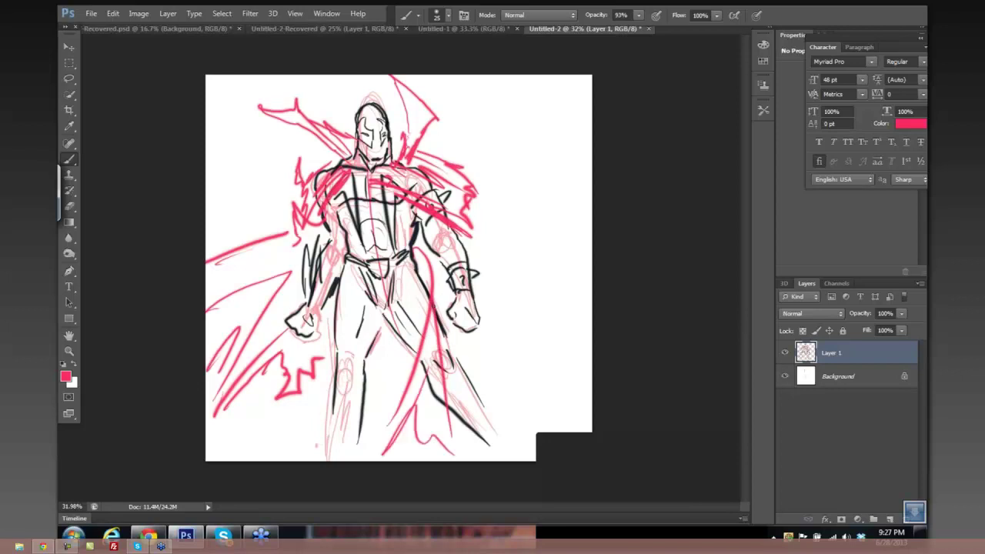
mouse_move(431, 294)
mouse_down()
mouse_move(483, 428)
mouse_move(522, 442)
mouse_up()
drag(465, 342, 539, 416)
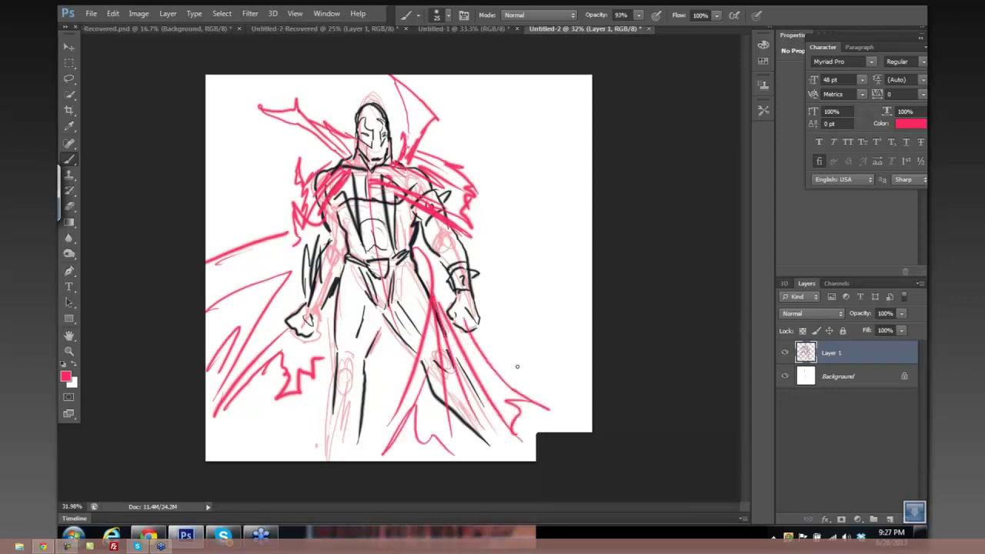
Extend the cape outward from the right-hand wrist and leg with sweeping edges, inner folds and a tattered outer hem.
mouse_move(514, 365)
mouse_down()
mouse_move(562, 397)
mouse_move(565, 412)
mouse_up()
mouse_move(466, 343)
mouse_down()
mouse_move(551, 404)
mouse_move(550, 431)
mouse_move(504, 371)
mouse_up()
drag(466, 266, 574, 332)
drag(495, 289, 556, 326)
drag(556, 326, 579, 339)
drag(579, 381, 561, 353)
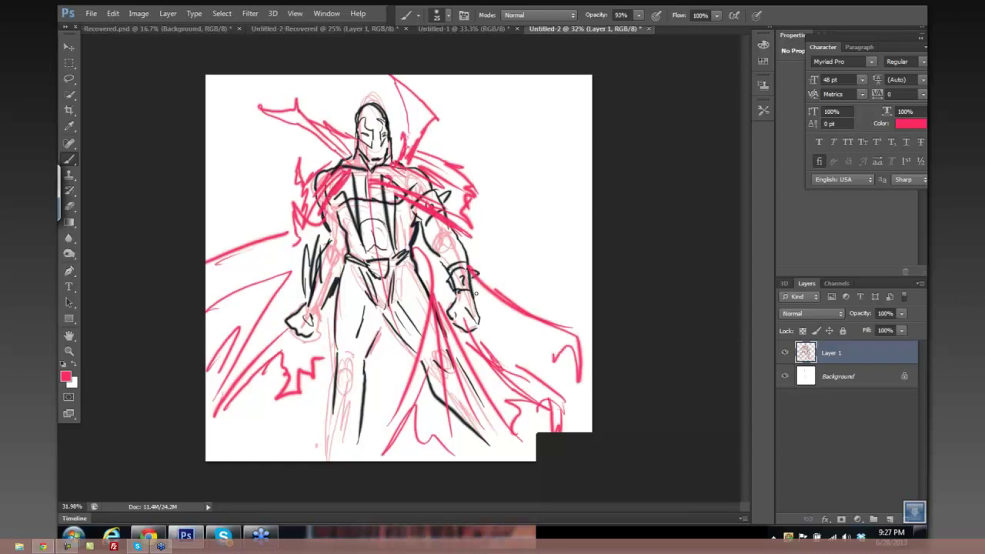
drag(475, 293, 554, 352)
drag(485, 314, 525, 365)
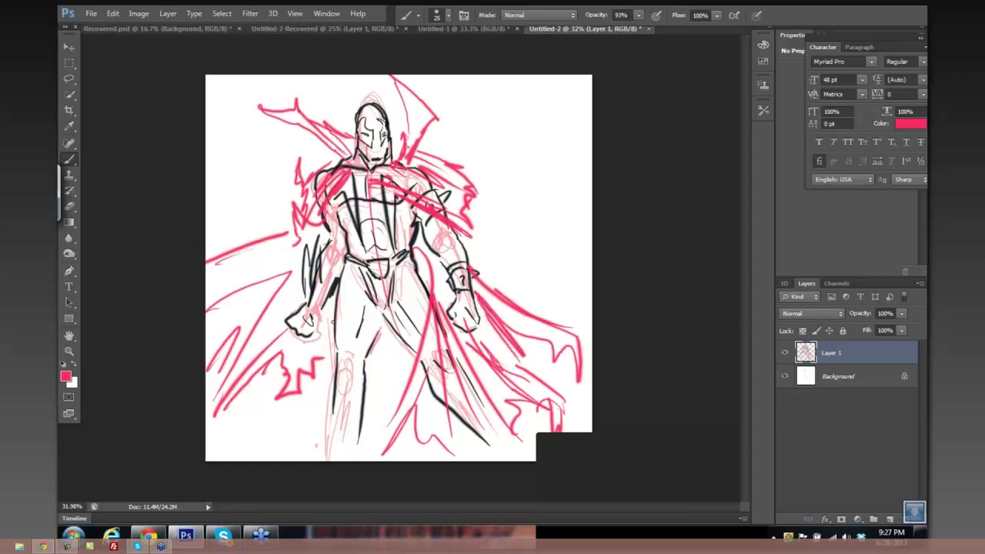
Draw a boot cuff and ragged boot lines on the left-hand shin, and darken the collar beside the neck.
drag(331, 395, 365, 405)
mouse_move(339, 437)
mouse_down()
mouse_move(365, 447)
mouse_move(319, 431)
mouse_up()
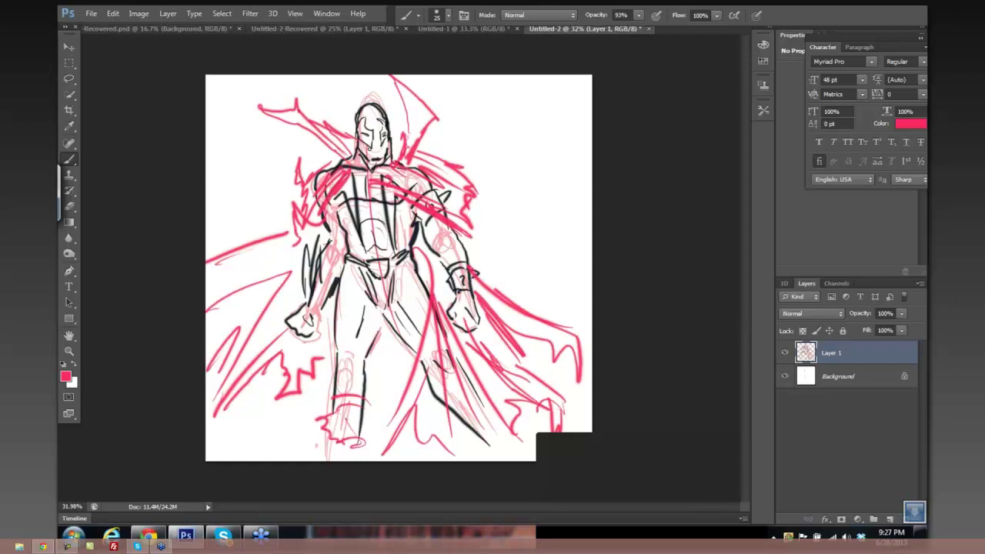
drag(398, 125, 408, 147)
Rough in background buildings with slanted roofs and walls beside the right-hand arm, plus a jagged stroke in the sky above.
drag(483, 150, 544, 105)
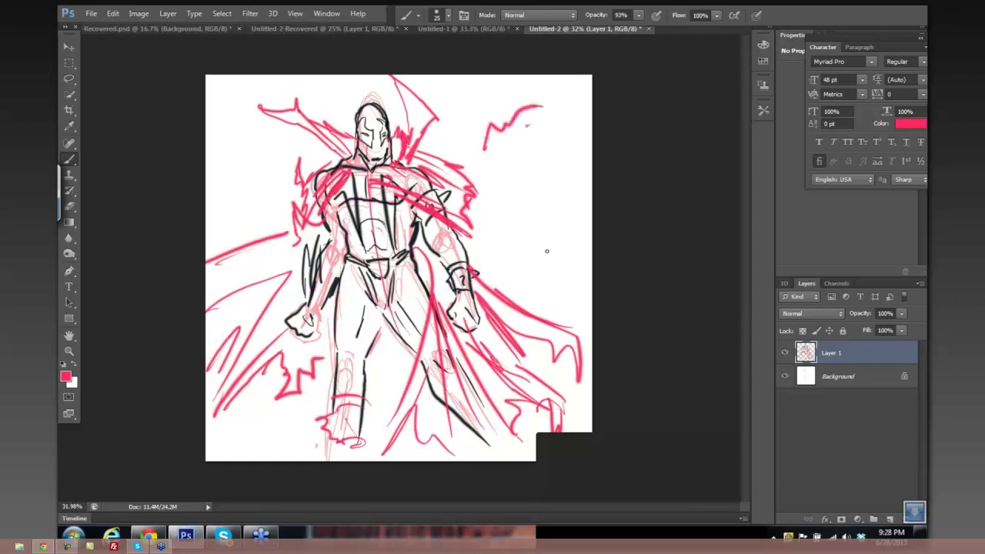
drag(523, 231, 566, 291)
drag(531, 214, 499, 227)
drag(514, 171, 540, 217)
drag(531, 175, 572, 192)
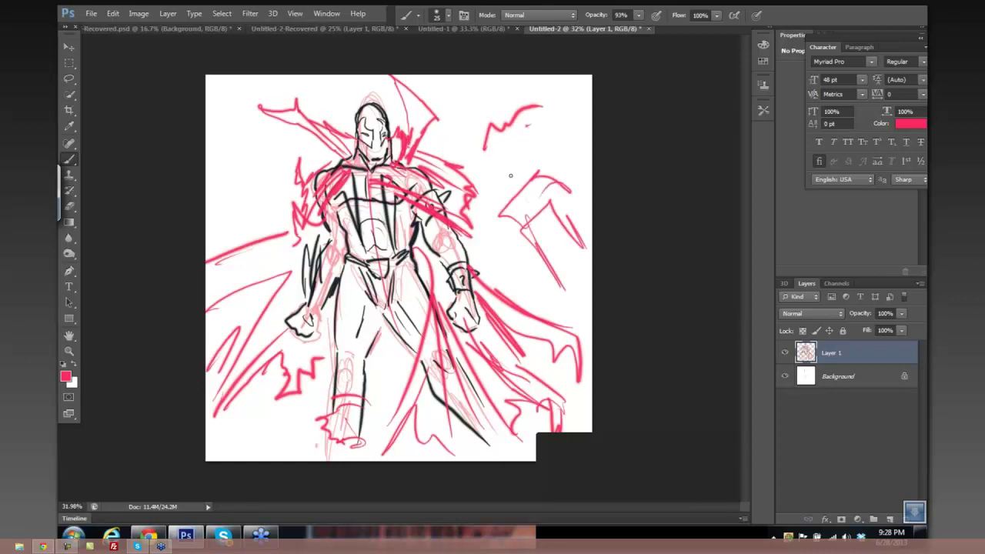
drag(512, 150, 528, 185)
drag(555, 237, 573, 275)
mouse_move(510, 243)
mouse_down()
mouse_move(511, 278)
mouse_move(517, 271)
mouse_move(530, 305)
mouse_up()
drag(556, 260, 520, 295)
mouse_move(487, 229)
mouse_down()
mouse_move(481, 263)
mouse_move(530, 217)
mouse_up()
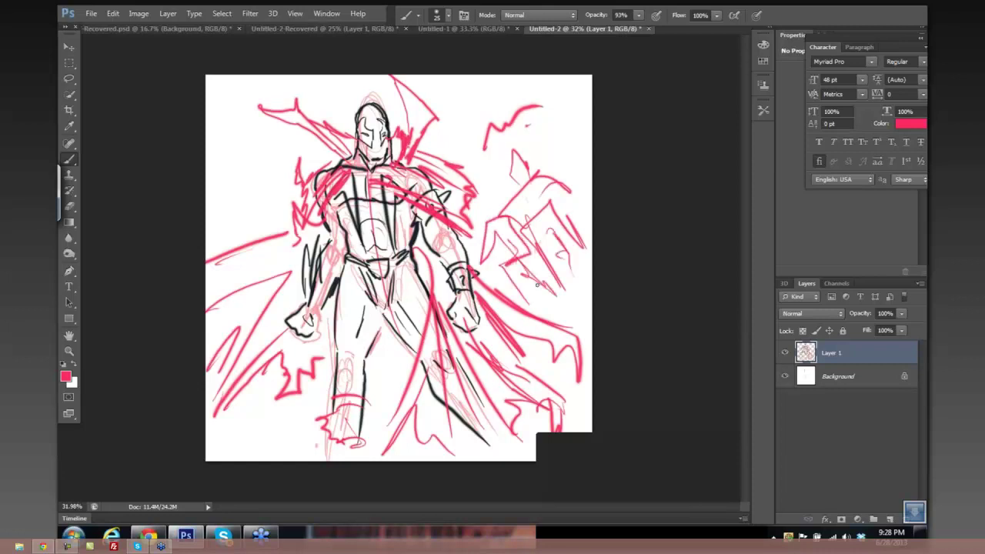
drag(499, 246, 550, 312)
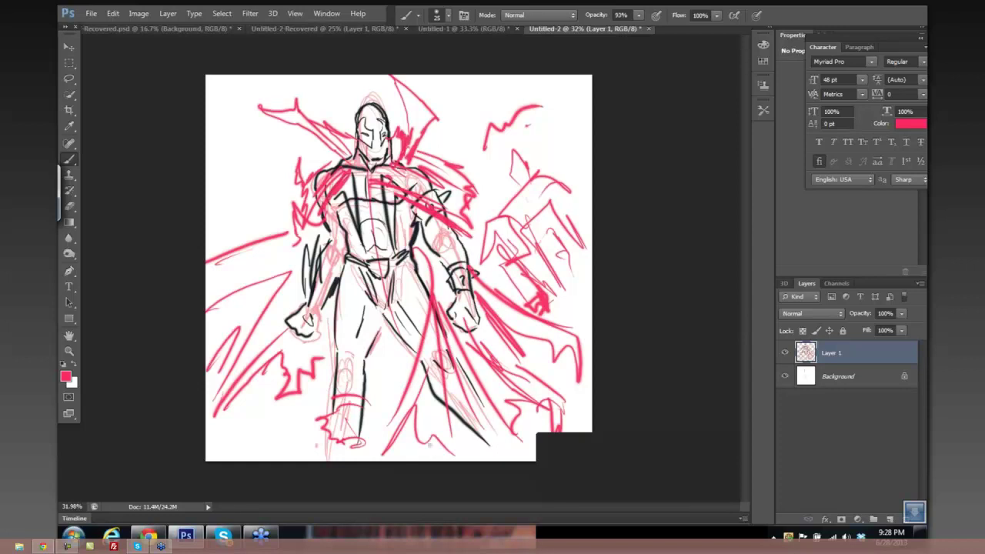
Sketch diagonal ground lines and dense hatching across the lower right of the canvas behind the leg and cape.
drag(382, 459, 524, 376)
drag(408, 454, 590, 328)
drag(451, 460, 591, 376)
drag(504, 455, 565, 410)
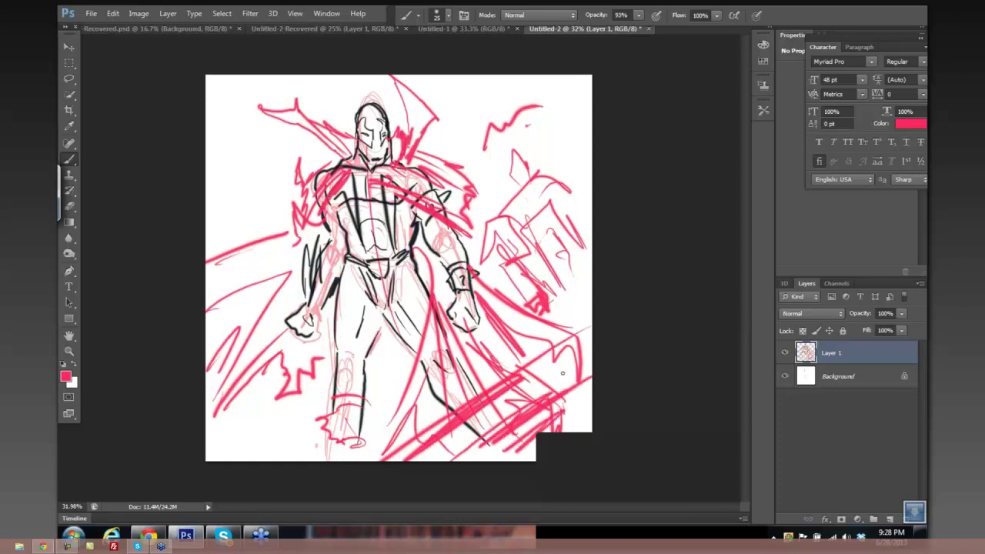
mouse_move(568, 370)
mouse_down()
mouse_move(473, 432)
mouse_move(413, 454)
mouse_up()
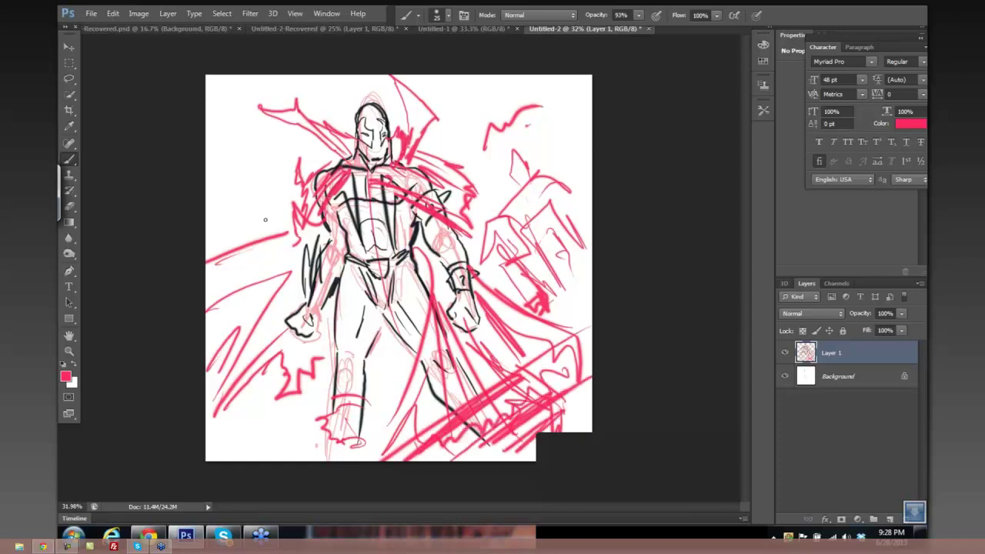
Add curved background strokes around the left-hand shoulder and a rough spired structure along the canvas's left edge.
mouse_move(350, 118)
mouse_down()
mouse_move(298, 118)
mouse_move(263, 228)
mouse_up()
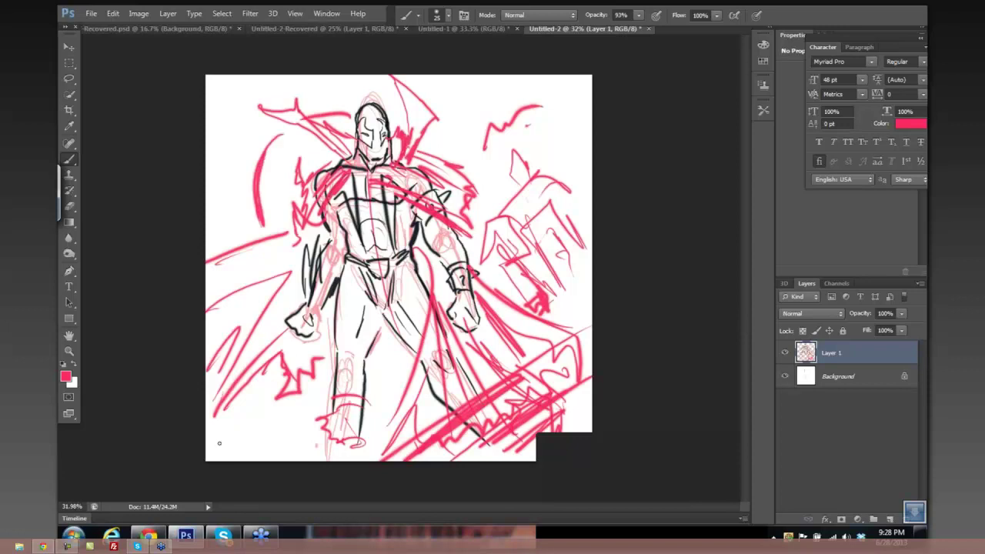
mouse_move(219, 443)
mouse_down()
mouse_move(268, 431)
mouse_move(228, 394)
mouse_up()
drag(207, 306, 264, 441)
mouse_move(215, 252)
mouse_down()
mouse_move(226, 249)
mouse_move(226, 230)
mouse_move(249, 397)
mouse_up()
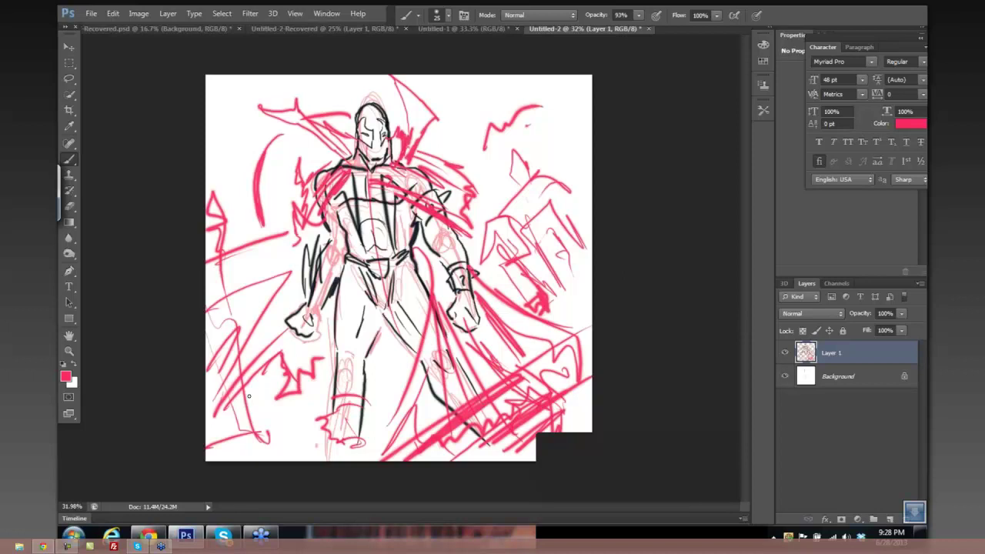
Close Untitled-2, Untitled-1 and Untitled-2-Recovered without saving, leaving Recovered.psd open.
click(648, 28)
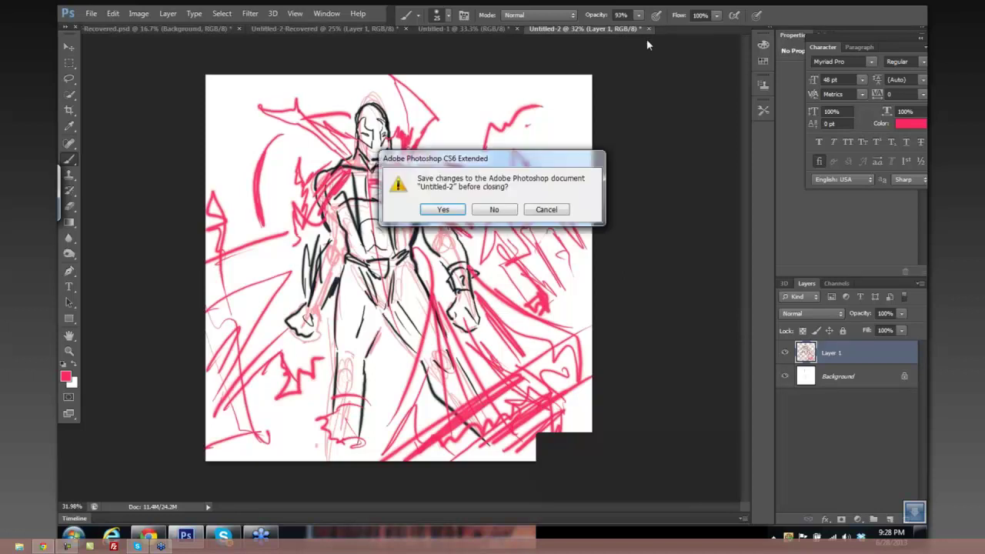
click(495, 210)
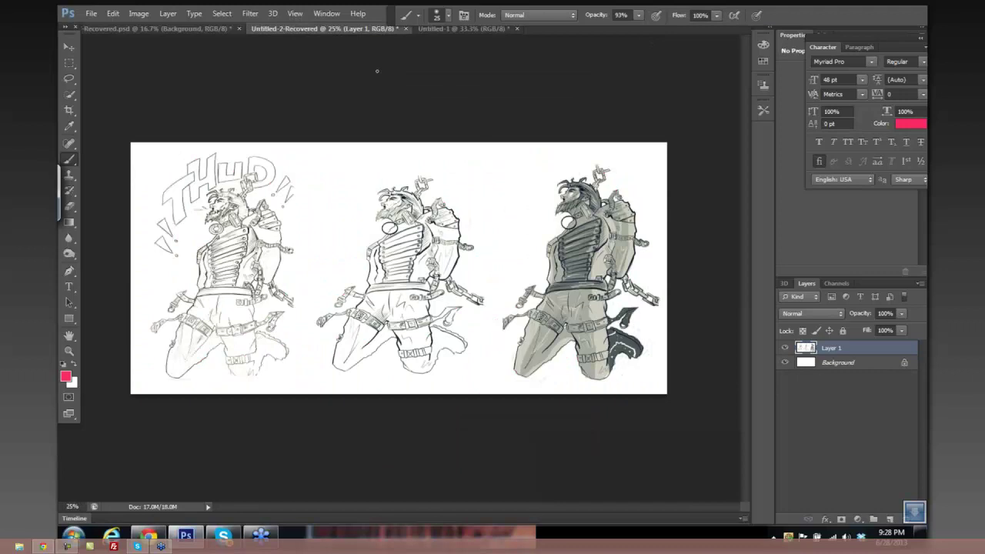
click(459, 30)
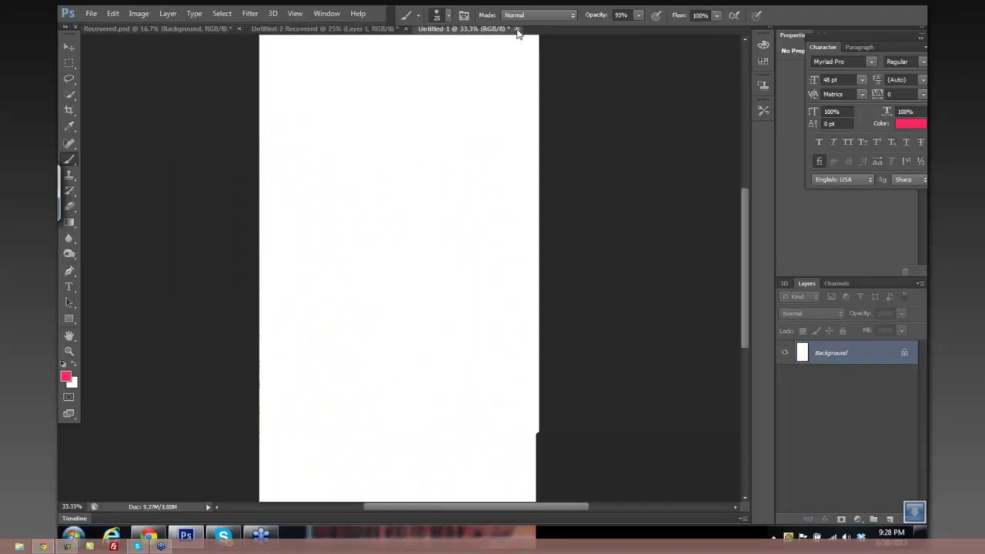
click(518, 29)
click(492, 210)
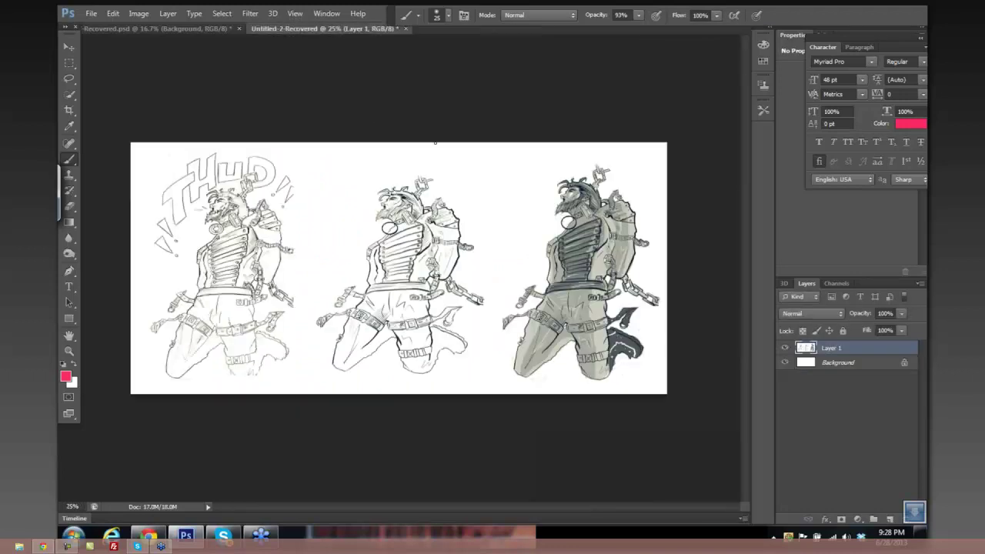
click(405, 28)
click(491, 210)
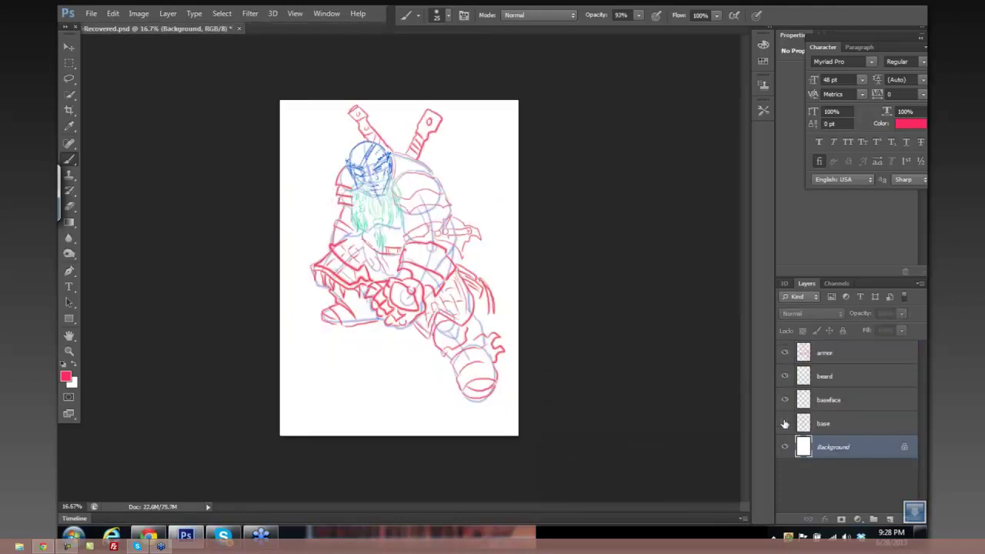
Hide the armor, beard and baseface layers so only the base sketch shows over the background.
drag(785, 424, 787, 356)
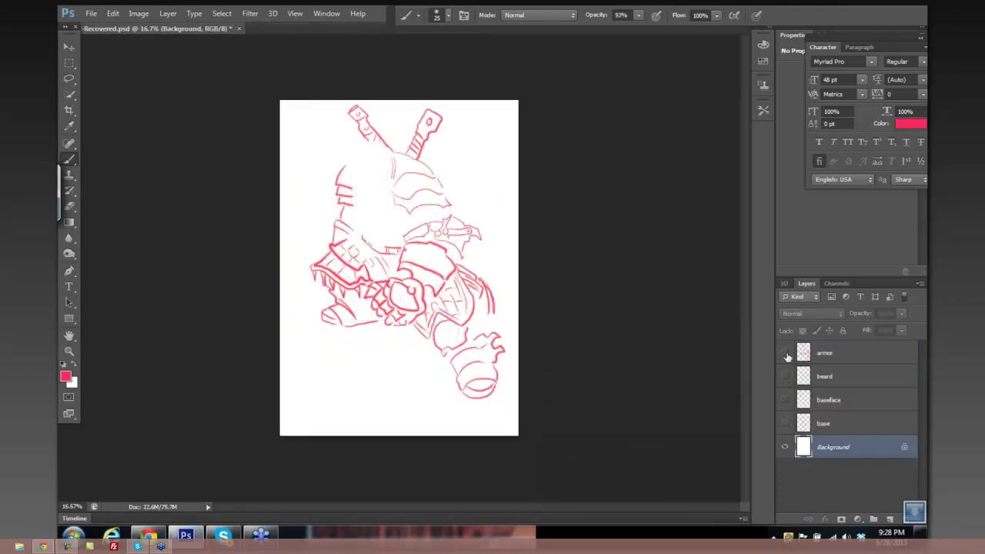
click(785, 424)
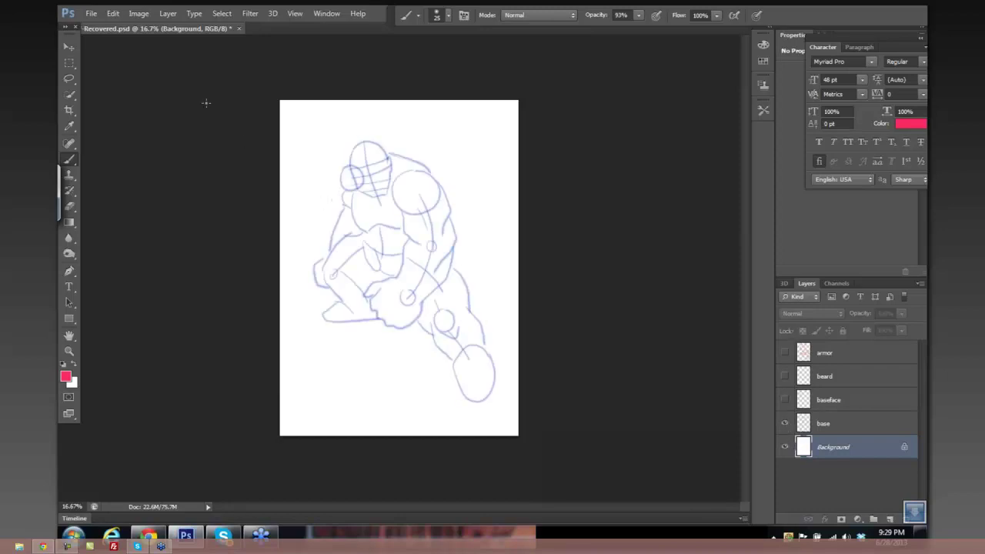
Resize the image to a document height of 11 inches with proportions constrained.
click(139, 14)
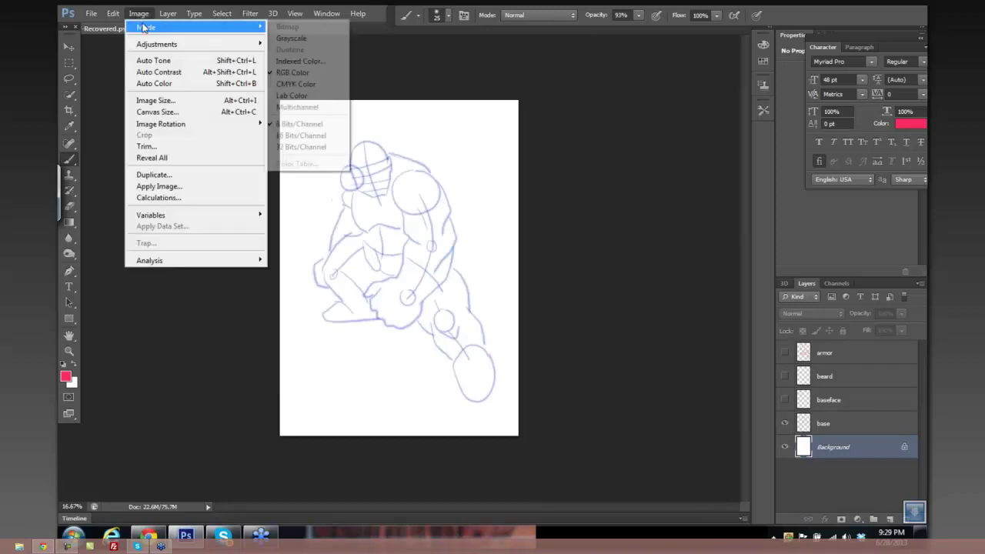
click(197, 100)
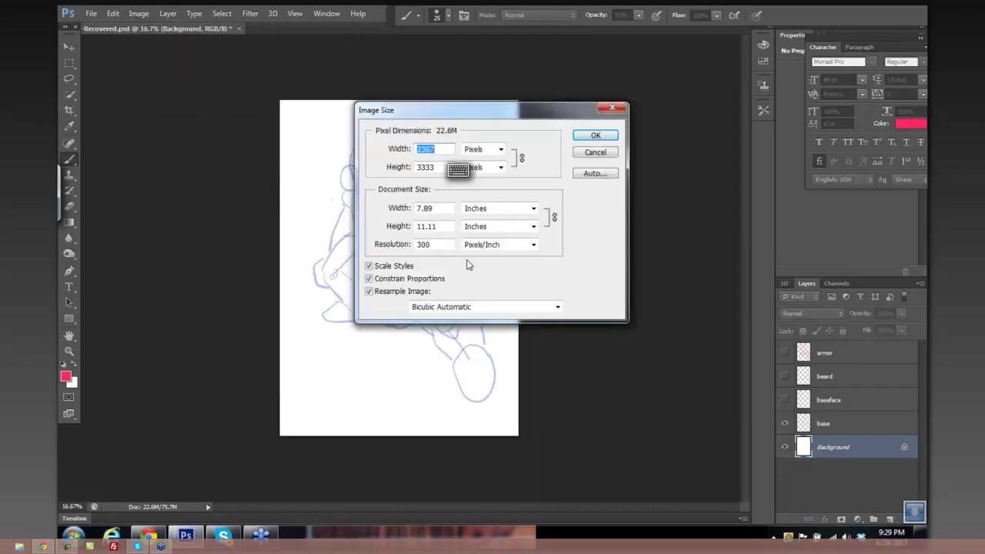
drag(440, 226, 416, 227)
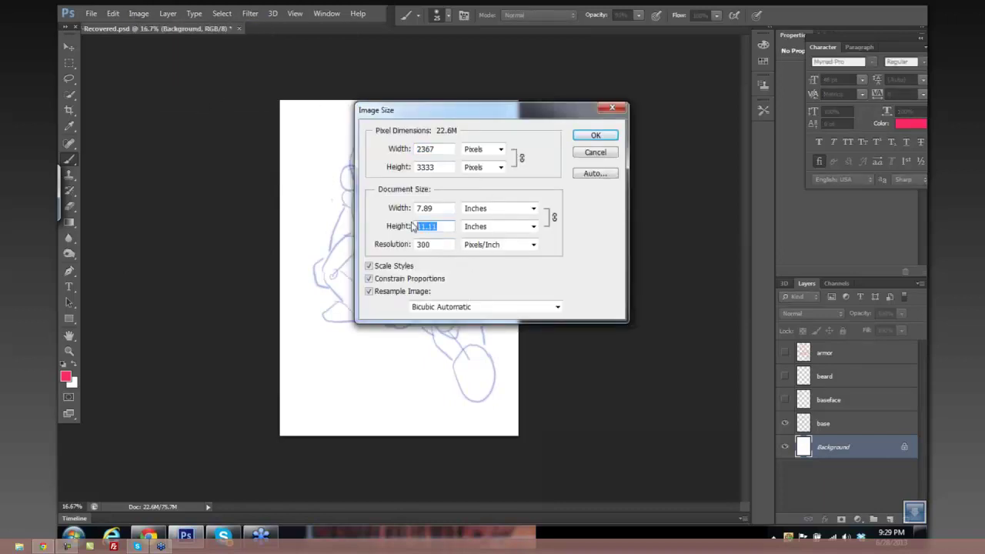
text(11)
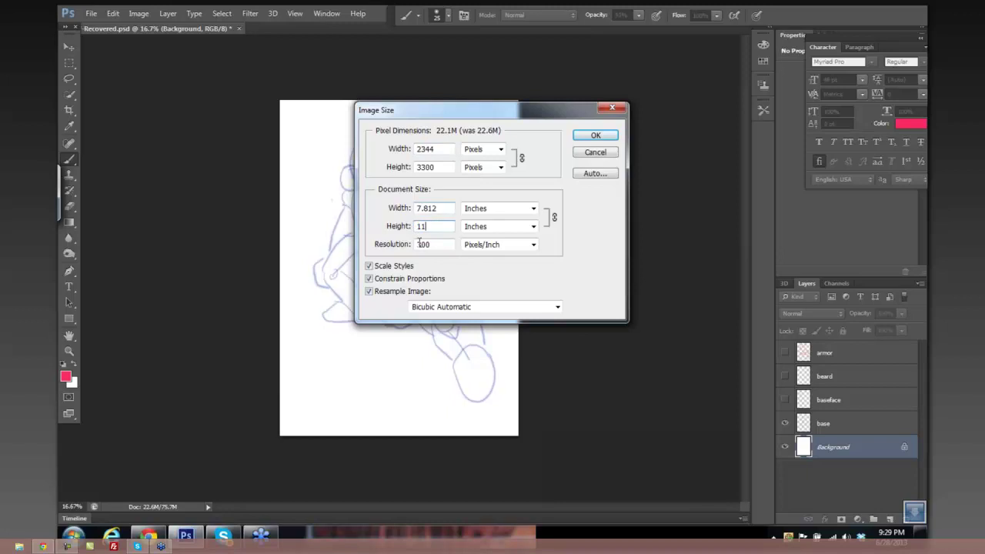
click(591, 137)
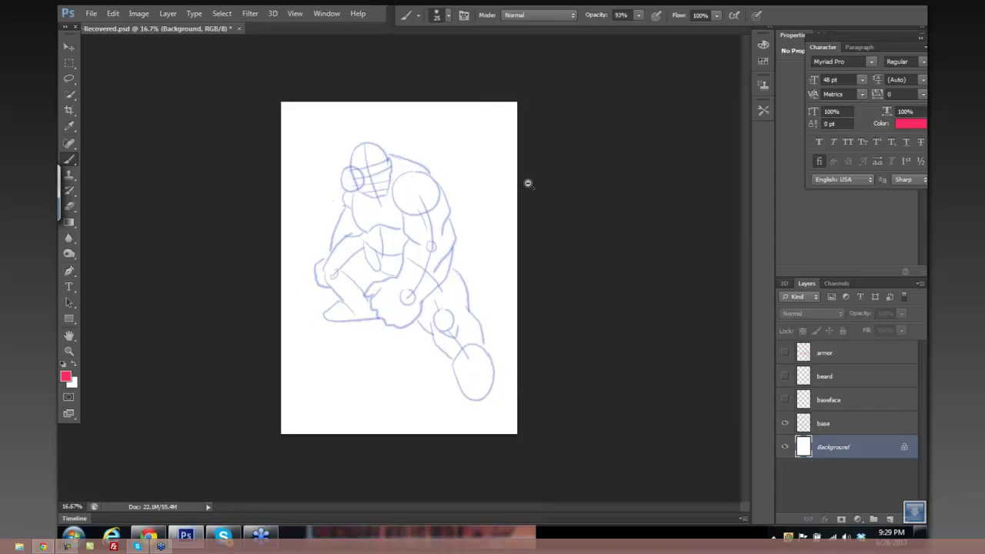
Add a new layer directly above the Background and name it basebody02.
drag(528, 184, 561, 147)
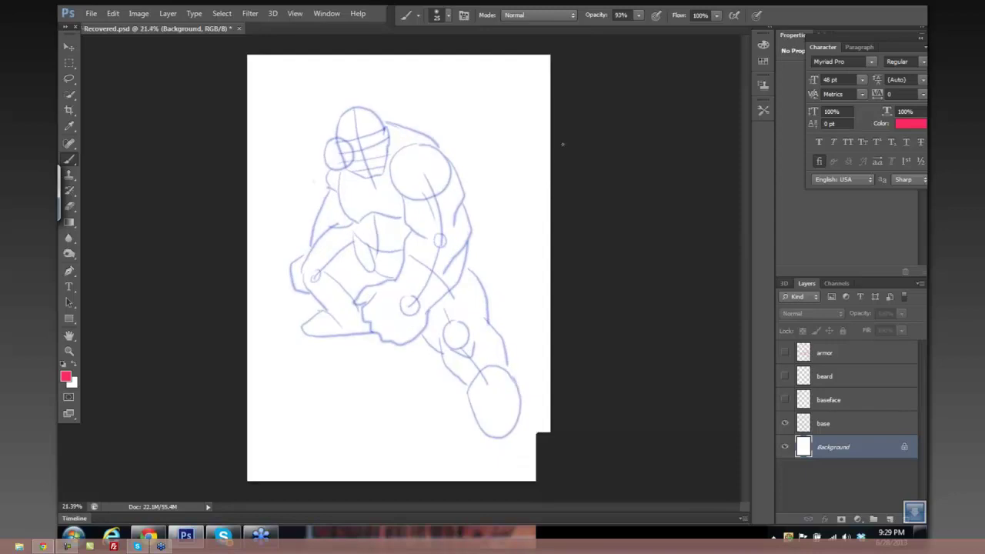
click(890, 519)
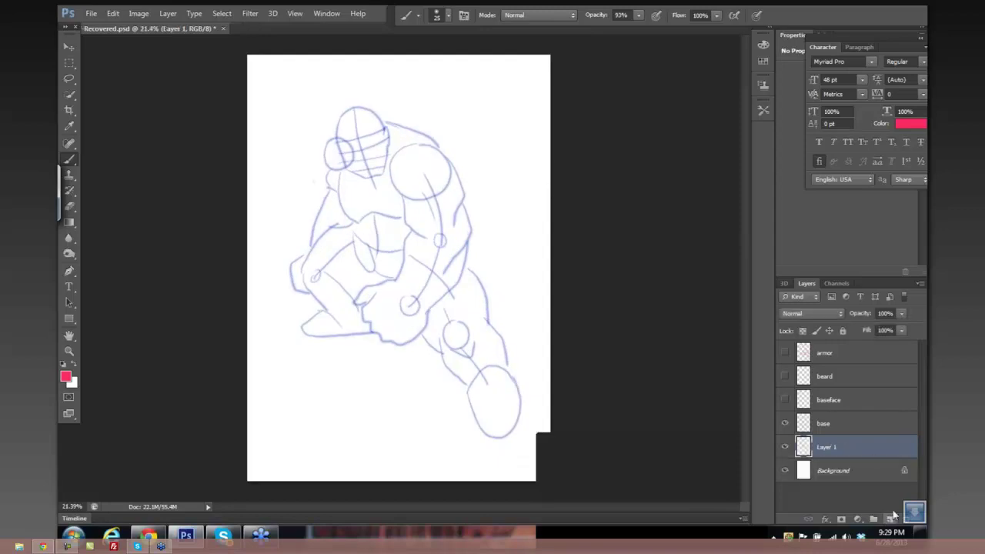
double_click(828, 447)
text(basebody02)
key(Return)
Set the foreground colour to near-black (#030303) and activate the Brush tool for the basebody02 layer.
click(66, 377)
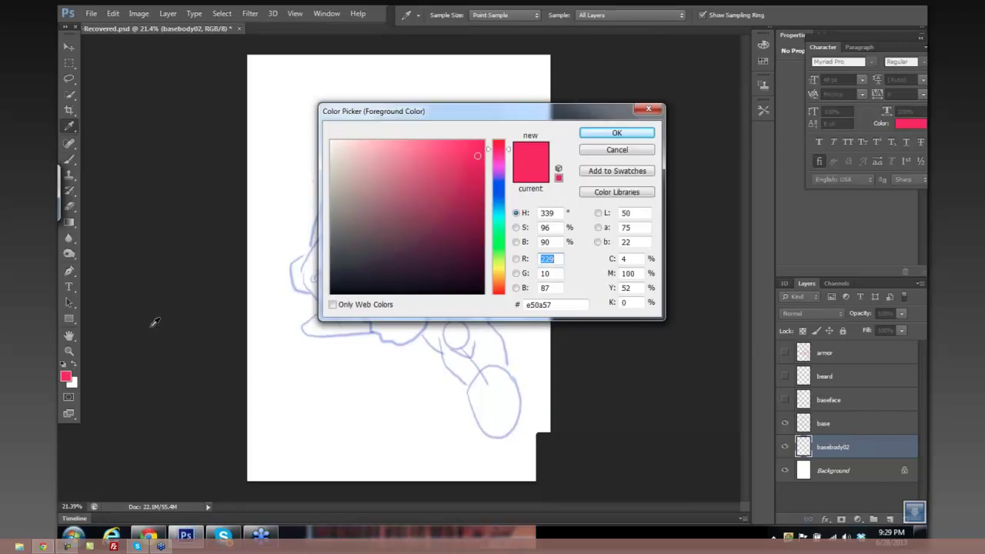
click(339, 293)
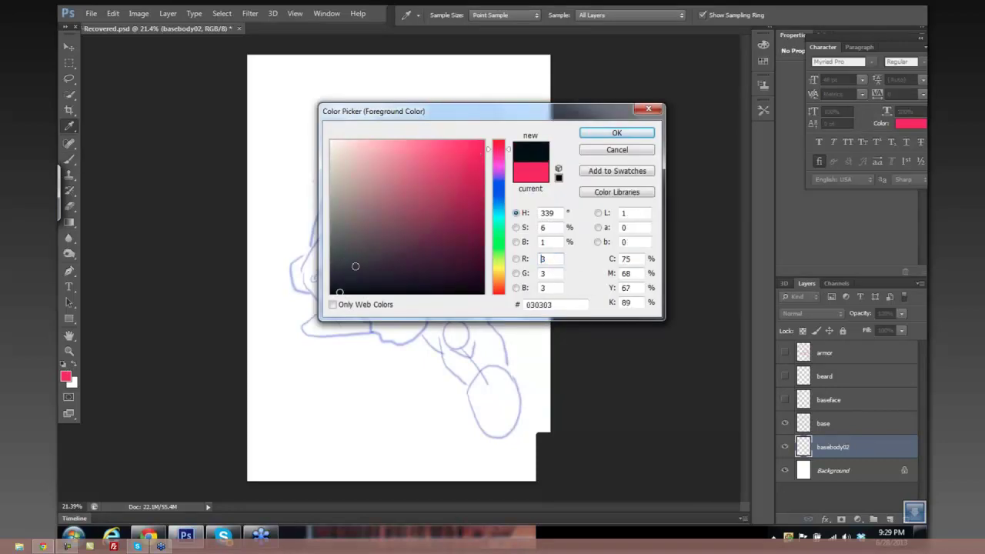
click(596, 133)
key(b)
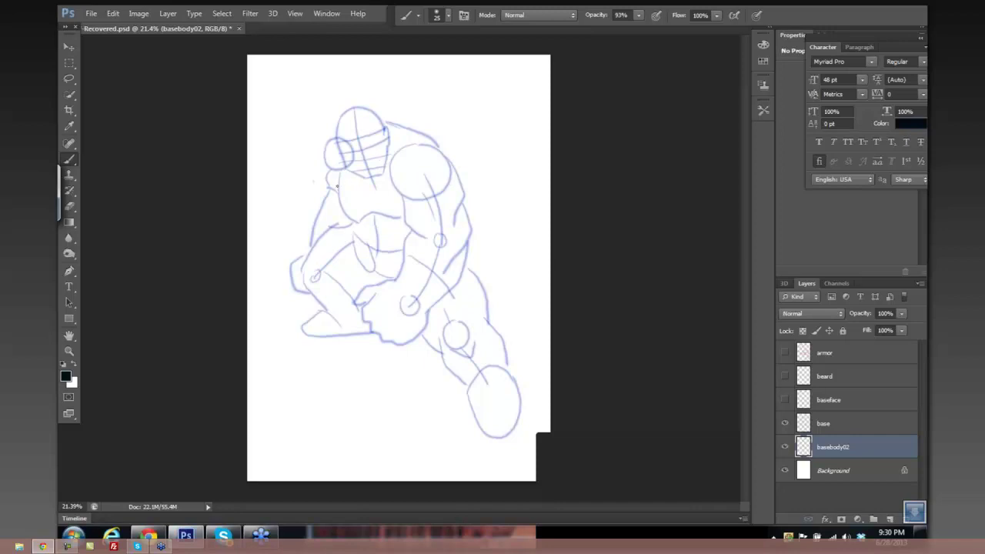
Draw the chest circle with a centre line and lower rib arc on basebody02, using a size 40 brush at 100% opacity.
drag(338, 173, 351, 223)
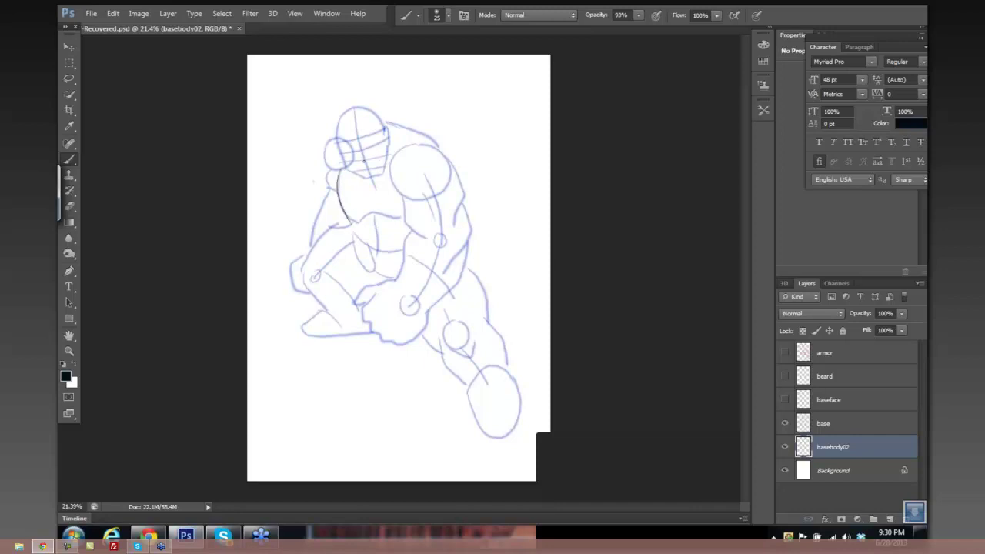
click(639, 16)
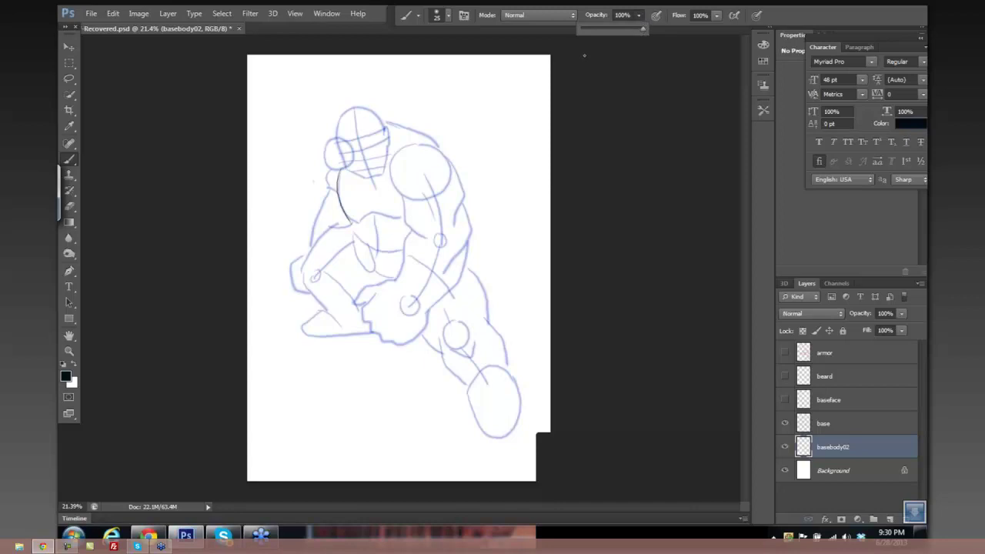
key(bracketright)
key(bracketright)
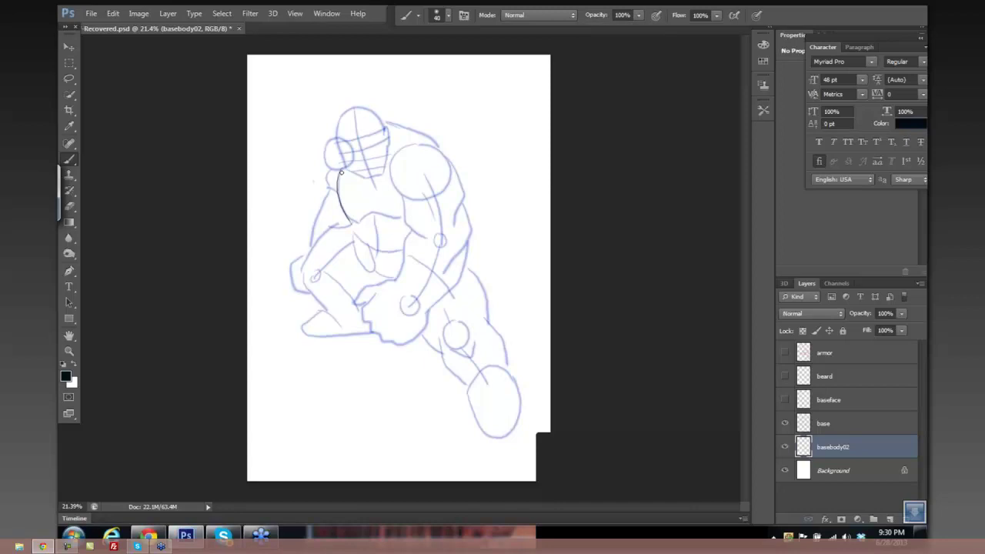
mouse_move(341, 168)
mouse_down()
mouse_move(351, 225)
mouse_move(348, 165)
mouse_move(342, 183)
mouse_up()
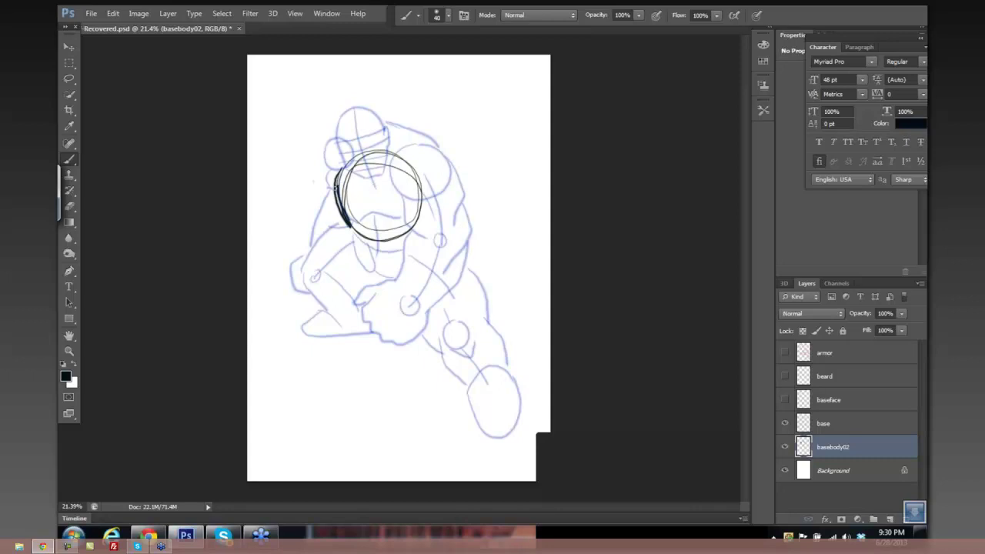
mouse_move(348, 217)
mouse_down()
mouse_move(395, 214)
mouse_move(369, 175)
mouse_up()
mouse_move(389, 95)
mouse_down()
mouse_move(397, 122)
mouse_move(389, 157)
mouse_up()
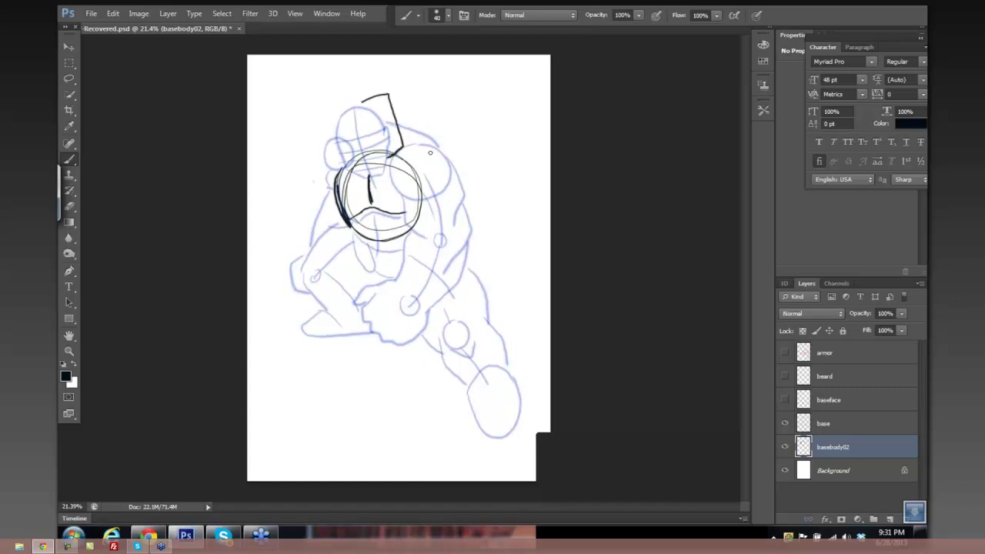
mouse_move(422, 146)
mouse_down()
mouse_move(482, 217)
mouse_move(473, 230)
mouse_up()
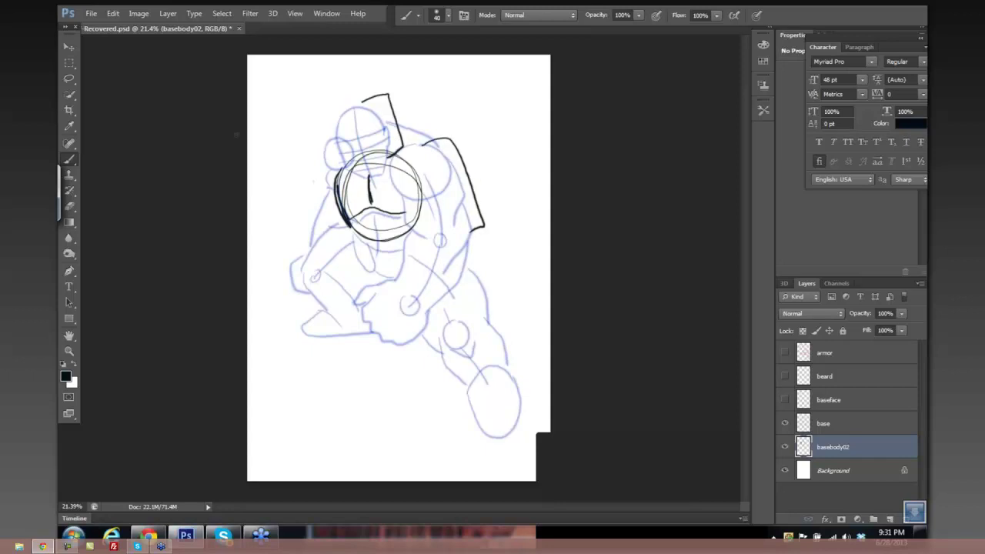
key(ctrl+z)
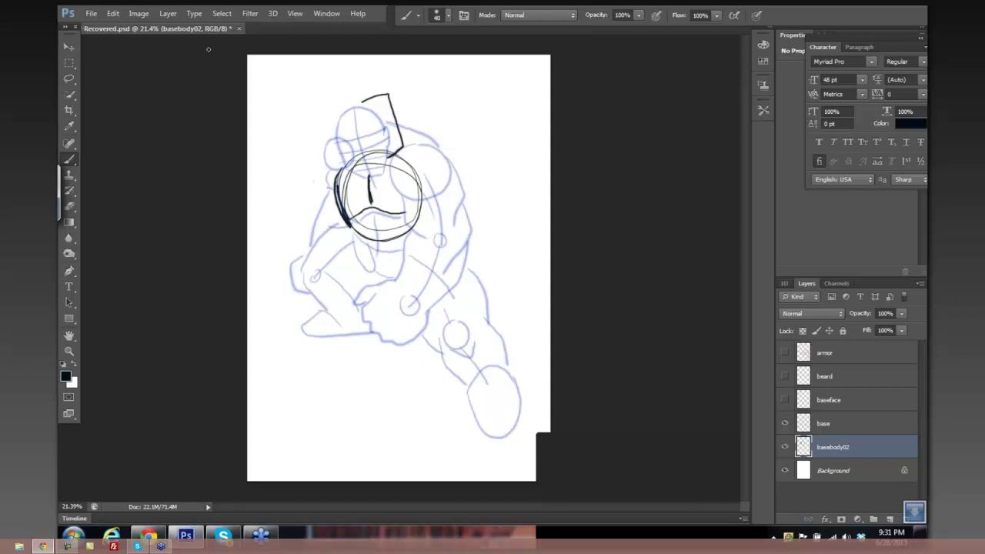
click(113, 14)
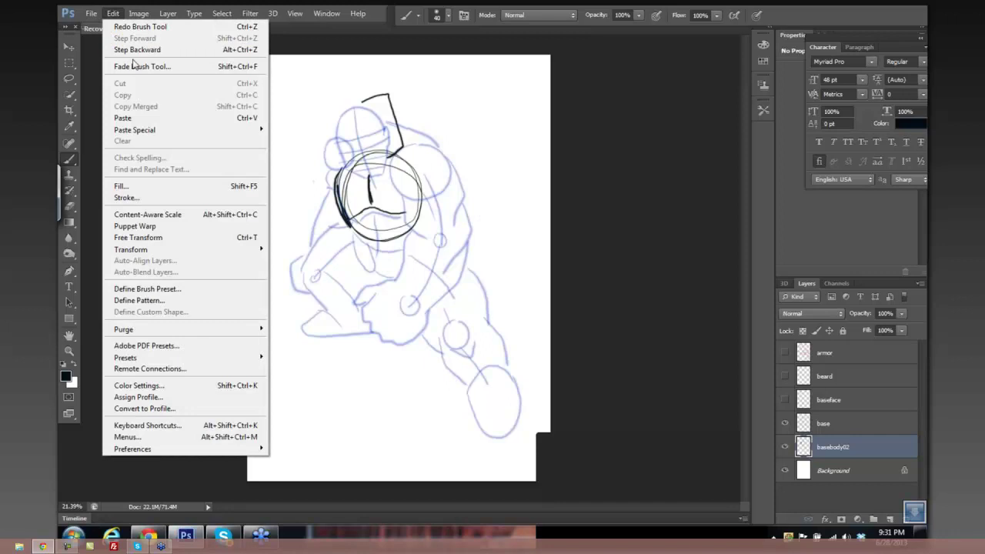
click(137, 49)
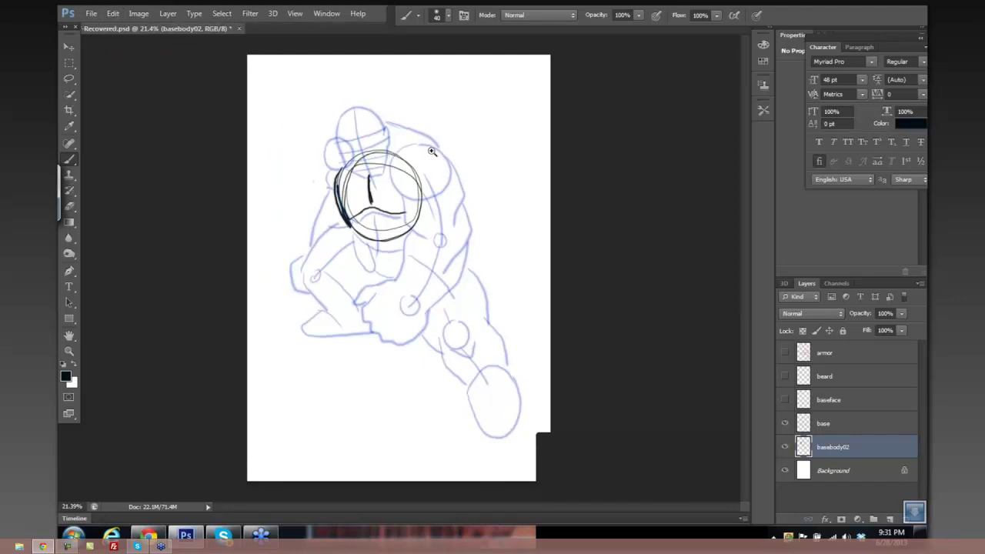
Erase the upper part of the chest circle over the head and shoulder, plus the doubled strokes along its inner side, and return to the Brush.
scroll(465, 151, up, 2)
scroll(465, 152, up, 1)
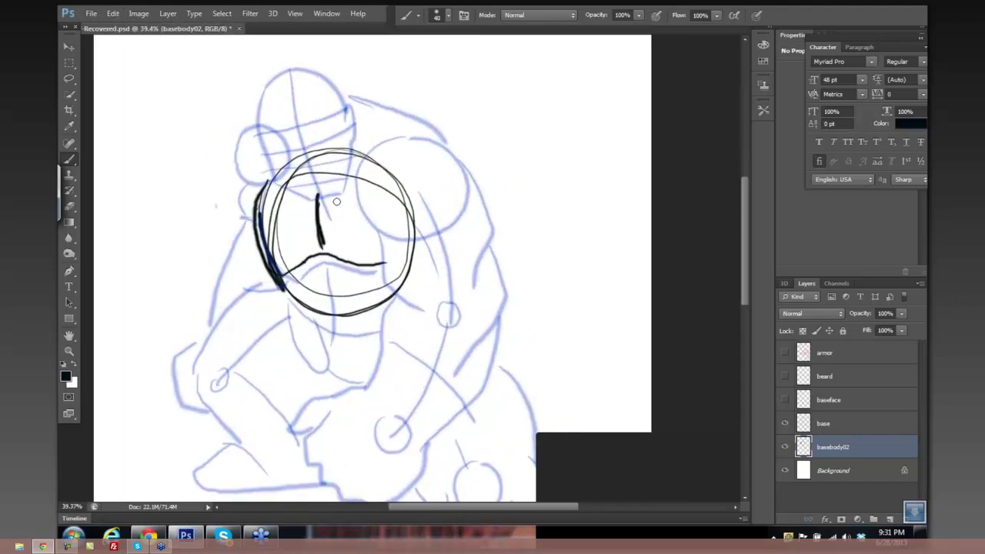
key(e)
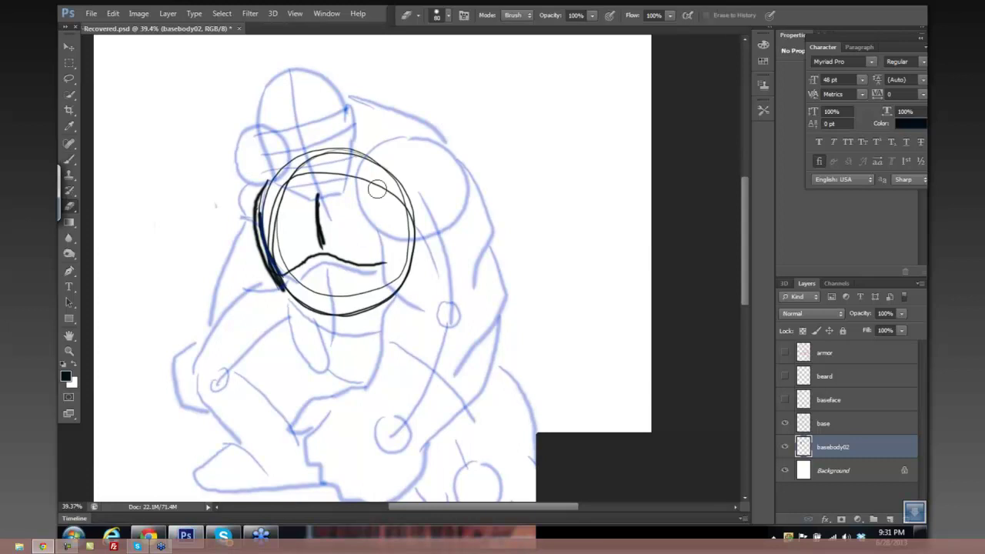
mouse_move(377, 189)
mouse_down()
mouse_move(288, 229)
mouse_move(288, 241)
mouse_move(274, 233)
mouse_move(328, 158)
mouse_move(311, 158)
mouse_move(341, 142)
mouse_move(364, 151)
mouse_move(384, 187)
mouse_move(411, 194)
mouse_move(412, 248)
mouse_up()
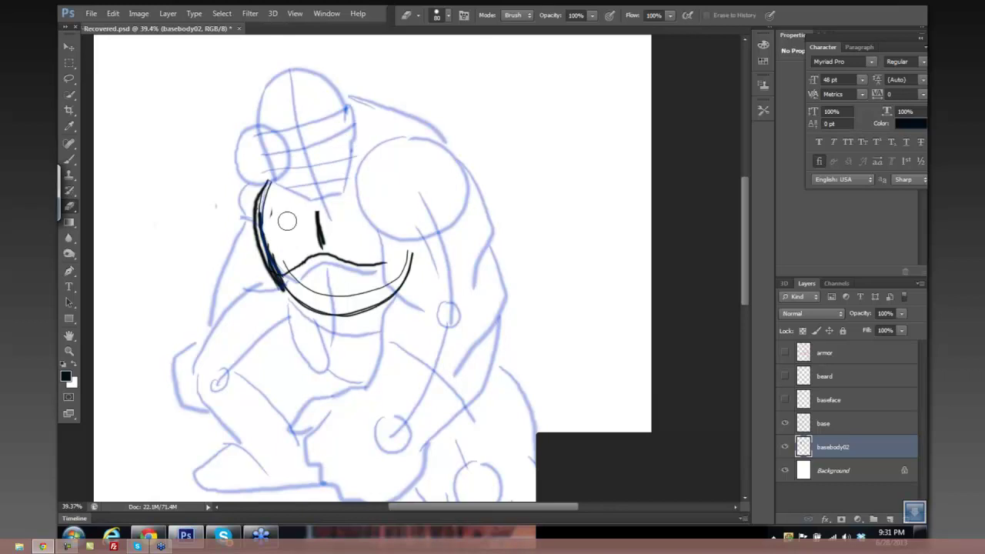
mouse_move(287, 222)
mouse_down()
mouse_move(271, 217)
mouse_move(272, 266)
mouse_move(268, 223)
mouse_move(278, 189)
mouse_up()
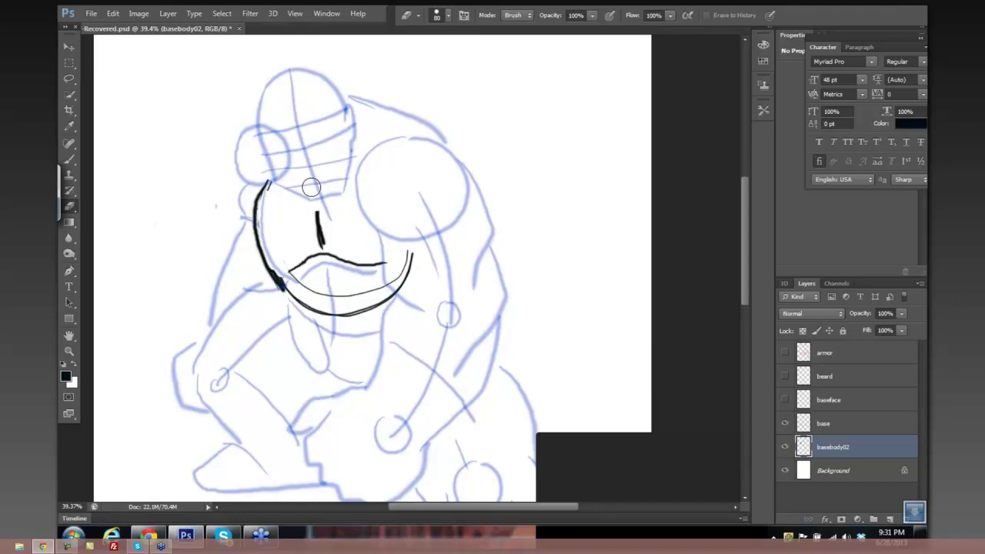
key(b)
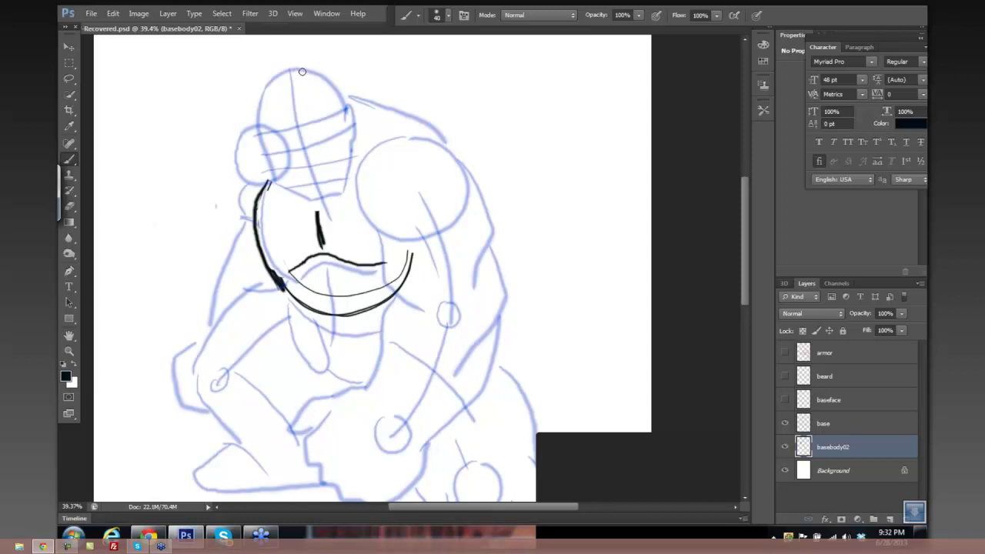
Try to outline the head as a circle with an angular jaw below it.
mouse_move(302, 71)
mouse_down()
mouse_move(278, 77)
mouse_move(264, 102)
mouse_move(264, 131)
mouse_up()
mouse_move(308, 156)
mouse_down()
mouse_move(342, 100)
mouse_move(295, 73)
mouse_move(263, 102)
mouse_move(336, 134)
mouse_move(283, 108)
mouse_up()
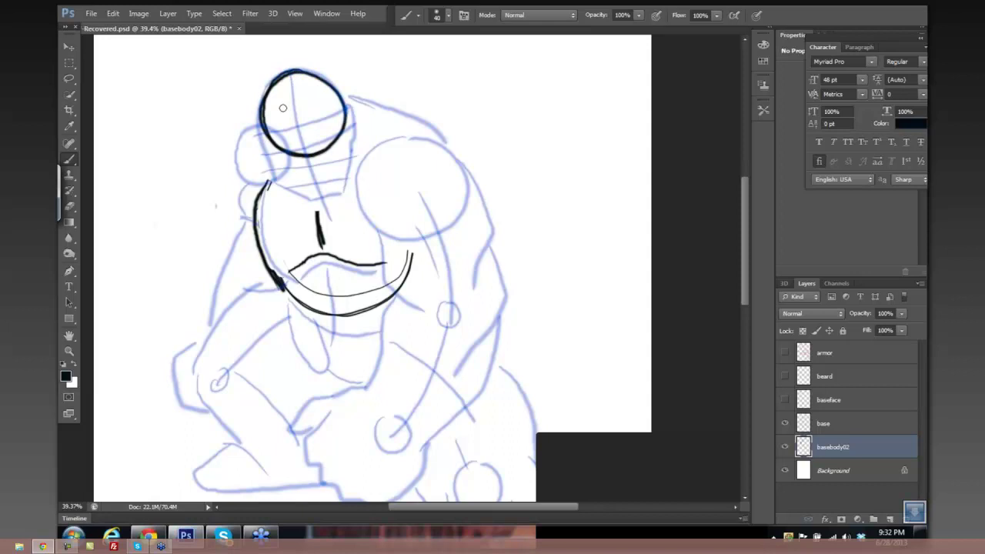
mouse_move(269, 180)
mouse_down()
mouse_move(331, 197)
mouse_move(317, 199)
mouse_move(335, 194)
mouse_move(317, 200)
mouse_move(343, 195)
mouse_move(349, 161)
mouse_up()
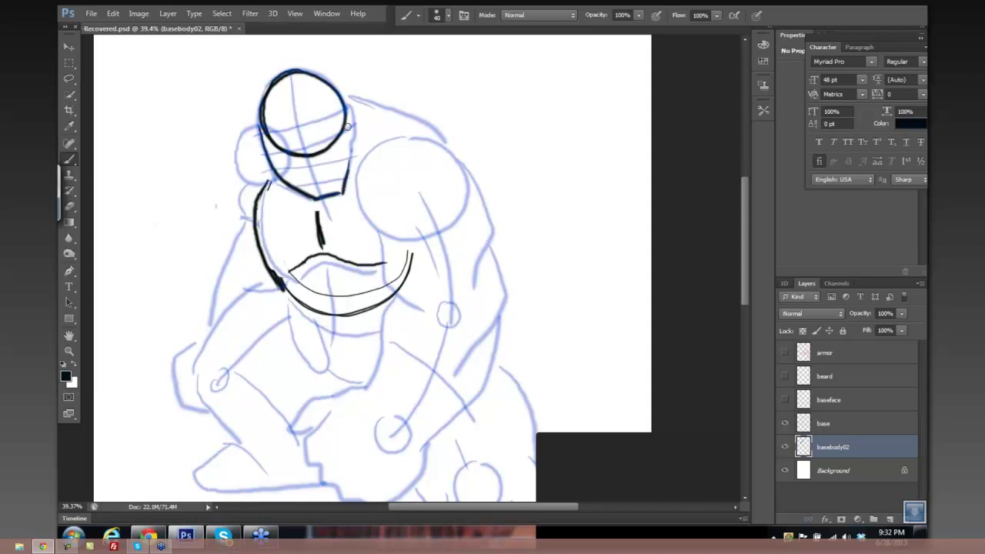
drag(348, 125, 344, 190)
Undo the circle and jaw strokes drawn for the head.
key(ctrl+z)
click(112, 13)
click(117, 28)
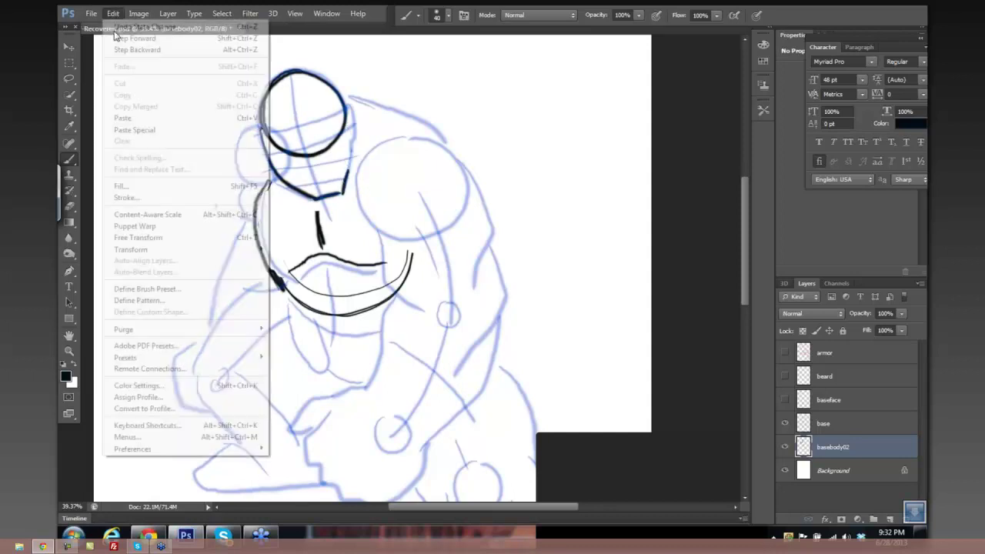
click(113, 14)
click(137, 49)
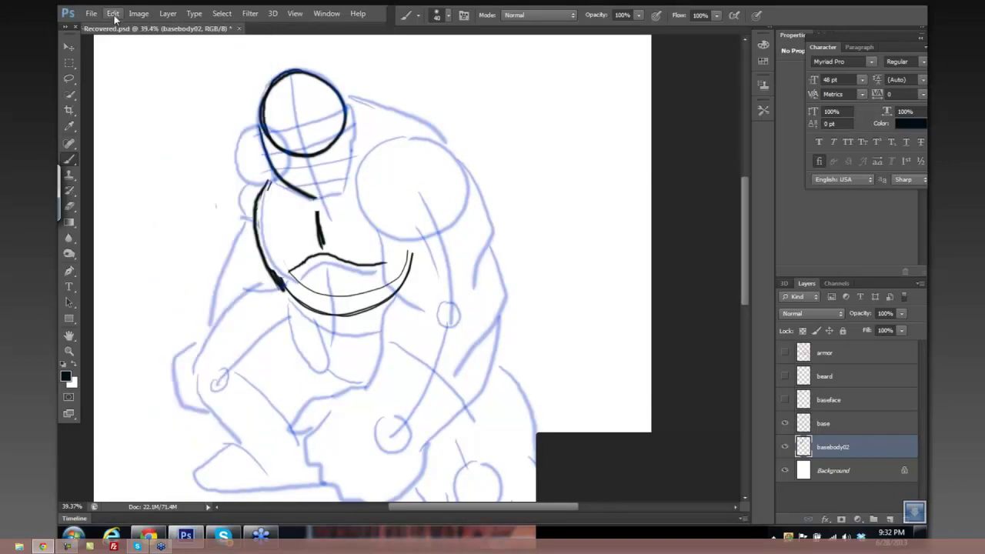
click(114, 16)
click(135, 49)
click(116, 15)
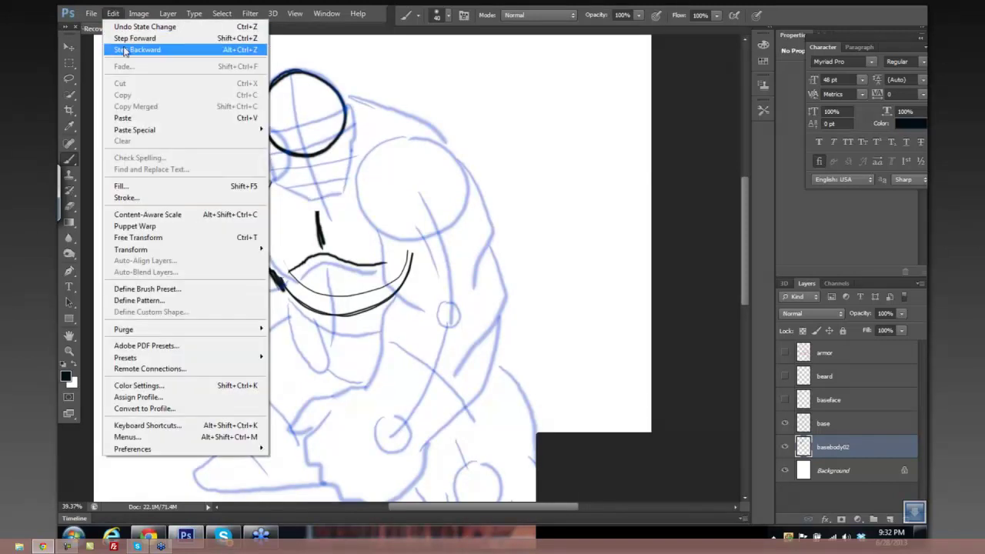
click(123, 50)
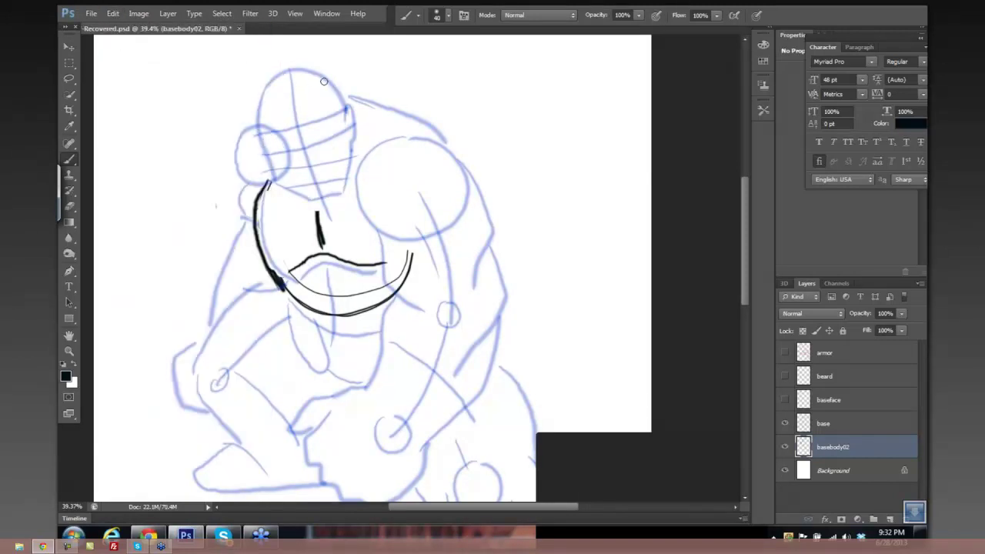
Outline the head as a tilted oval over the base sketch and reinforce its sides and angular jaw with heavier strokes.
mouse_move(320, 72)
mouse_down()
mouse_move(278, 74)
mouse_move(269, 89)
mouse_move(288, 171)
mouse_up()
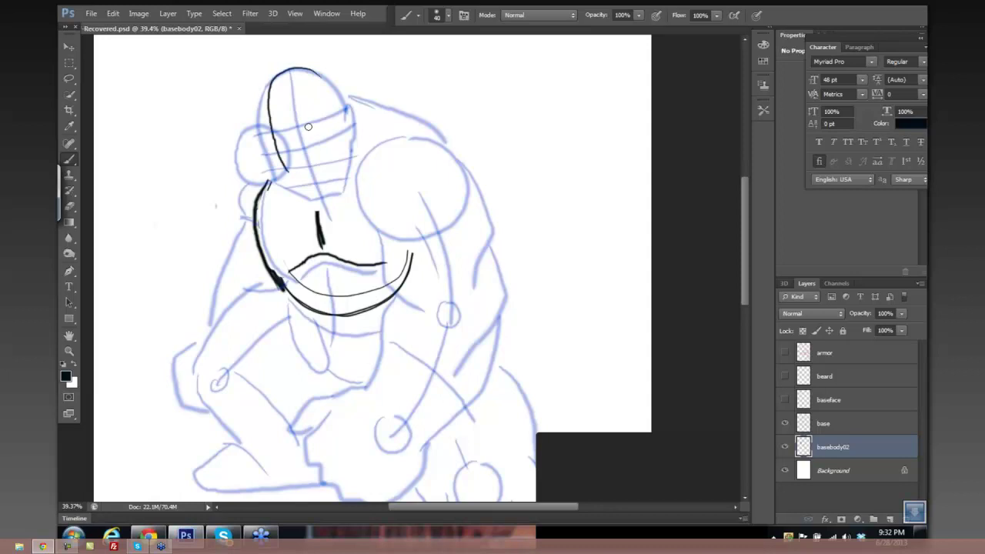
key(ctrl+z)
drag(314, 70, 277, 77)
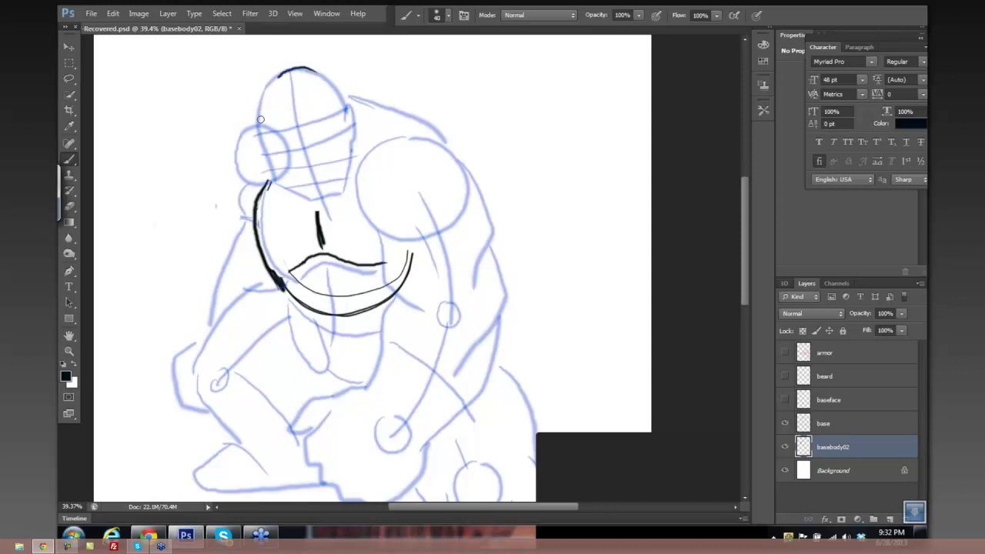
mouse_move(260, 119)
mouse_down()
mouse_move(280, 171)
mouse_move(329, 197)
mouse_move(350, 117)
mouse_move(262, 136)
mouse_move(269, 192)
mouse_up()
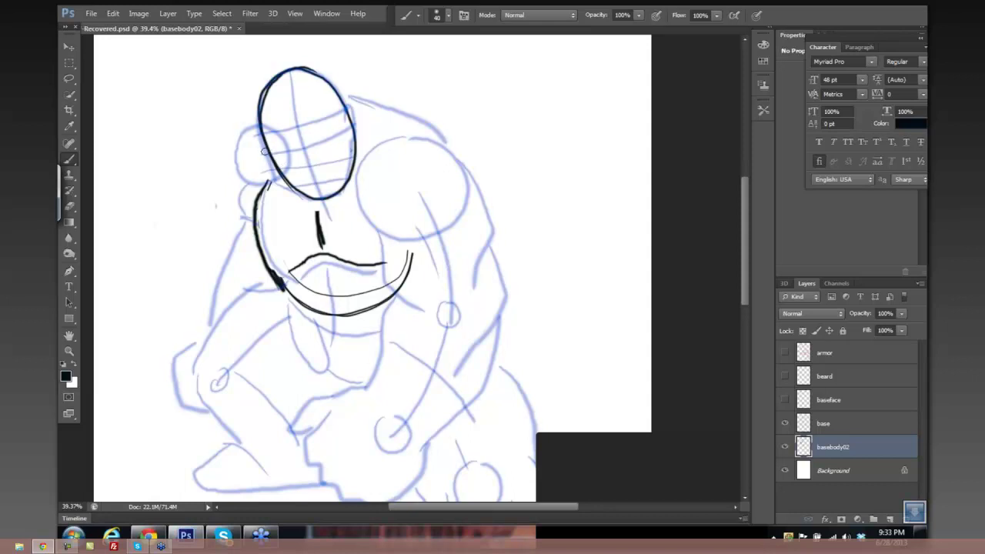
drag(270, 182, 304, 199)
mouse_move(260, 140)
mouse_down()
mouse_move(265, 171)
mouse_move(306, 185)
mouse_move(309, 199)
mouse_move(349, 187)
mouse_up()
mouse_move(345, 114)
mouse_down()
mouse_move(356, 152)
mouse_move(346, 196)
mouse_up()
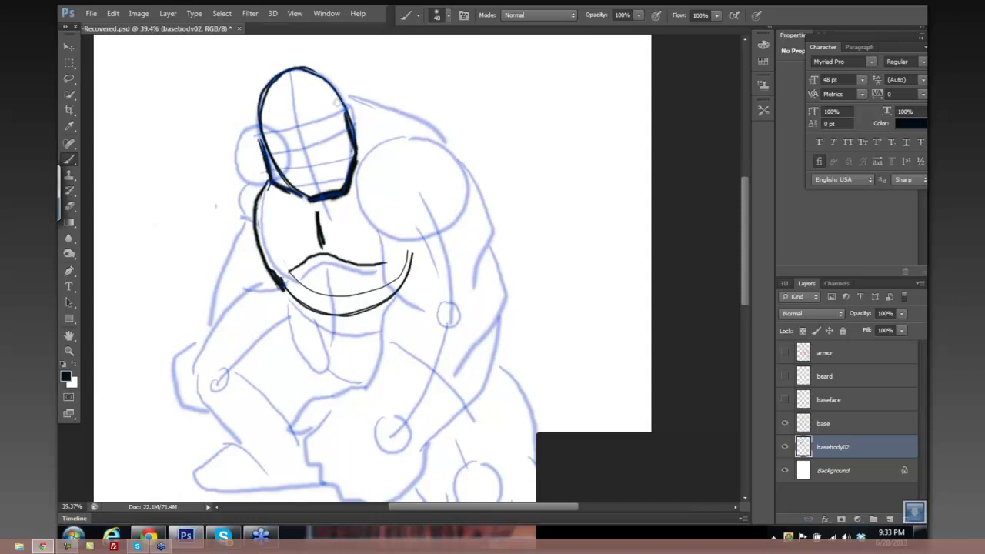
Erase the stray oval line inside the jaw outline on the cheek beside the small circle.
key(y)
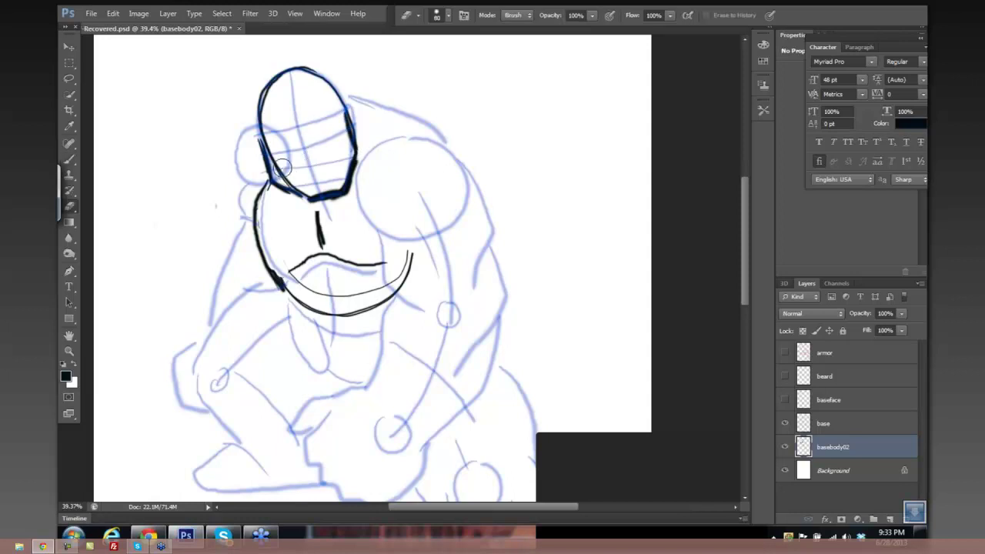
mouse_move(284, 174)
mouse_down()
mouse_move(276, 162)
mouse_move(284, 172)
mouse_up()
key(bracketleft)
Draw a thick upper back line from the back of the head down to the top of the shoulder.
key(b)
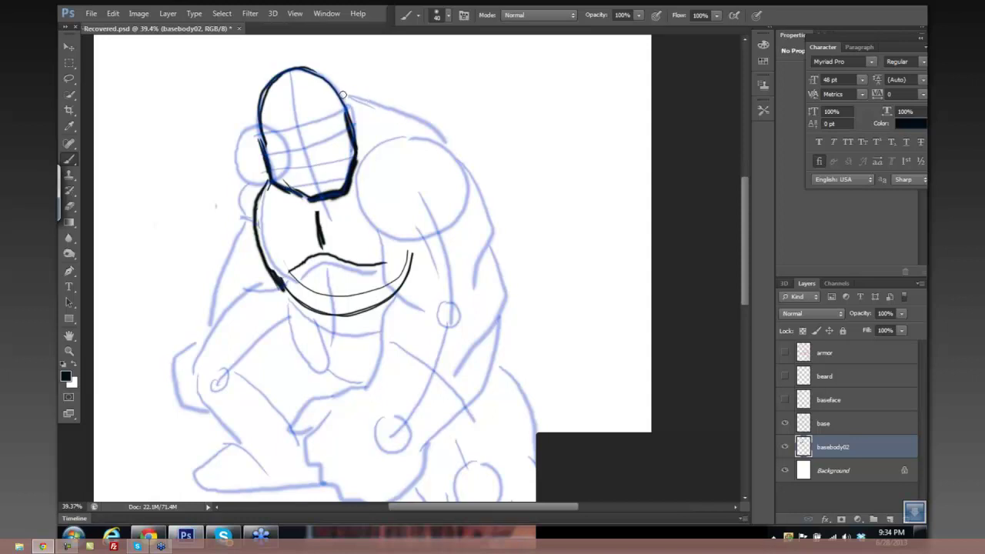
drag(341, 93, 444, 141)
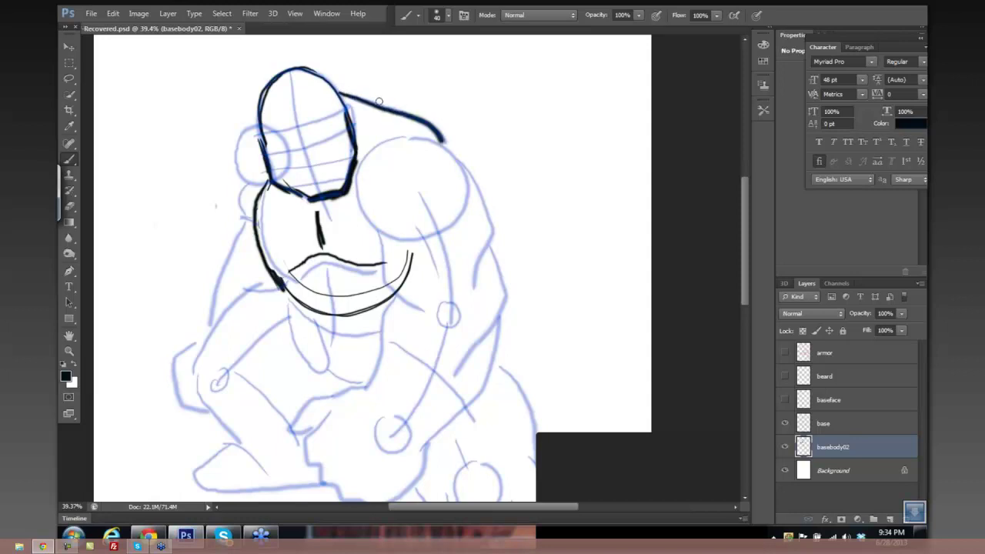
drag(399, 112, 445, 144)
Outline the lower and outer edges of the large shoulder circle and add V-shaped muscle lines inside it.
mouse_move(356, 186)
mouse_down()
mouse_move(377, 224)
mouse_move(419, 239)
mouse_up()
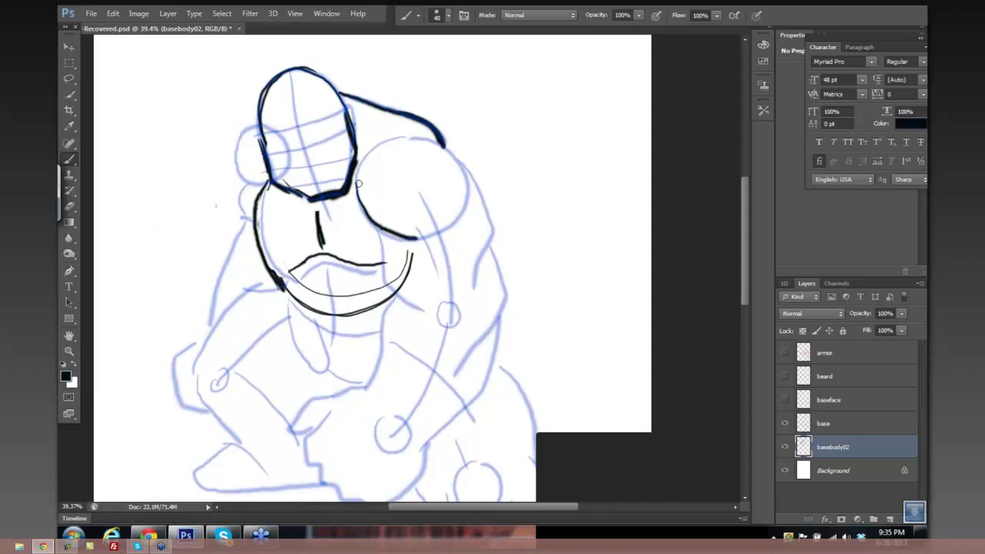
drag(357, 186, 419, 239)
mouse_move(445, 146)
mouse_down()
mouse_move(457, 156)
mouse_move(466, 216)
mouse_up()
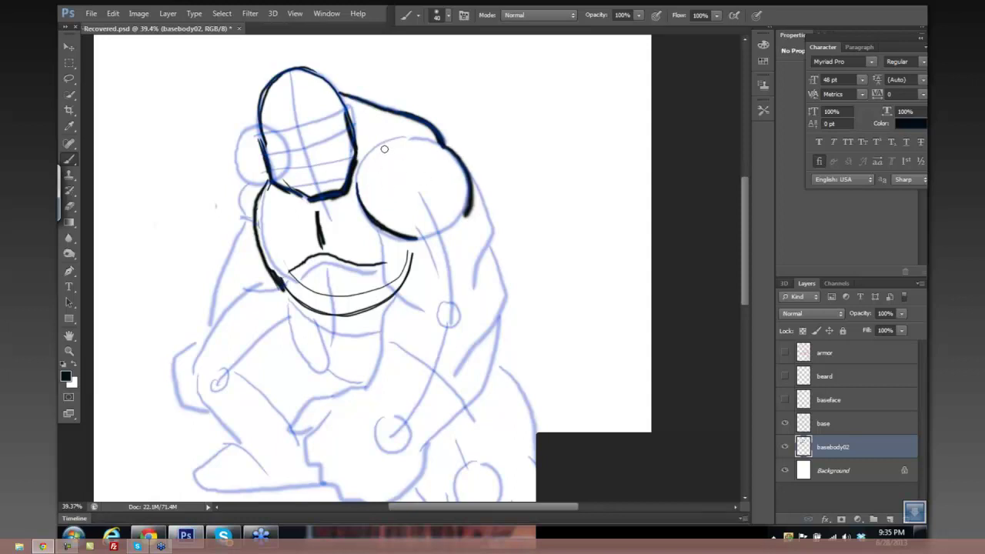
mouse_move(384, 148)
mouse_down()
mouse_move(432, 208)
mouse_move(413, 147)
mouse_up()
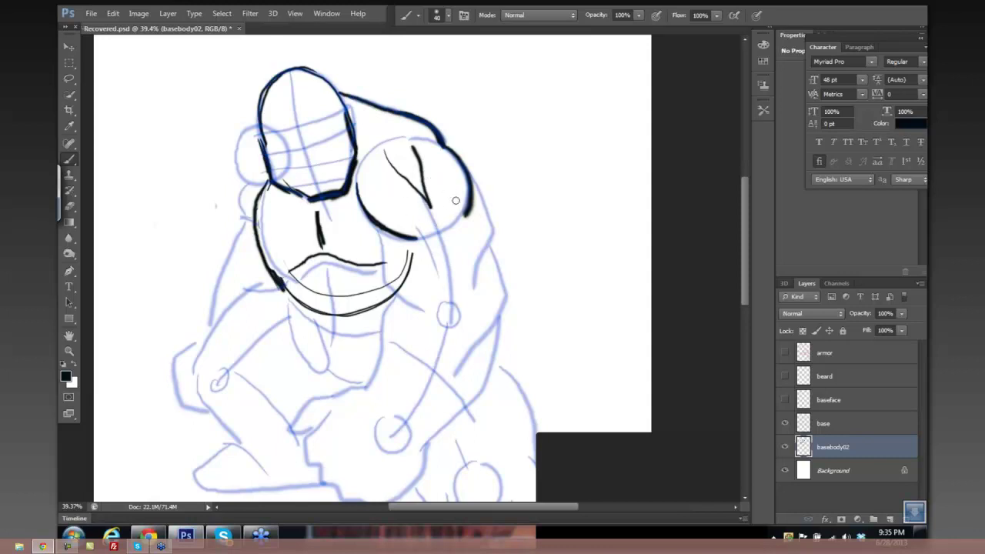
Draw the inner upper arm line from the armpit toward the elbow and erase the chest circle strokes that cross it.
drag(479, 173, 471, 144)
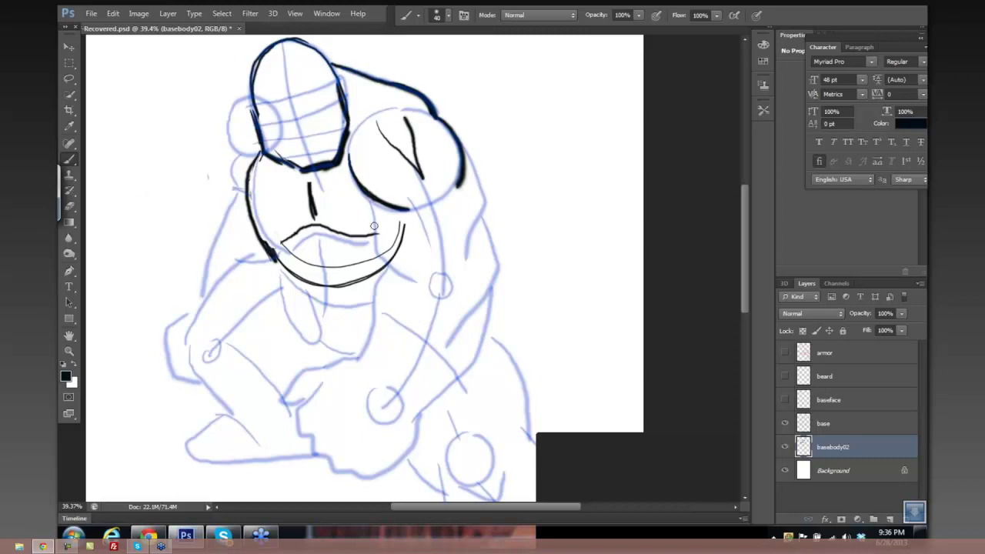
mouse_move(368, 200)
mouse_down()
mouse_move(375, 247)
mouse_move(410, 279)
mouse_up()
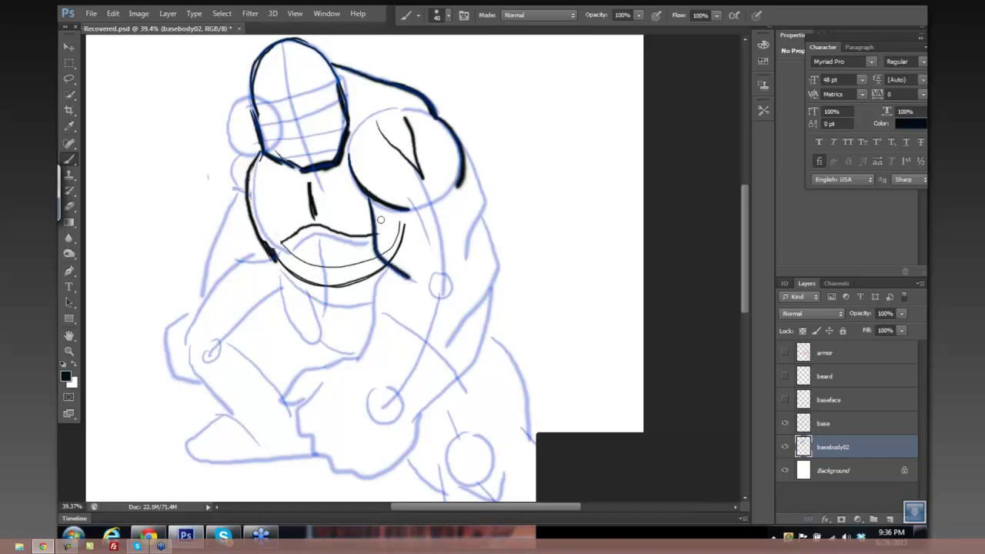
key(e)
mouse_move(408, 225)
mouse_down()
mouse_move(405, 260)
mouse_move(391, 250)
mouse_move(321, 266)
mouse_move(349, 263)
mouse_up()
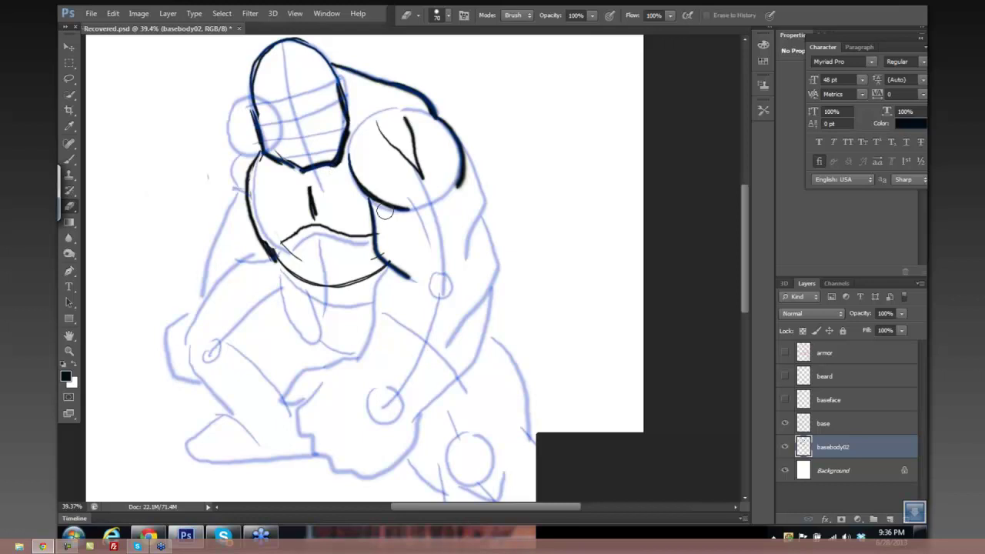
Draw a bulging biceps curve from the armpit to the end of the inner upper arm line.
key(b)
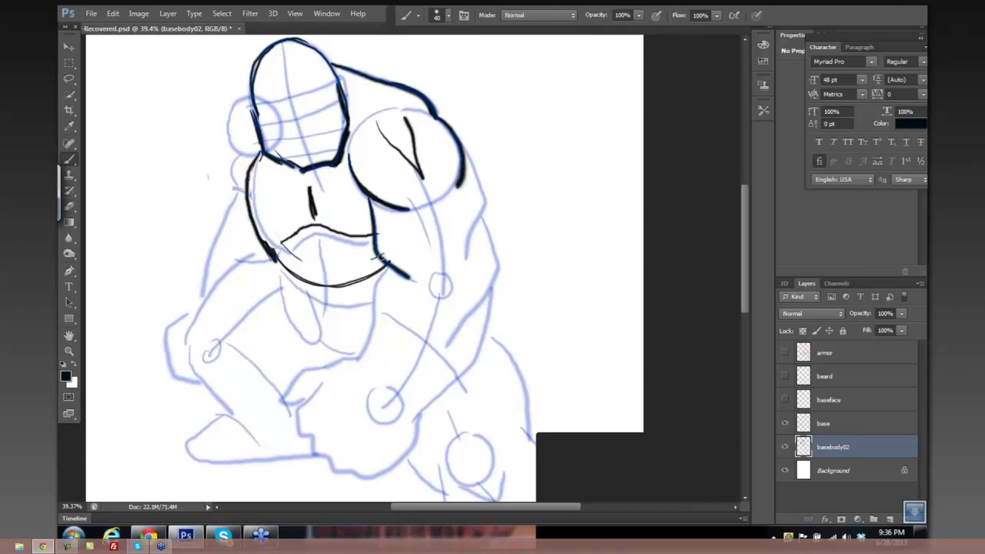
mouse_move(370, 200)
mouse_down()
mouse_move(354, 246)
mouse_move(409, 275)
mouse_up()
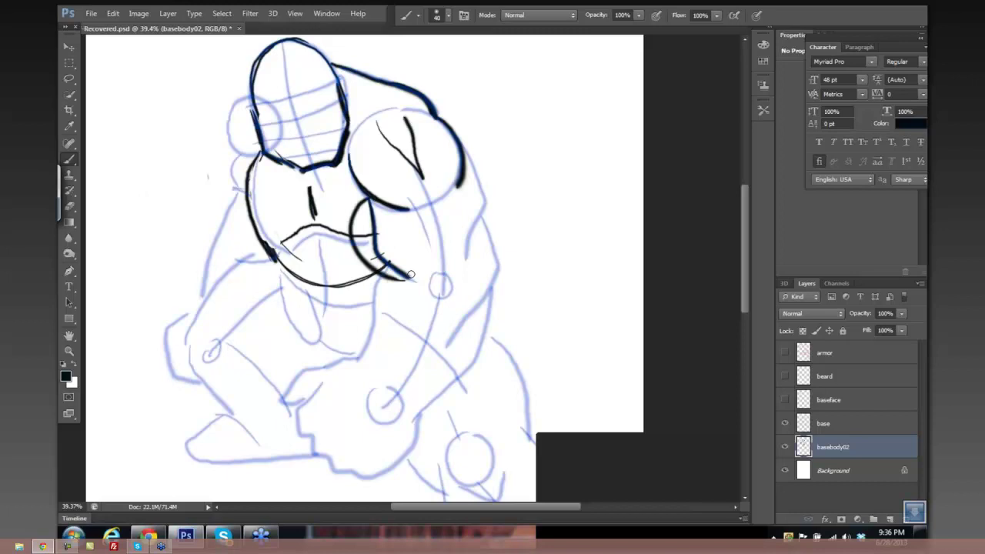
Undo the biceps curve, outline the outer upper arm down to the elbow with a triceps line, and add a short neck line at the jaw.
key(ctrl+z)
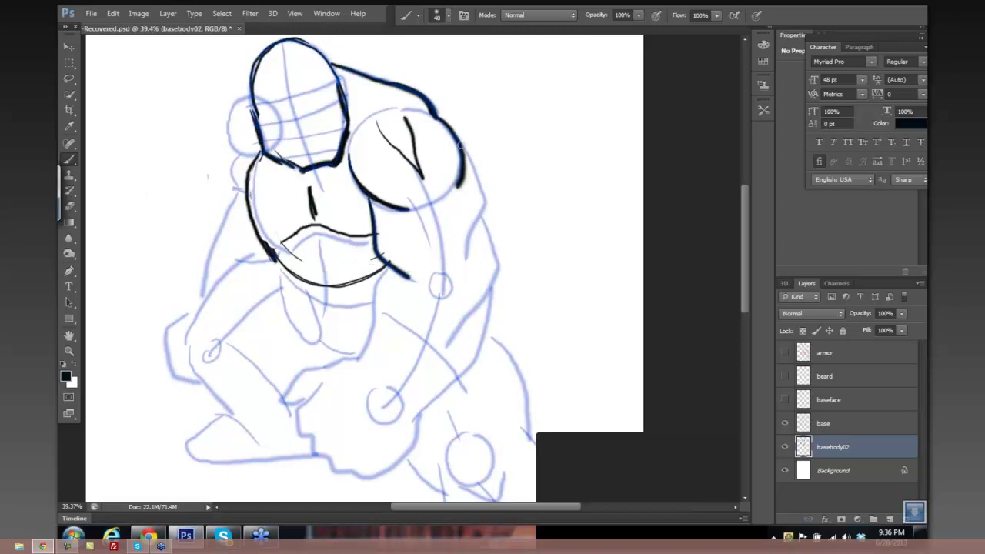
mouse_move(468, 162)
mouse_down()
mouse_move(488, 203)
mouse_move(470, 270)
mouse_up()
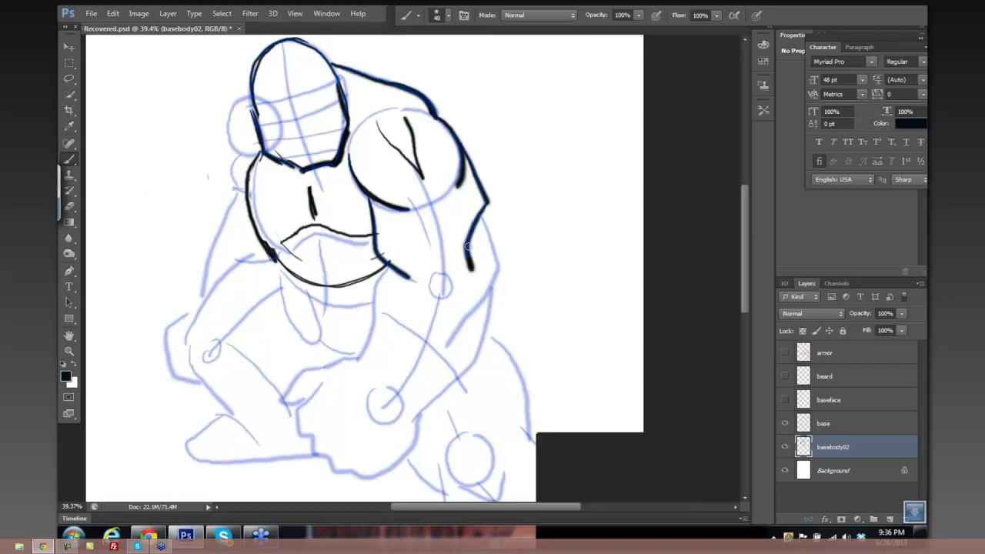
drag(466, 247, 478, 212)
drag(356, 134, 345, 158)
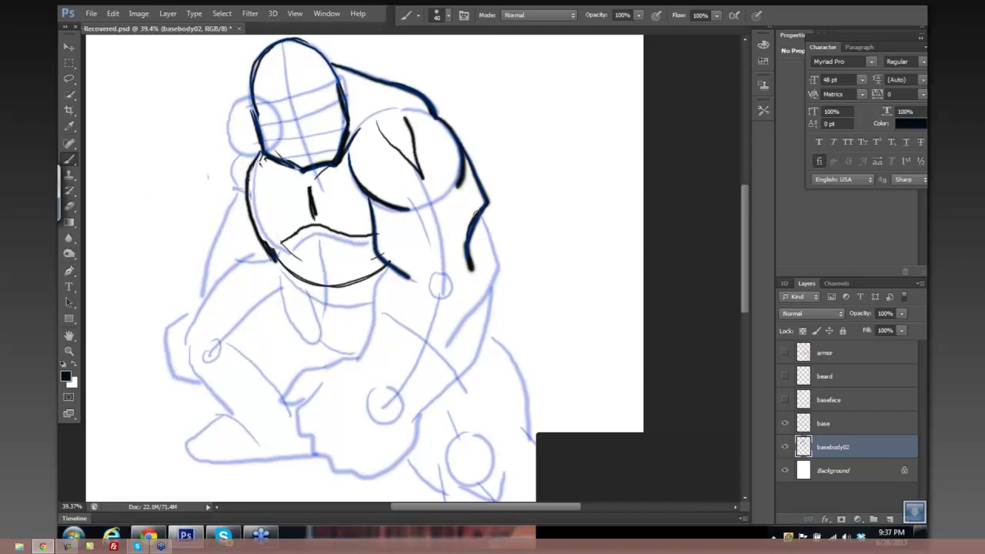
drag(480, 215, 504, 268)
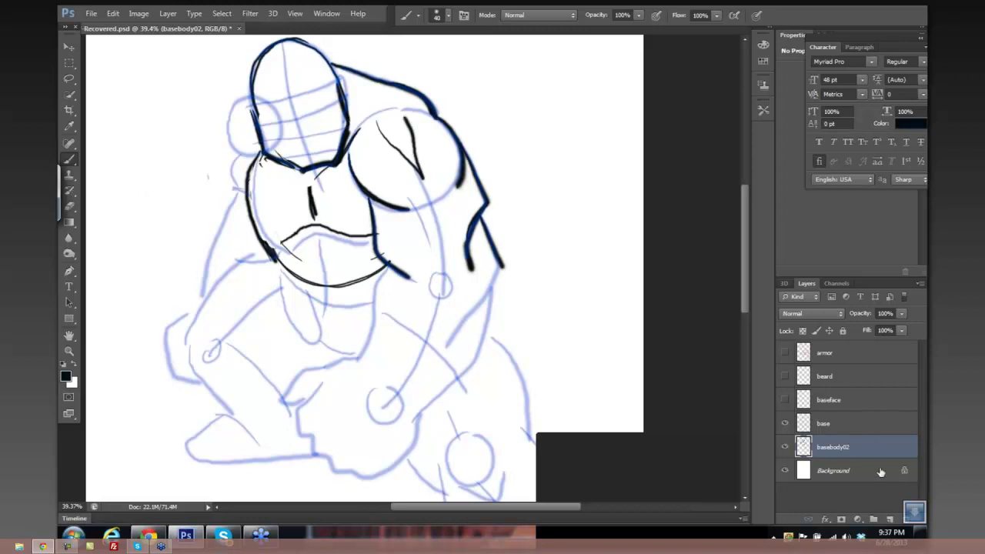
Add a new layer above basebody02 and set the foreground color to bright pink-red (ea0f5c).
click(889, 520)
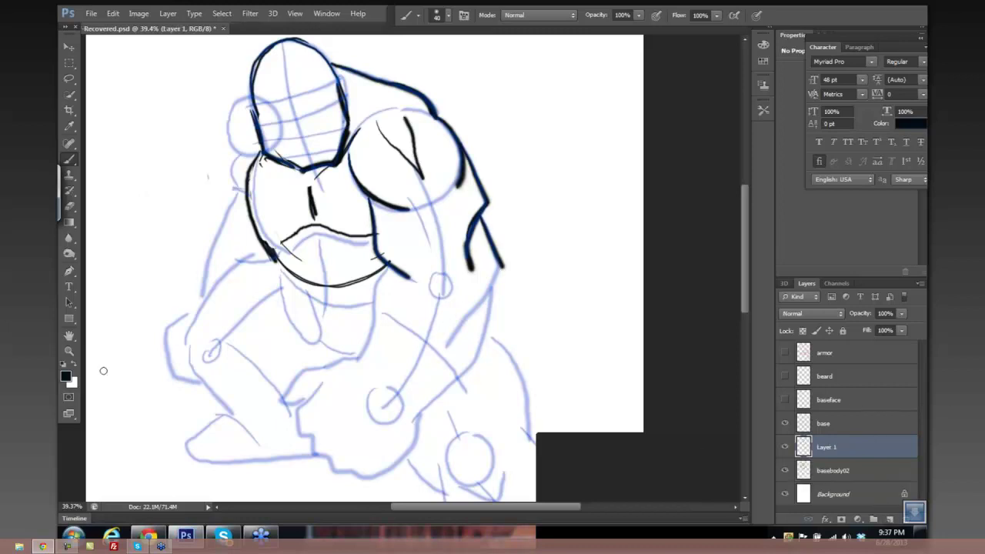
click(66, 376)
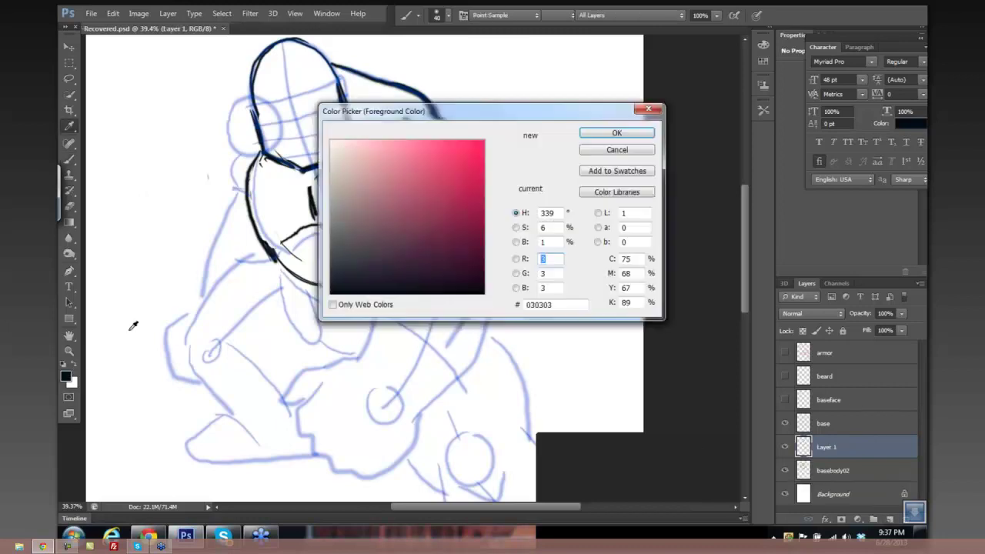
click(474, 153)
click(632, 131)
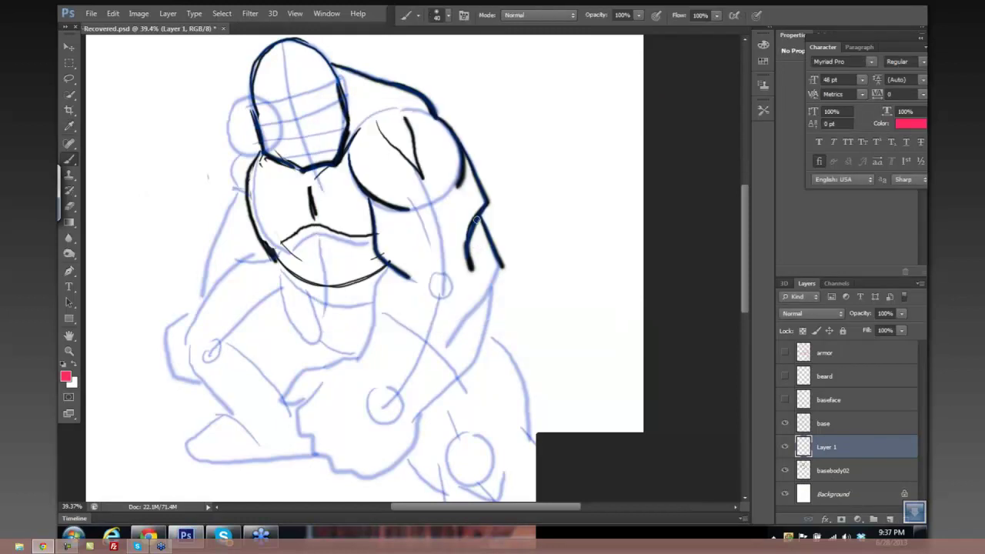
Mark the elbow and both sides of the wrist with dots, join elbow to outer wrist with a straight guide line, and undo the inner guide line.
click(491, 264)
shift+click(408, 435)
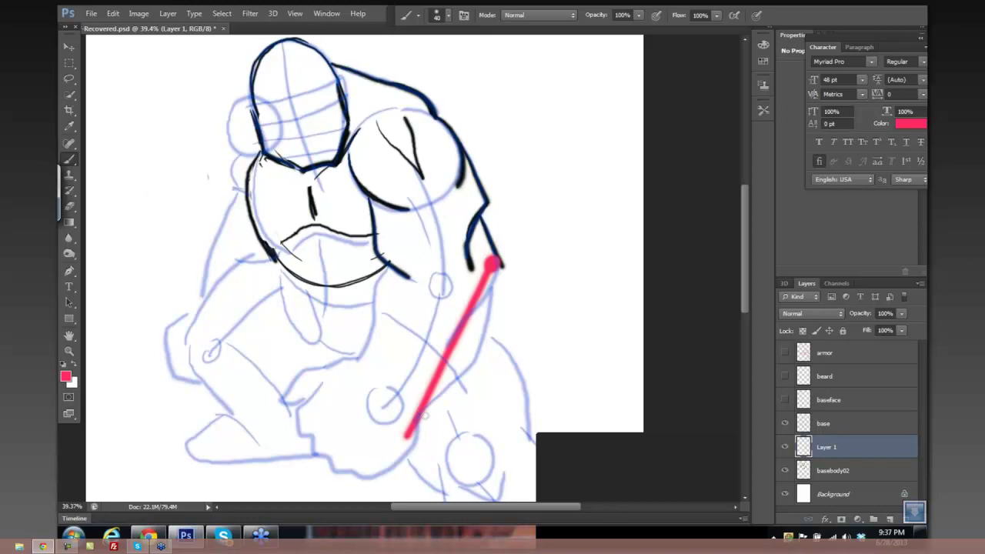
click(420, 417)
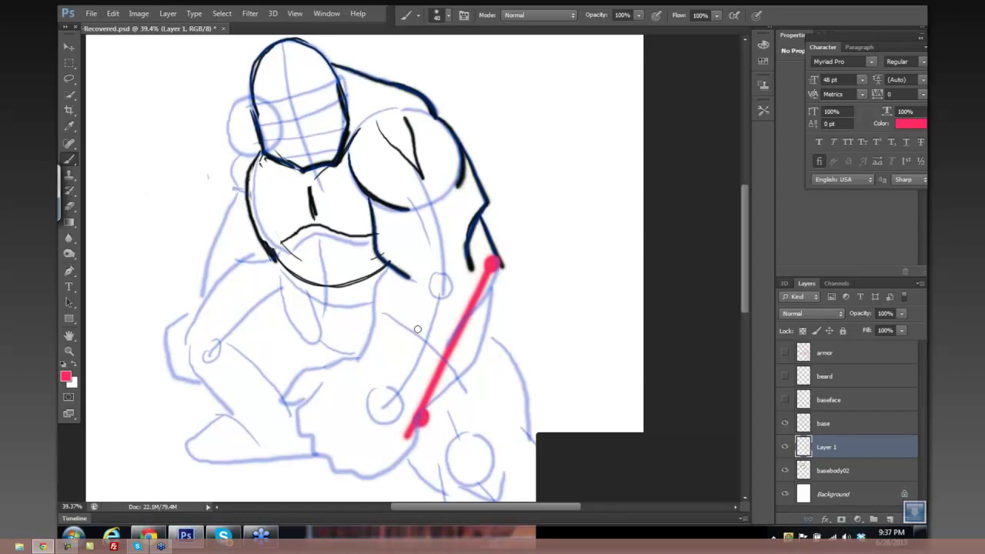
click(494, 265)
click(356, 362)
shift+click(471, 253)
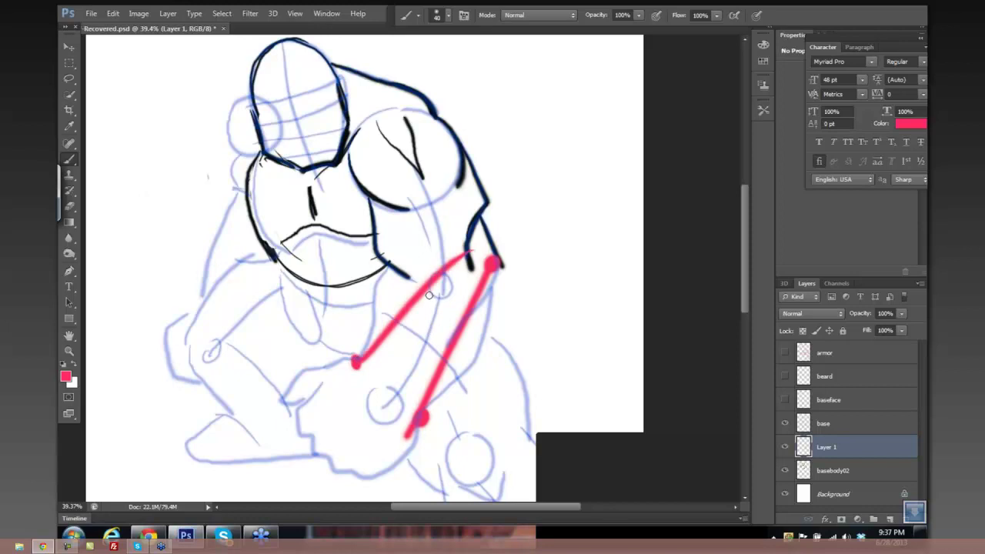
key(ctrl+z)
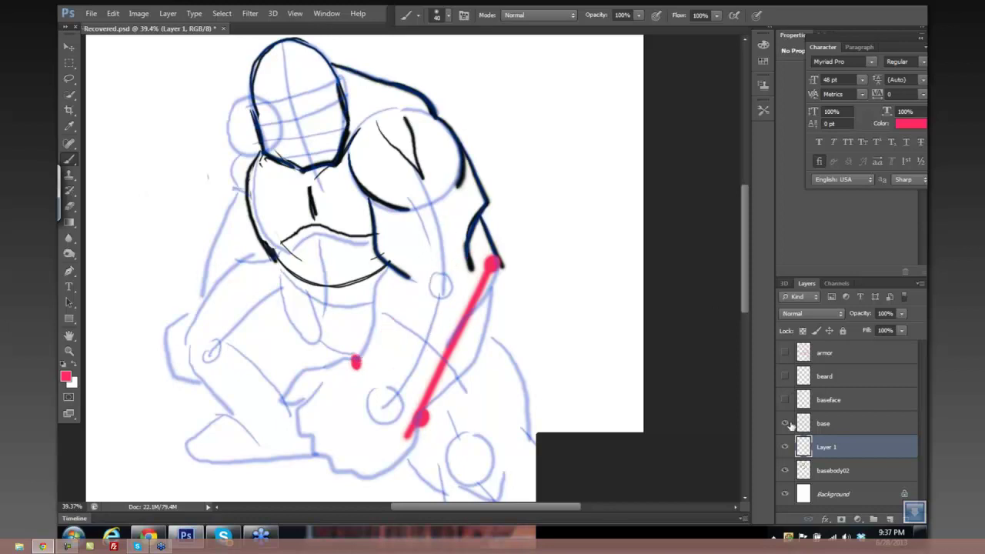
Hide the Layer 1 guide marks and set the foreground color back to near-black for the brush.
click(785, 447)
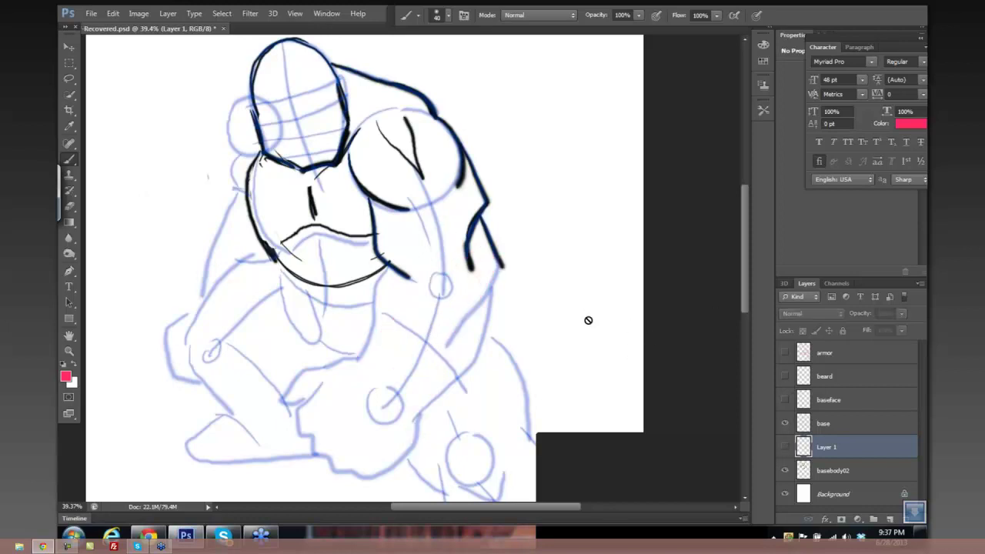
click(67, 377)
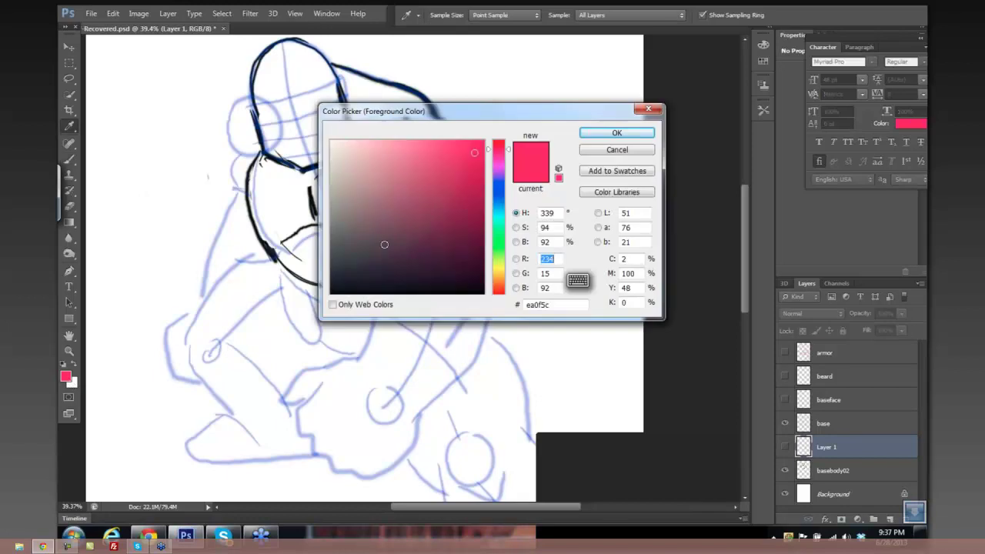
click(341, 286)
click(616, 133)
key(b)
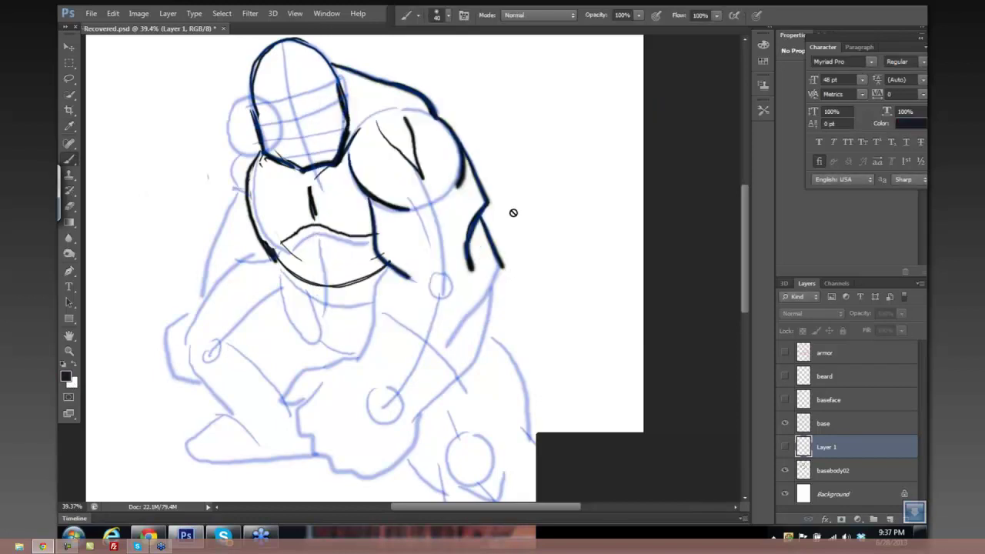
click(503, 262)
click(493, 214)
Toggle the base and basebody02 layers off and on to compare them, and make basebody02 the active layer.
alt+click(785, 426)
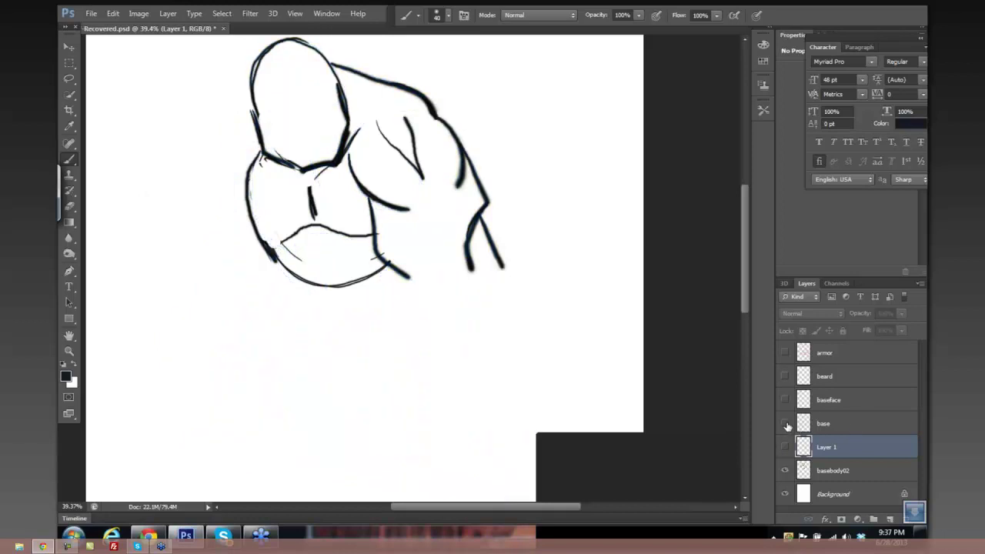
alt+click(786, 425)
alt+click(786, 426)
alt+click(786, 426)
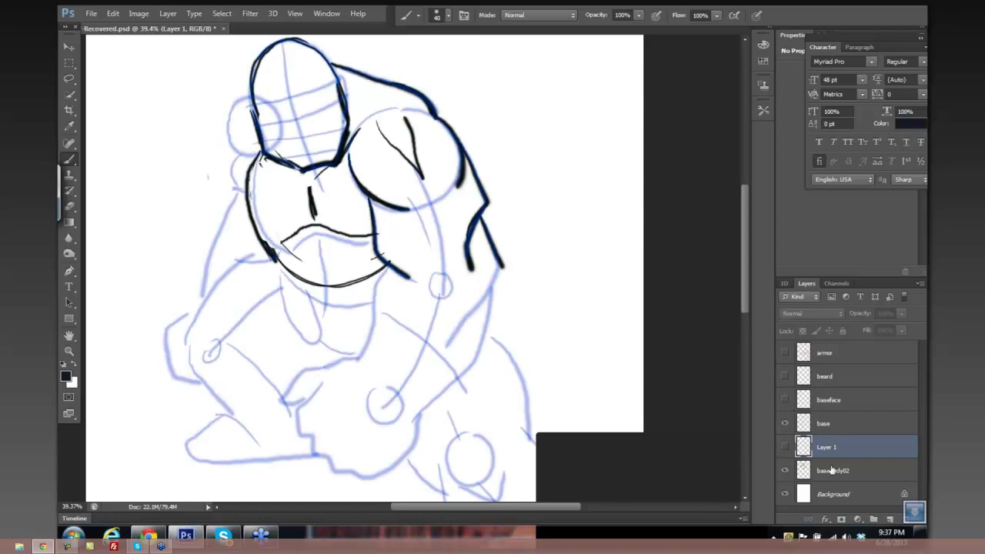
click(795, 470)
alt+click(786, 470)
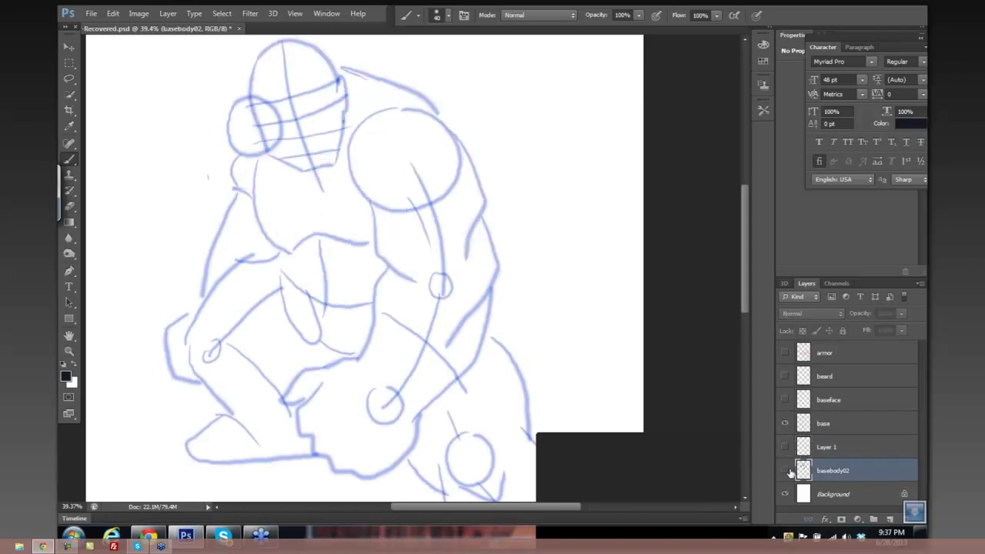
alt+click(786, 470)
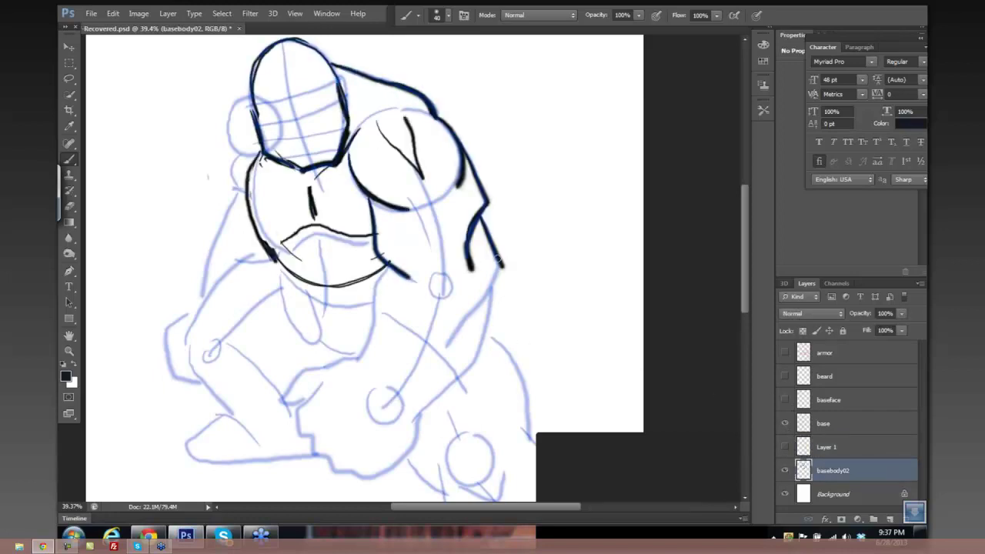
Draw the outer forearm contours from the elbow and the inner forearm line down to the wrist, thickening it at the elbow crease.
mouse_move(500, 266)
mouse_down()
mouse_move(454, 338)
mouse_move(464, 320)
mouse_move(485, 333)
mouse_move(455, 382)
mouse_up()
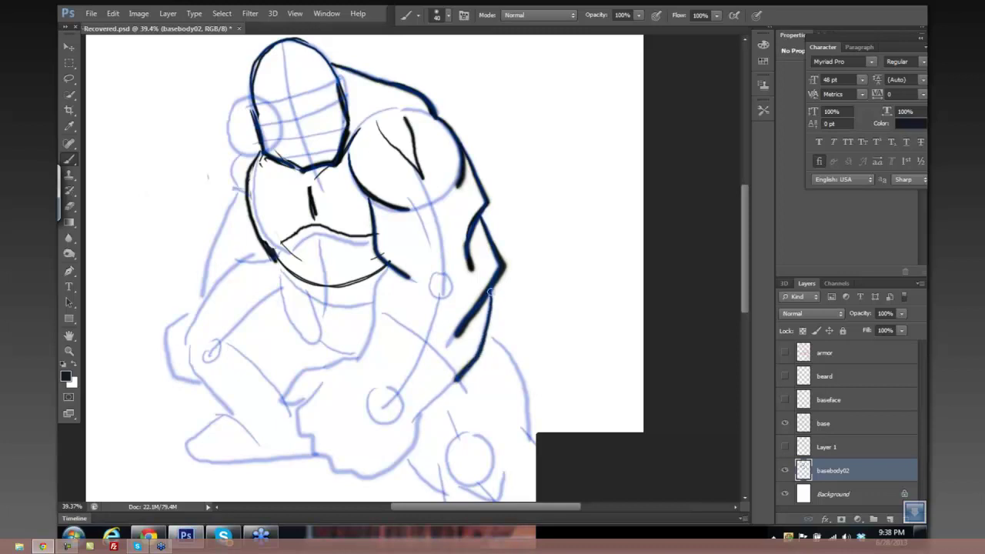
drag(492, 299, 478, 356)
mouse_move(393, 268)
mouse_down()
mouse_move(375, 300)
mouse_move(355, 359)
mouse_up()
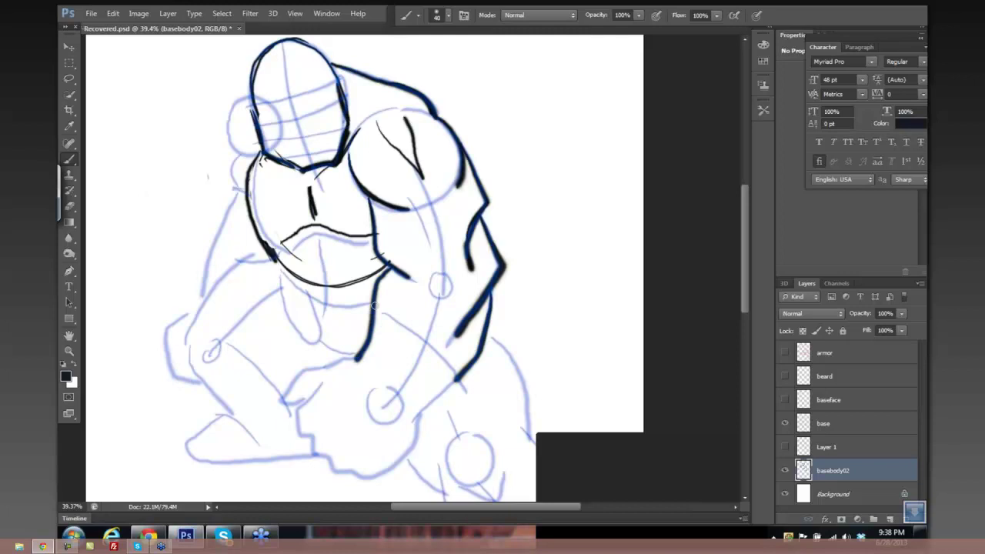
drag(386, 266, 401, 276)
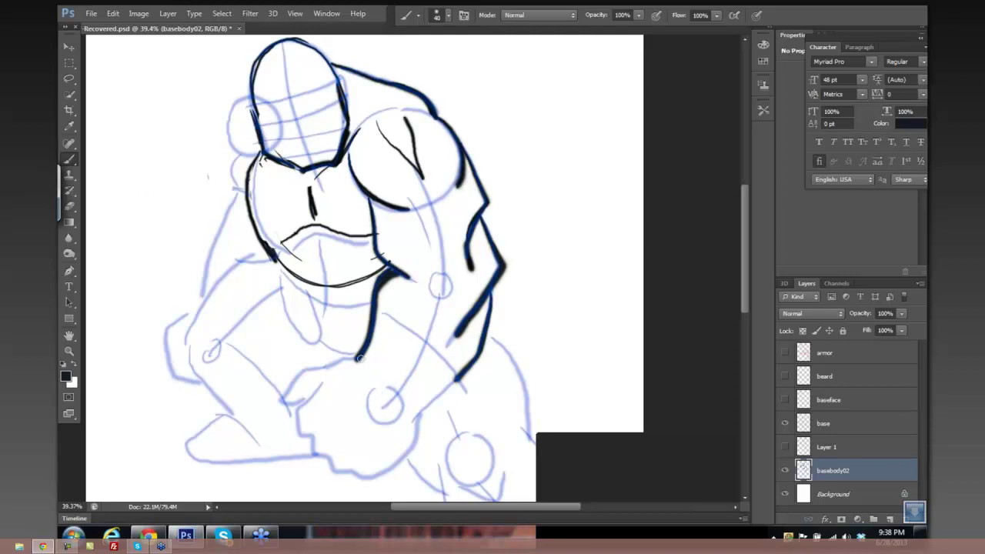
Block in the fist with a thin tilted box, and outline the thumb, knuckles and outer hand edge up to the forearm.
drag(358, 358, 420, 414)
mouse_move(357, 359)
mouse_down()
mouse_move(297, 433)
mouse_move(379, 477)
mouse_move(420, 413)
mouse_up()
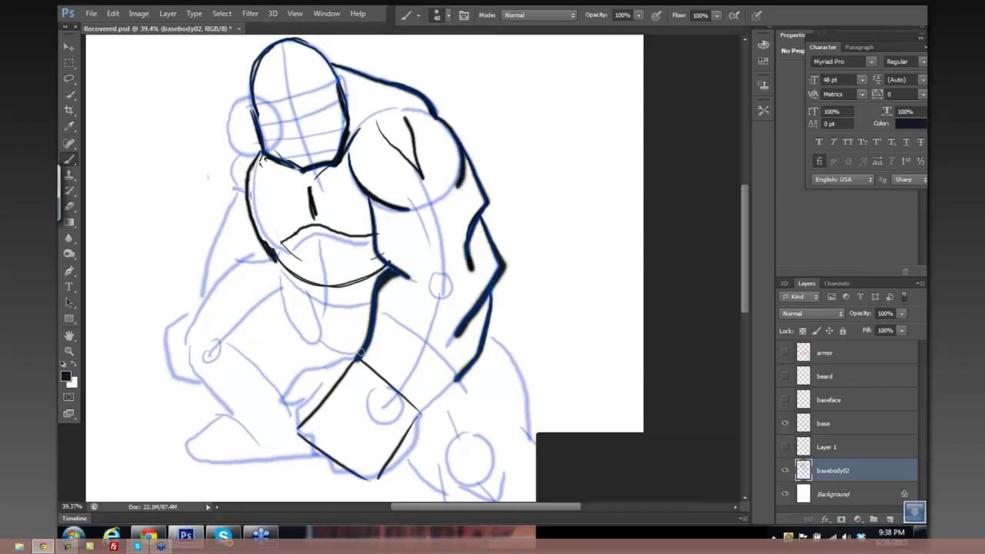
mouse_move(356, 358)
mouse_down()
mouse_move(298, 377)
mouse_move(284, 402)
mouse_move(311, 402)
mouse_up()
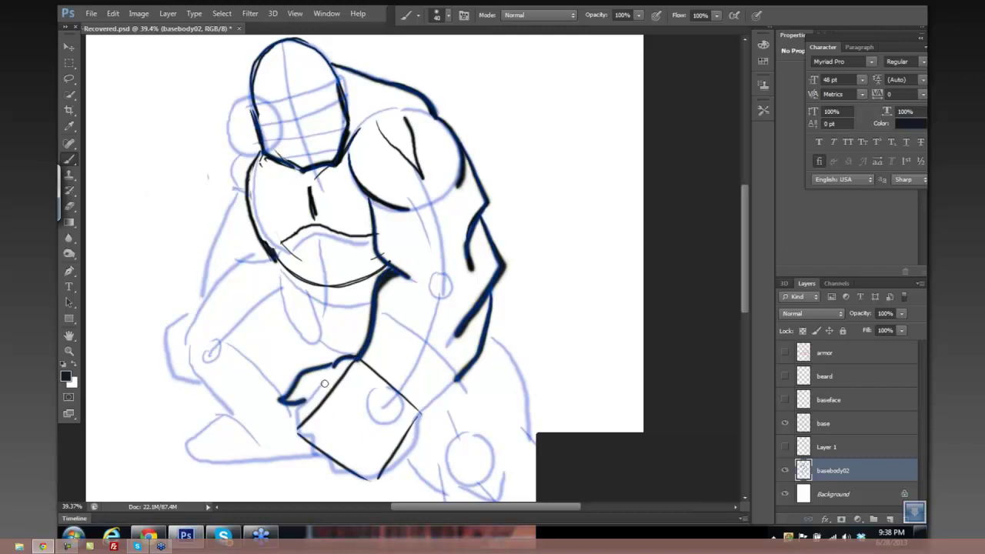
drag(324, 383, 297, 421)
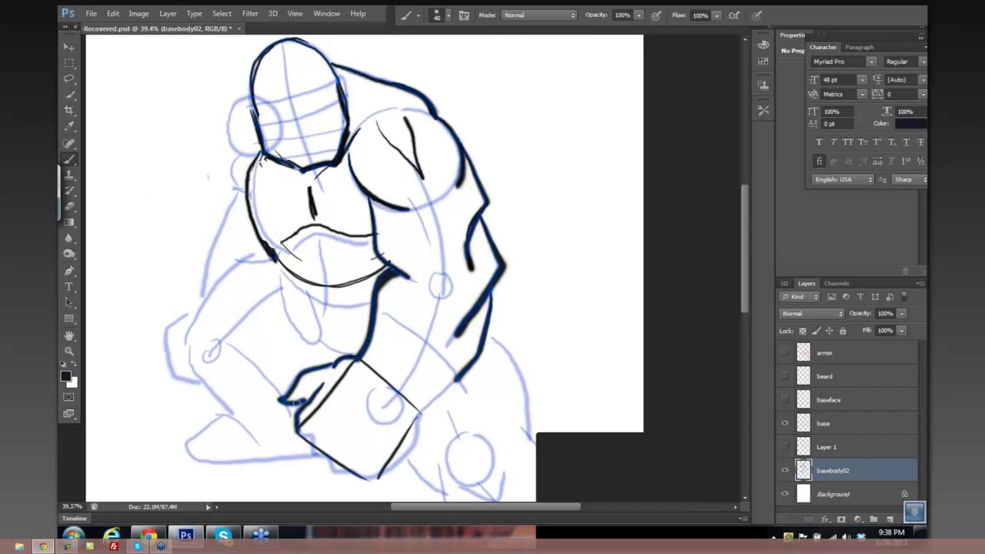
mouse_move(299, 425)
mouse_down()
mouse_move(343, 474)
mouse_move(373, 474)
mouse_move(408, 452)
mouse_move(420, 422)
mouse_move(418, 440)
mouse_move(420, 413)
mouse_move(461, 375)
mouse_up()
Erase the thin box construction lines inside the fist, keeping the thick hand outline.
key(e)
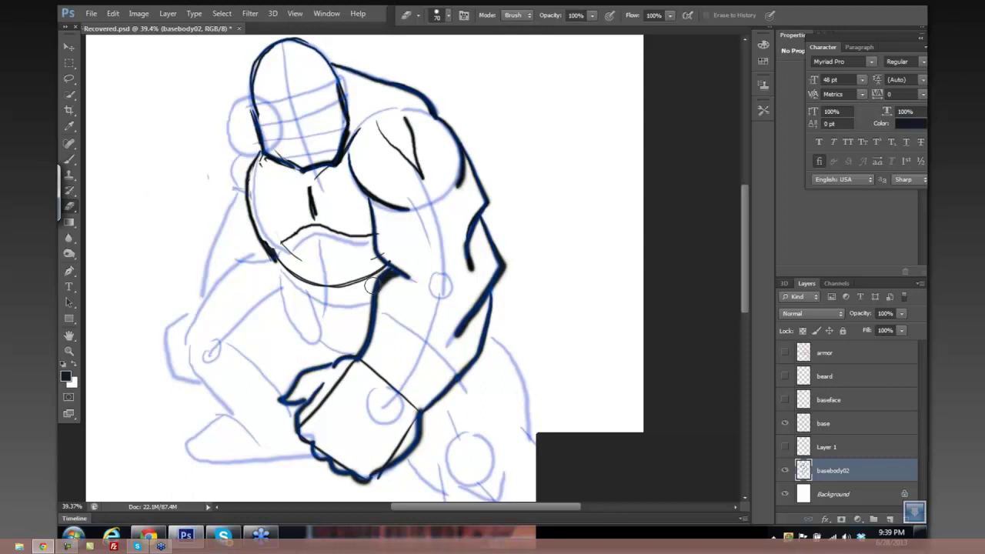
mouse_move(377, 361)
mouse_down()
mouse_move(410, 403)
mouse_move(362, 370)
mouse_move(329, 402)
mouse_up()
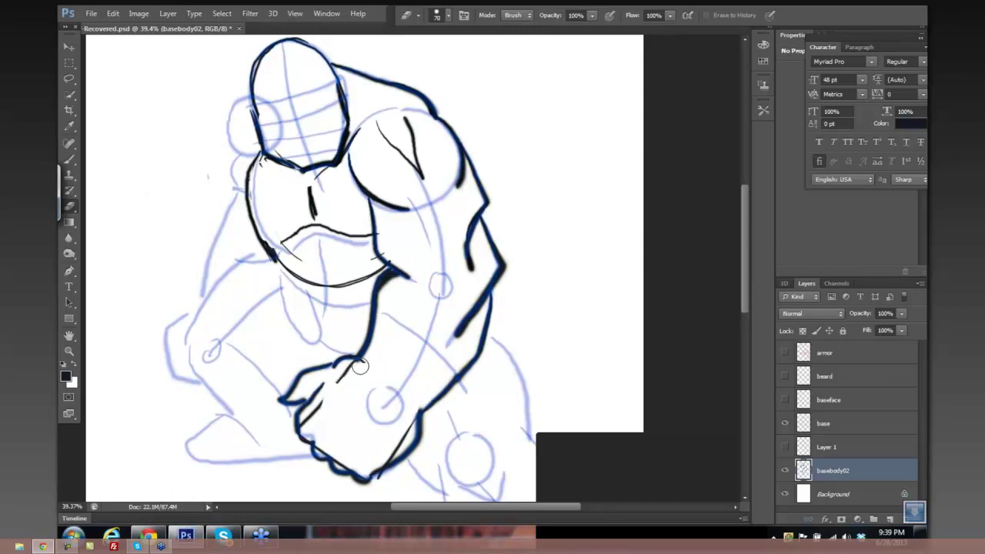
mouse_move(360, 367)
mouse_down()
mouse_move(324, 449)
mouse_move(350, 454)
mouse_move(403, 432)
mouse_move(387, 451)
mouse_up()
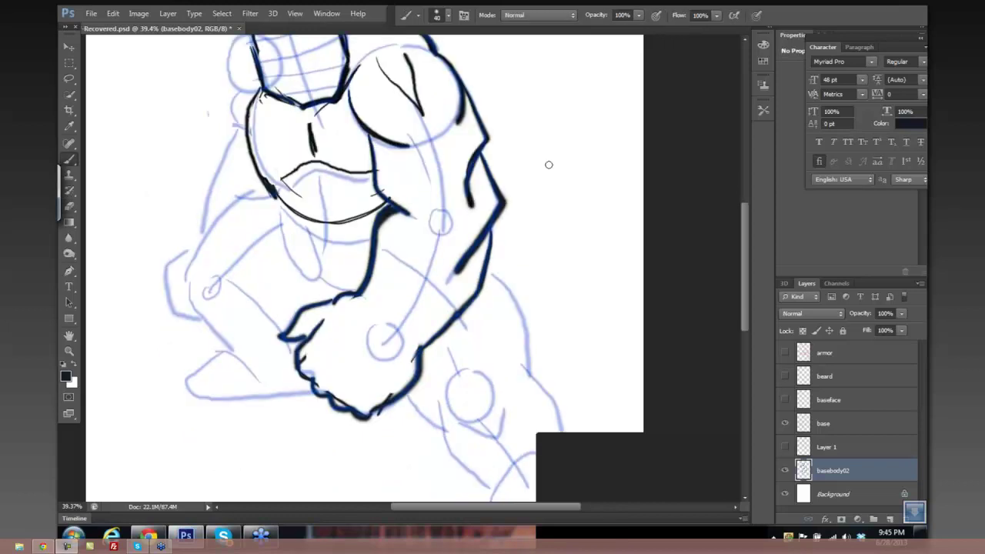
Outline the outer edge of the far shoulder circle behind the head with a thick curve.
scroll(557, 166, down, 3)
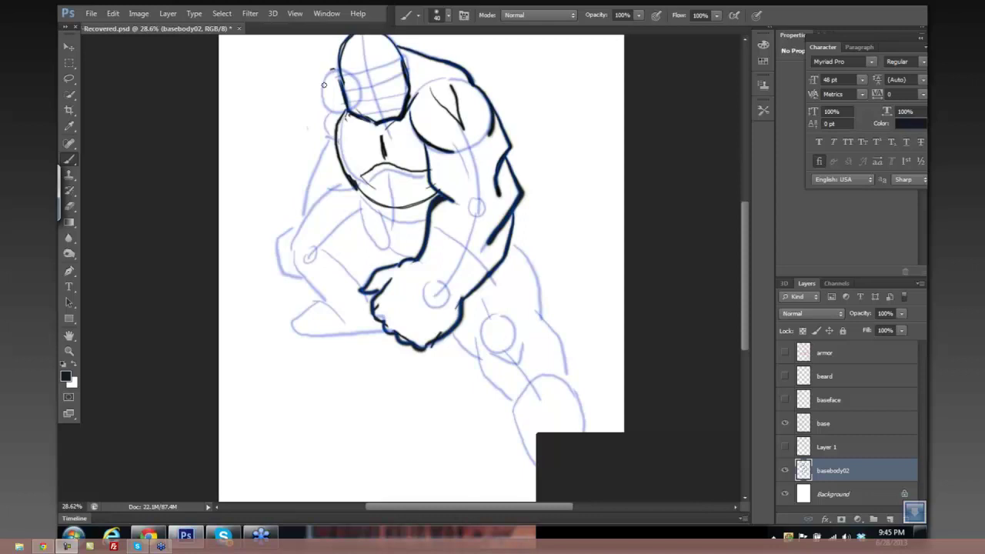
mouse_move(331, 69)
mouse_down()
mouse_move(322, 89)
mouse_move(330, 105)
mouse_move(322, 94)
mouse_up()
scroll(402, 104, up, 4)
drag(412, 89, 430, 174)
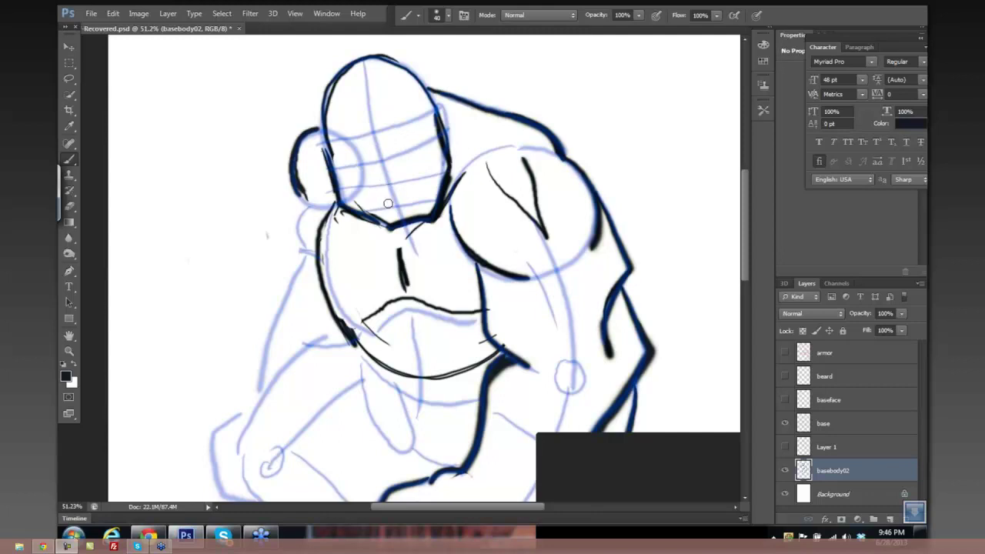
click(415, 132)
key(ctrl+z)
click(407, 137)
key(ctrl+z)
Draw an ear on each side of the head, reducing the brush size to 20, and extend the far shoulder line up to the head.
mouse_move(297, 185)
mouse_down()
mouse_move(323, 145)
mouse_move(316, 136)
mouse_move(326, 177)
mouse_up()
key(bracketleft)
key(bracketleft)
drag(442, 98, 454, 151)
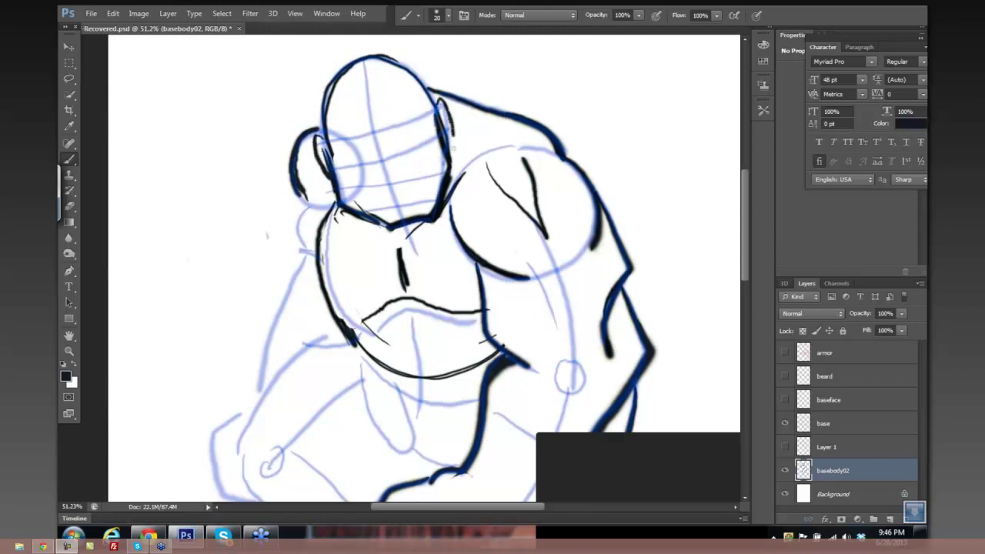
drag(451, 115, 455, 158)
drag(315, 128, 324, 113)
Draw the far arm's outer contour from below the far shoulder down toward the bent knee.
drag(398, 88, 396, 66)
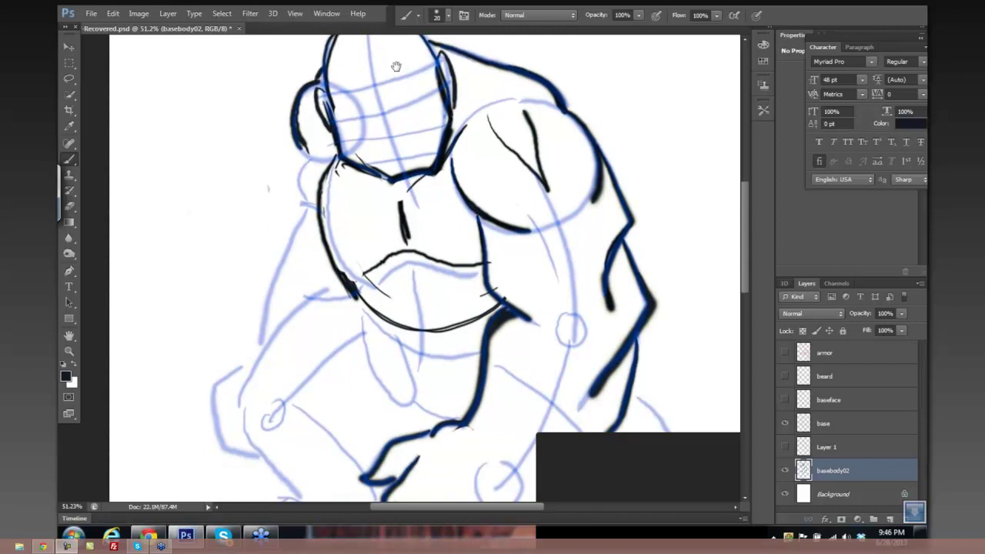
scroll(396, 67, down, 3)
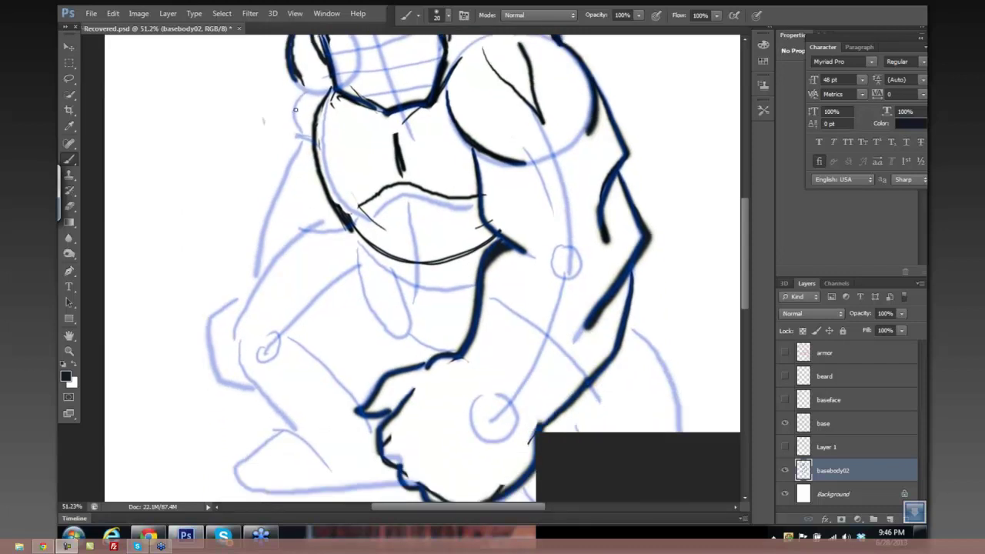
drag(301, 92, 294, 155)
drag(297, 114, 293, 157)
mouse_move(303, 93)
mouse_down()
mouse_move(296, 163)
mouse_move(299, 152)
mouse_move(254, 271)
mouse_up()
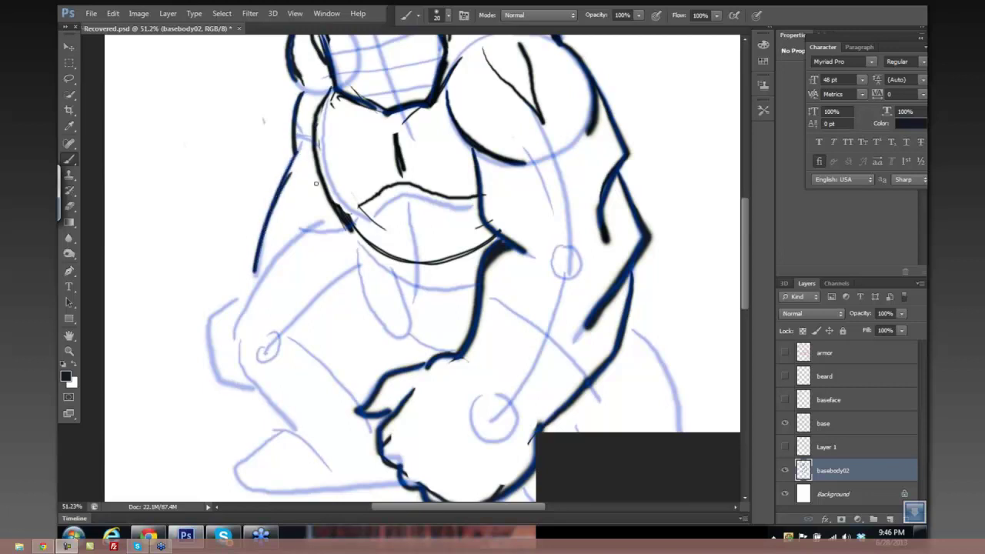
Add a new empty layer directly above basebody02.
scroll(473, 236, down, 3)
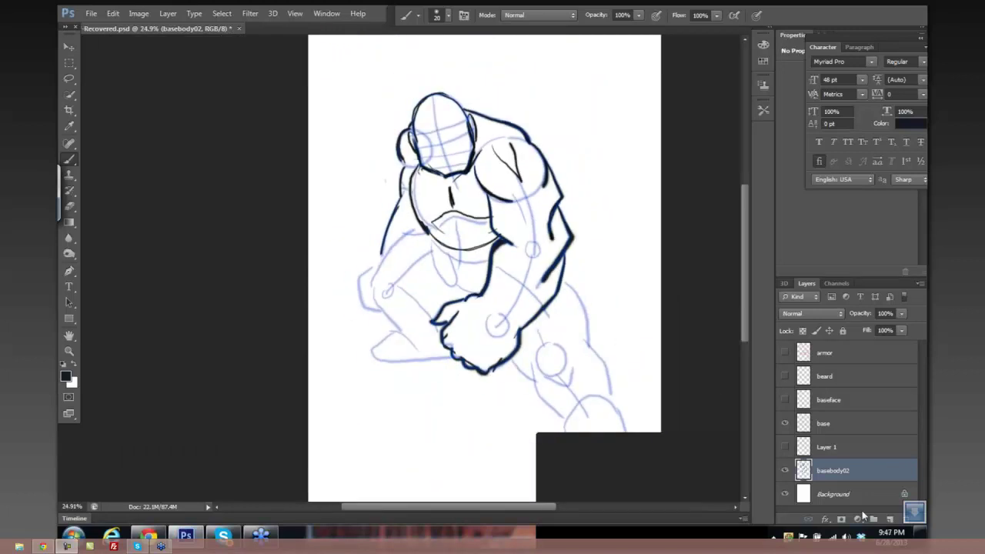
click(889, 520)
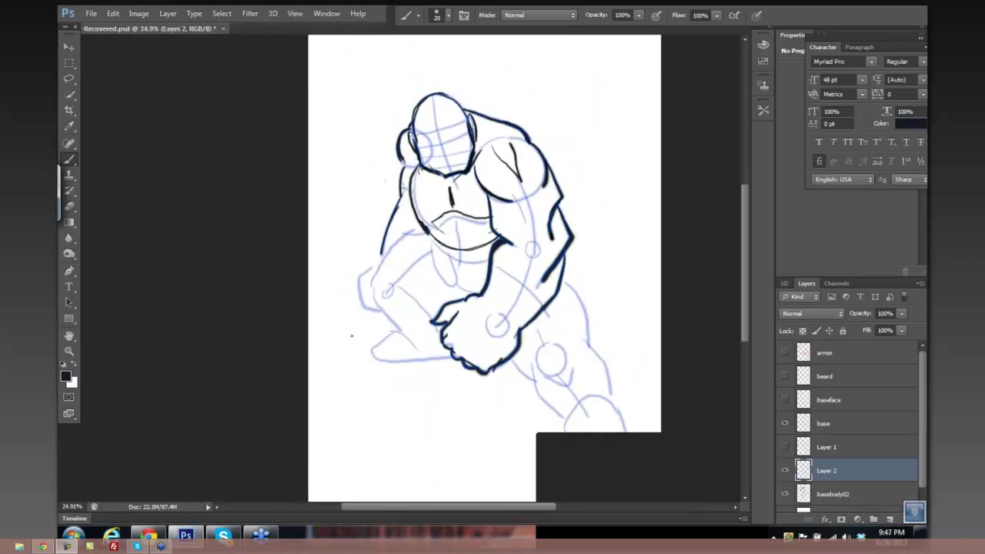
Sketch a thin guide ellipse at the far knee and another over the fist, join them with a straight line, and hide Layer 2.
drag(366, 271, 362, 274)
drag(488, 311, 475, 311)
drag(359, 292, 500, 354)
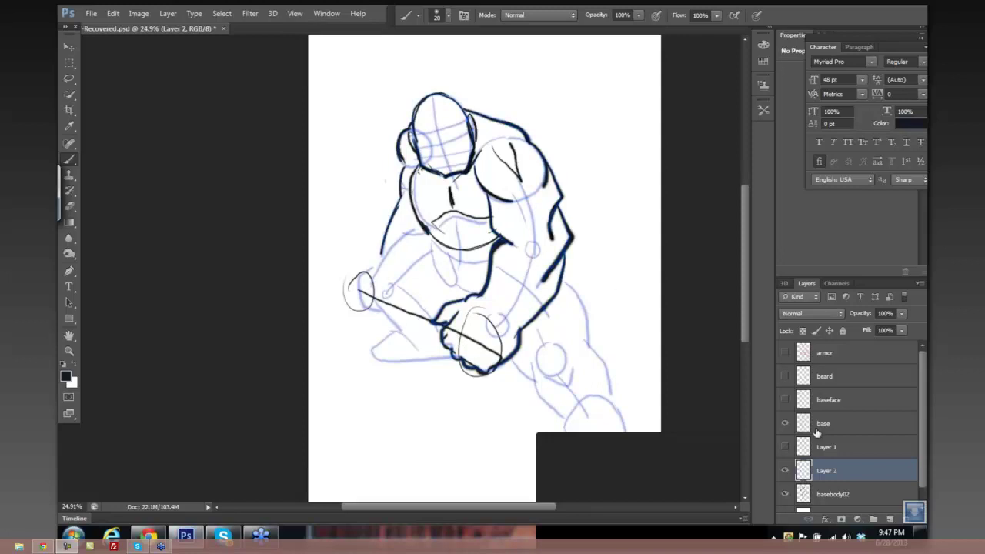
click(785, 470)
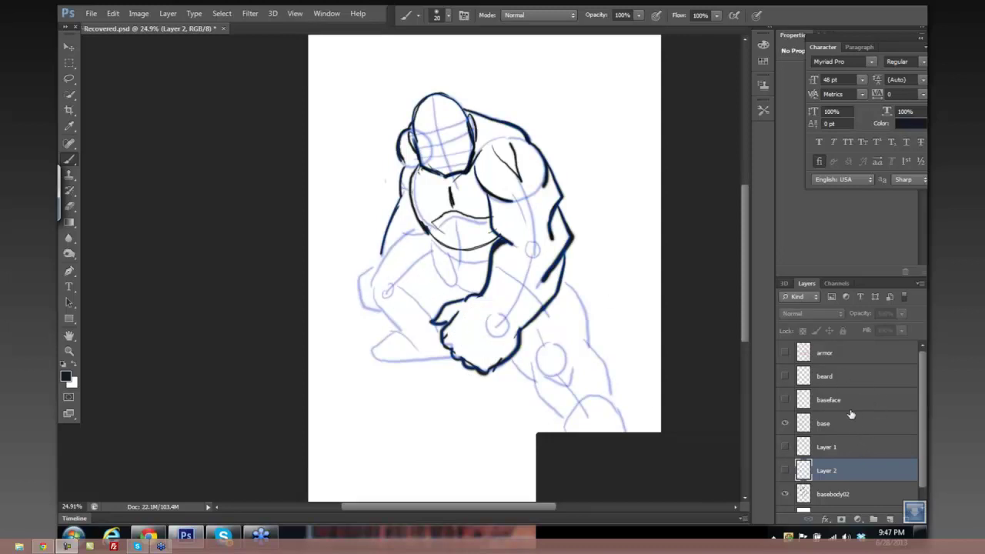
On the basebody02 layer, ink the outline around the far elbow and add a thin muscle line along the near forearm.
click(862, 495)
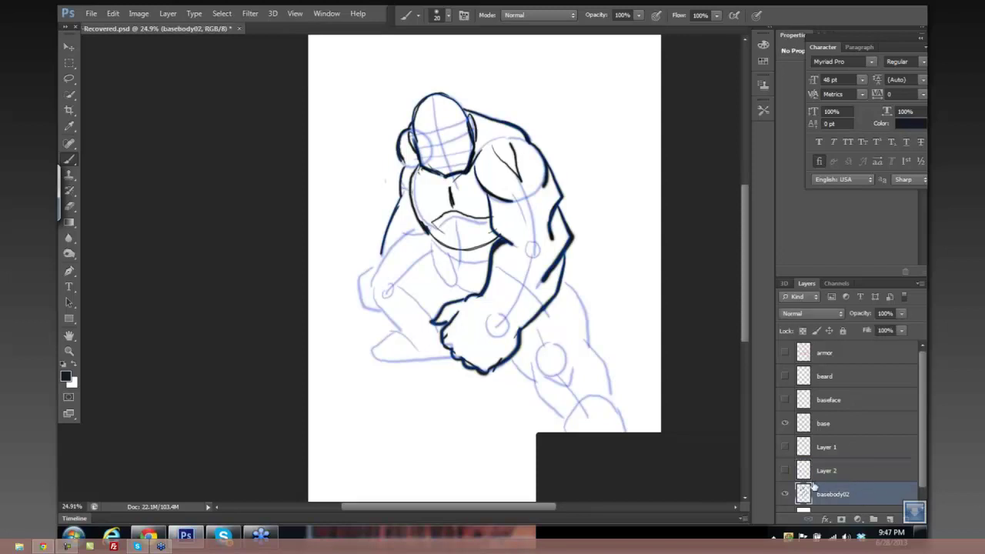
click(786, 495)
click(786, 495)
mouse_move(382, 252)
mouse_down()
mouse_move(360, 274)
mouse_move(359, 304)
mouse_move(383, 311)
mouse_up()
drag(508, 306, 520, 254)
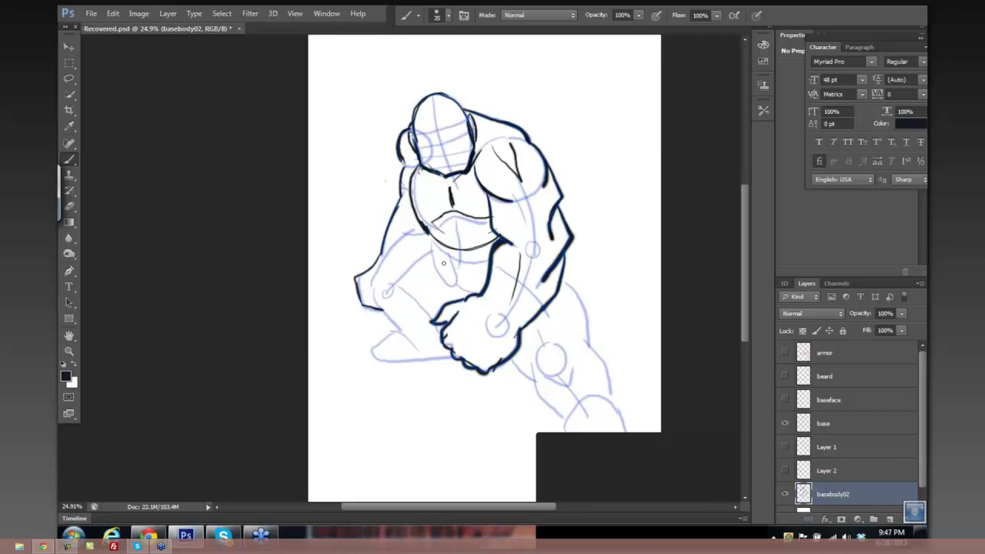
Ink a thick diagonal line below the torso, running from the lower belly down to the near wrist with the size 35 brush.
click(440, 259)
drag(438, 260, 462, 291)
drag(439, 260, 465, 294)
Ink the bent leg's outer contour from the waist over the knee to the shin, plus a thin line inside the knee.
scroll(487, 244, up, 5)
scroll(466, 154, up, 2)
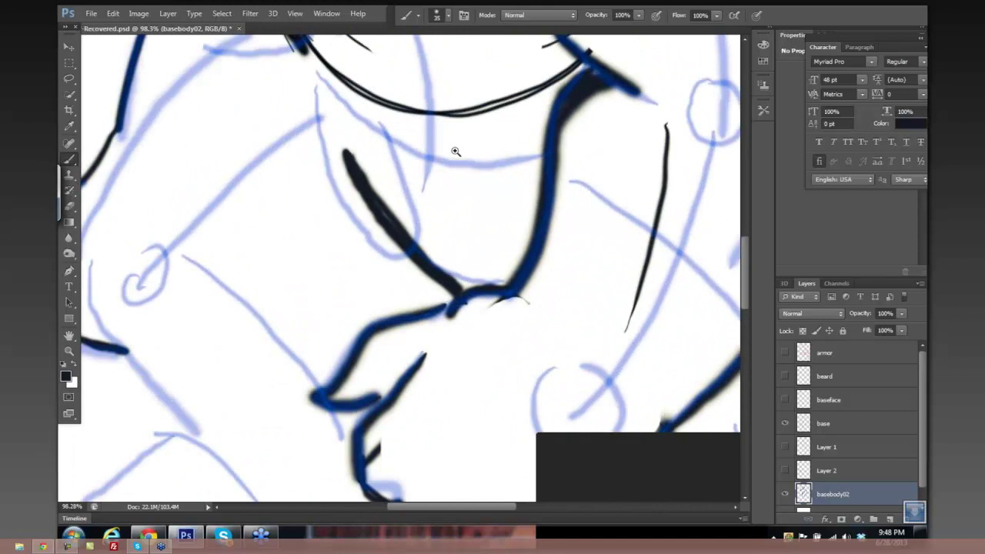
scroll(453, 149, down, 4)
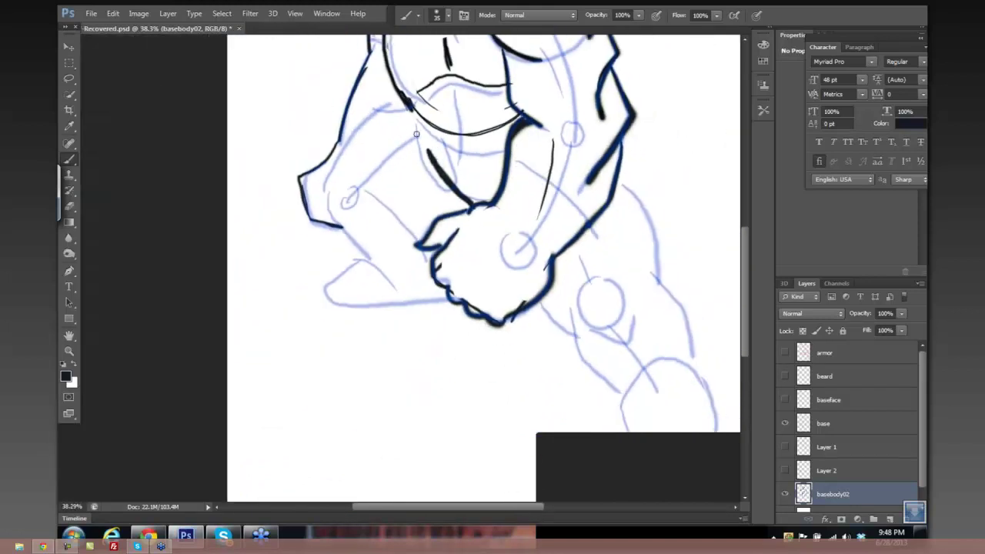
scroll(467, 126, down, 1)
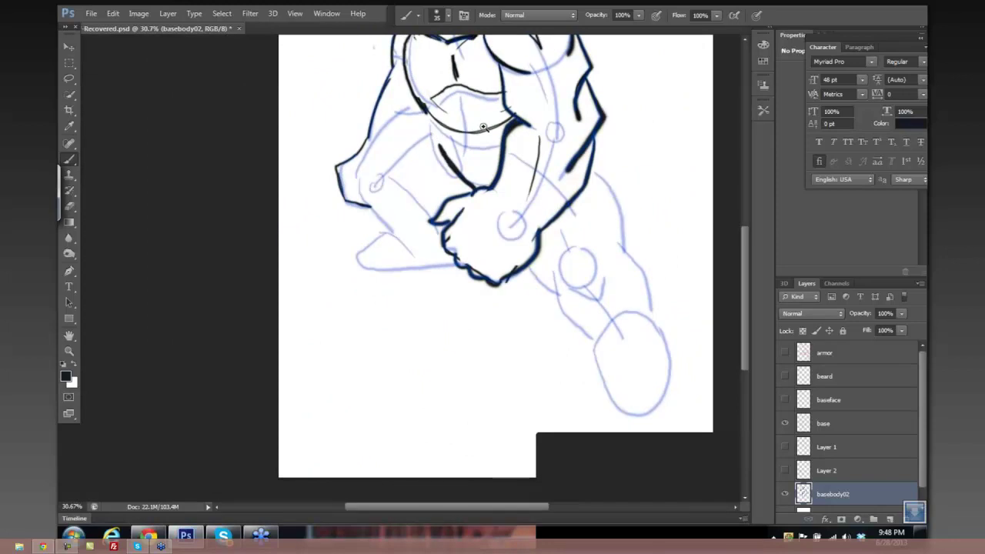
scroll(400, 161, down, 2)
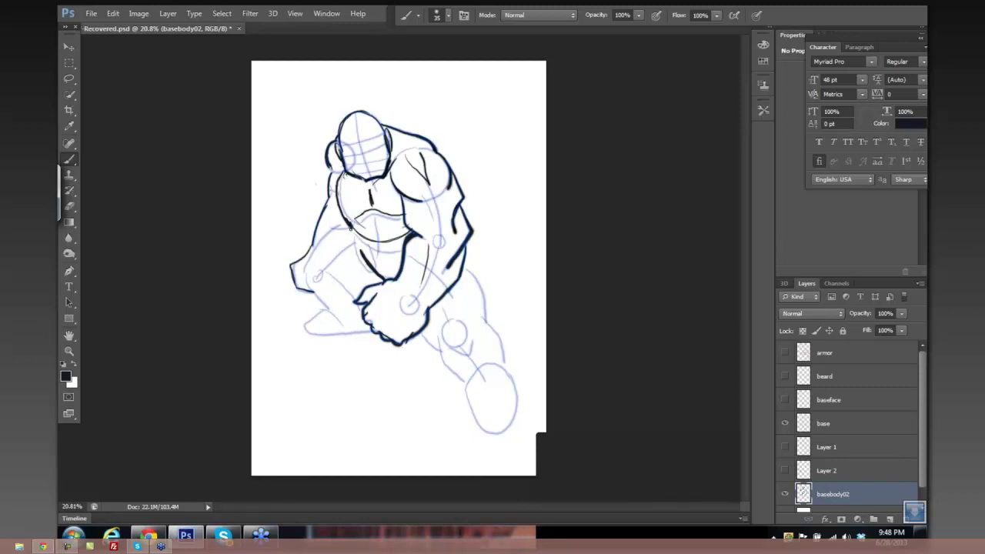
mouse_move(335, 230)
mouse_down()
mouse_move(304, 282)
mouse_move(324, 311)
mouse_up()
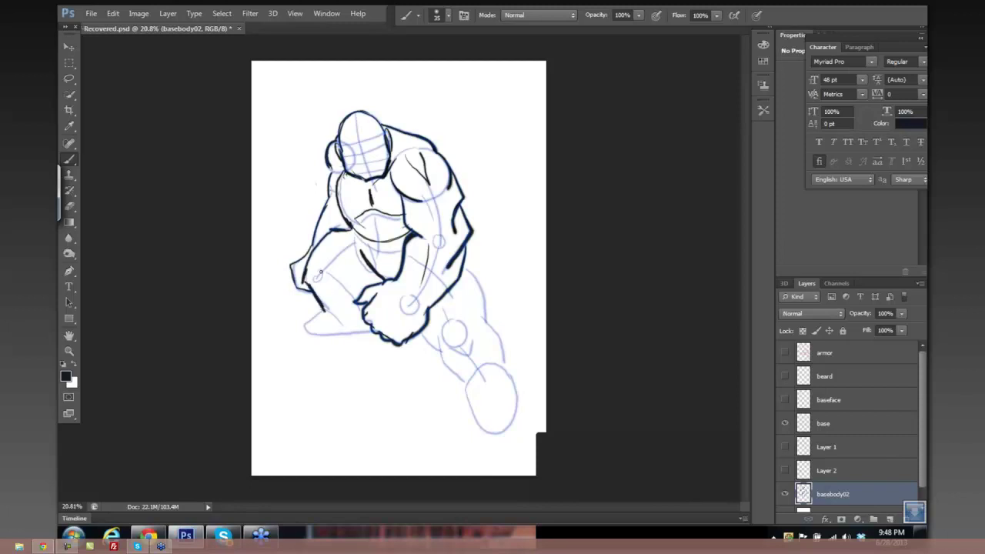
drag(321, 268, 326, 300)
Copy a rectangular selection around the head to a new layer and move the copy onto the near forearm.
key(m)
mouse_move(326, 98)
mouse_down()
mouse_move(383, 181)
mouse_move(399, 185)
mouse_up()
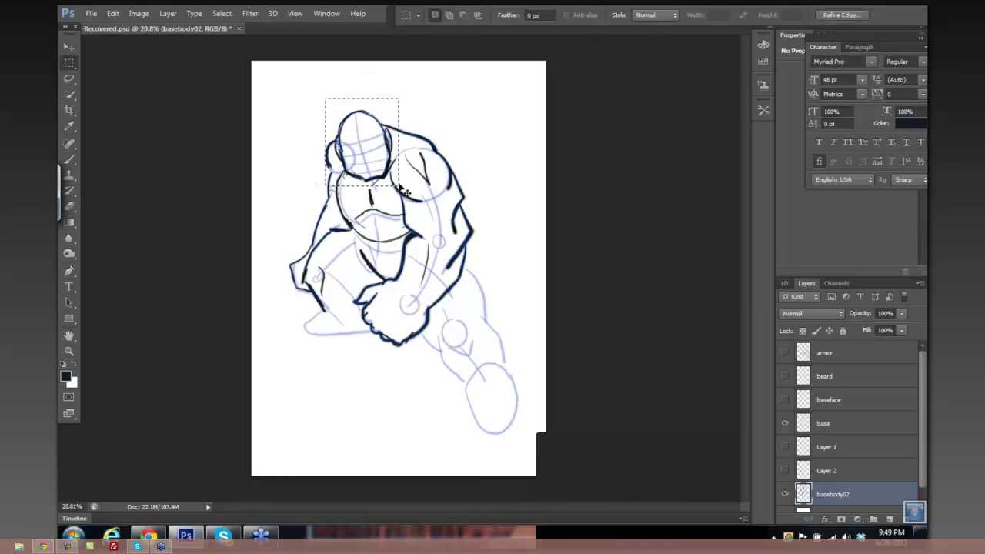
key(ctrl+j)
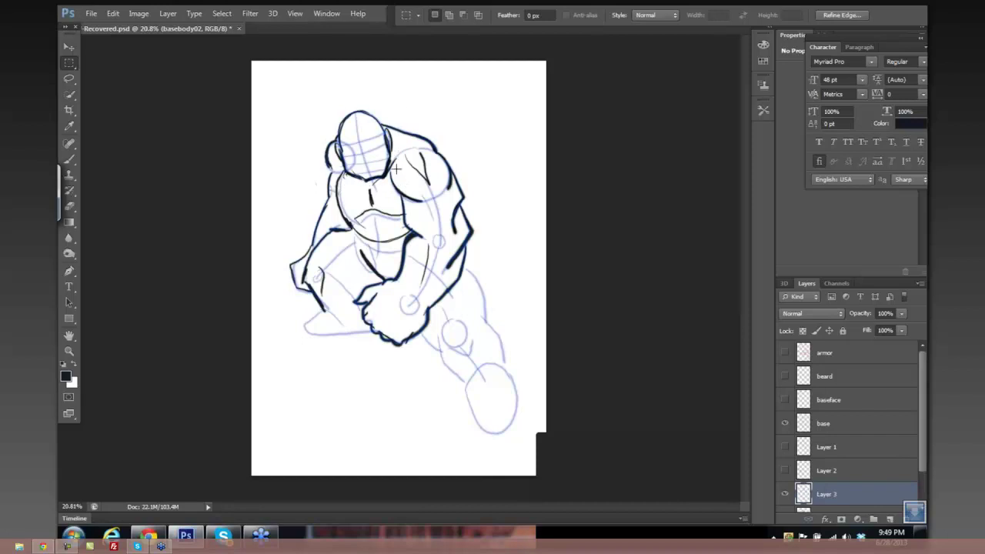
click(69, 47)
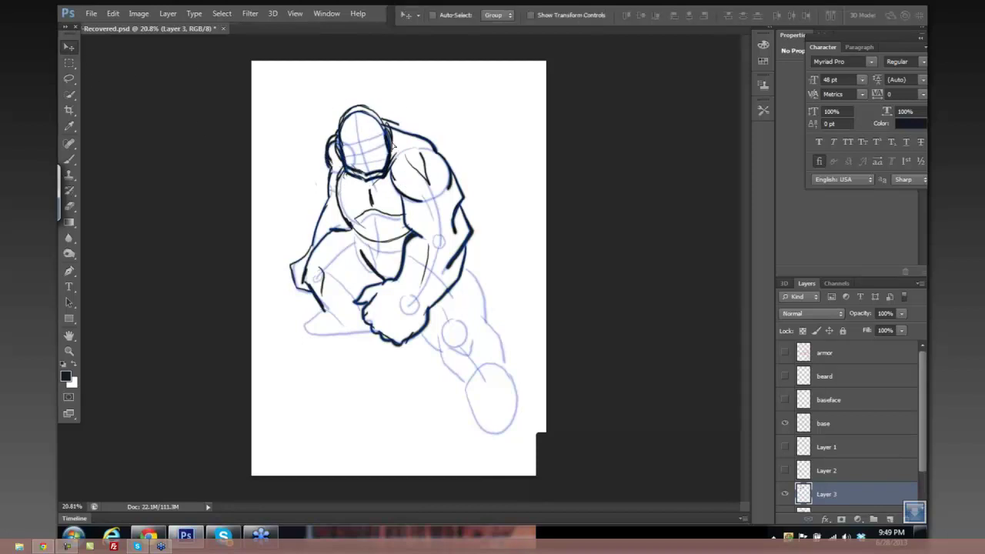
drag(368, 129, 439, 252)
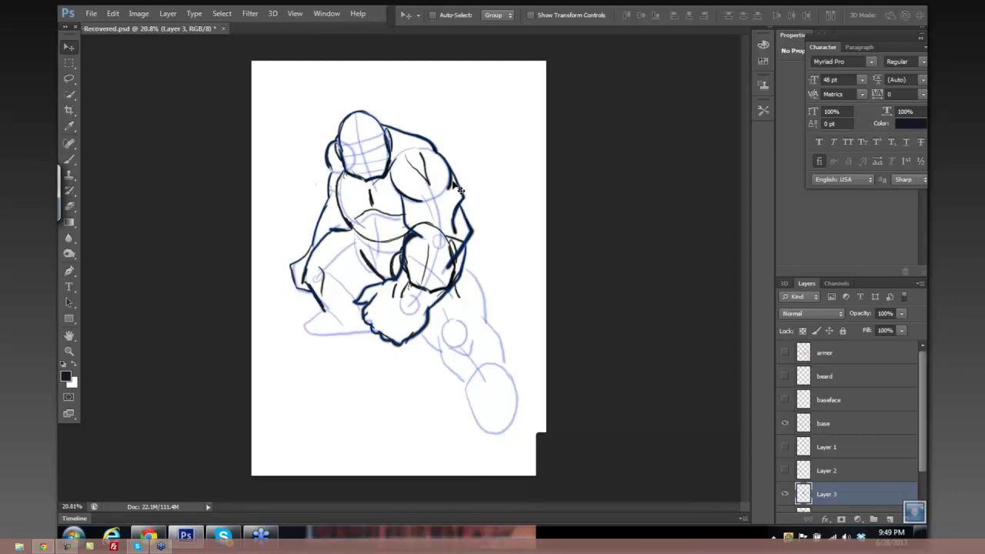
Compare the head copy's size with the near forearm and the fist, free-transforming it to a rotation of 37.95°.
key(ctrl+t)
drag(475, 199, 441, 258)
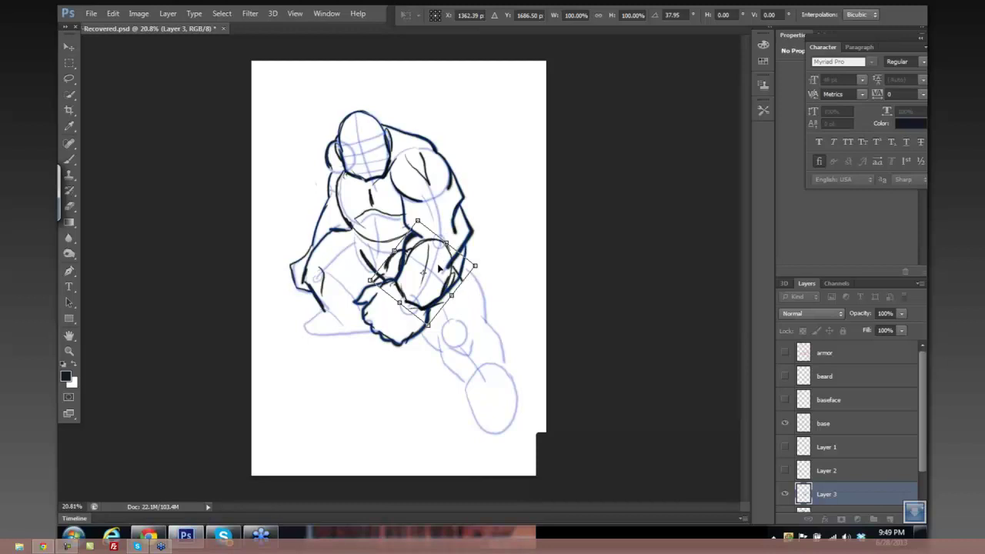
drag(445, 262, 418, 297)
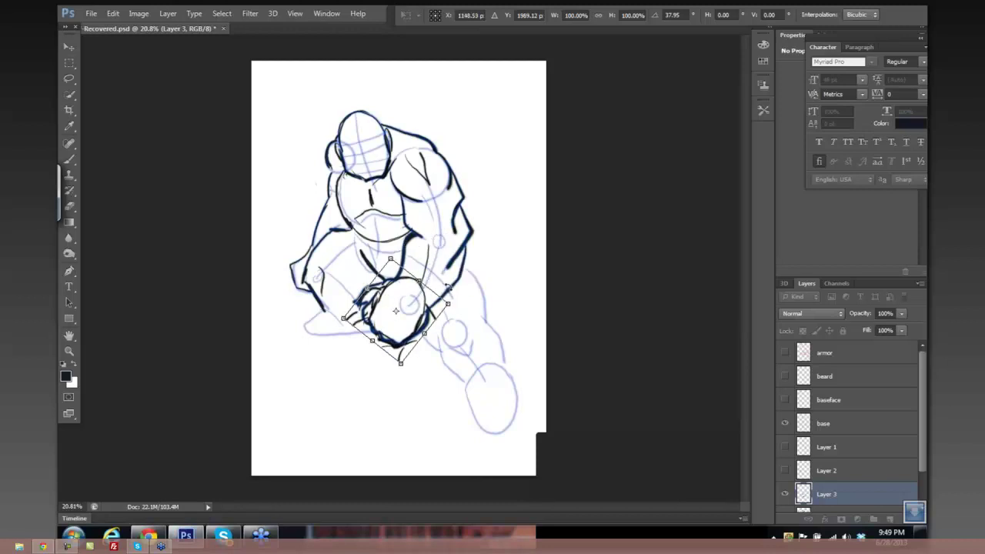
Compare the head copy with the bent leg's thigh at a rotation of 41.08° and with its shin at -21.11°.
drag(445, 284, 453, 263)
drag(396, 307, 358, 260)
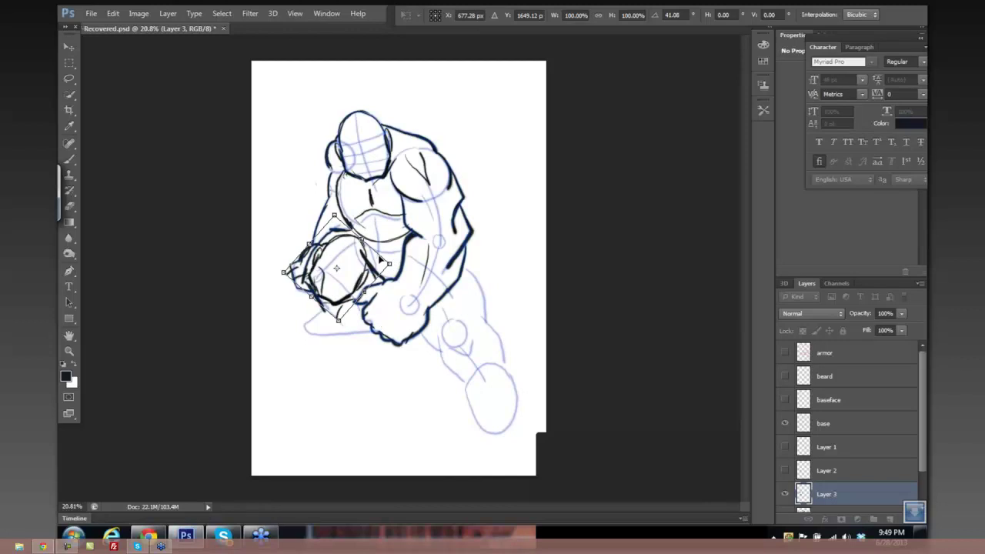
drag(319, 193, 297, 223)
drag(336, 257, 344, 290)
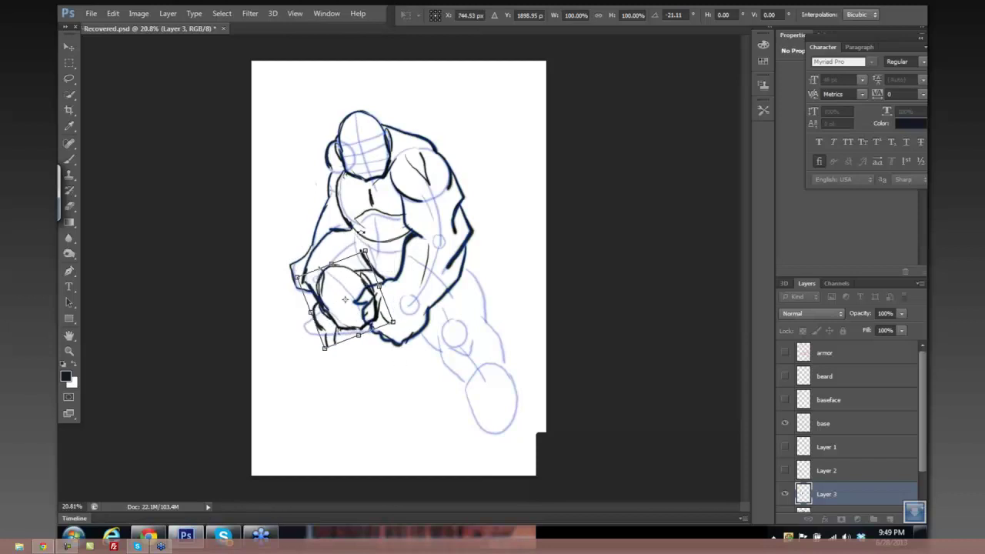
Compare the head copy with the bent leg's foot, rotating it to about 78° and back to nearly upright at 0.61°.
drag(367, 233, 396, 235)
mouse_move(390, 291)
mouse_down()
mouse_move(391, 261)
mouse_move(394, 284)
mouse_move(400, 277)
mouse_up()
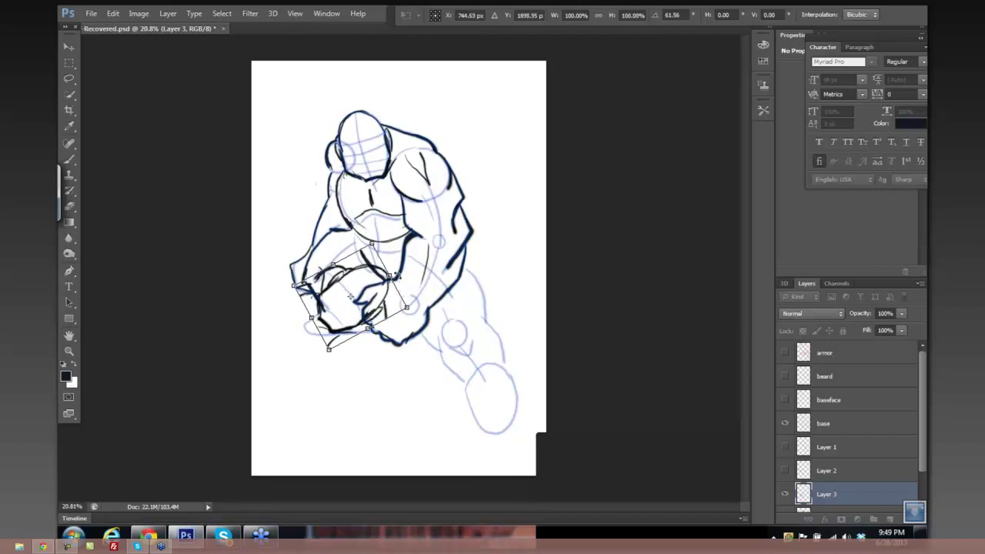
key(ctrl+z)
drag(362, 306, 355, 325)
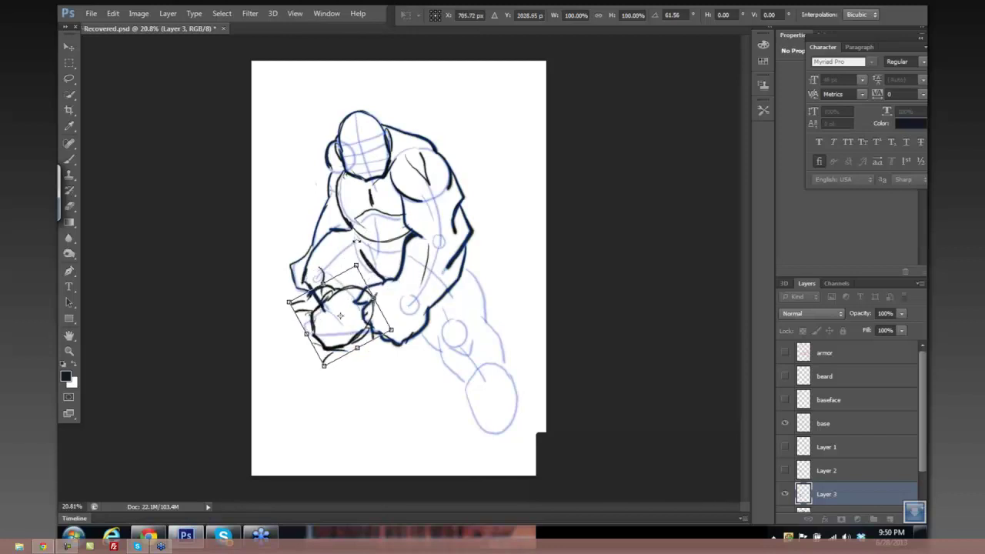
drag(358, 241, 382, 252)
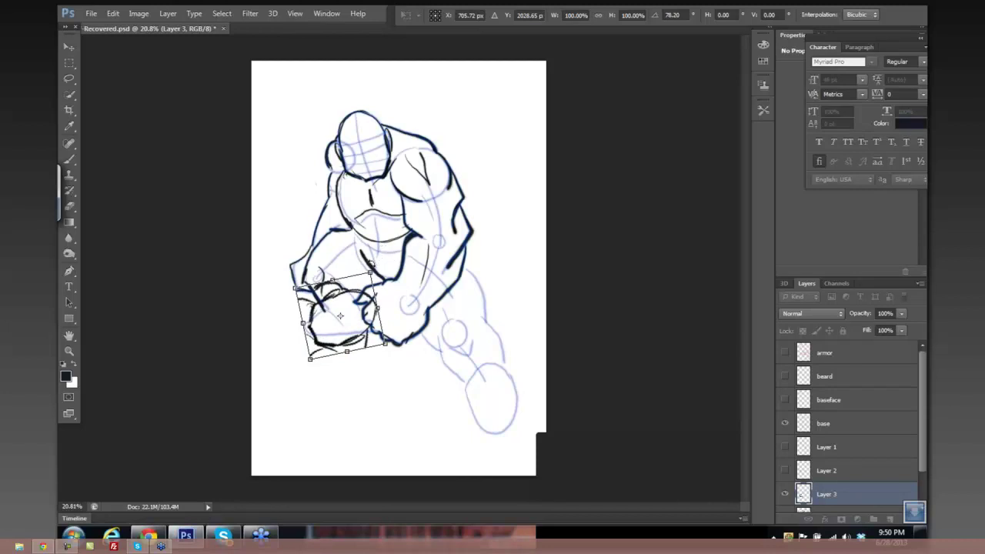
drag(367, 247, 288, 235)
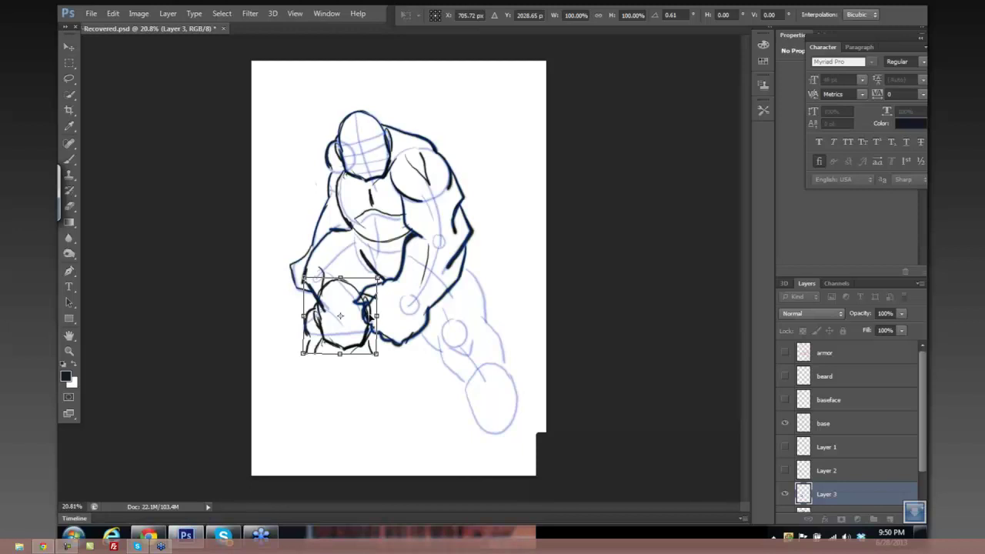
Compare the head copy with the near upper arm at a rotation of -13.03° and with the forearm and fist at 30.66°.
mouse_move(368, 318)
mouse_down()
mouse_move(389, 152)
mouse_move(454, 167)
mouse_move(466, 182)
mouse_up()
drag(473, 115, 456, 116)
drag(433, 159, 436, 257)
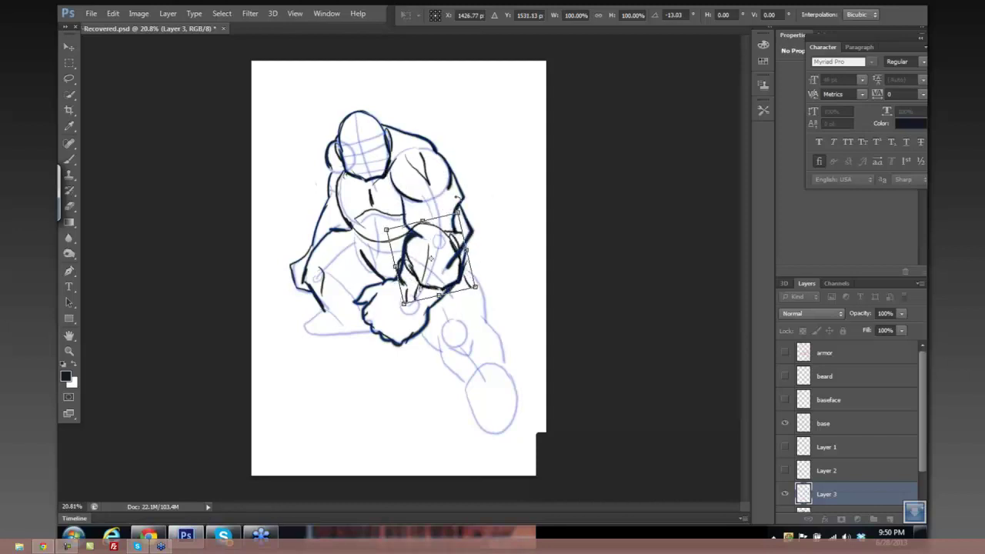
drag(470, 203, 465, 248)
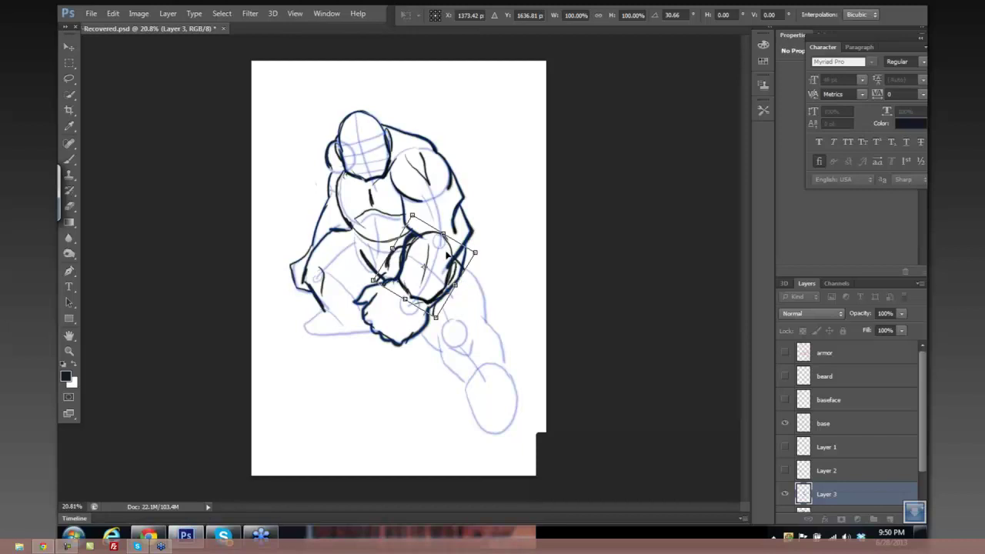
drag(449, 256, 416, 296)
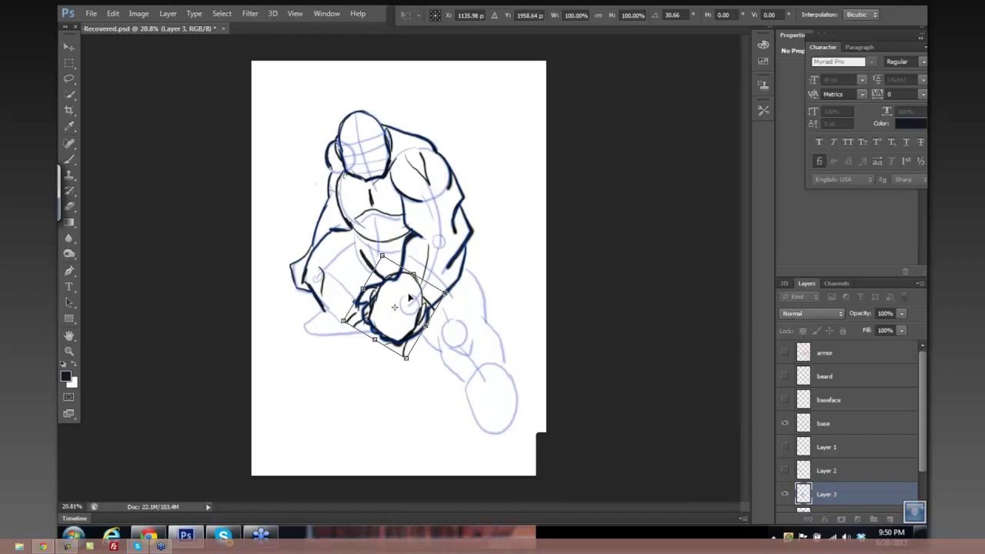
Compare the head copy along the bent leg, rotated 51.63° on the thigh, -15.25° on the shin and 85.86° on the foot.
mouse_move(414, 297)
mouse_down()
mouse_move(369, 249)
mouse_move(420, 206)
mouse_move(409, 239)
mouse_move(363, 262)
mouse_up()
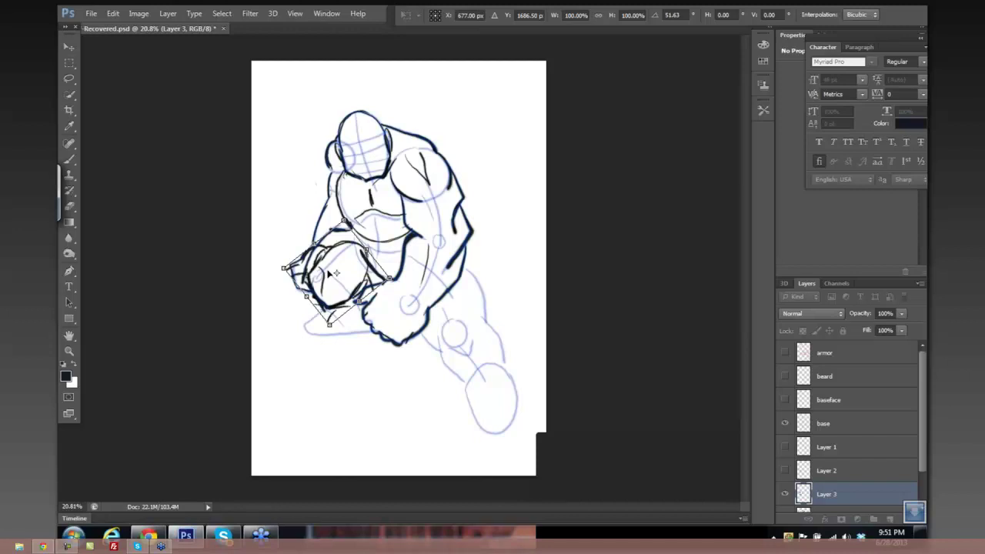
mouse_move(352, 202)
mouse_down()
mouse_move(284, 244)
mouse_move(294, 234)
mouse_move(339, 250)
mouse_move(345, 272)
mouse_up()
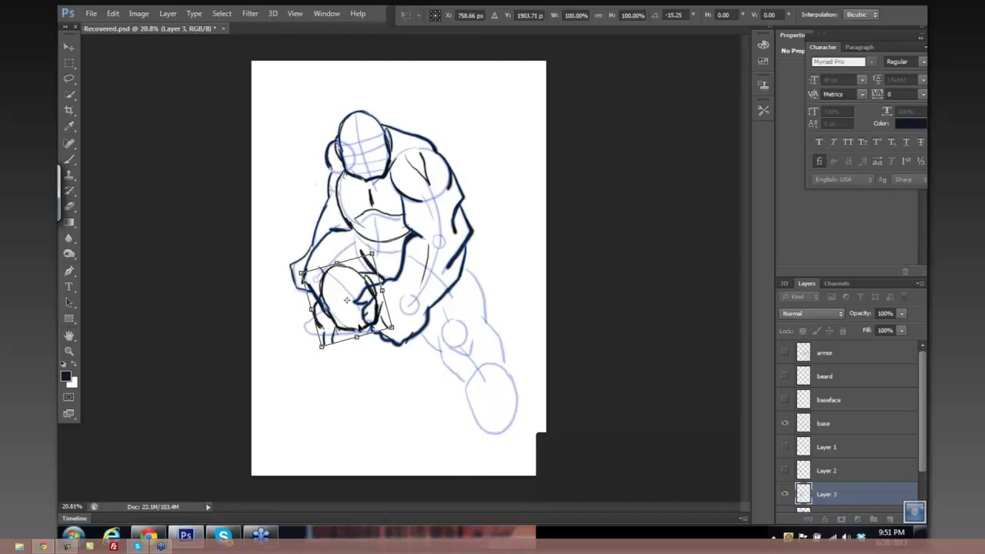
mouse_move(370, 236)
mouse_down()
mouse_move(373, 256)
mouse_move(389, 252)
mouse_move(410, 287)
mouse_move(367, 283)
mouse_move(370, 295)
mouse_move(361, 286)
mouse_up()
drag(375, 245, 382, 254)
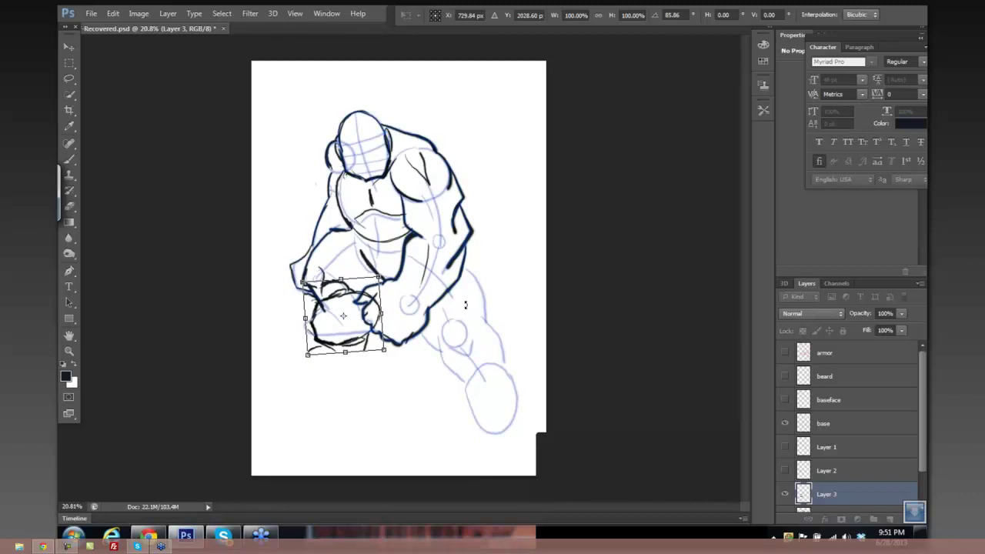
drag(389, 258, 281, 281)
Move the head copy down the extended leg and apply the transform over the lower ellipse at a rotation of -6.35°.
drag(351, 319, 451, 288)
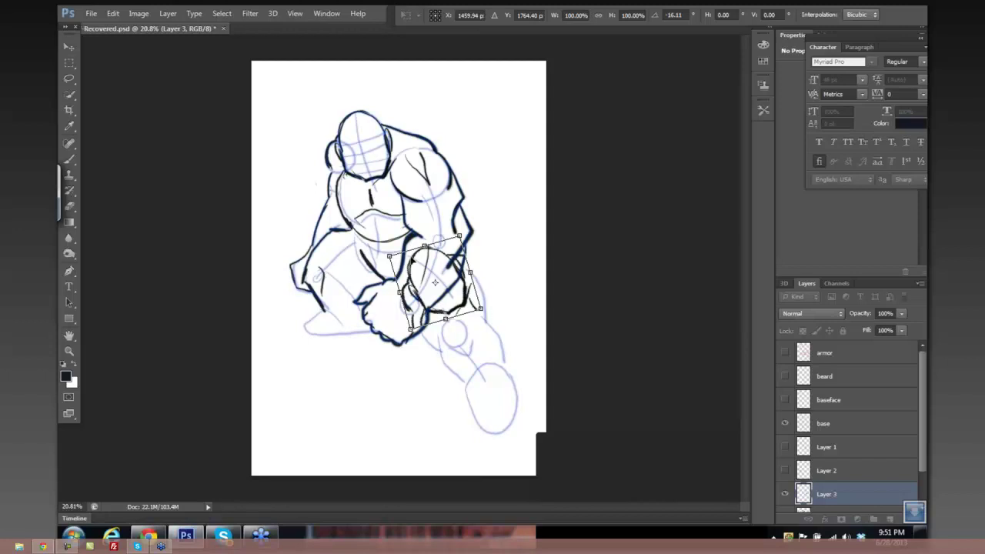
mouse_move(439, 244)
mouse_down()
mouse_move(444, 265)
mouse_move(434, 260)
mouse_up()
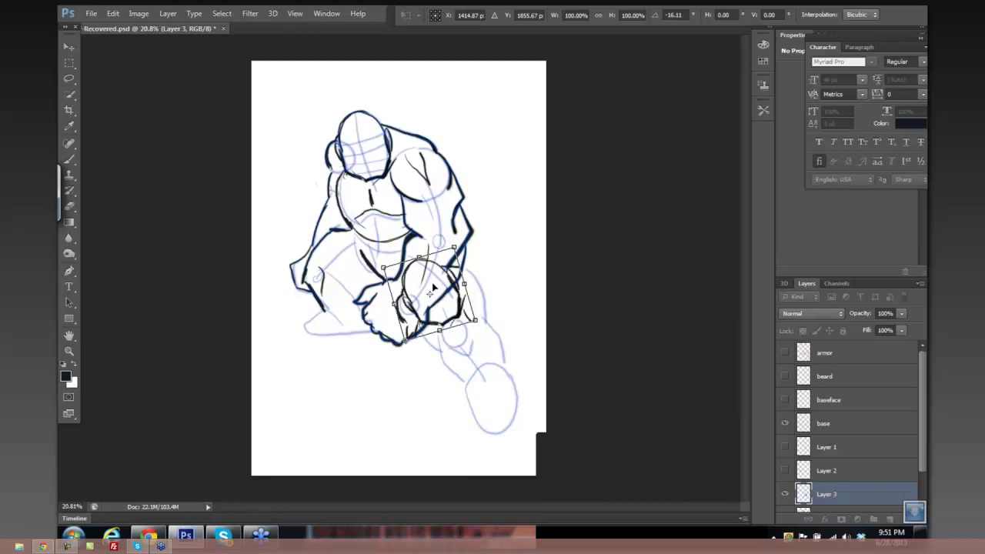
drag(430, 284, 469, 346)
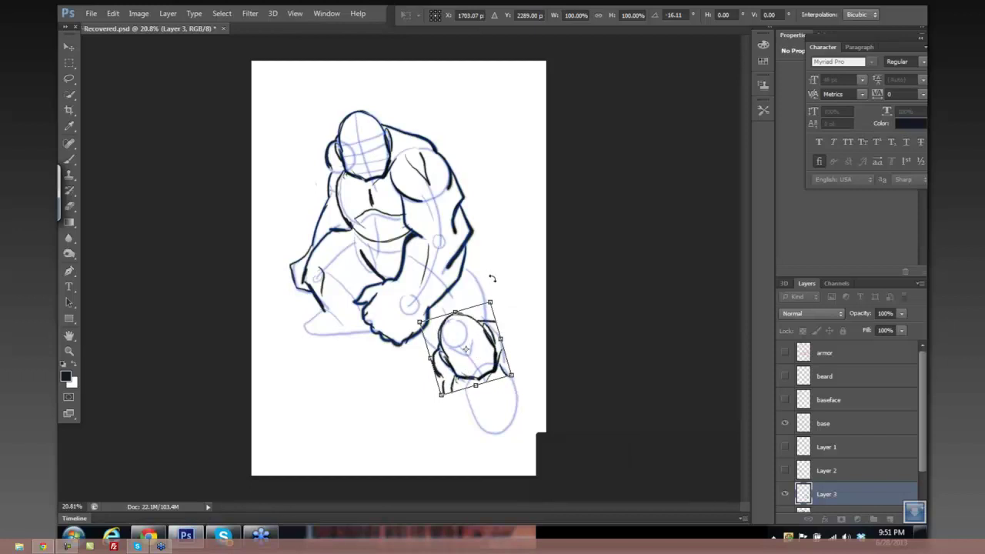
drag(493, 279, 504, 286)
drag(476, 323, 499, 368)
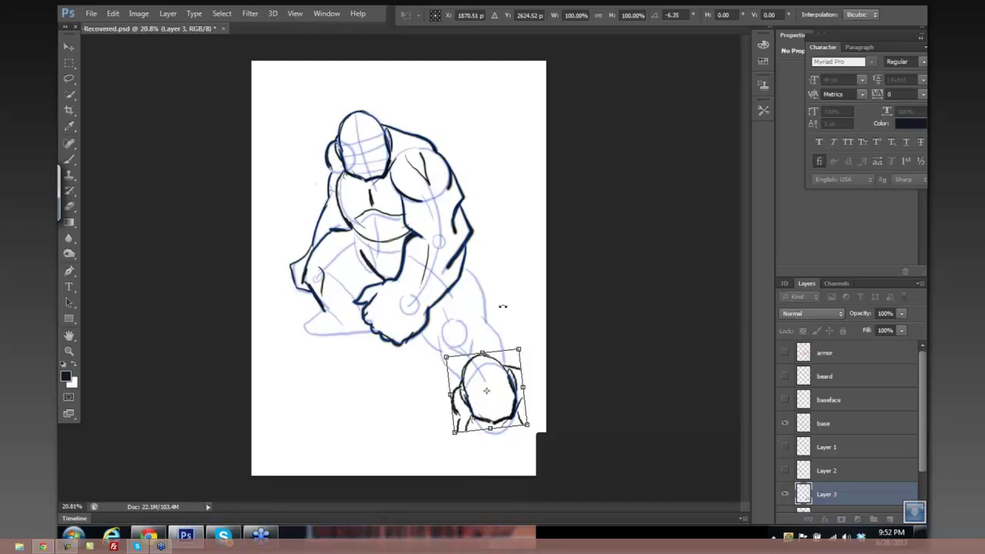
key(Return)
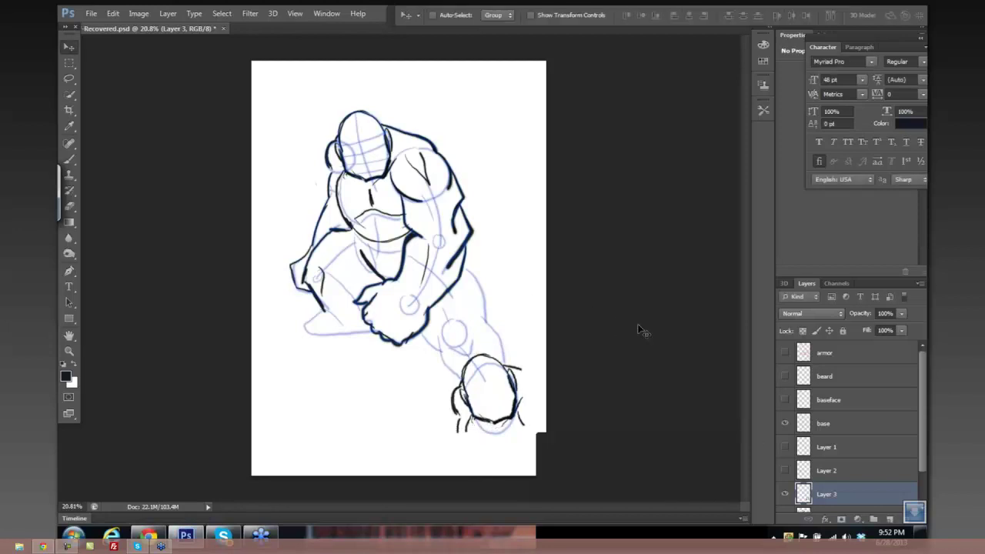
Hide the head copy on Layer 3, and select and hide the basebody02 layer so only the blue base sketch shows.
click(786, 495)
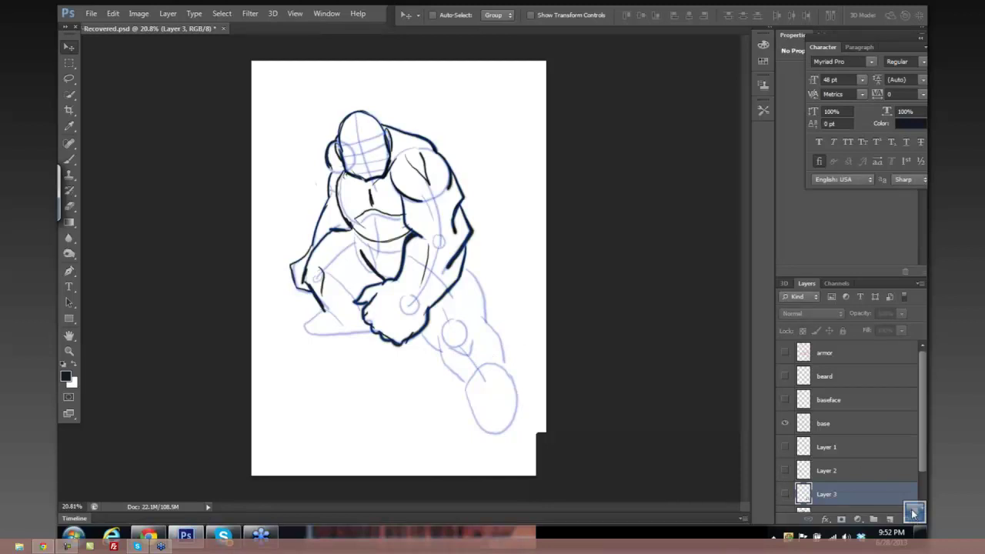
scroll(914, 504, down, 2)
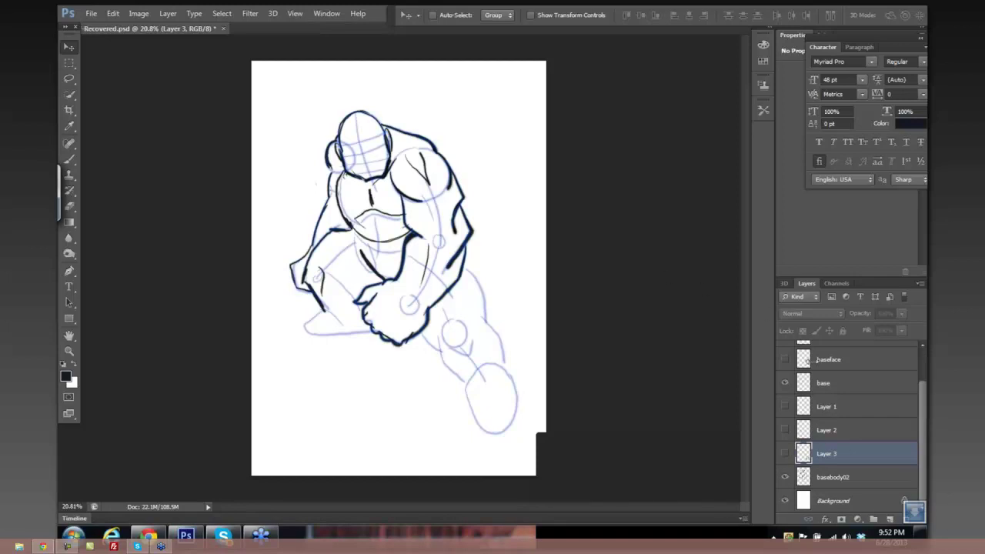
click(841, 483)
click(785, 479)
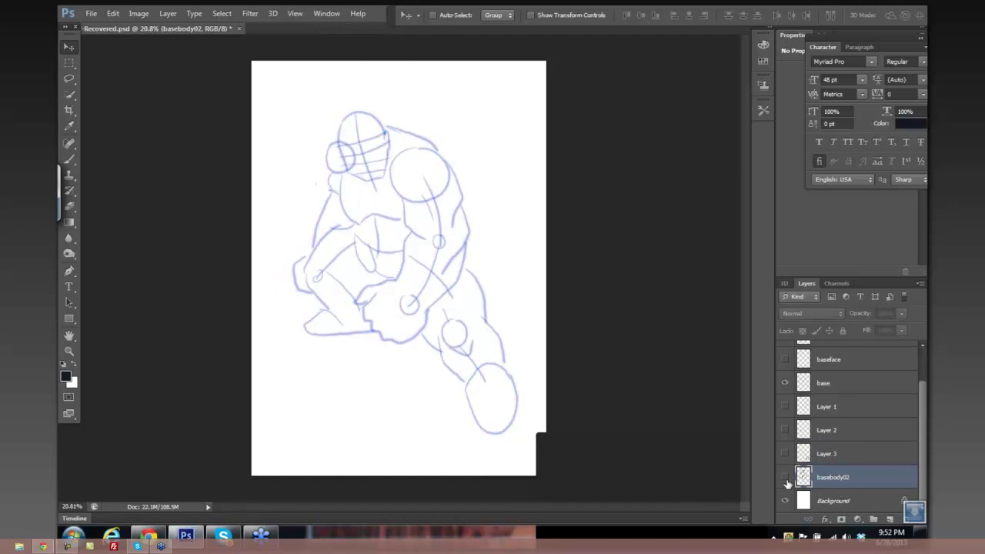
Show the basebody02 layer over the blue base sketch and switch to the Brush tool.
click(785, 479)
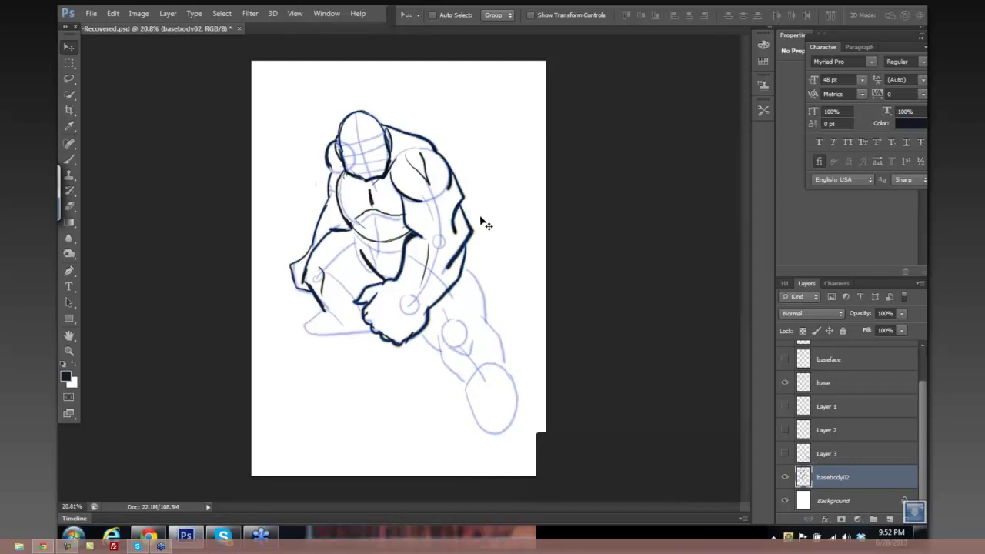
key(b)
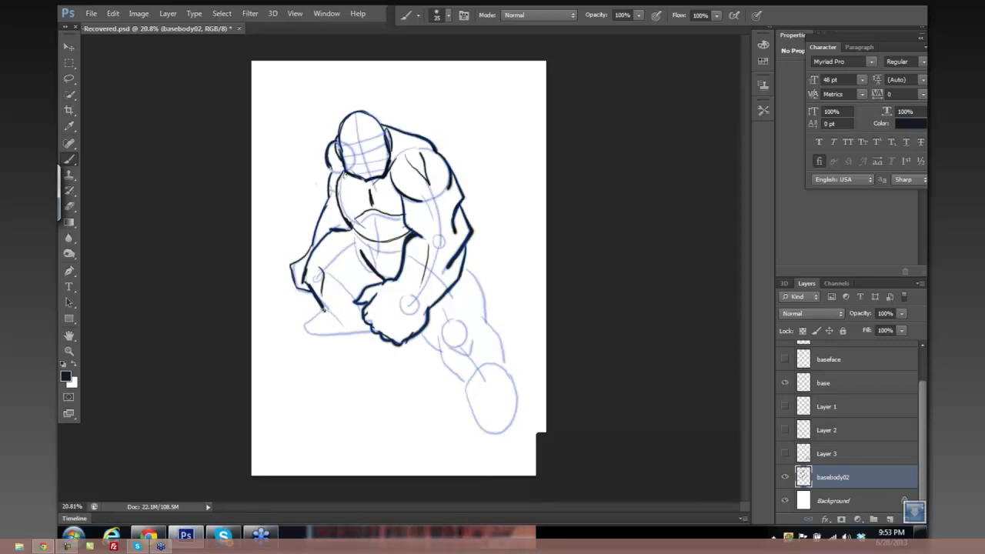
mouse_move(320, 308)
mouse_down()
mouse_move(301, 327)
mouse_move(350, 277)
mouse_move(383, 289)
mouse_move(358, 331)
mouse_move(296, 333)
mouse_up()
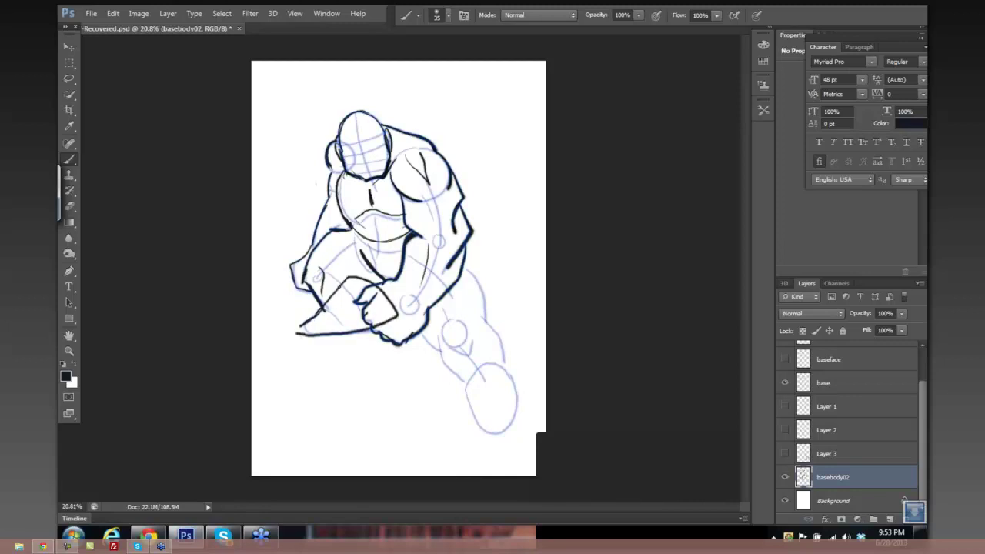
key(ctrl+alt+z)
key(ctrl+alt+z)
key(ctrl+alt+z)
key(ctrl+alt+z)
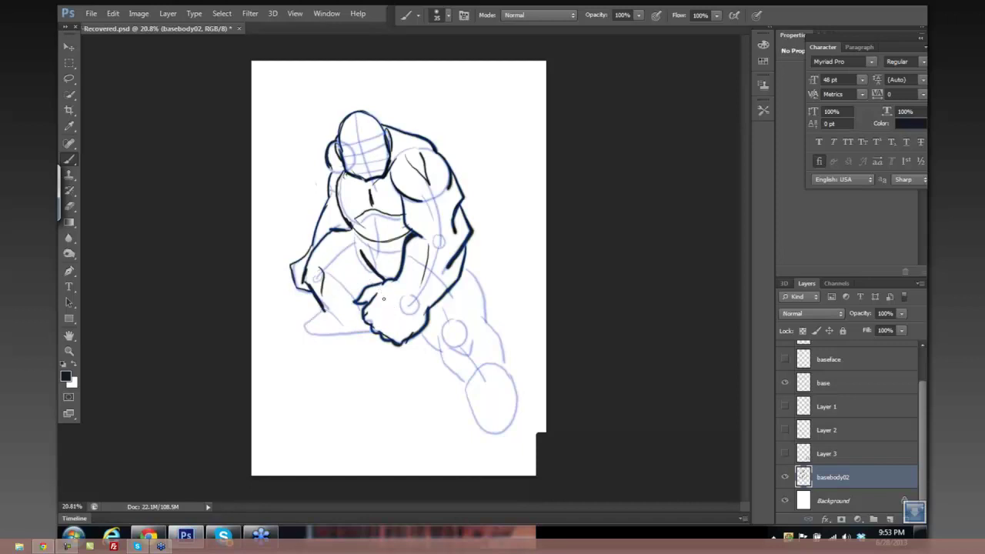
Ink the bent leg's foot and the extended leg's outline, and mark its knee with the base layer hidden.
mouse_move(323, 308)
mouse_down()
mouse_move(309, 332)
mouse_move(371, 329)
mouse_up()
drag(422, 334, 443, 351)
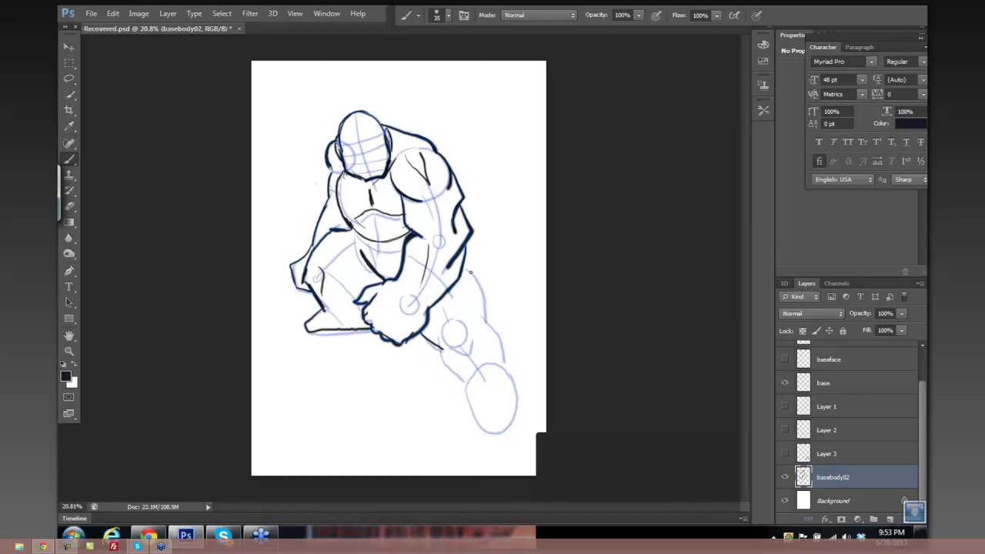
drag(468, 269, 504, 363)
mouse_move(441, 342)
mouse_down()
mouse_move(463, 379)
mouse_move(442, 344)
mouse_move(489, 438)
mouse_move(514, 431)
mouse_move(510, 367)
mouse_up()
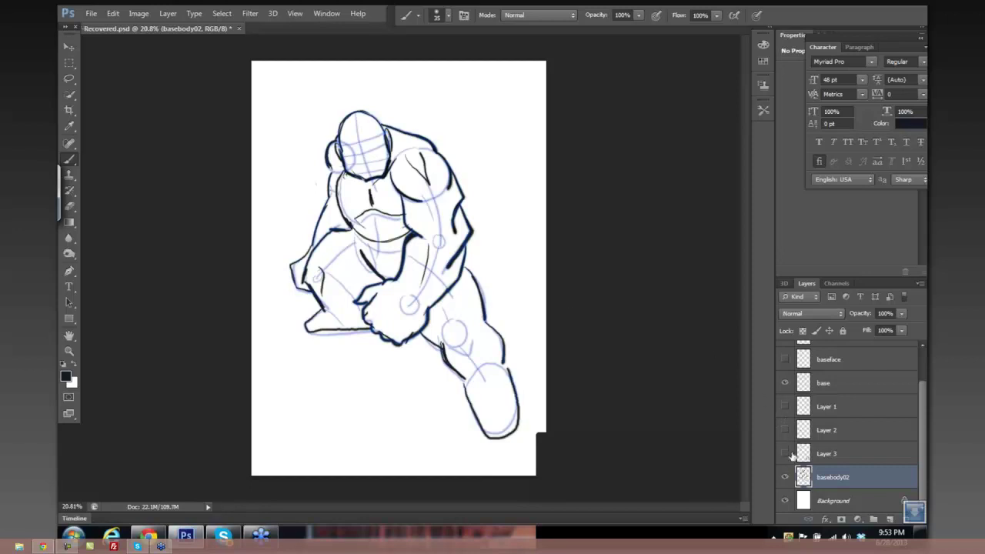
click(785, 384)
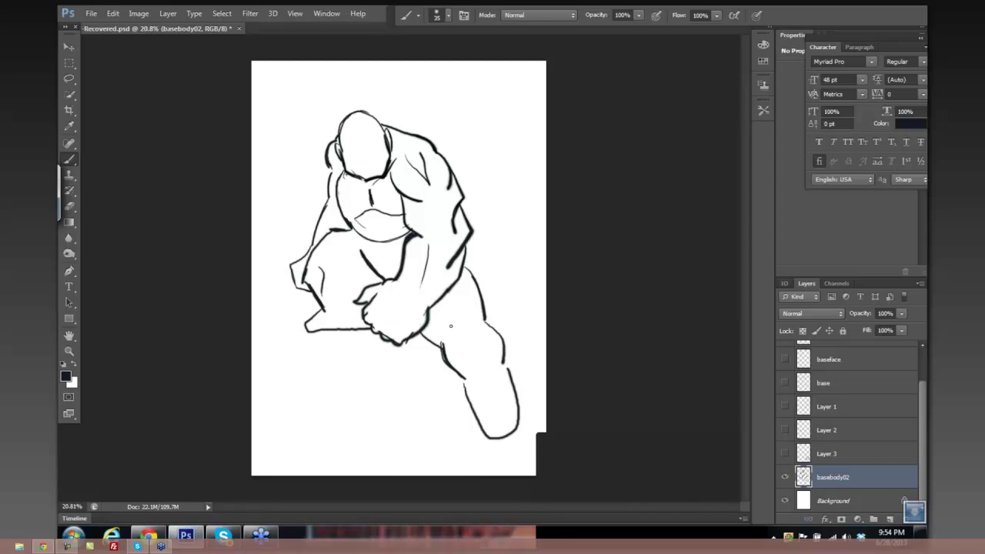
drag(449, 321, 476, 329)
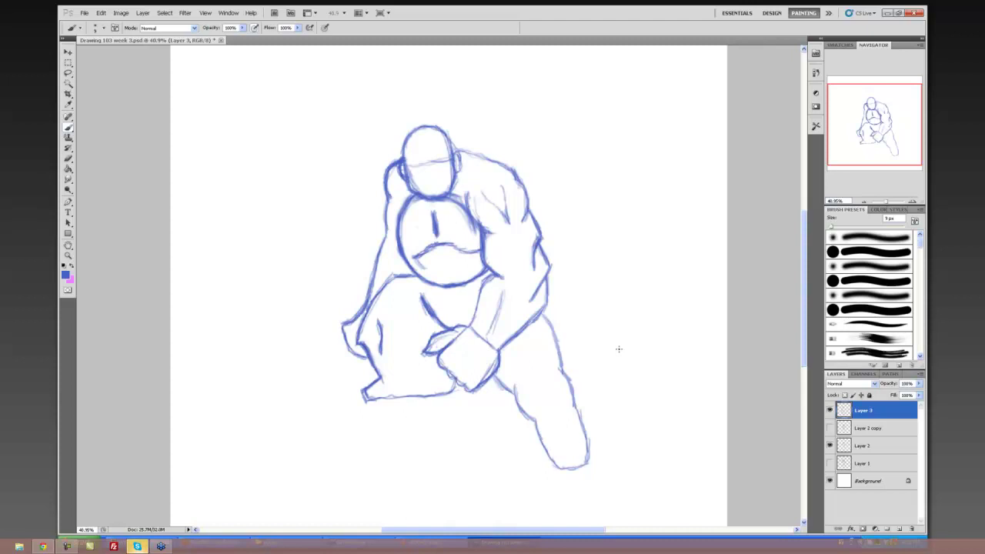
Try a short stroke beside the extended leg in the Drawing 103 week 3.psd document.
drag(578, 344, 566, 346)
key(ctrl+z)
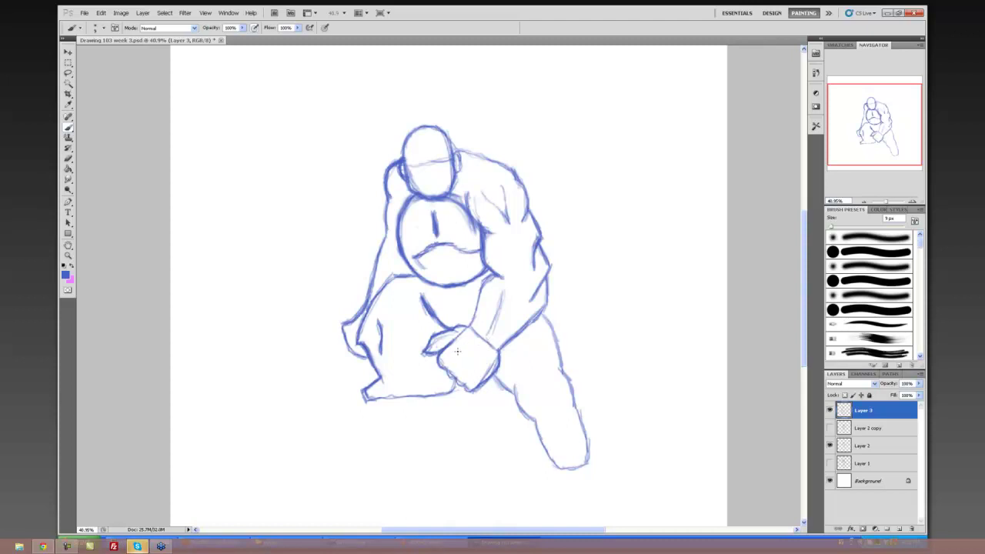
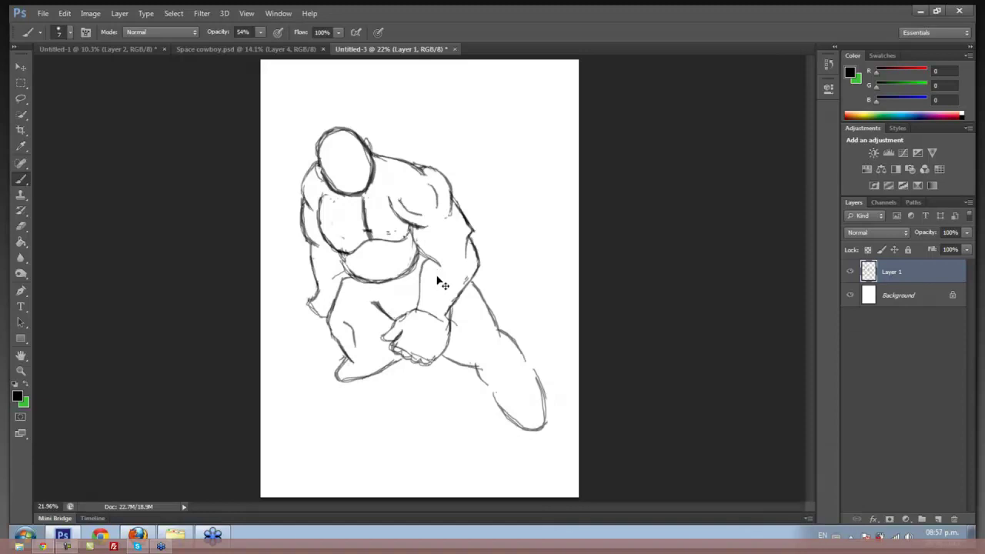
Rotate the whole Layer 1 figure by 15.25° in the Untitled-3 document and apply the transform.
key(ctrl+t)
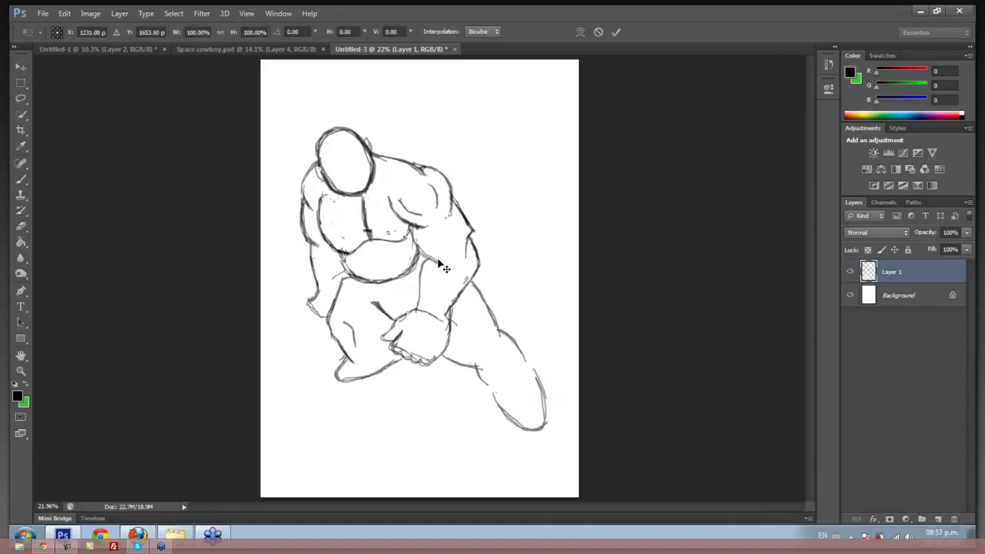
mouse_move(420, 107)
mouse_down()
mouse_move(424, 99)
mouse_move(517, 130)
mouse_move(480, 120)
mouse_up()
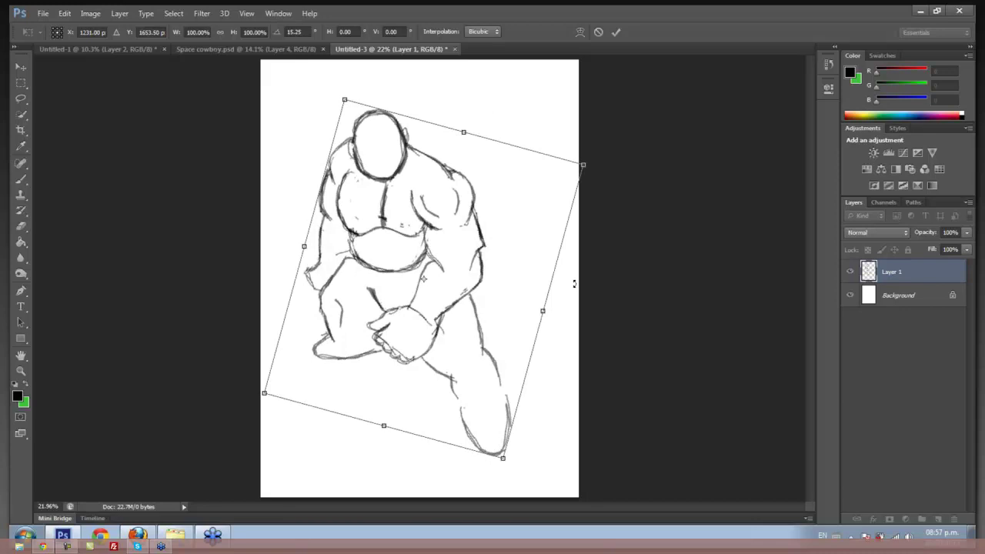
key(Return)
key(b)
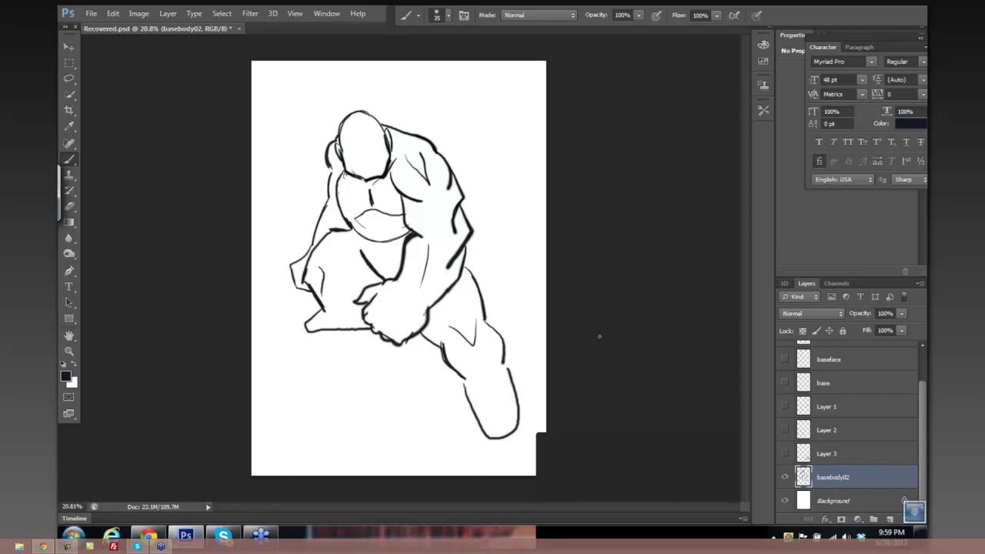
Show the baseface and base layers over the inked body in Recovered.psd.
click(785, 360)
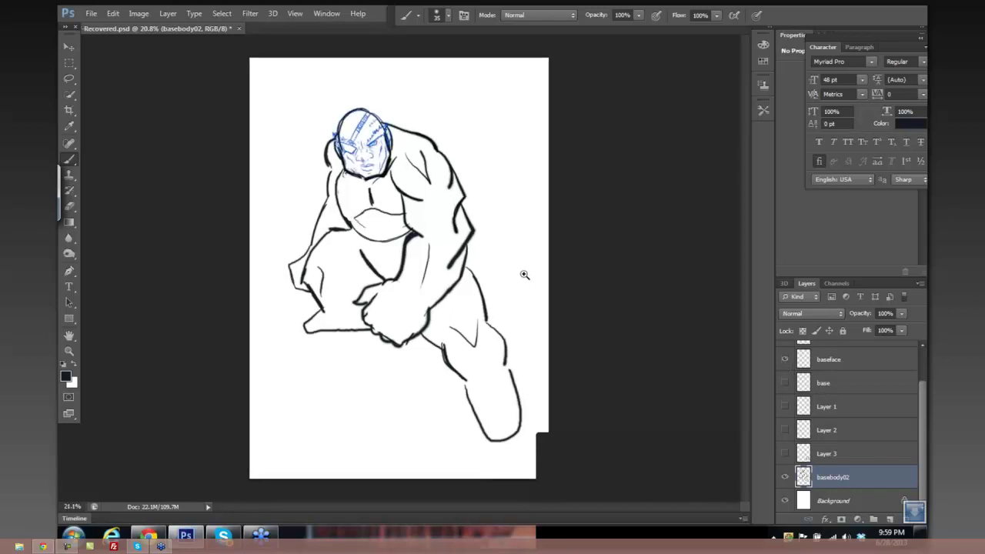
scroll(517, 238, up, 4)
scroll(526, 254, up, 5)
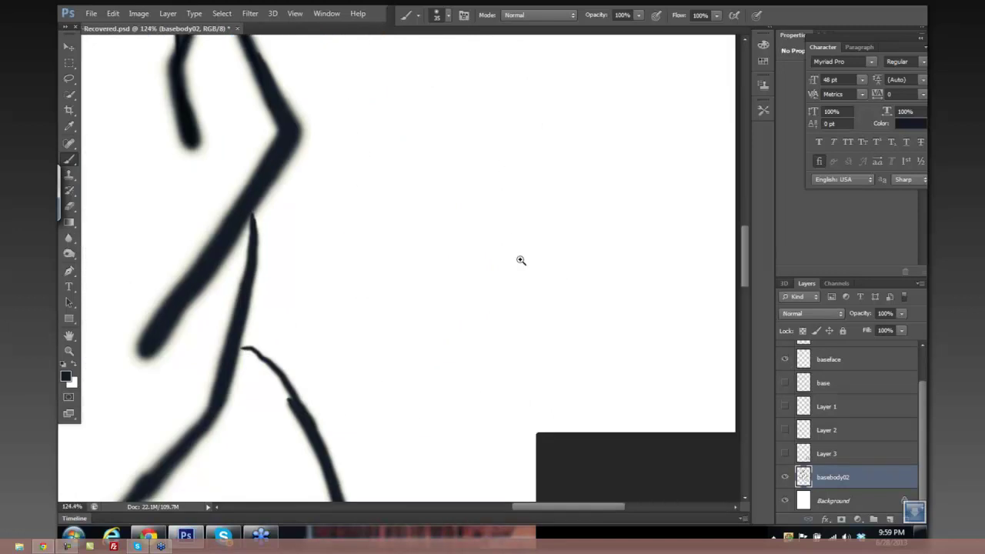
scroll(493, 252, down, 5)
drag(512, 256, 583, 330)
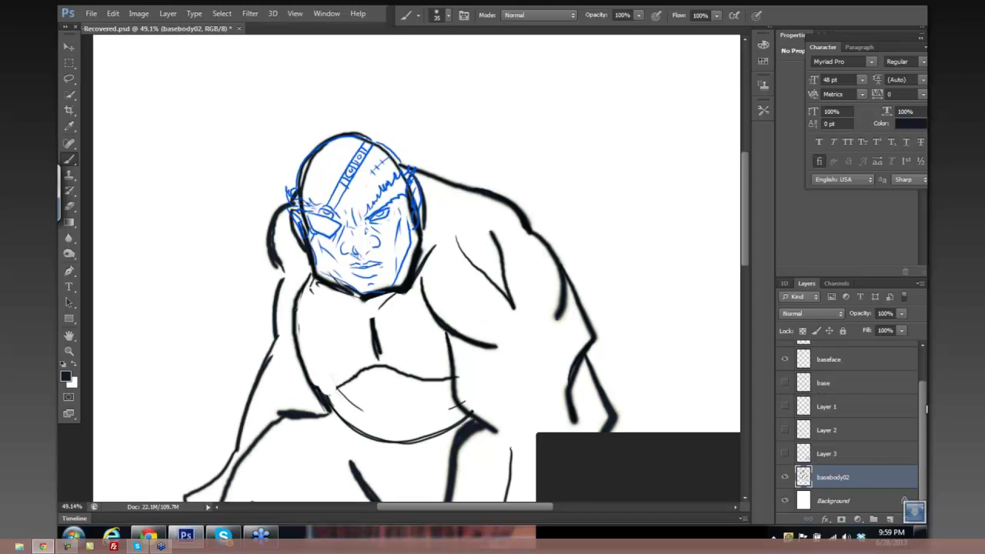
mouse_move(926, 411)
mouse_down()
mouse_move(925, 365)
mouse_move(917, 418)
mouse_up()
click(785, 382)
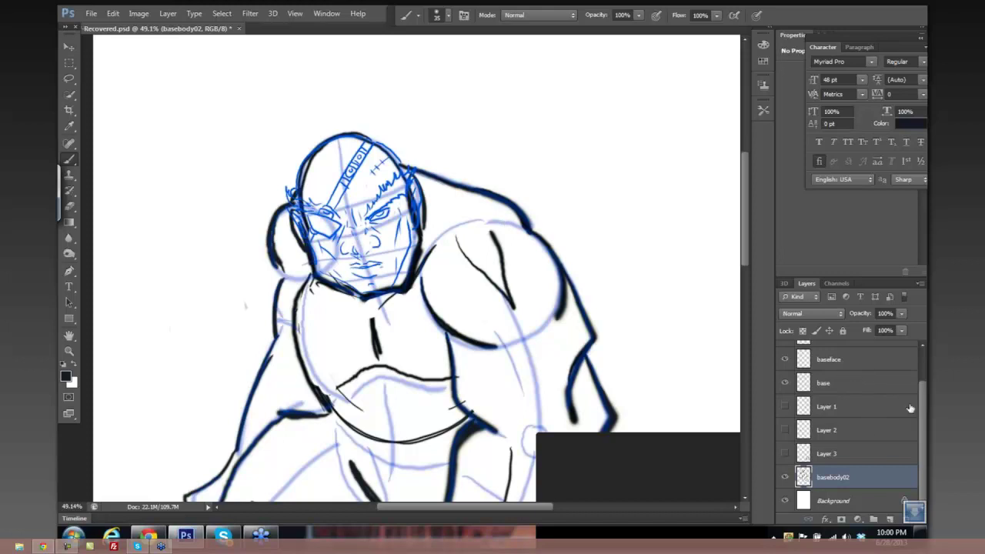
Compare the face sketch with its construction lines by toggling the base and baseface layers off and on.
mouse_move(923, 394)
mouse_down()
mouse_move(923, 371)
mouse_move(919, 404)
mouse_up()
click(785, 382)
click(787, 383)
click(786, 361)
click(786, 361)
mouse_move(925, 402)
mouse_down()
mouse_move(925, 369)
mouse_move(919, 416)
mouse_up()
click(785, 384)
click(786, 383)
drag(924, 420, 926, 378)
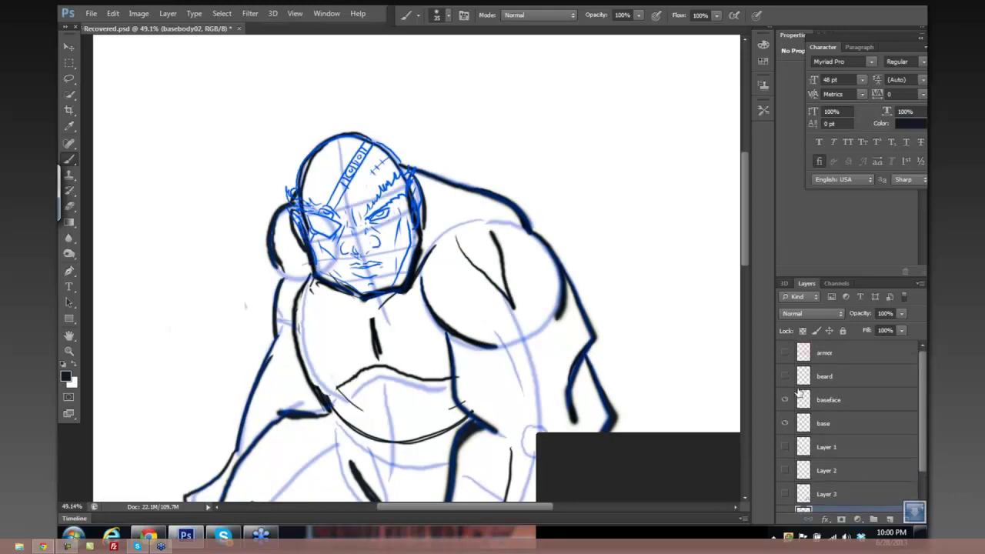
scroll(793, 425, down, 2)
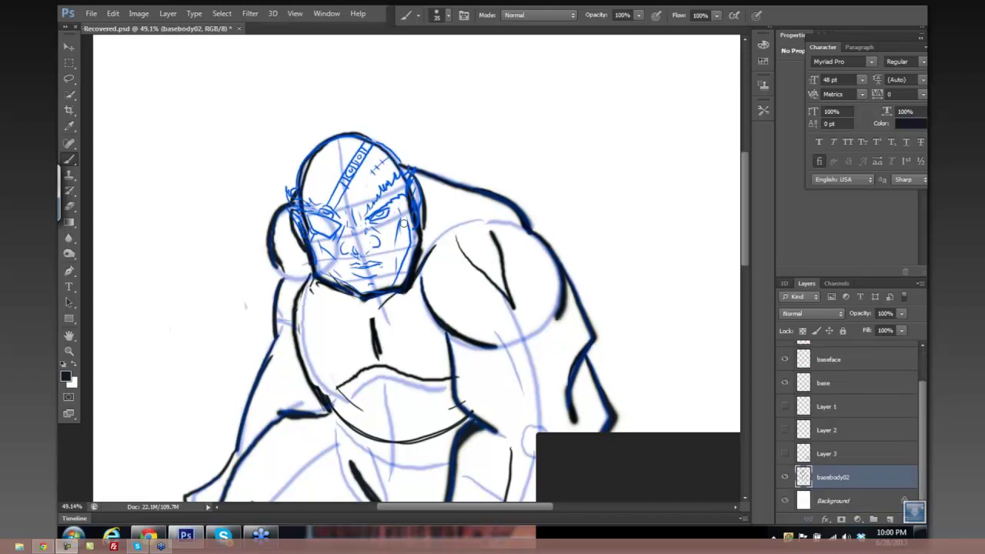
Ink the uncovered eye and the creases beneath it over the blue face sketch with a 9 px brush.
ctrl+click(429, 229)
scroll(433, 229, up, 2)
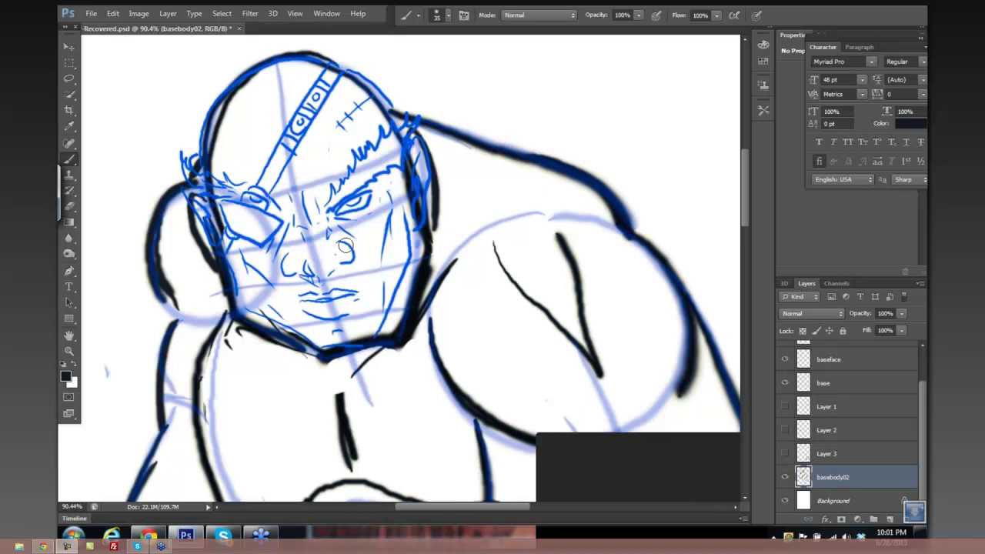
key(bracketleft)
key(bracketleft)
key(bracketleft)
key(bracketleft)
key(bracketleft)
key(bracketleft)
key(bracketleft)
key(bracketleft)
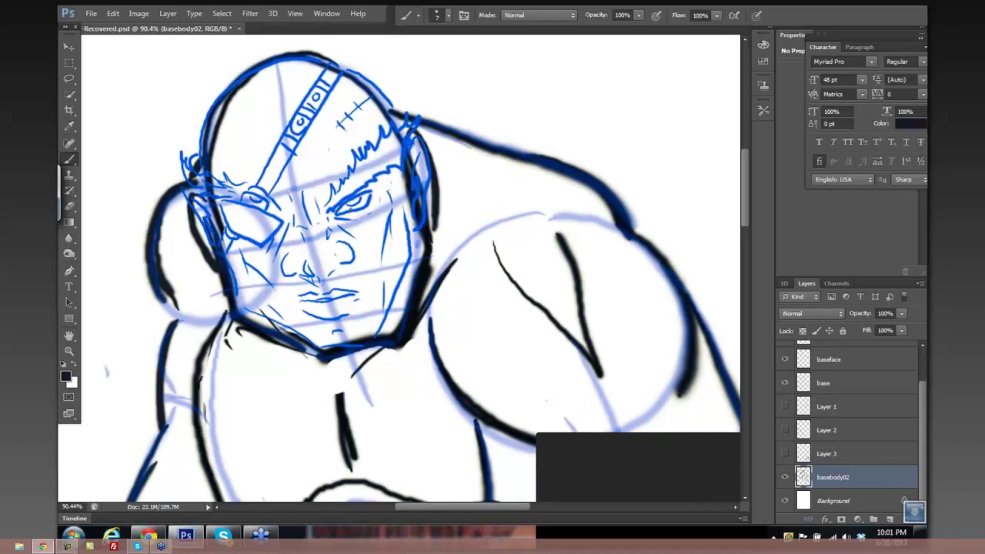
key(bracketright)
key(bracketright)
key(bracketleft)
key(bracketleft)
mouse_move(358, 198)
mouse_down()
mouse_move(374, 192)
mouse_move(353, 201)
mouse_up()
mouse_move(351, 205)
mouse_down()
mouse_move(357, 213)
mouse_move(340, 227)
mouse_move(387, 192)
mouse_move(373, 222)
mouse_up()
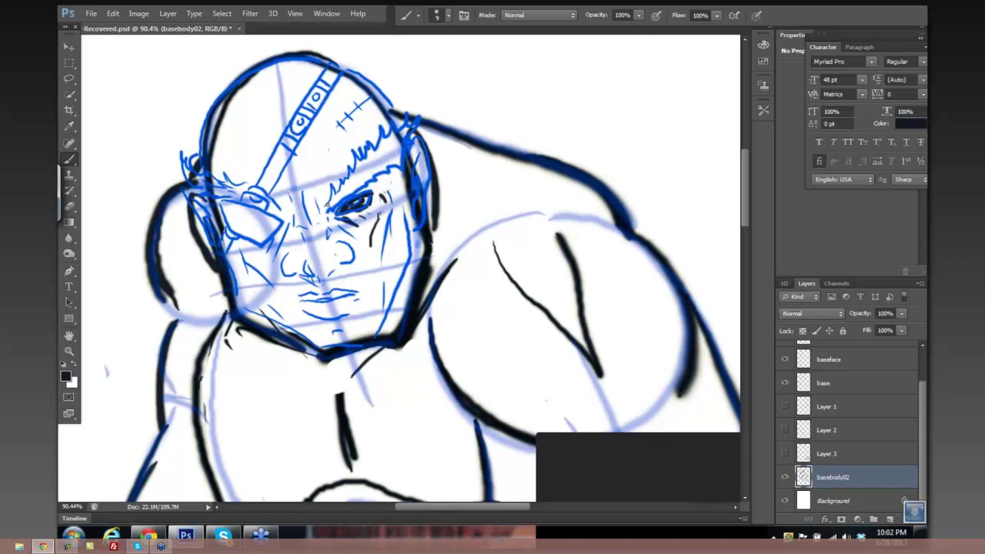
Ink the jagged eyebrow outline above the uncovered eye, darken its lower edge and fill it with short hair strokes.
mouse_move(327, 205)
mouse_down()
mouse_move(362, 147)
mouse_move(388, 132)
mouse_move(400, 142)
mouse_move(400, 176)
mouse_up()
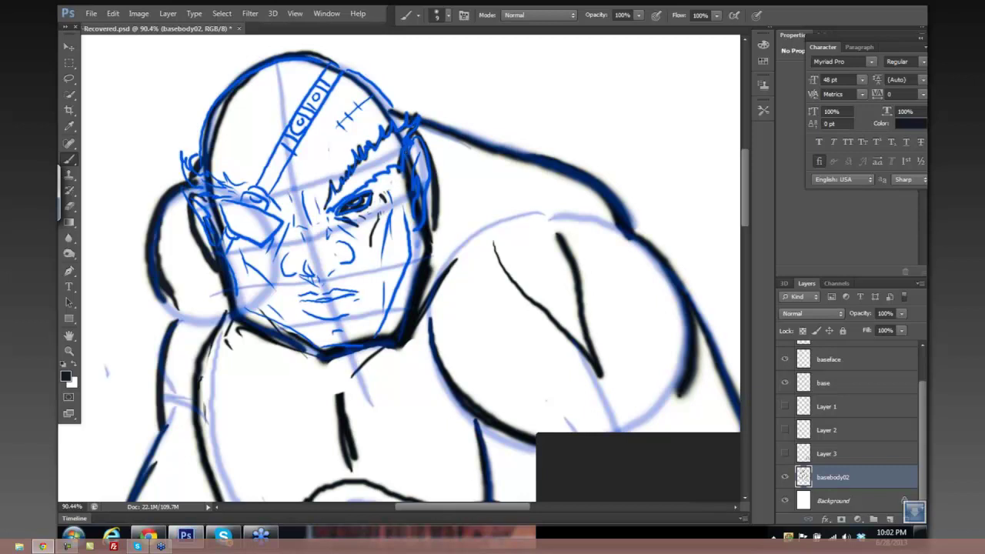
mouse_move(412, 128)
mouse_down()
mouse_move(416, 139)
mouse_move(383, 175)
mouse_move(328, 208)
mouse_move(343, 194)
mouse_up()
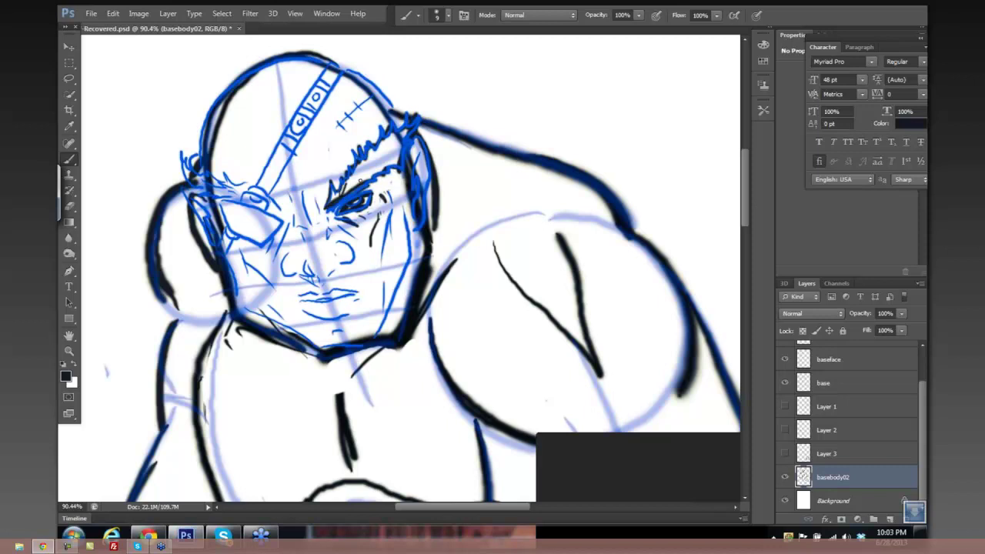
drag(357, 184, 365, 180)
drag(396, 142, 356, 180)
mouse_move(359, 174)
mouse_down()
mouse_move(347, 194)
mouse_move(349, 185)
mouse_up()
mouse_move(392, 153)
mouse_down()
mouse_move(386, 164)
mouse_move(394, 159)
mouse_move(384, 155)
mouse_up()
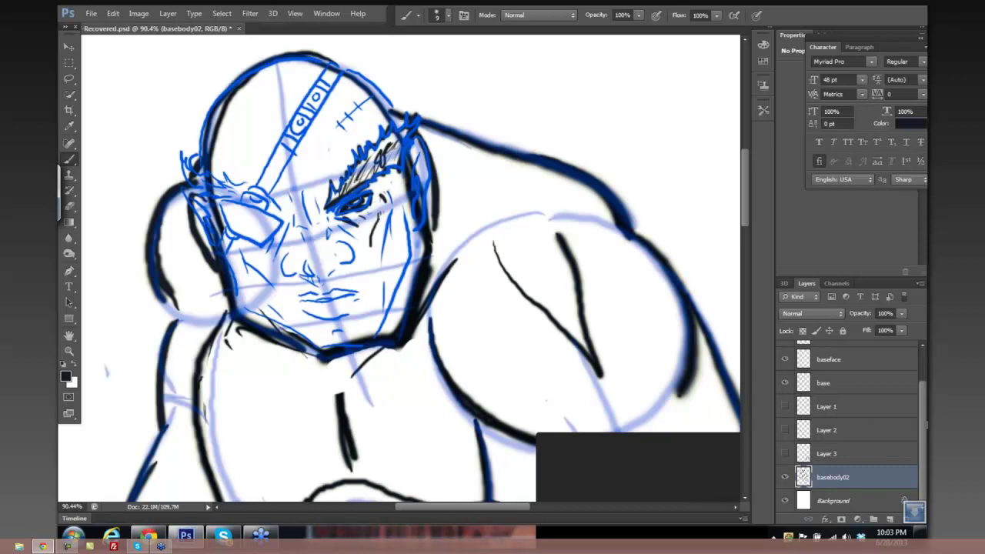
Ink wrinkle strokes at the outer corner of the uncovered eye with the baseface layer hidden, and show that layer again.
scroll(923, 383, up, 2)
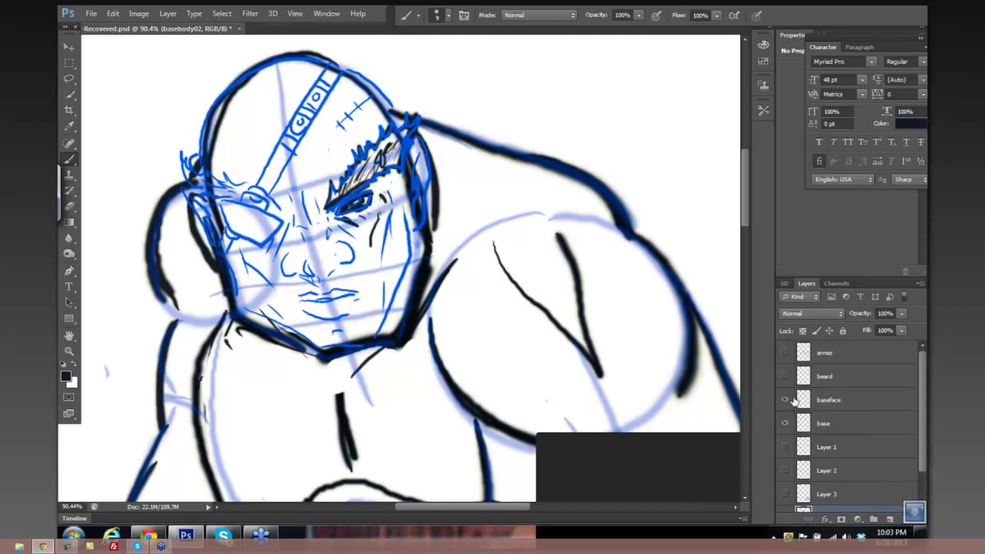
click(785, 400)
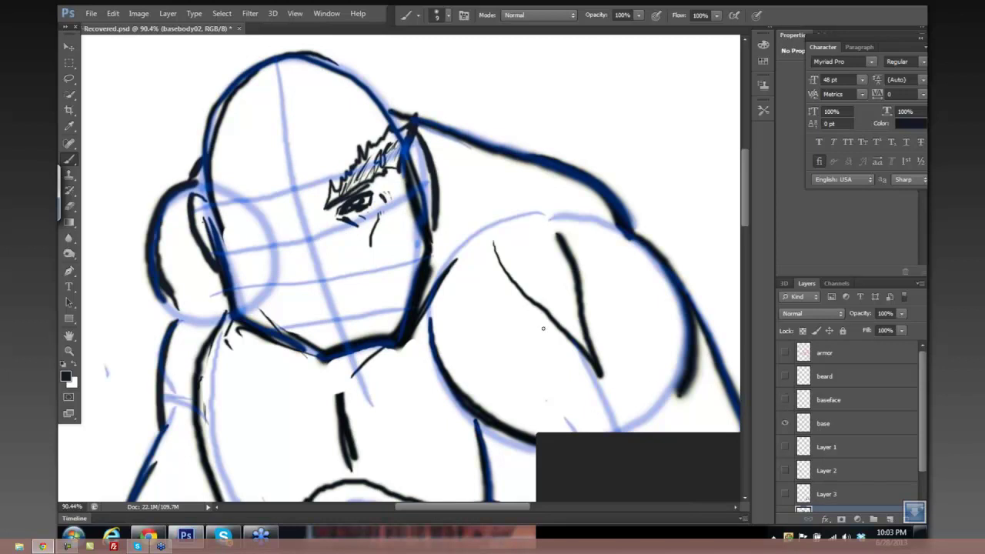
drag(381, 206, 377, 198)
mouse_move(377, 193)
mouse_down()
mouse_move(391, 184)
mouse_move(393, 202)
mouse_move(386, 186)
mouse_up()
drag(392, 184, 397, 179)
drag(383, 194, 387, 199)
click(784, 398)
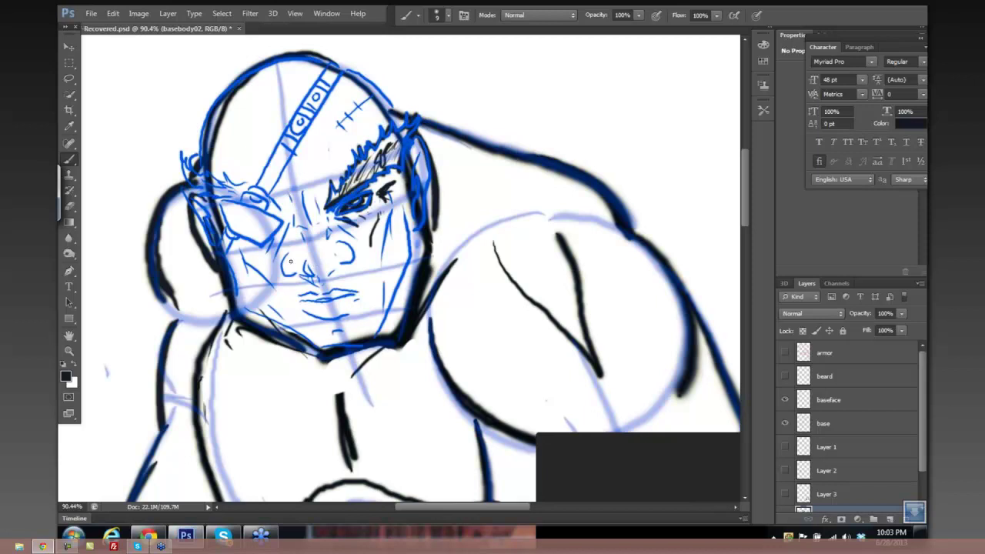
Ink the nostrils, nose tip and the creases running down beside the nose with a 10 px brush.
key(bracketright)
mouse_move(289, 255)
mouse_down()
mouse_move(280, 270)
mouse_move(291, 279)
mouse_move(293, 263)
mouse_move(305, 280)
mouse_move(333, 268)
mouse_move(325, 280)
mouse_move(310, 279)
mouse_move(342, 241)
mouse_move(348, 257)
mouse_move(342, 243)
mouse_up()
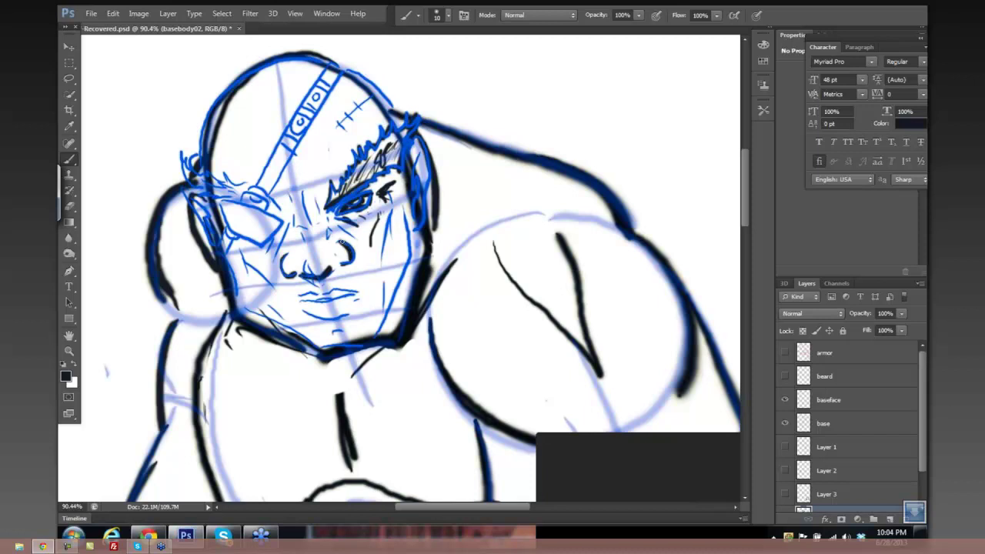
mouse_move(352, 246)
mouse_down()
mouse_move(367, 270)
mouse_move(353, 250)
mouse_up()
drag(287, 261, 279, 286)
mouse_move(306, 254)
mouse_down()
mouse_move(302, 269)
mouse_move(312, 268)
mouse_up()
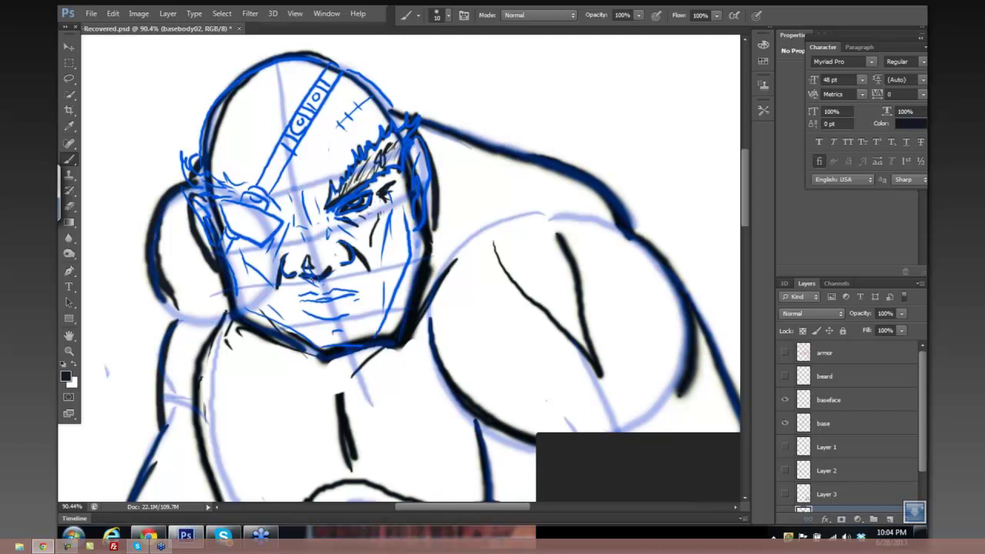
drag(282, 262, 287, 270)
Fill the eye patch solid black with a 25 px brush and check the inked face with the baseface layer hidden.
key(bracketright)
key(bracketright)
key(bracketright)
mouse_move(258, 211)
mouse_down()
mouse_move(266, 242)
mouse_move(223, 212)
mouse_move(258, 242)
mouse_move(219, 219)
mouse_move(254, 239)
mouse_move(271, 219)
mouse_move(228, 212)
mouse_move(262, 225)
mouse_move(239, 227)
mouse_move(267, 224)
mouse_up()
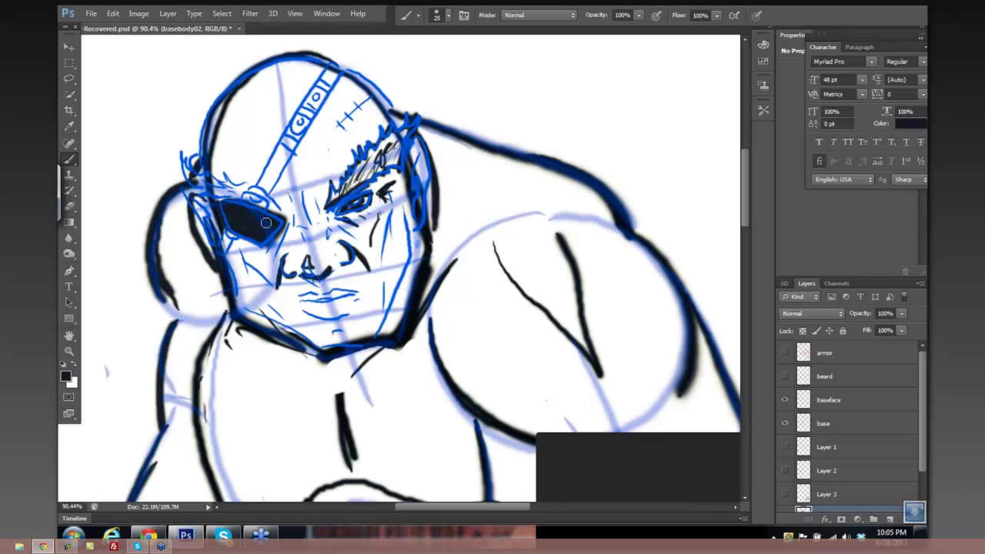
click(786, 400)
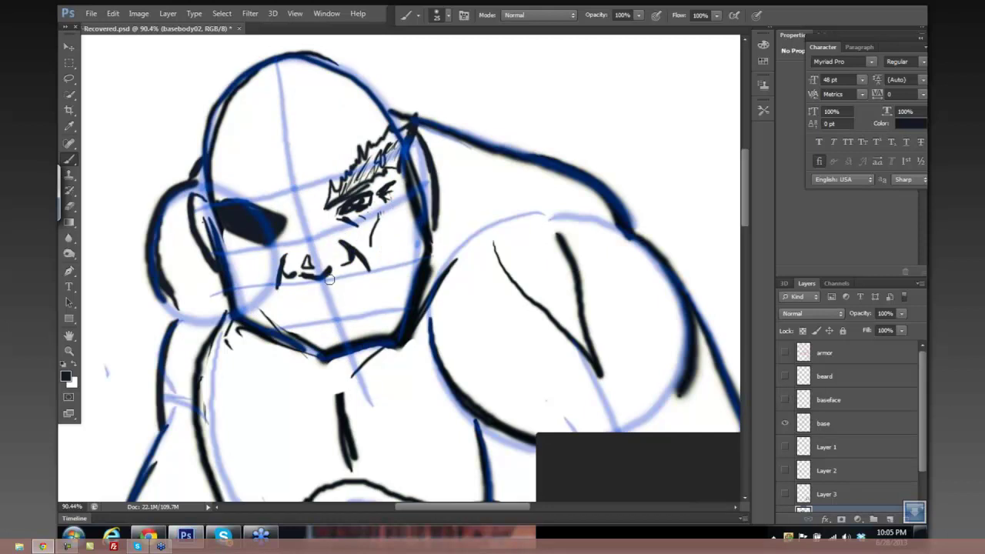
drag(348, 245, 356, 262)
click(785, 399)
Ink the ring joining the strap to the top of the eye patch with a 9 px brush.
key(bracketleft)
key(bracketleft)
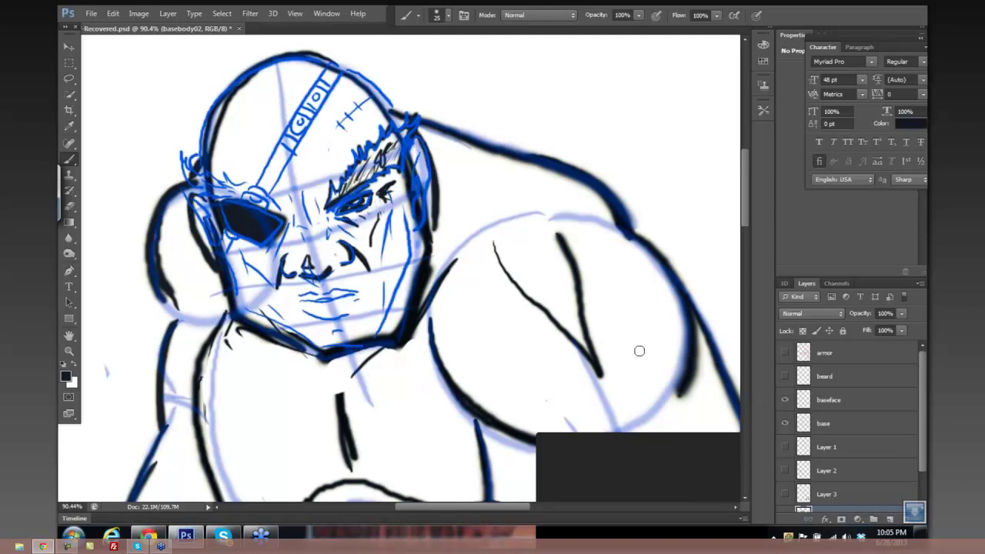
key(bracketleft)
mouse_move(242, 193)
mouse_down()
mouse_move(267, 195)
mouse_move(272, 206)
mouse_move(257, 190)
mouse_move(243, 194)
mouse_move(267, 205)
mouse_up()
mouse_move(241, 192)
mouse_down()
mouse_move(269, 205)
mouse_move(259, 215)
mouse_move(267, 187)
mouse_up()
Ink the edge of the eye patch strap across the forehead and the round studs and bars on its upper part.
click(307, 142)
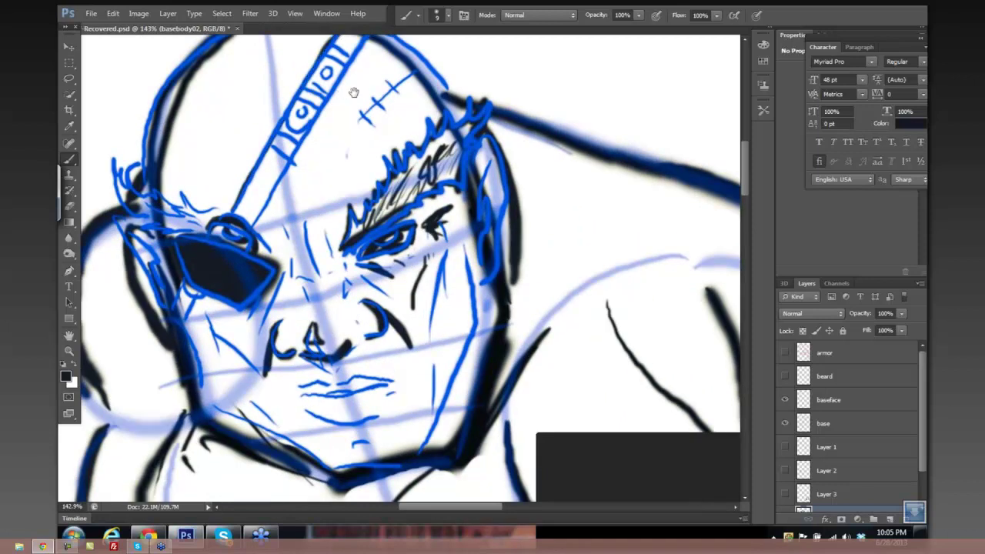
drag(353, 93, 356, 156)
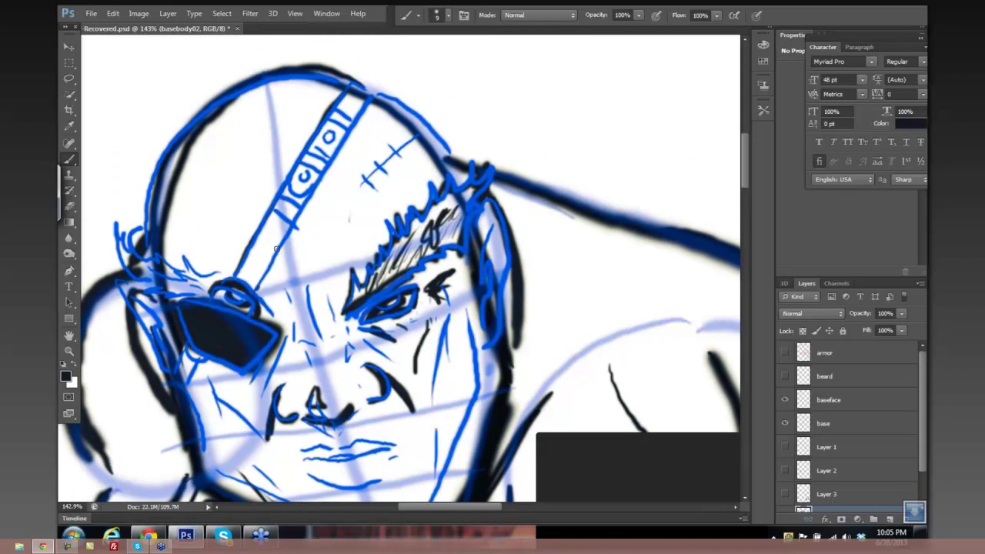
mouse_move(265, 285)
mouse_down()
mouse_move(278, 248)
mouse_move(382, 100)
mouse_up()
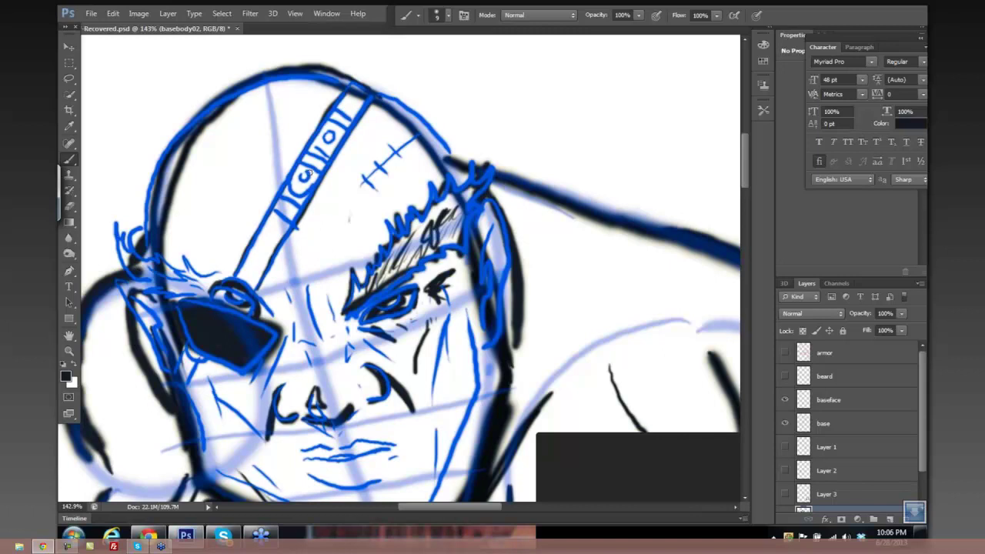
drag(304, 161, 308, 166)
mouse_move(323, 162)
mouse_down()
mouse_move(297, 179)
mouse_move(309, 188)
mouse_move(297, 191)
mouse_move(311, 170)
mouse_move(301, 168)
mouse_move(308, 182)
mouse_up()
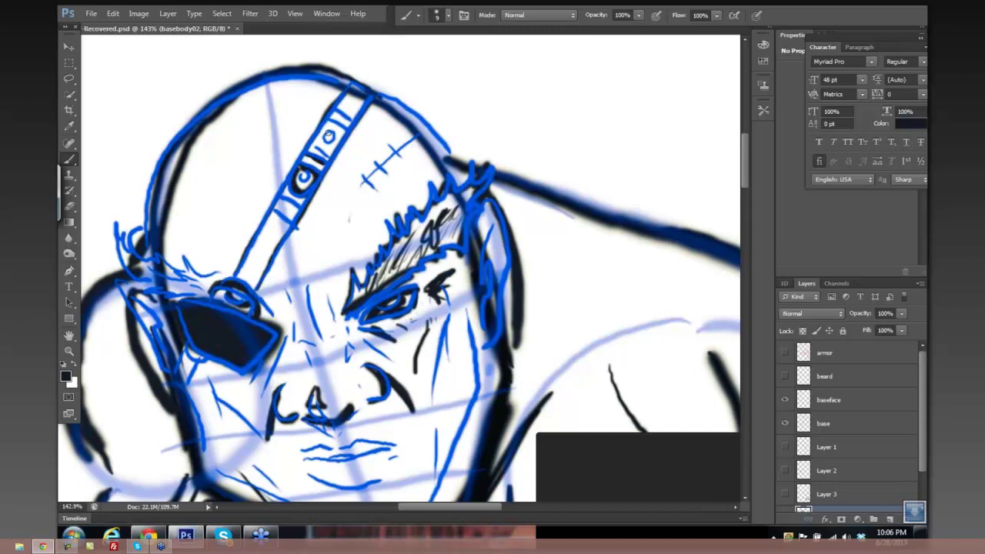
drag(323, 144, 351, 108)
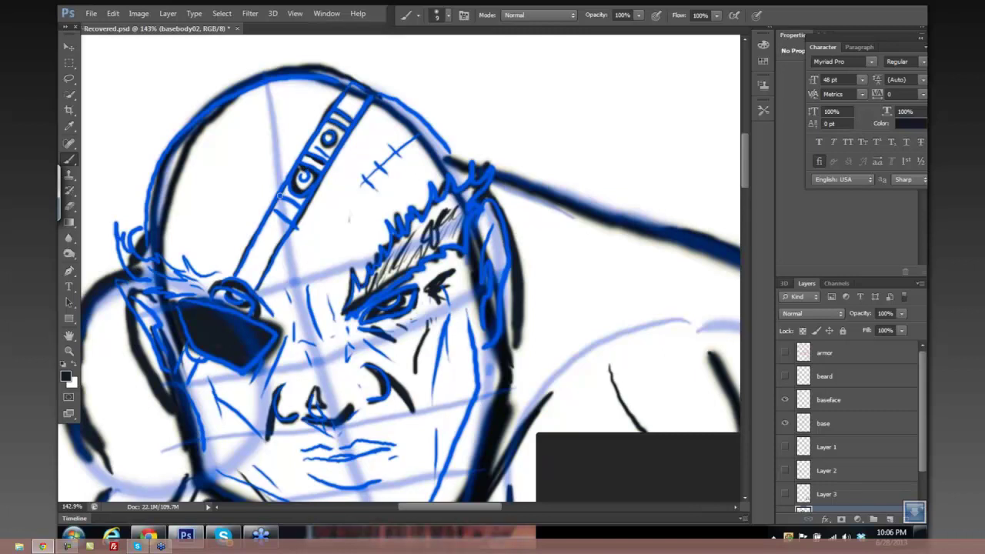
Ink the crossbars, small dots and fine edge lines on the strap's lower part, and check the figure with the baseface layer hidden.
mouse_move(281, 196)
mouse_down()
mouse_move(301, 205)
mouse_move(279, 209)
mouse_move(271, 235)
mouse_up()
click(264, 254)
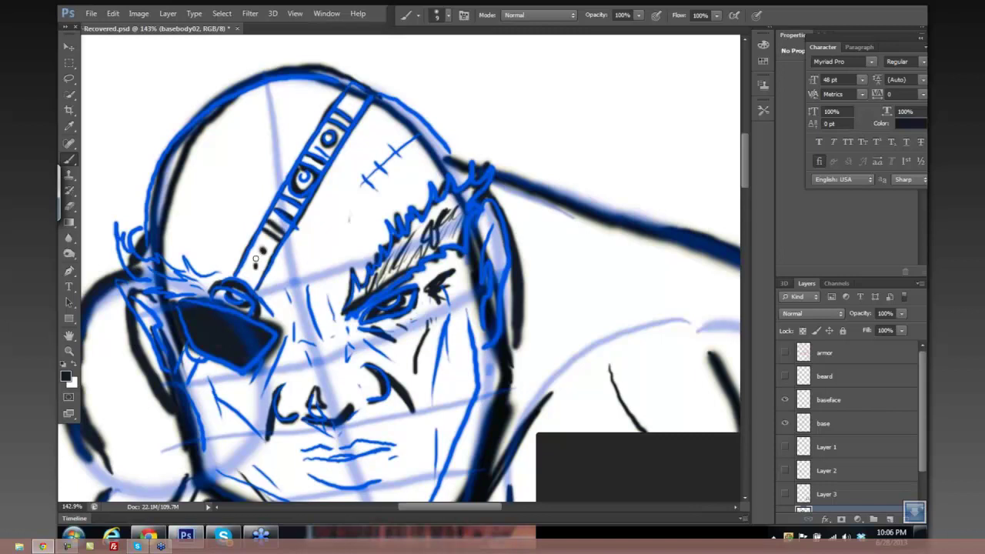
click(257, 256)
mouse_move(246, 270)
mouse_down()
mouse_move(262, 238)
mouse_move(248, 282)
mouse_move(275, 245)
mouse_up()
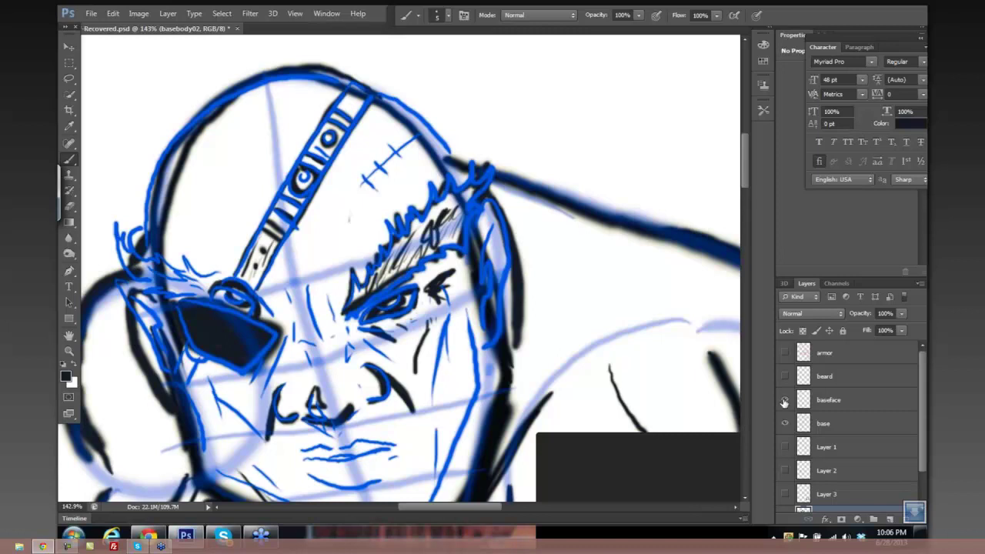
click(785, 401)
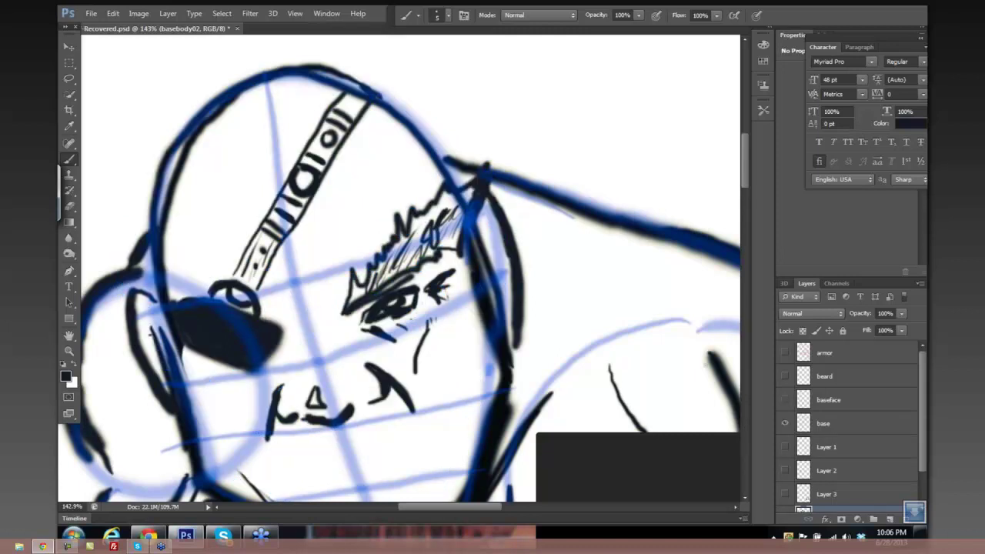
scroll(593, 294, down, 5)
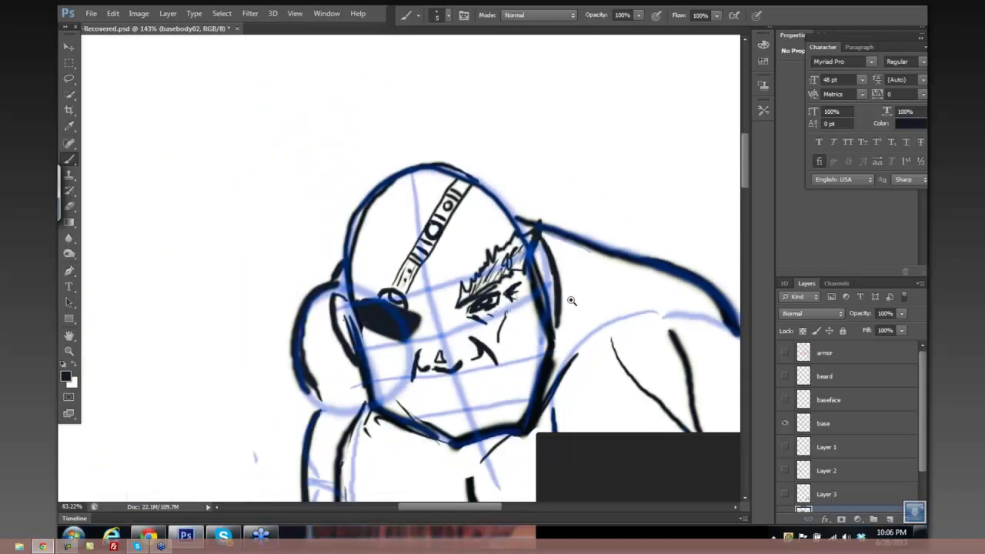
scroll(571, 271, down, 3)
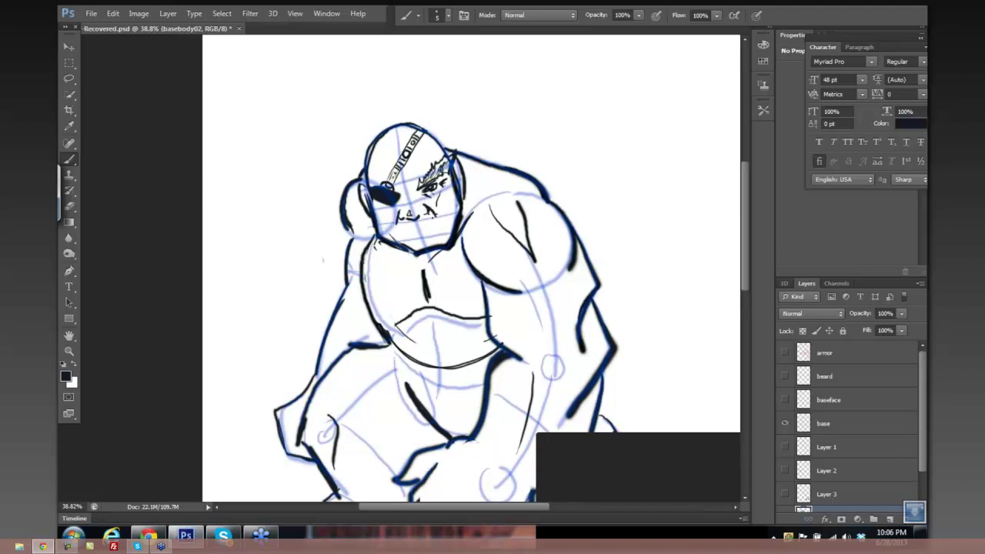
key(ctrl+z)
drag(419, 204, 447, 212)
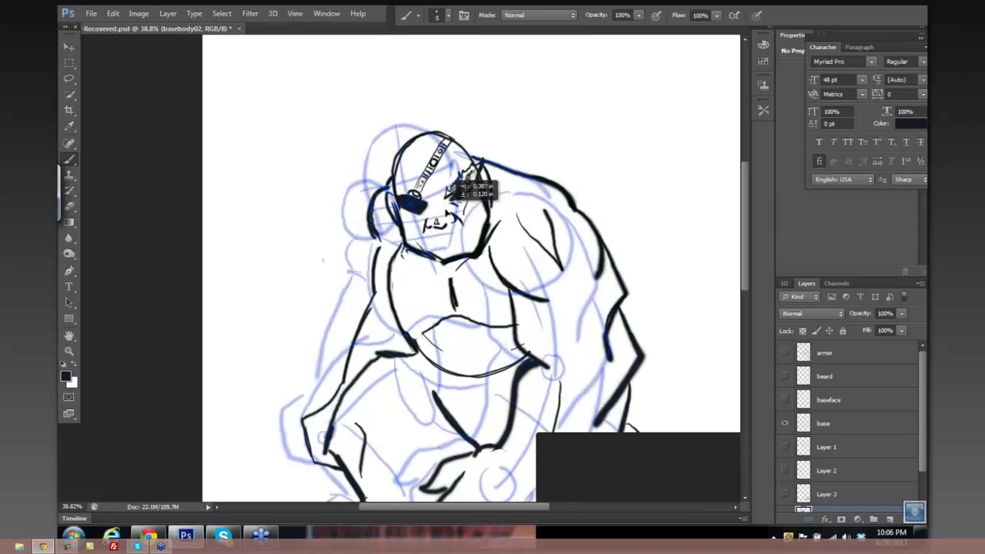
key(ctrl+z)
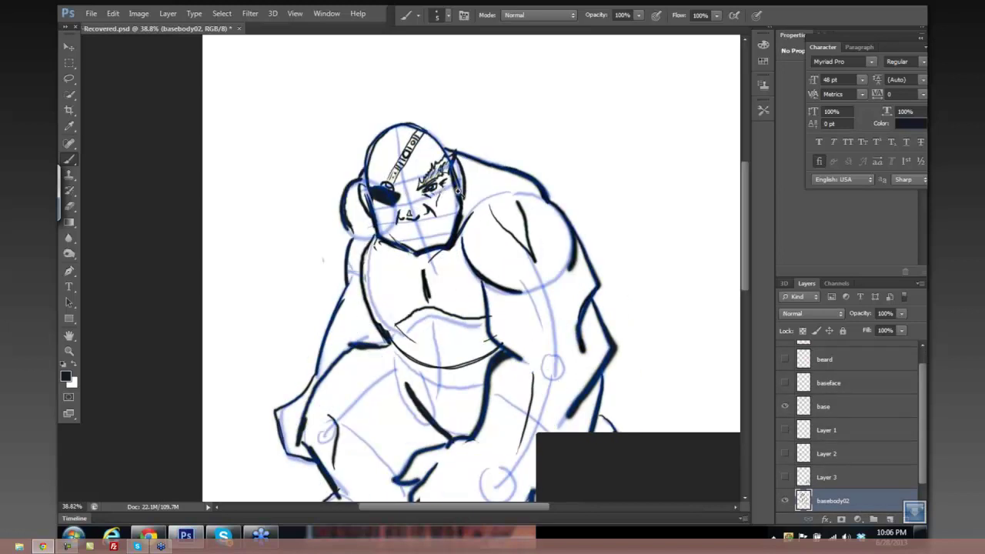
Ink the lower part of the eyepatch strap, running from the patch down to the jaw edge.
scroll(458, 191, up, 5)
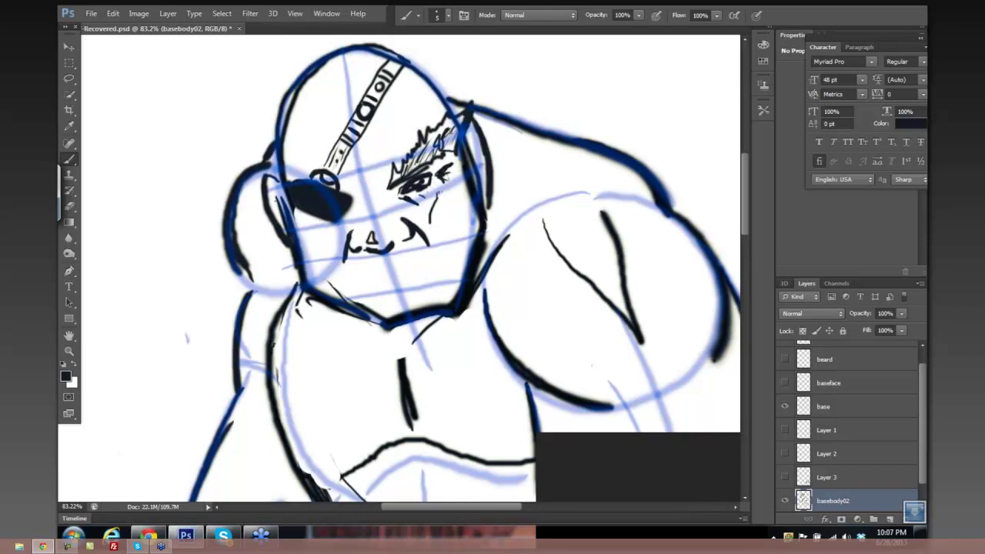
mouse_move(299, 231)
mouse_down()
mouse_move(308, 214)
mouse_move(302, 227)
mouse_up()
mouse_move(322, 221)
mouse_down()
mouse_move(305, 261)
mouse_move(303, 235)
mouse_up()
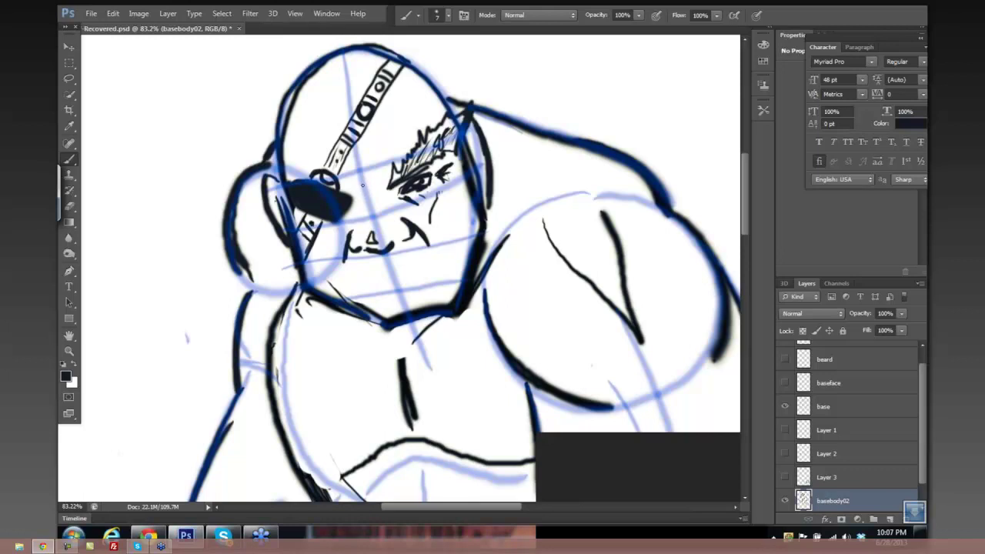
Show the baseface layer and ink the creases on the cheek below the uncovered eye with a size 20 brush.
click(785, 383)
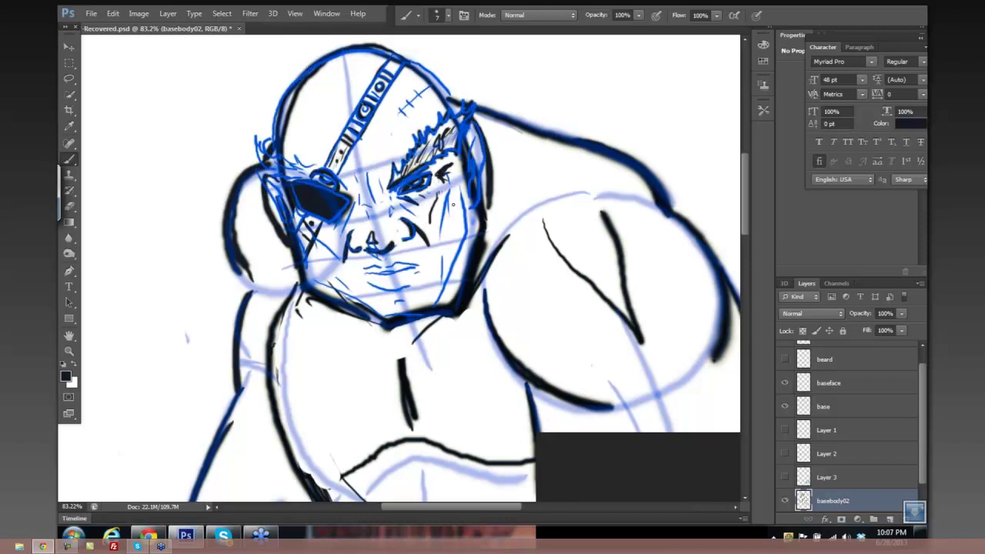
key(bracketright)
key(bracketright)
key(bracketright)
key(bracketright)
mouse_move(442, 210)
mouse_down()
mouse_move(442, 242)
mouse_move(450, 191)
mouse_move(432, 304)
mouse_up()
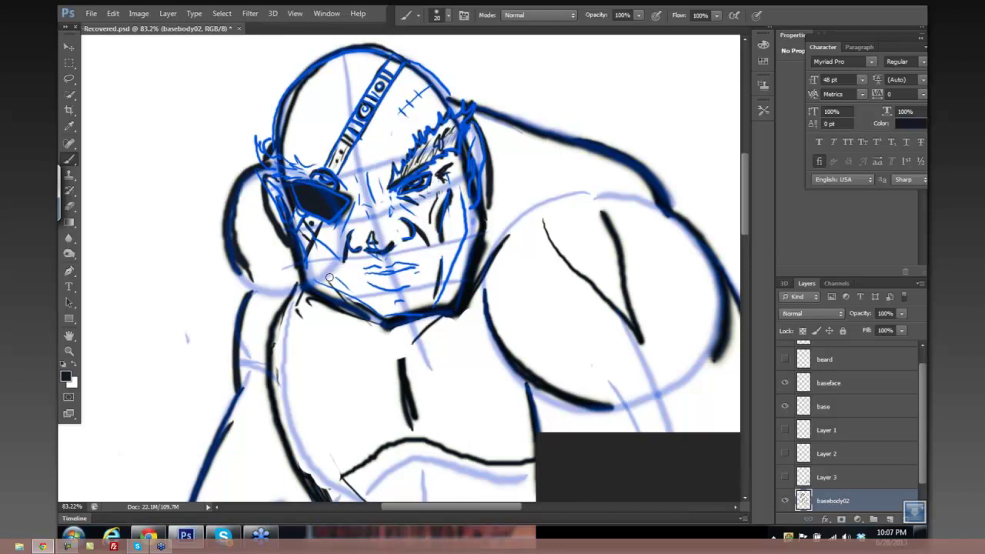
Ink short contour strokes along the jaw and the frown lines between the eyes.
drag(335, 283, 368, 312)
drag(435, 306, 437, 291)
mouse_move(366, 165)
mouse_down()
mouse_move(381, 191)
mouse_move(367, 197)
mouse_move(359, 188)
mouse_move(390, 204)
mouse_up()
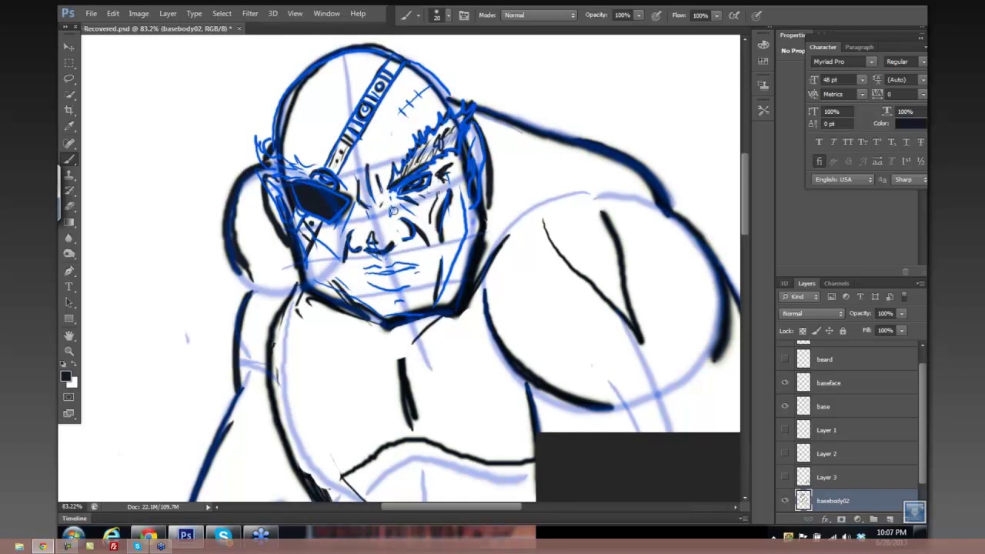
key(ctrl+minus)
key(ctrl+minus)
key(ctrl+minus)
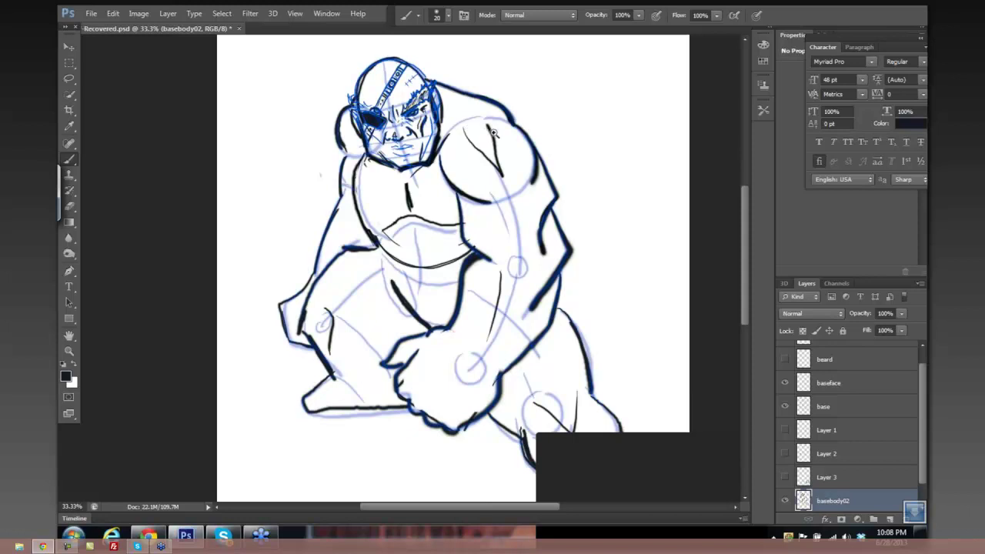
scroll(486, 134, up, 3)
drag(467, 107, 507, 175)
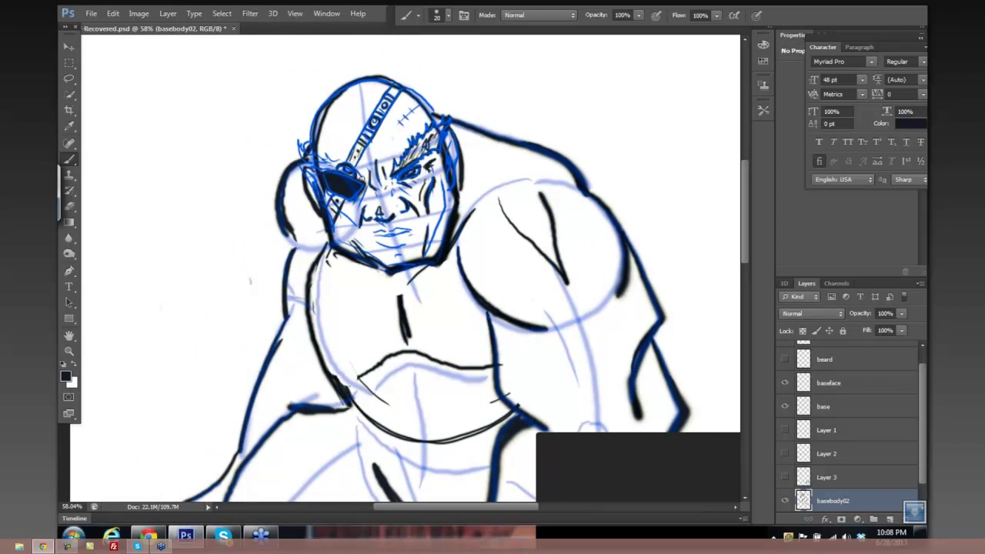
drag(370, 164, 388, 169)
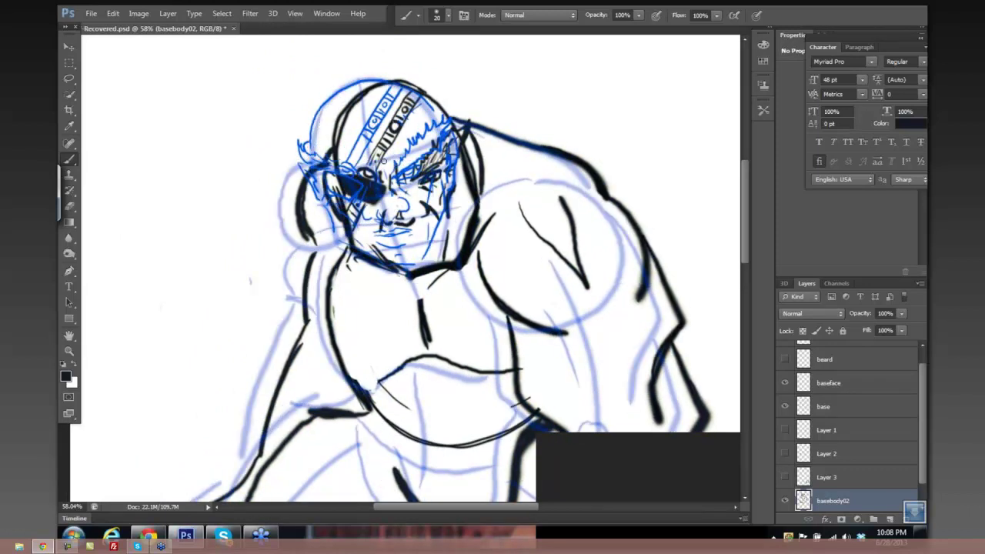
scroll(383, 158, up, 1)
scroll(419, 166, up, 1)
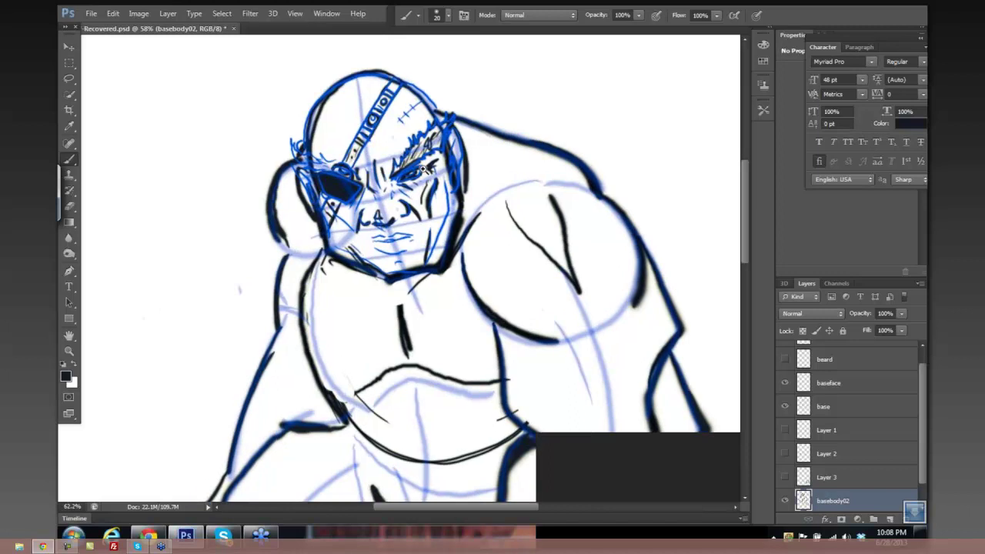
Ink the bushy eyebrow with its curled tip above the eyepatch, using a size 10 brush.
scroll(423, 168, up, 5)
key(bracketleft)
key(bracketleft)
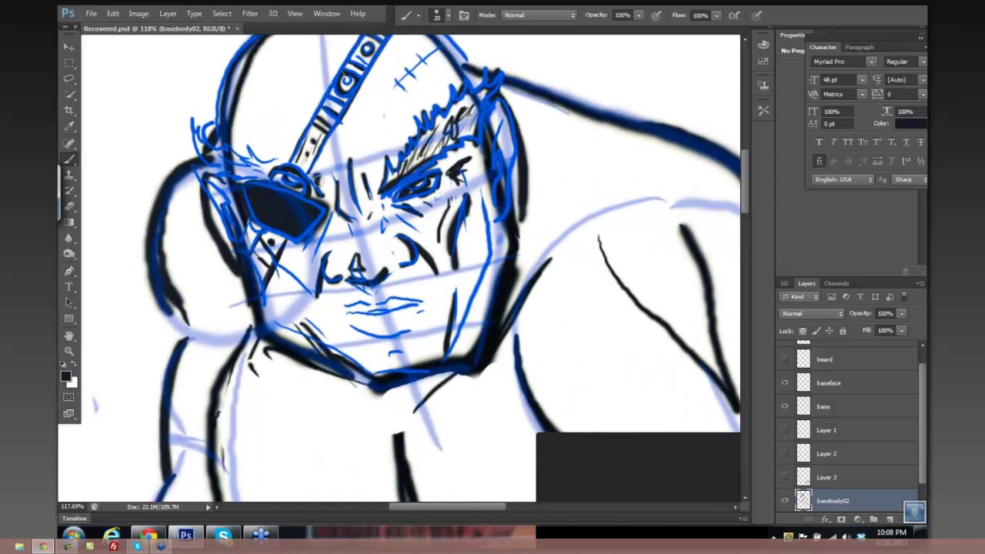
mouse_move(314, 174)
mouse_down()
mouse_move(228, 132)
mouse_move(205, 137)
mouse_move(203, 106)
mouse_up()
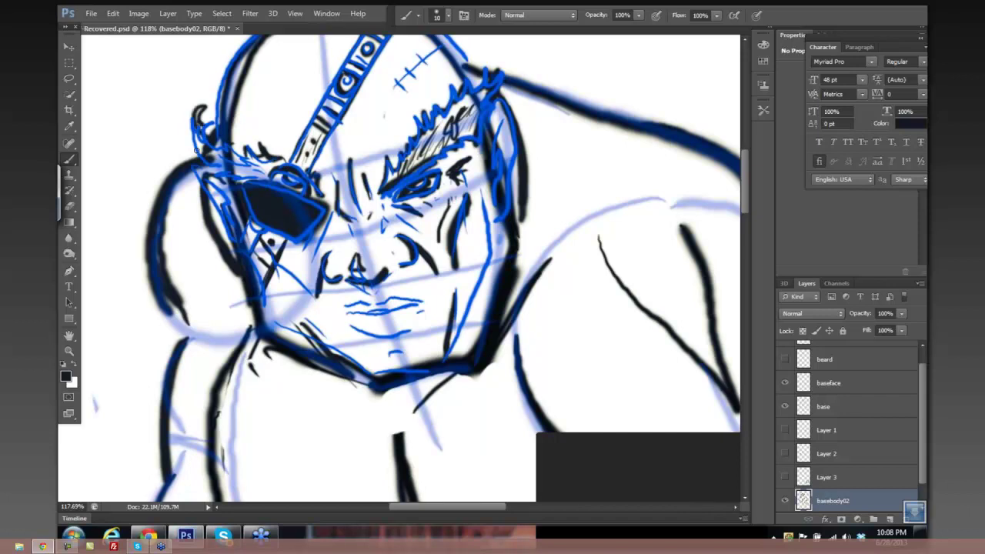
mouse_move(197, 150)
mouse_down()
mouse_move(220, 169)
mouse_move(271, 162)
mouse_move(280, 177)
mouse_up()
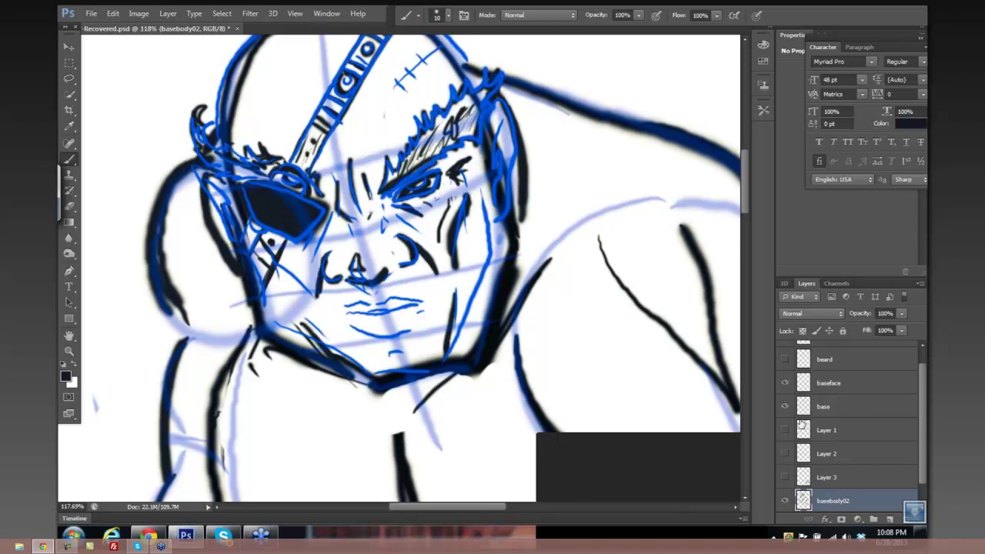
Hide the baseface and base layers and review the inked body on its own.
click(785, 384)
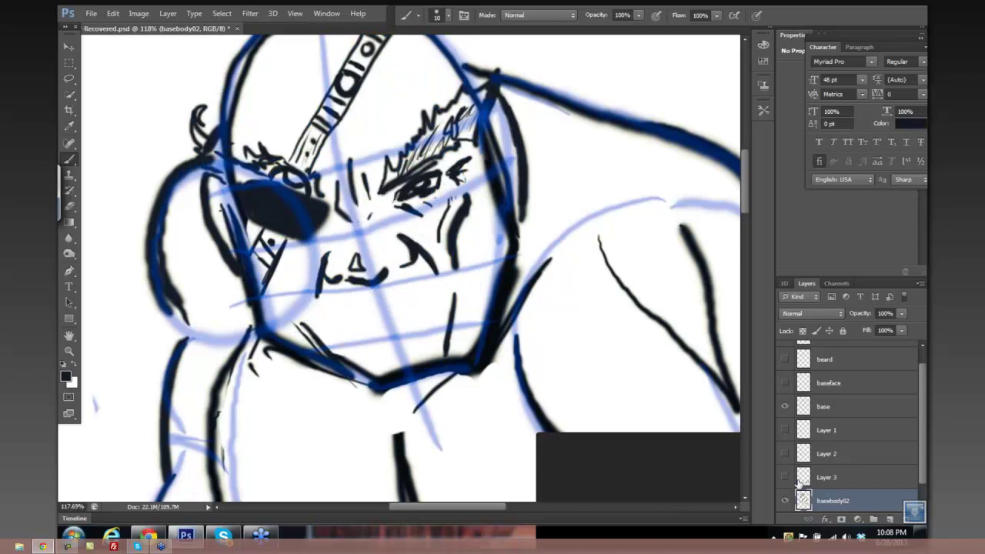
click(785, 409)
scroll(607, 315, down, 4)
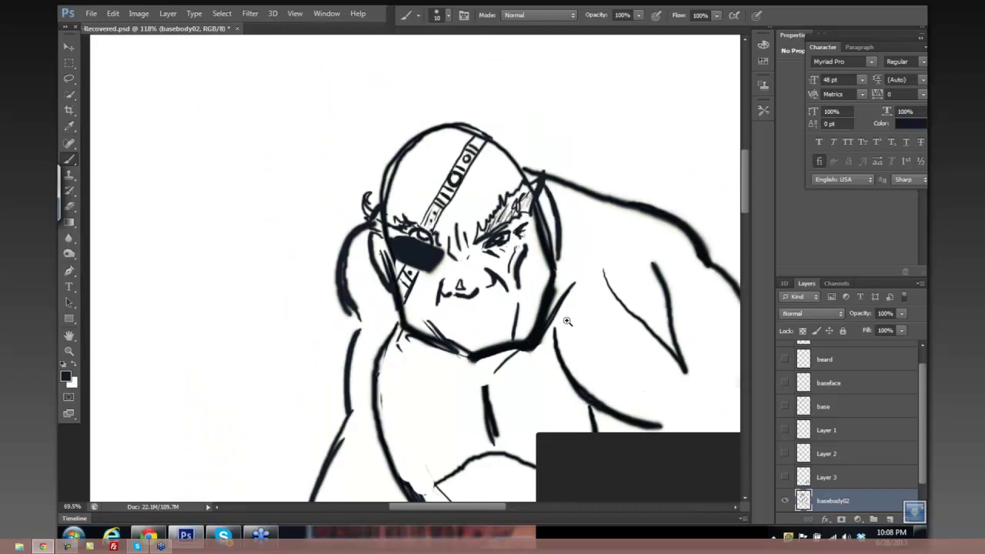
drag(561, 288, 434, 128)
scroll(534, 225, down, 1)
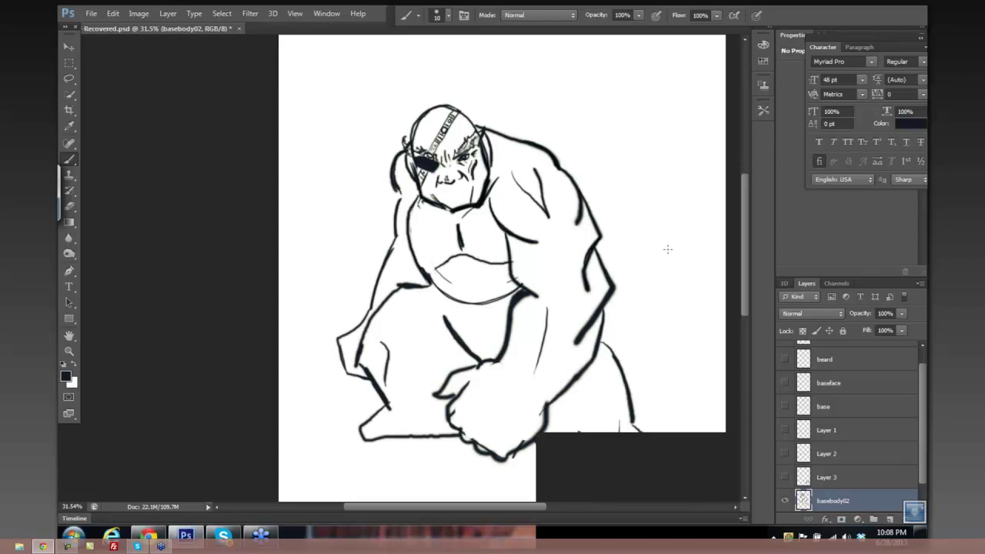
click(71, 49)
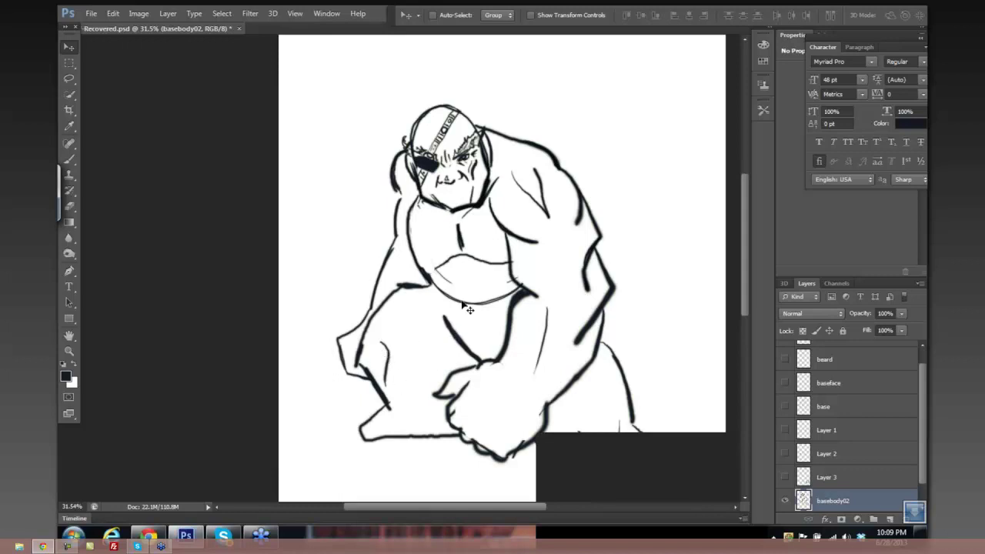
drag(494, 286, 413, 165)
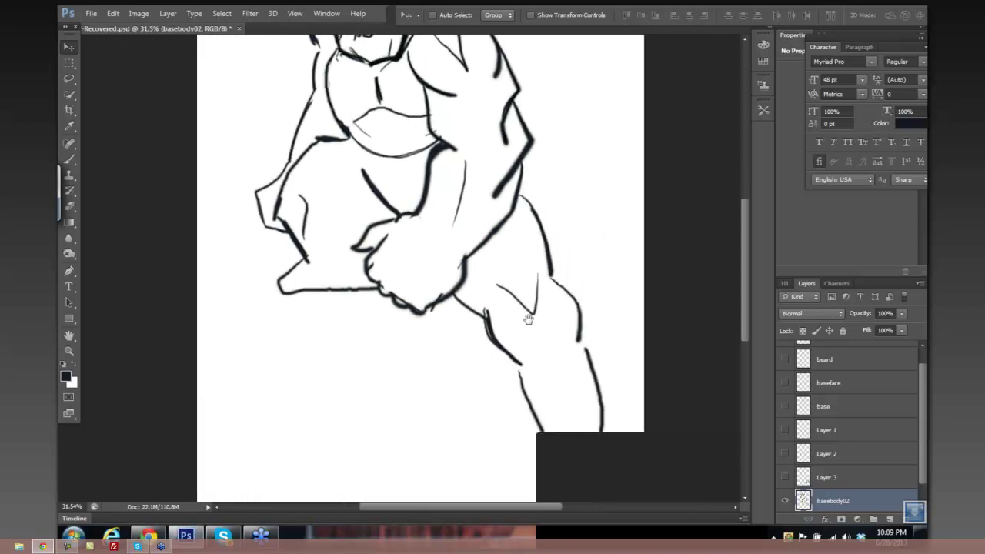
drag(529, 214, 545, 345)
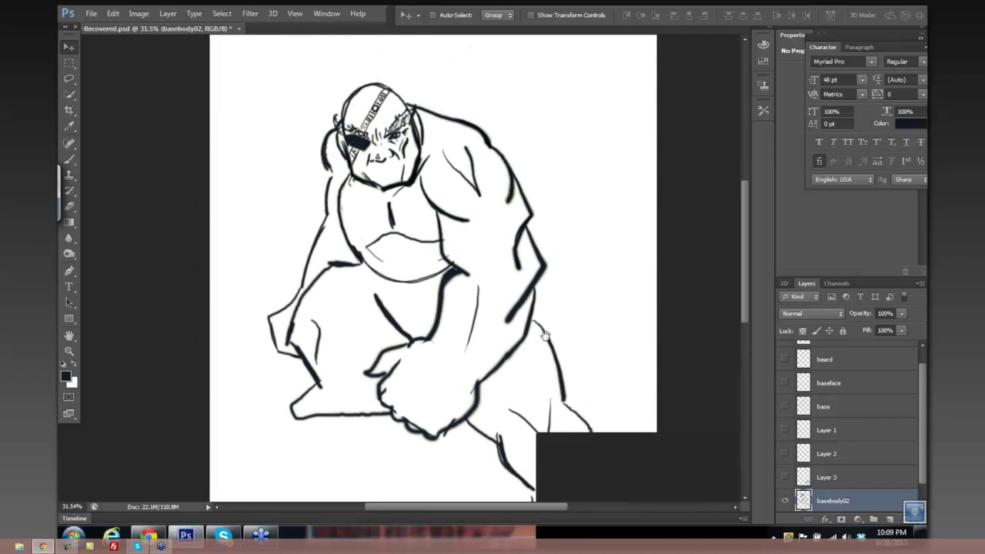
Show the baseface layer and ink the lips over the sketch with the Brush tool at size 10.
click(784, 382)
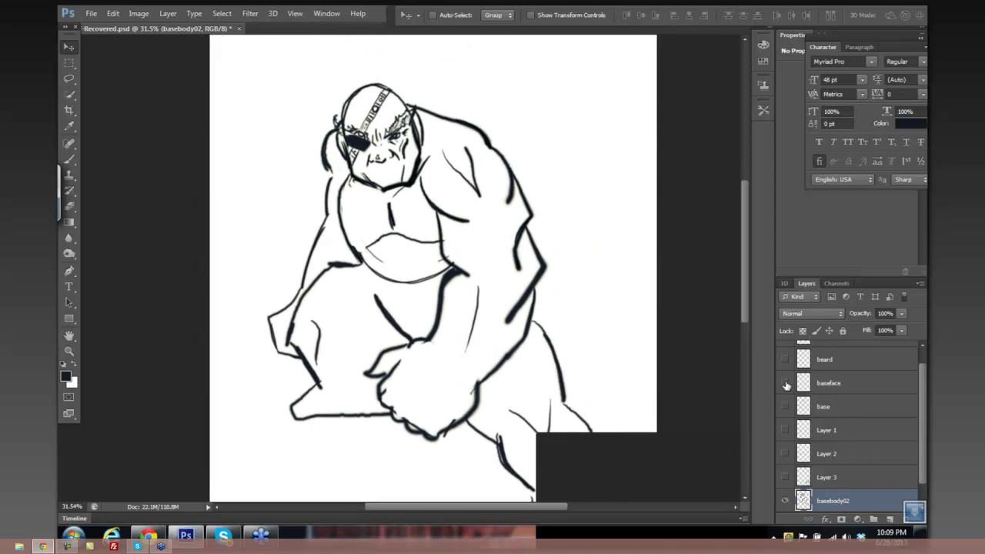
ctrl+click(512, 258)
scroll(503, 187, up, 4)
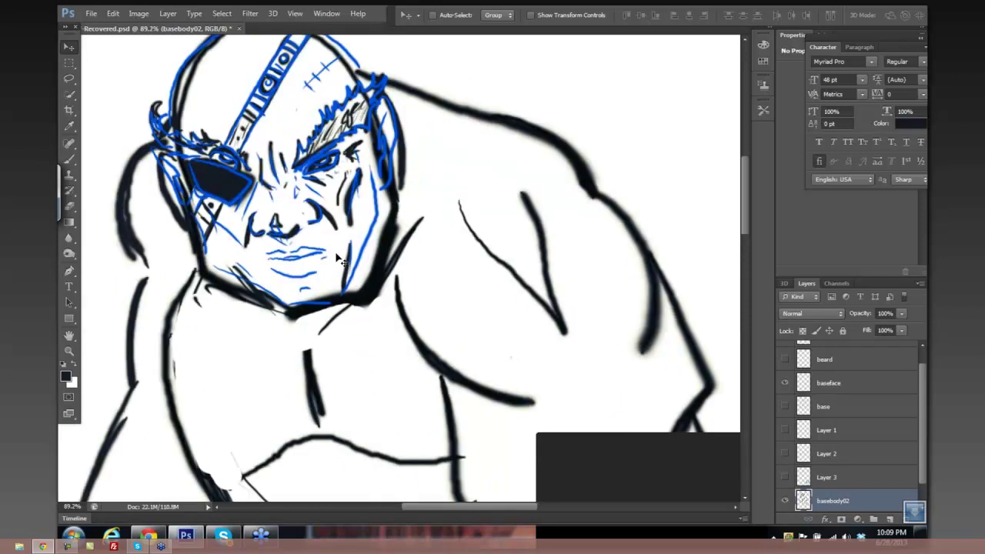
key(b)
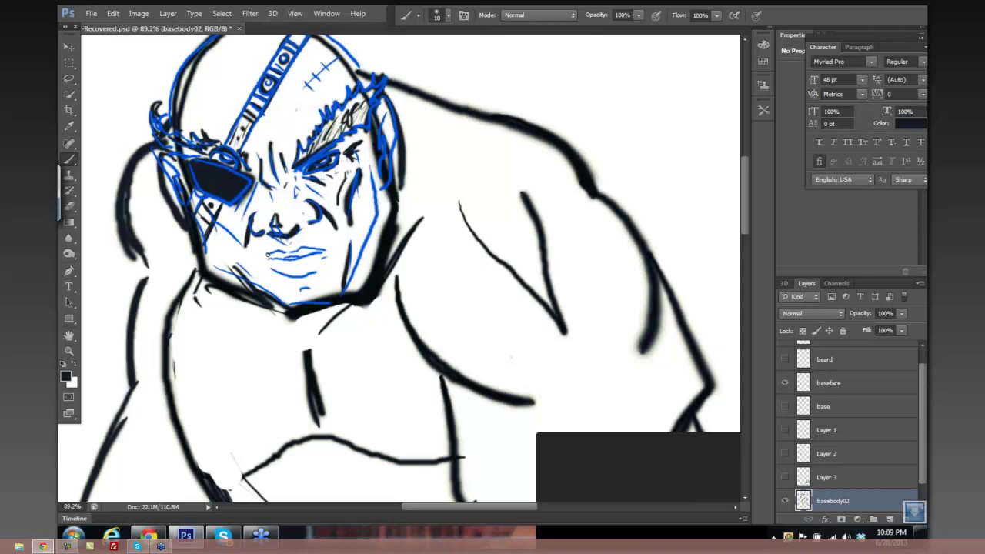
drag(271, 251, 263, 255)
drag(320, 248, 297, 251)
drag(304, 257, 297, 256)
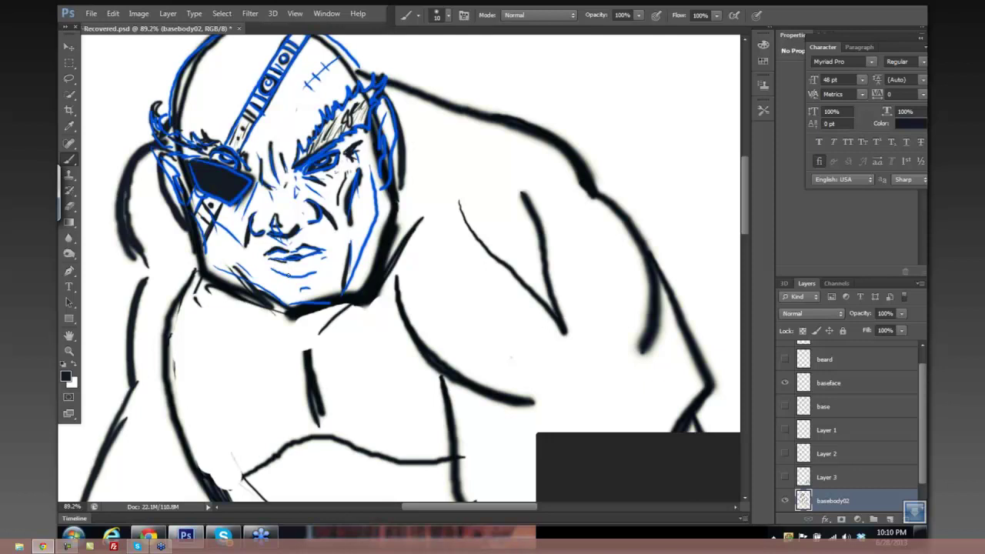
Ink the line beneath the lower lip and hatch the lip with a size 7 brush.
mouse_move(290, 269)
mouse_down()
mouse_move(273, 277)
mouse_move(316, 279)
mouse_move(297, 272)
mouse_move(307, 269)
mouse_up()
key(bracketleft)
mouse_move(313, 257)
mouse_down()
mouse_move(314, 267)
mouse_move(283, 265)
mouse_up()
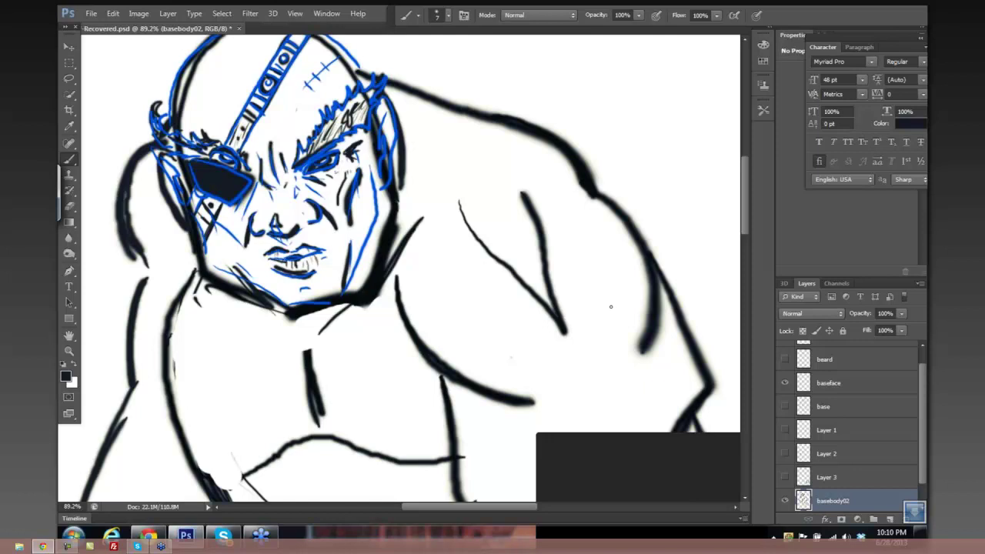
Hide the baseface layer and review the whole inked figure.
click(785, 383)
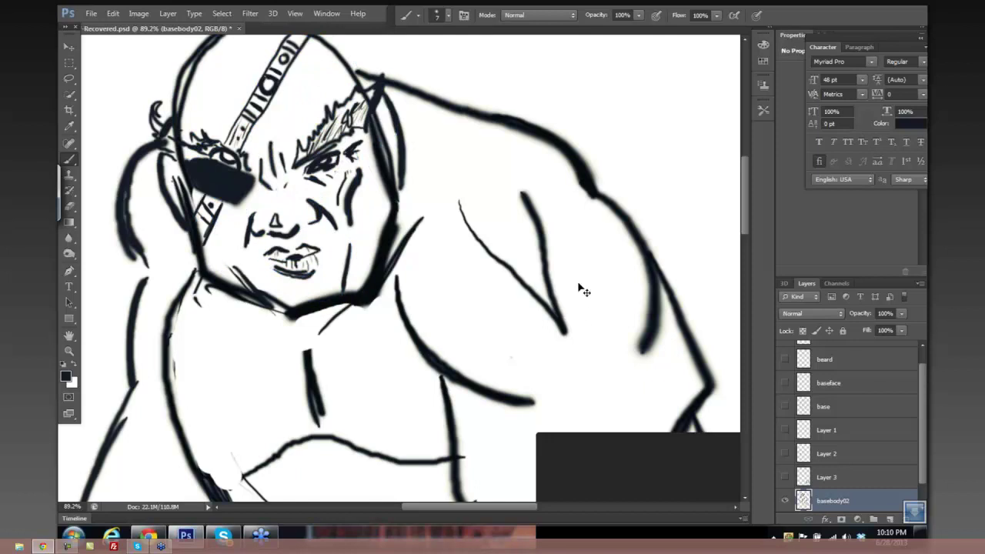
scroll(569, 282, down, 4)
scroll(535, 240, down, 3)
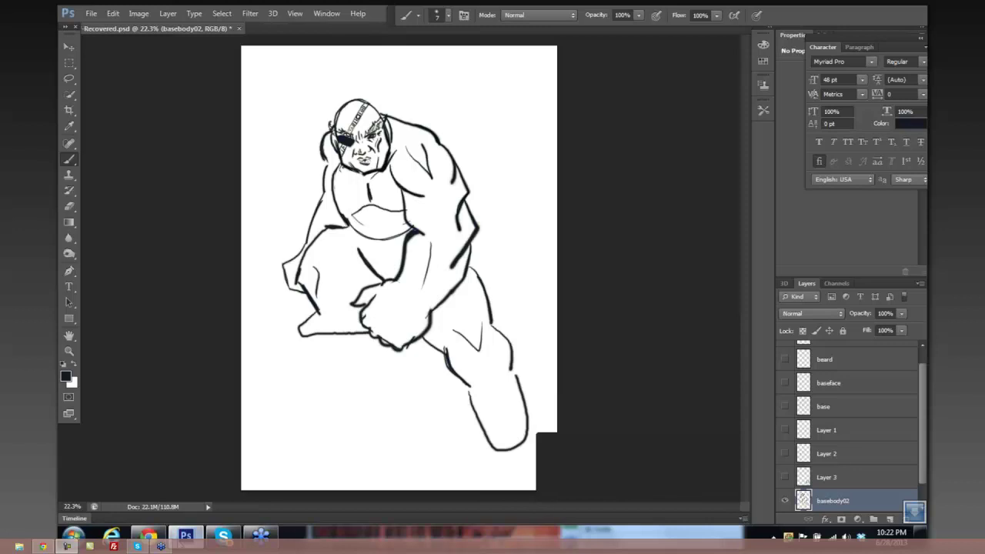
key(ctrl+shift+alt+n)
drag(396, 229, 394, 231)
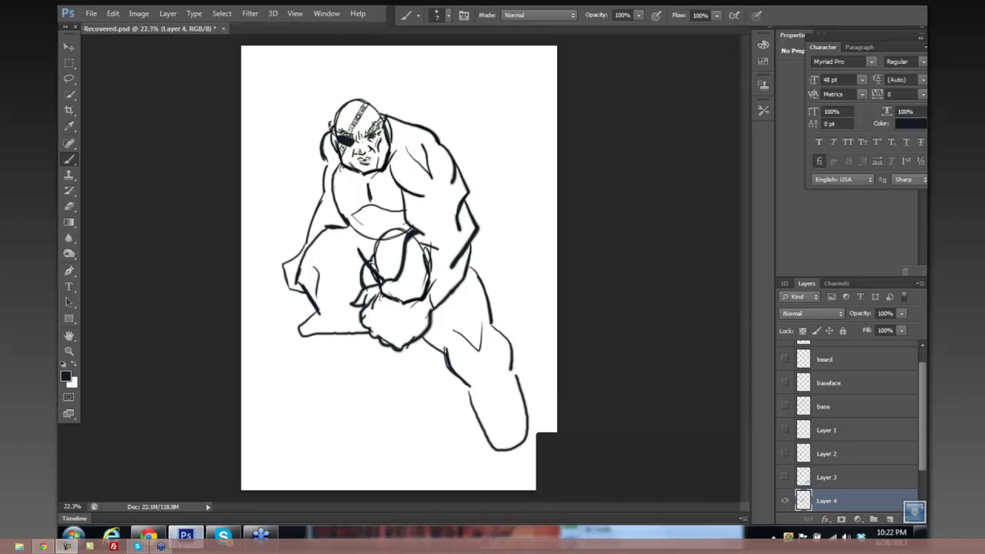
key(Delete)
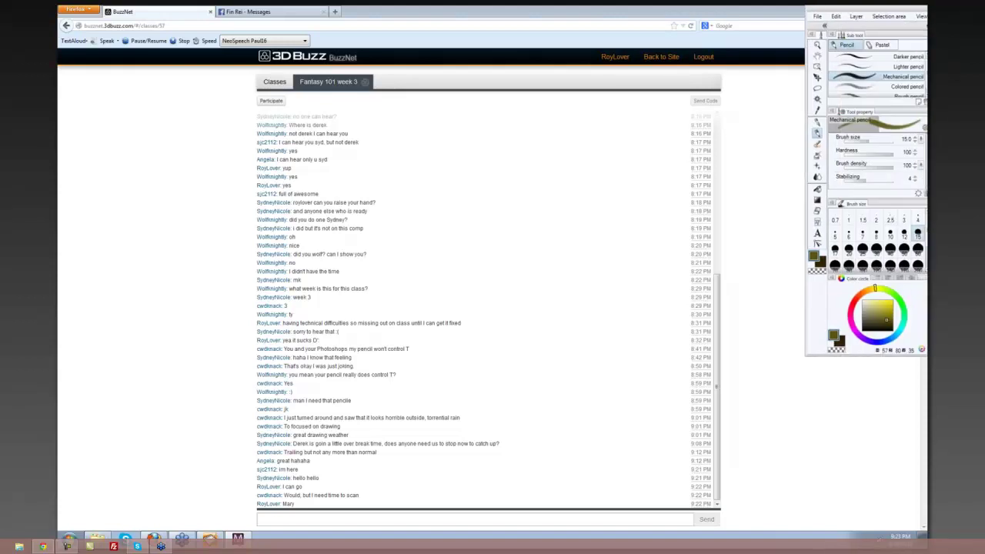
Bring the Manga Studio window fully onto the screen and maximize it.
drag(870, 10, 875, 9)
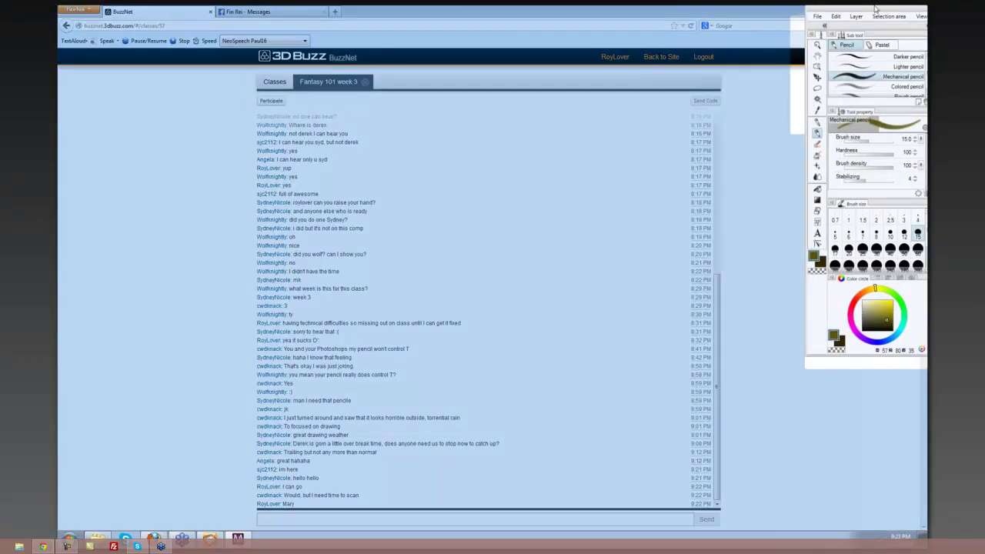
drag(875, 8, 423, 65)
double_click(422, 65)
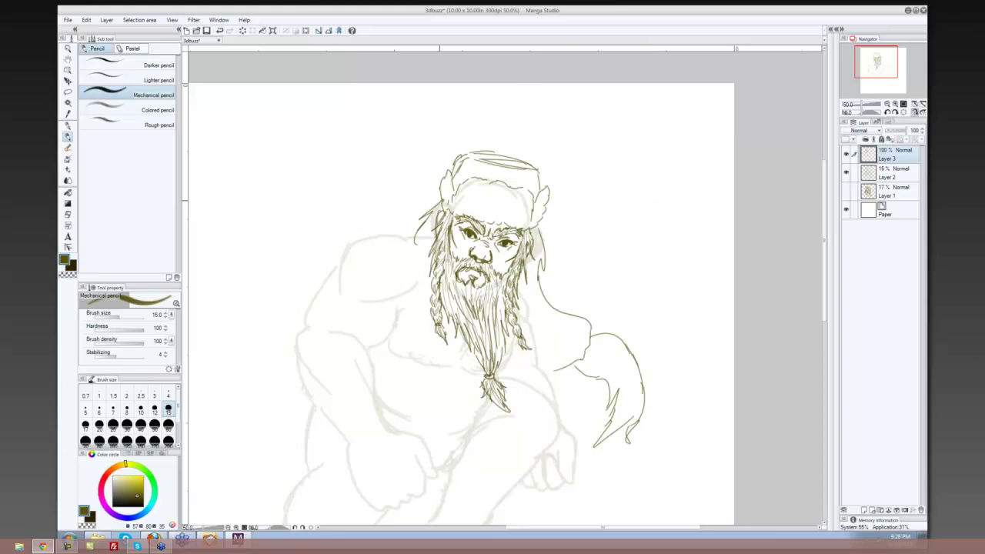
Return to the Photoshop drawing, show the beard layer over the inked figure and view it up close.
mouse_move(181, 537)
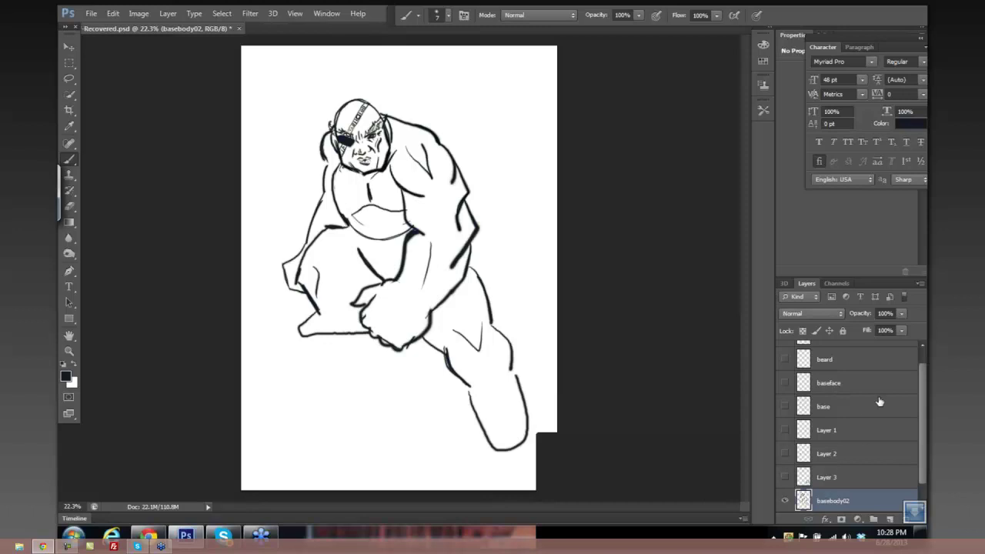
drag(924, 387, 925, 371)
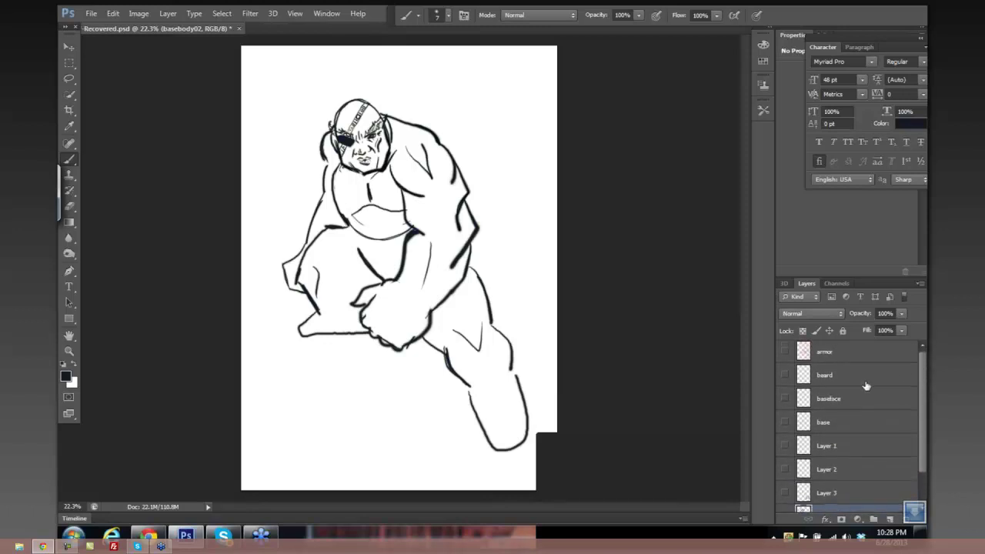
click(786, 375)
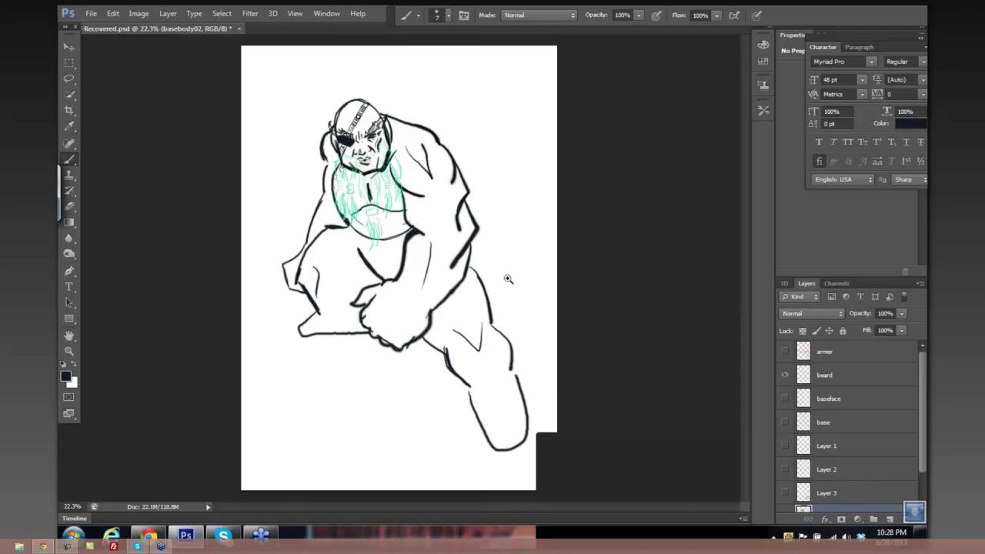
scroll(505, 274, up, 3)
drag(509, 231, 532, 267)
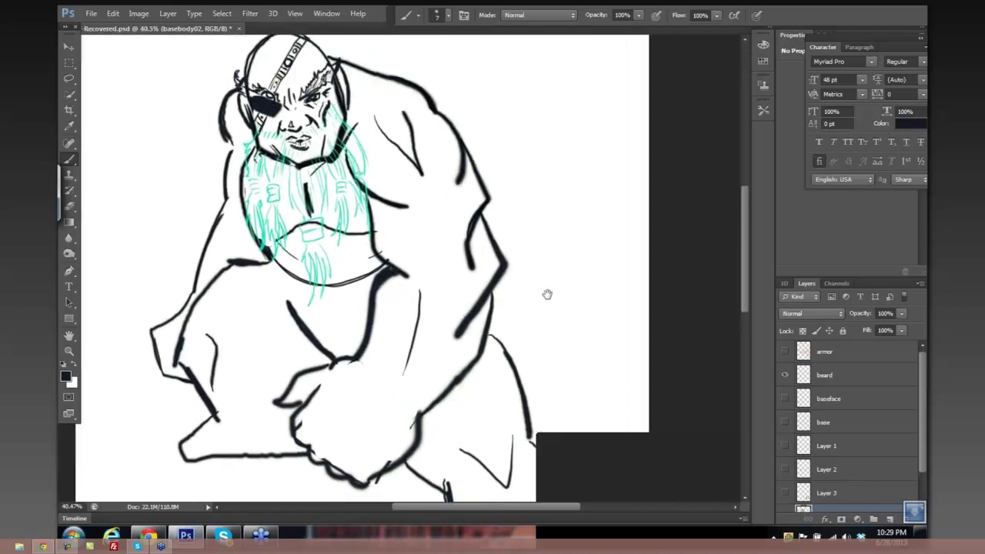
scroll(545, 261, up, 3)
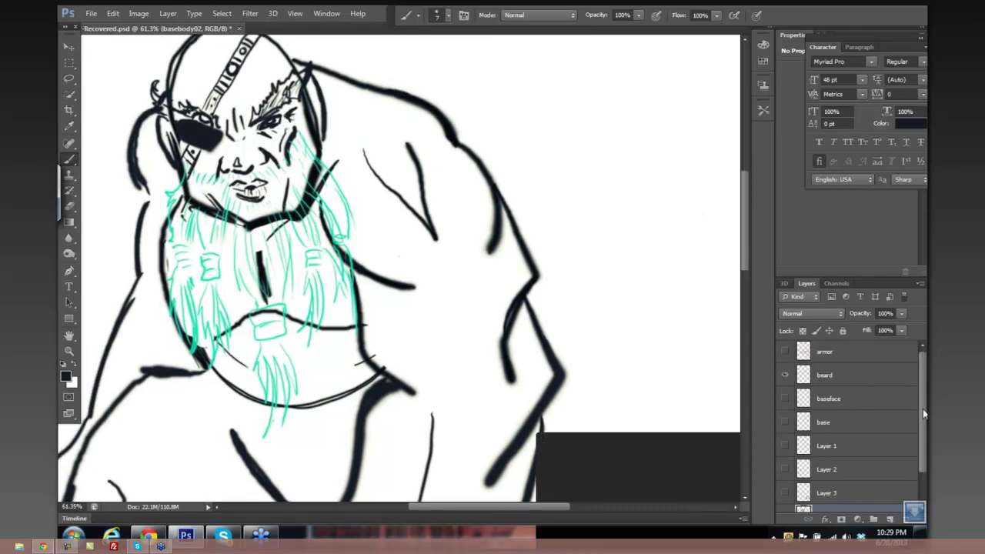
scroll(923, 415, down, 2)
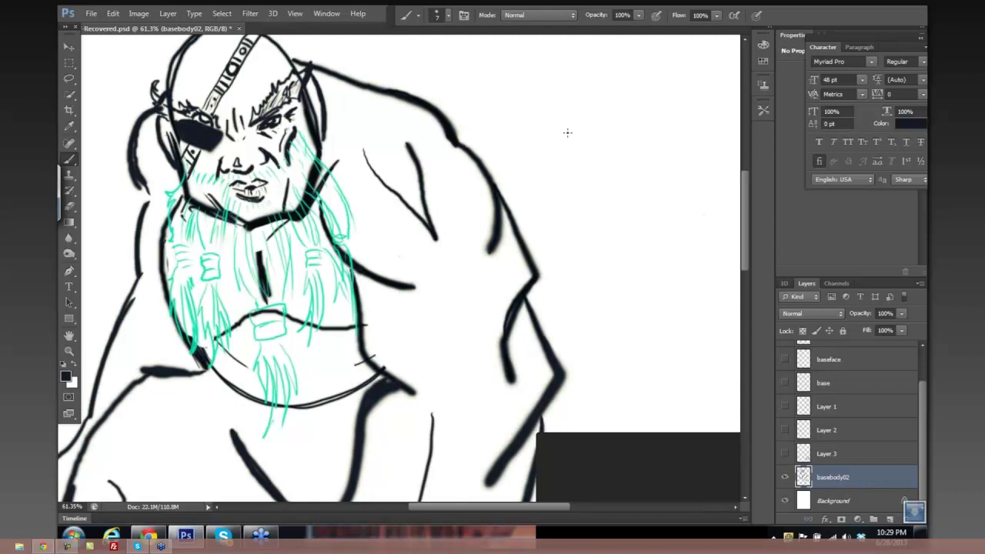
drag(564, 127, 616, 270)
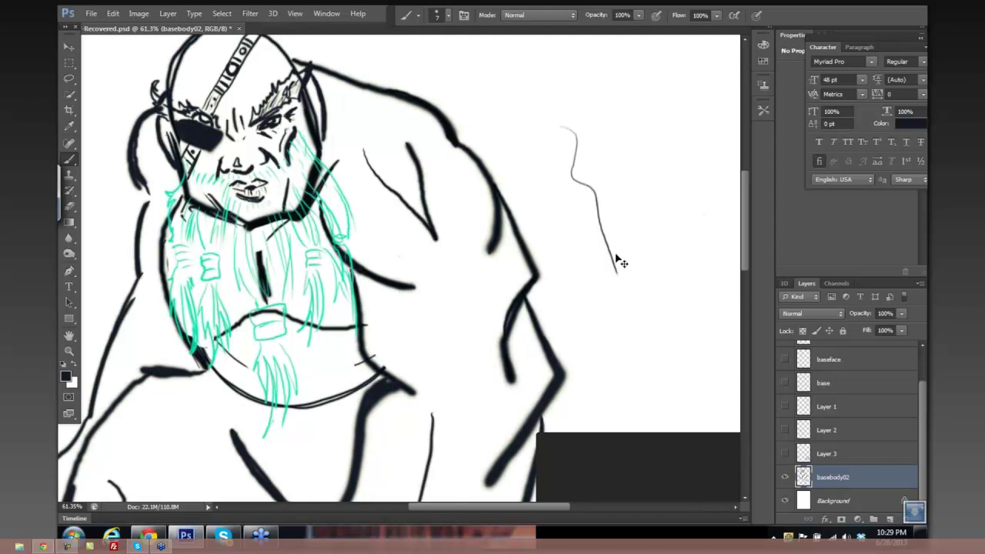
key(ctrl+z)
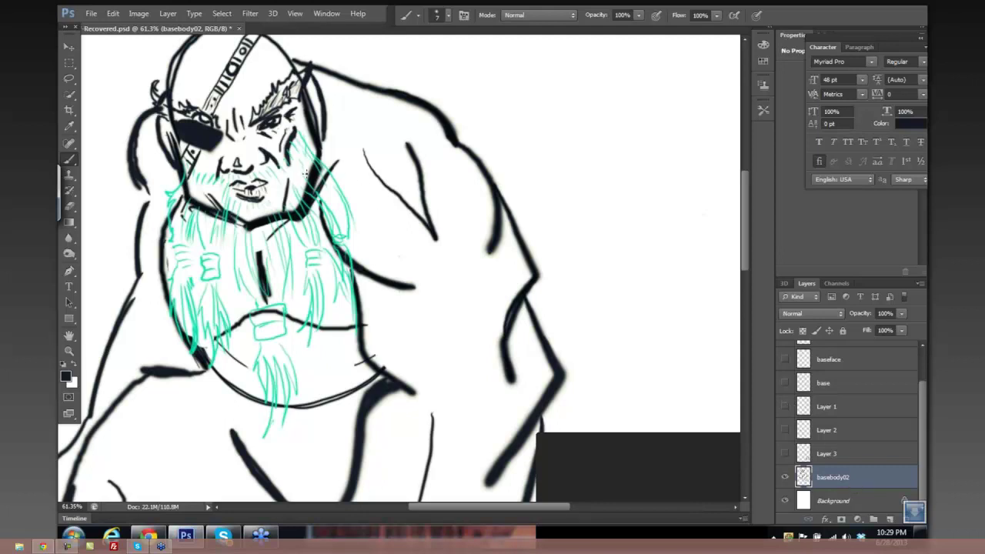
Erase the inked jaw outline beneath the beard sketch on the basebody02 layer with a size 70 eraser.
key(e)
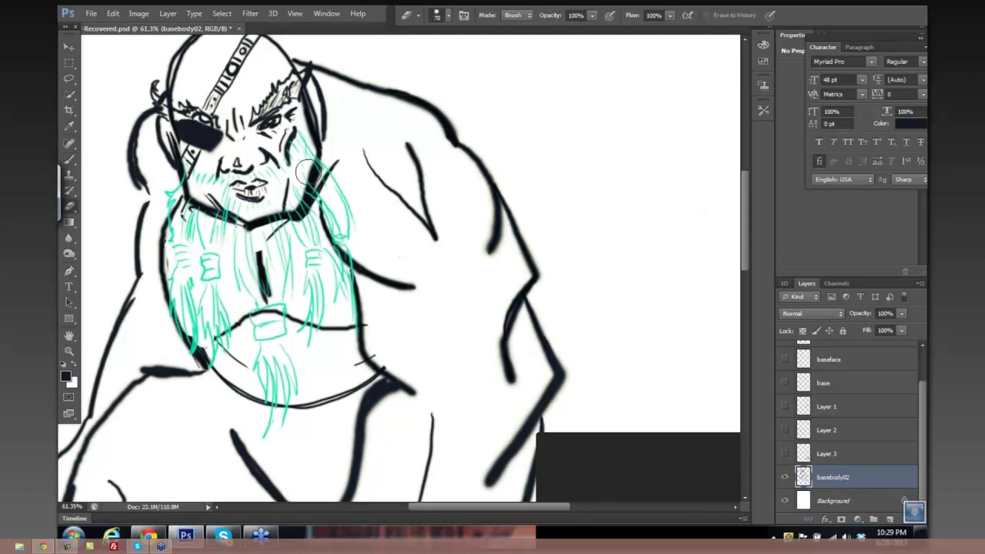
mouse_move(304, 171)
mouse_down()
mouse_move(315, 167)
mouse_move(312, 202)
mouse_move(284, 219)
mouse_move(246, 225)
mouse_move(187, 193)
mouse_move(241, 218)
mouse_move(297, 203)
mouse_move(308, 180)
mouse_up()
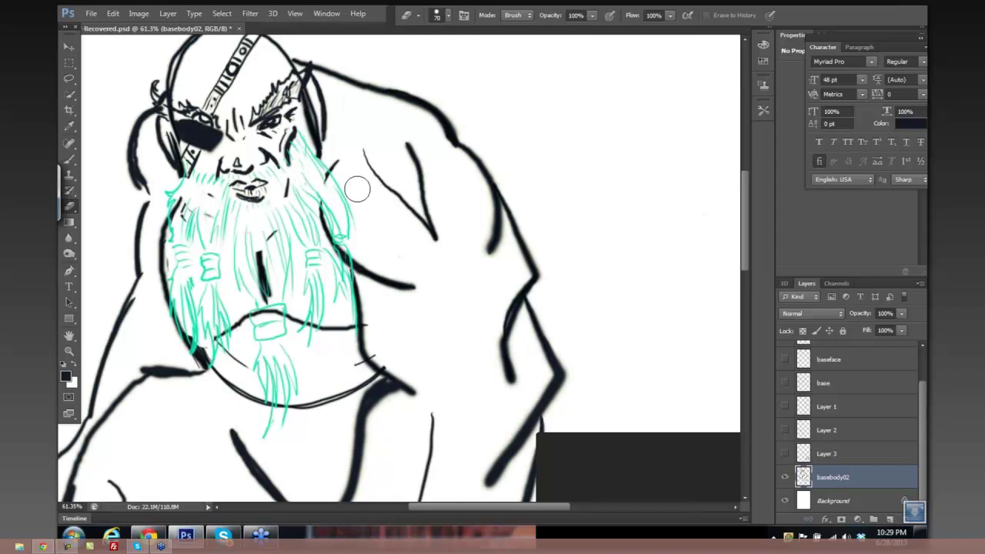
Ink the outer beard strands from the cheek below the visible eye down to the chest with a size 15 brush.
key(b)
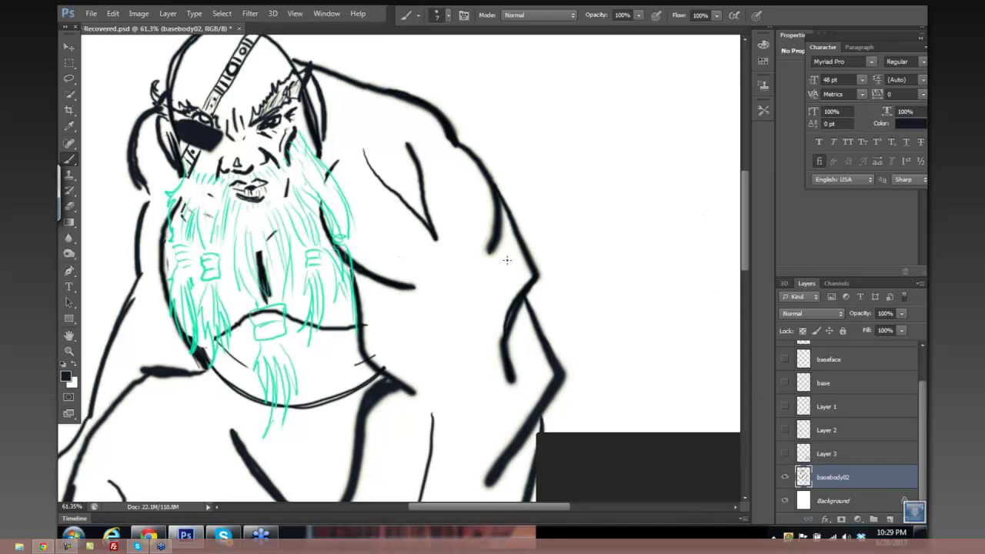
key(bracketright)
key(bracketright)
key(bracketright)
drag(325, 163, 350, 231)
drag(315, 188, 358, 254)
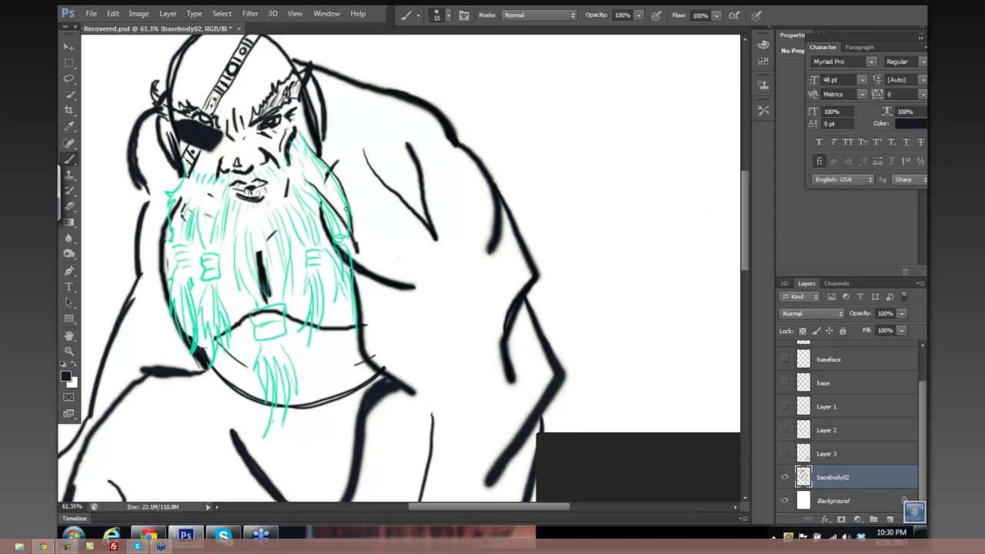
drag(346, 208, 356, 242)
drag(333, 178, 349, 214)
drag(323, 160, 337, 183)
drag(301, 136, 325, 160)
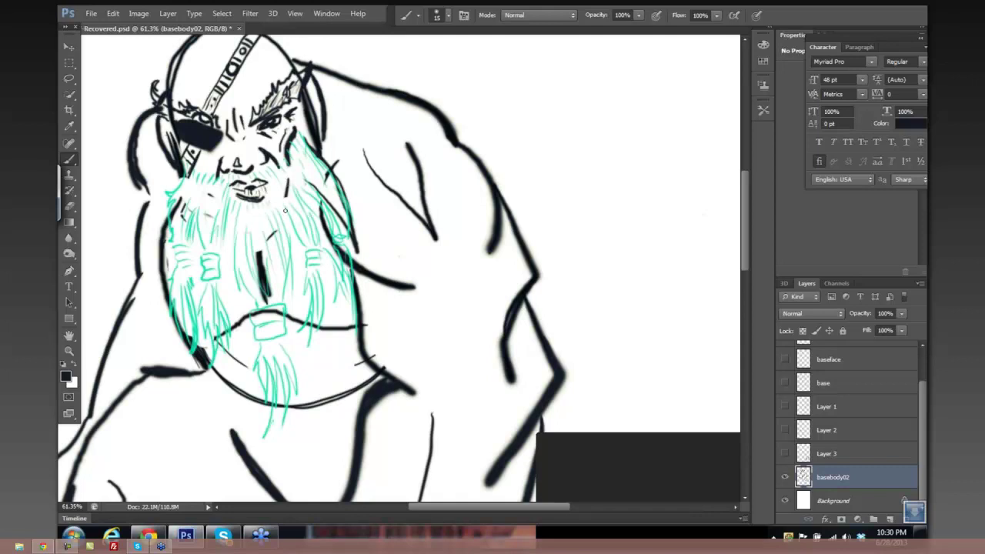
Ink the strands leading into the beard braid on the visible-eye side and outline its double band.
drag(305, 226, 297, 253)
drag(321, 214, 316, 239)
scroll(330, 223, up, 5)
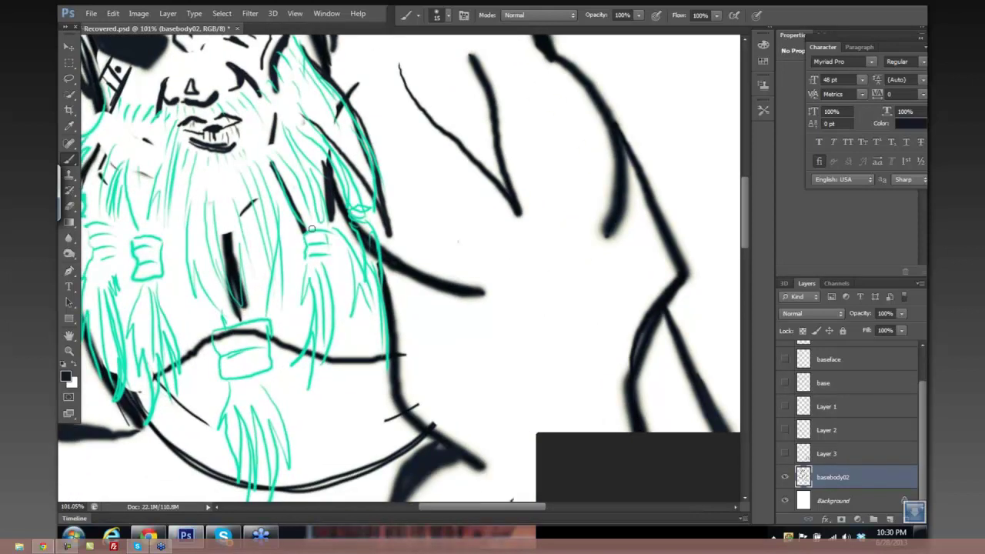
mouse_move(331, 228)
mouse_down()
mouse_move(309, 259)
mouse_move(325, 257)
mouse_move(303, 230)
mouse_move(308, 261)
mouse_up()
drag(331, 228, 331, 257)
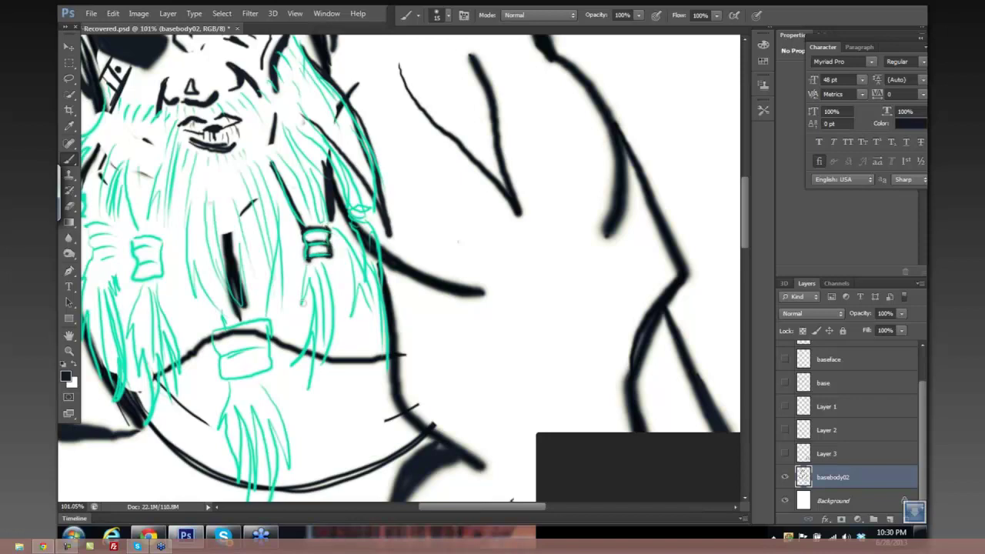
Ink the loose hair hanging below the braid's band, ending in curled tips over the belly line.
mouse_move(311, 261)
mouse_down()
mouse_move(301, 308)
mouse_move(308, 354)
mouse_move(325, 264)
mouse_move(329, 347)
mouse_move(331, 333)
mouse_up()
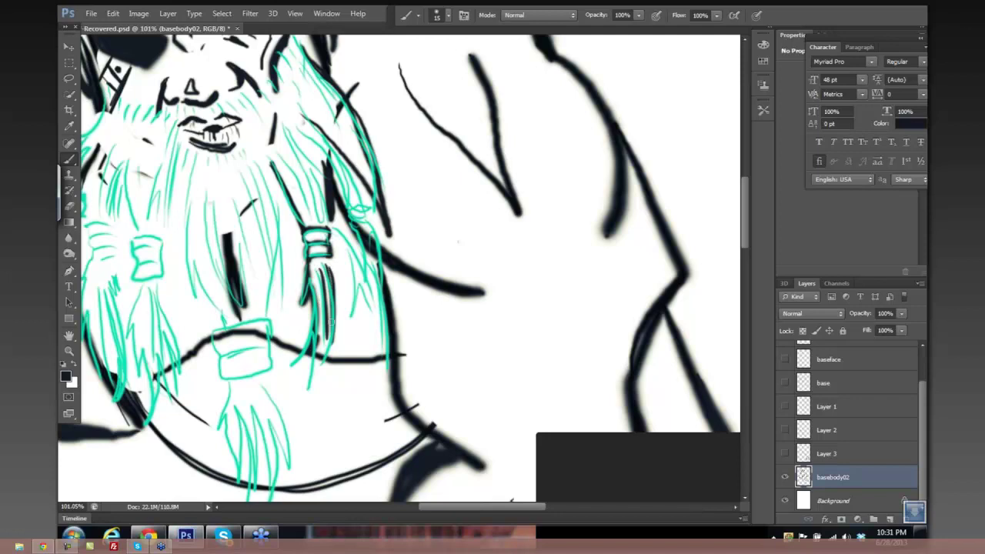
mouse_move(328, 265)
mouse_down()
mouse_move(326, 356)
mouse_move(355, 378)
mouse_up()
mouse_move(331, 361)
mouse_down()
mouse_move(353, 371)
mouse_move(320, 340)
mouse_move(306, 389)
mouse_up()
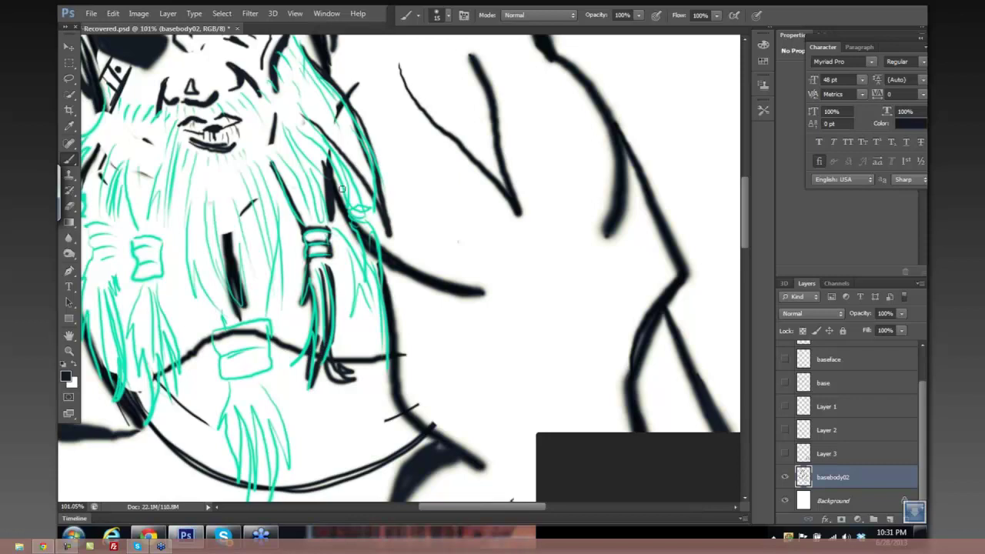
Ink the outermost small braid beside the arm, with its tie and the loose tuft beneath it.
mouse_move(331, 163)
mouse_down()
mouse_move(339, 223)
mouse_move(356, 214)
mouse_up()
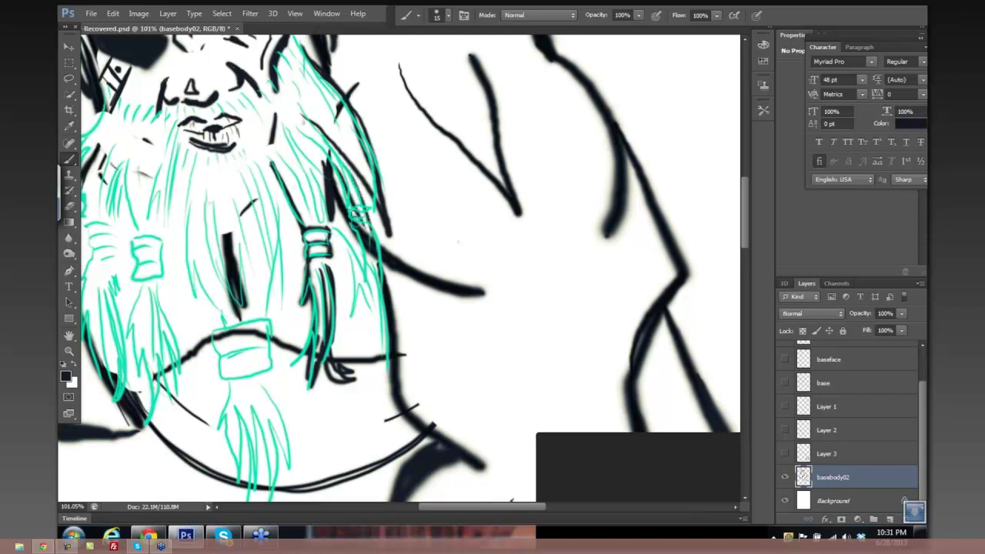
drag(338, 181, 345, 199)
drag(360, 242, 382, 302)
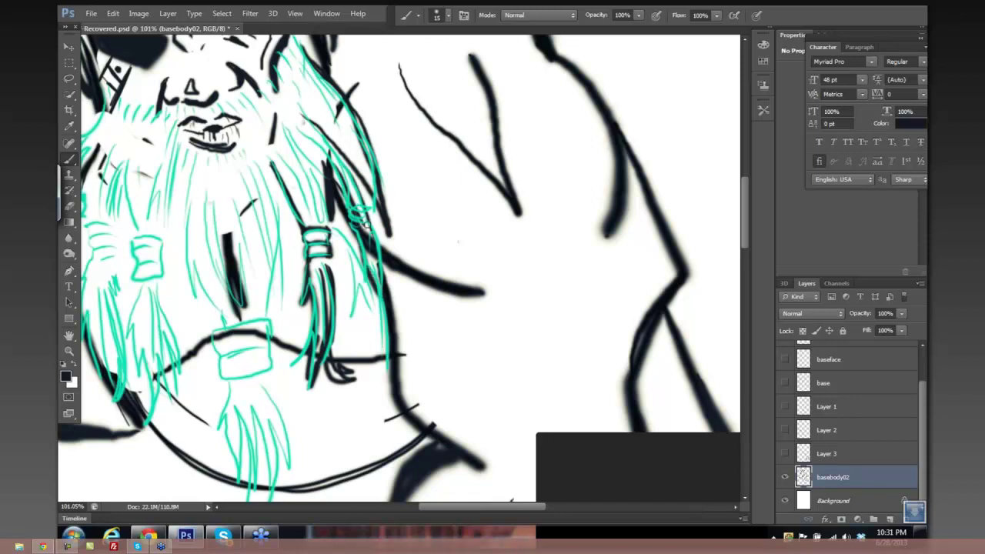
mouse_move(367, 225)
mouse_down()
mouse_move(380, 290)
mouse_move(437, 335)
mouse_move(358, 286)
mouse_up()
mouse_move(344, 239)
mouse_down()
mouse_move(352, 299)
mouse_move(363, 295)
mouse_move(346, 243)
mouse_up()
drag(358, 300, 367, 268)
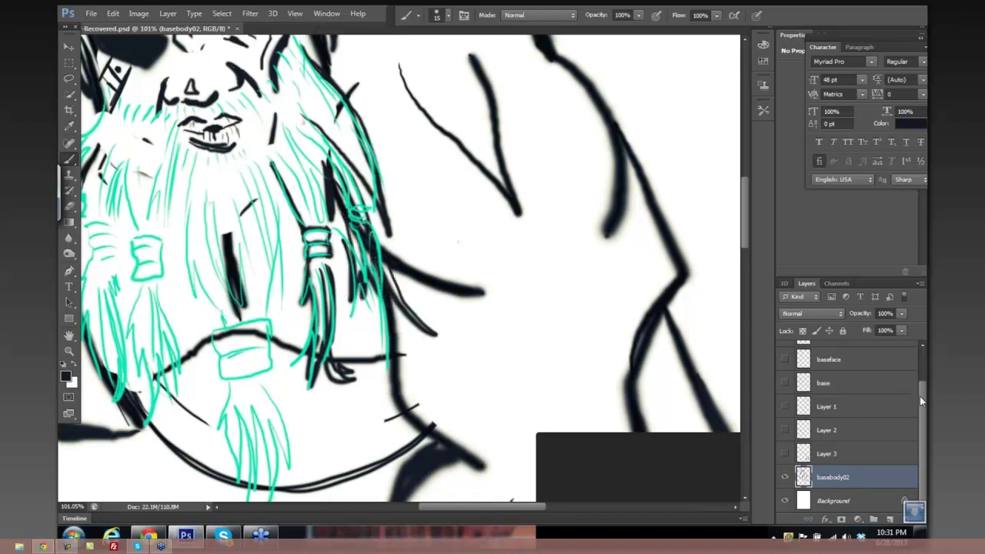
Toggle the basebody02 layer off and on, hide the beard sketch layer, and review the inked strands on the whole figure.
drag(921, 442, 925, 409)
scroll(923, 408, down, 2)
click(873, 471)
click(785, 478)
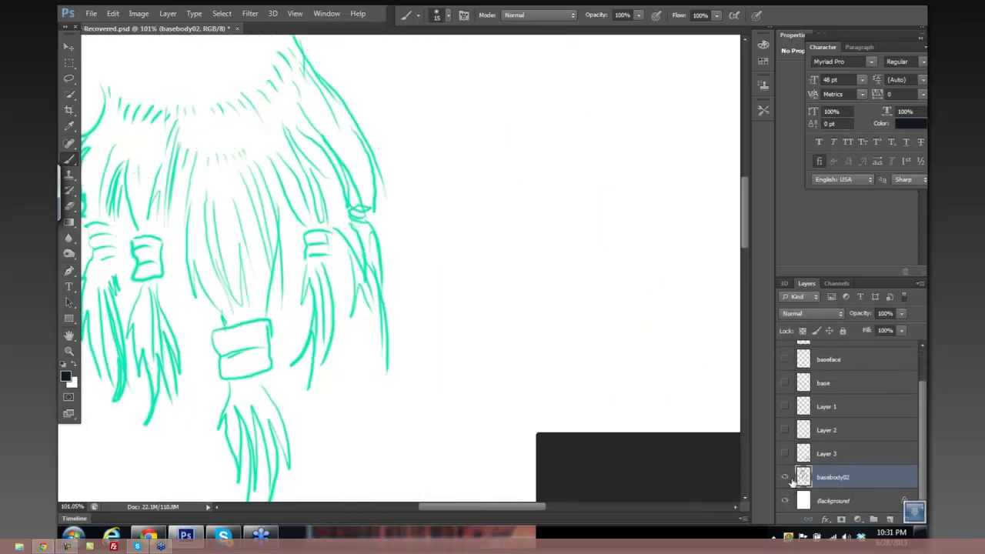
click(785, 478)
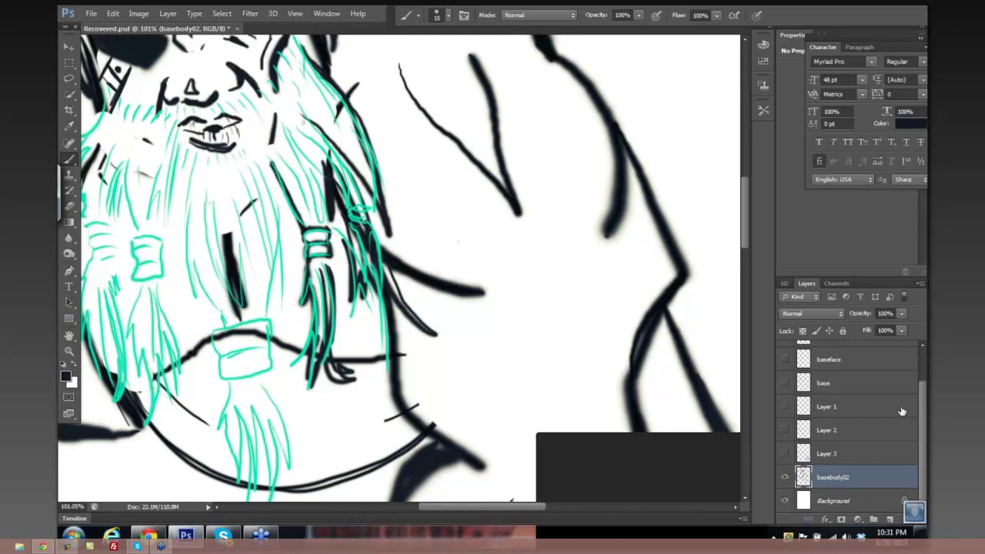
scroll(926, 404, up, 2)
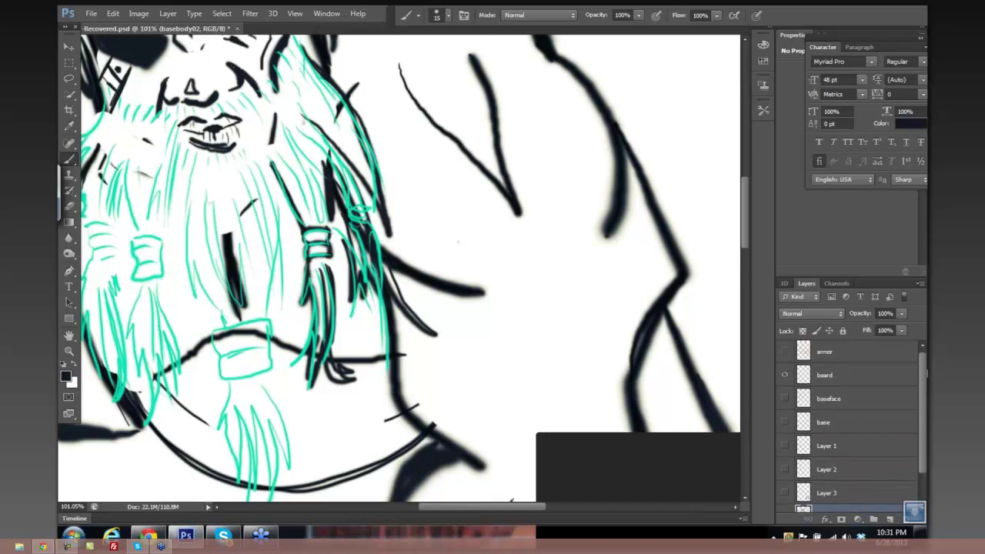
click(785, 375)
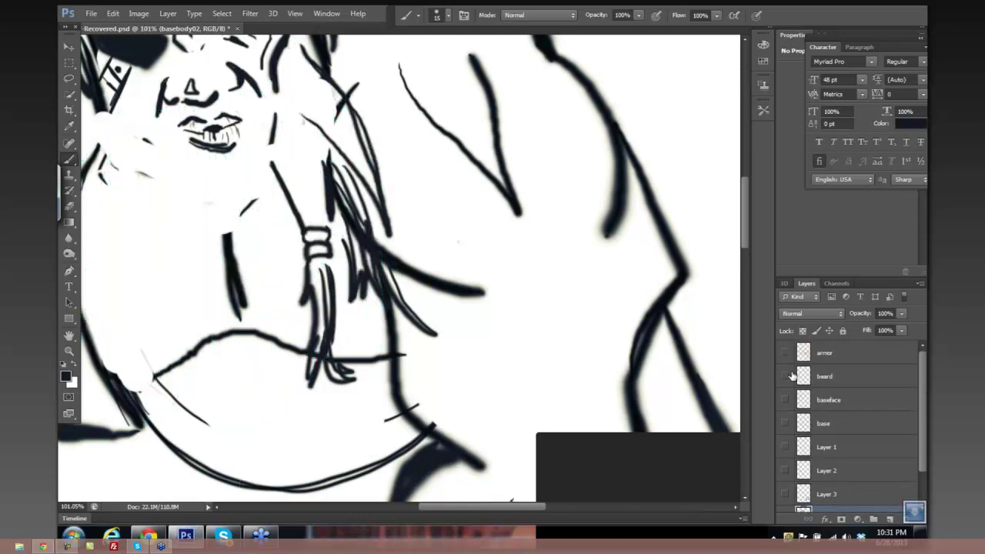
ctrl+alt+click(528, 326)
drag(511, 331, 470, 263)
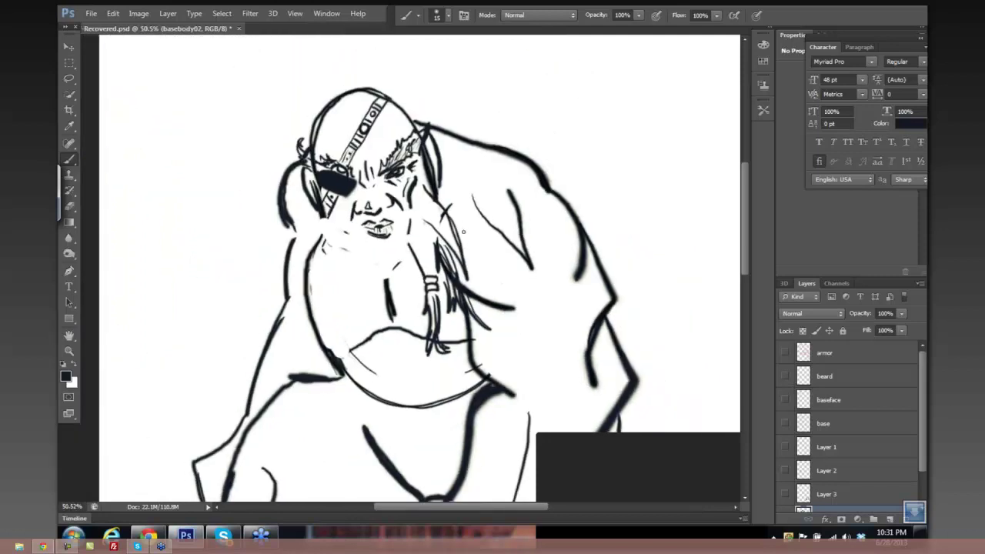
Erase the body lines crossing the outer beard strands with a size 35 eraser.
key(e)
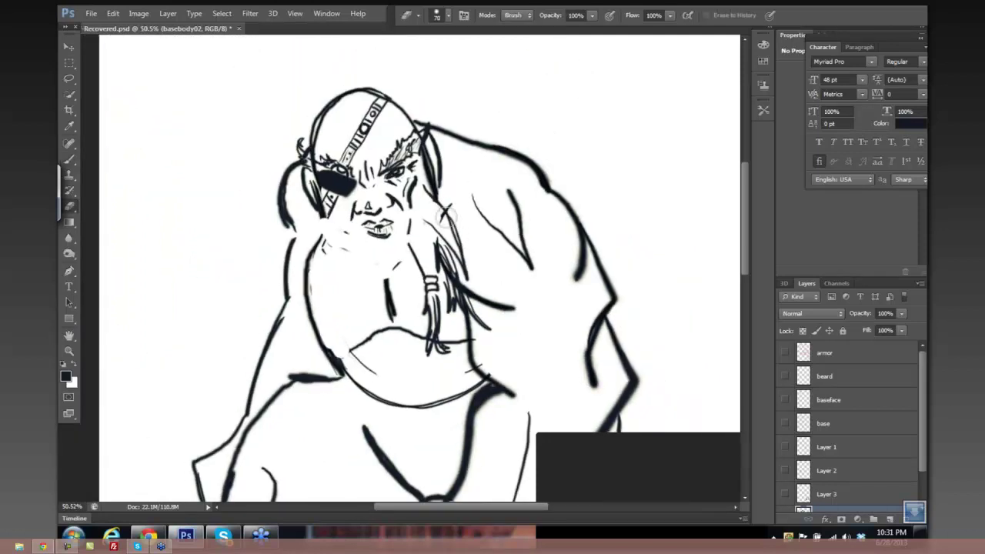
key(bracketleft)
key(bracketleft)
key(bracketleft)
mouse_move(433, 244)
mouse_down()
mouse_move(456, 284)
mouse_move(443, 258)
mouse_up()
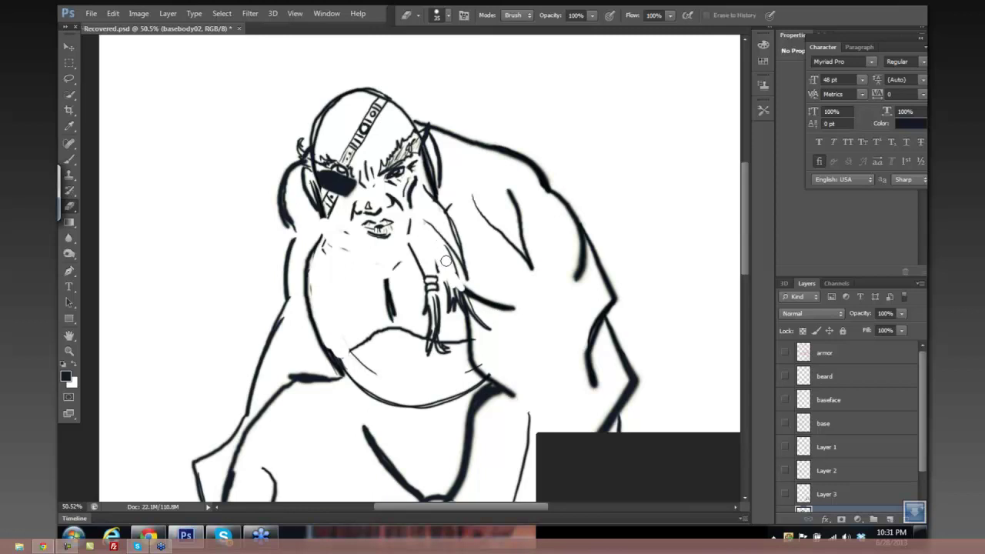
Fill the side of the beard and the hair above the braid's band with fine strands using a size 15 brush.
key(b)
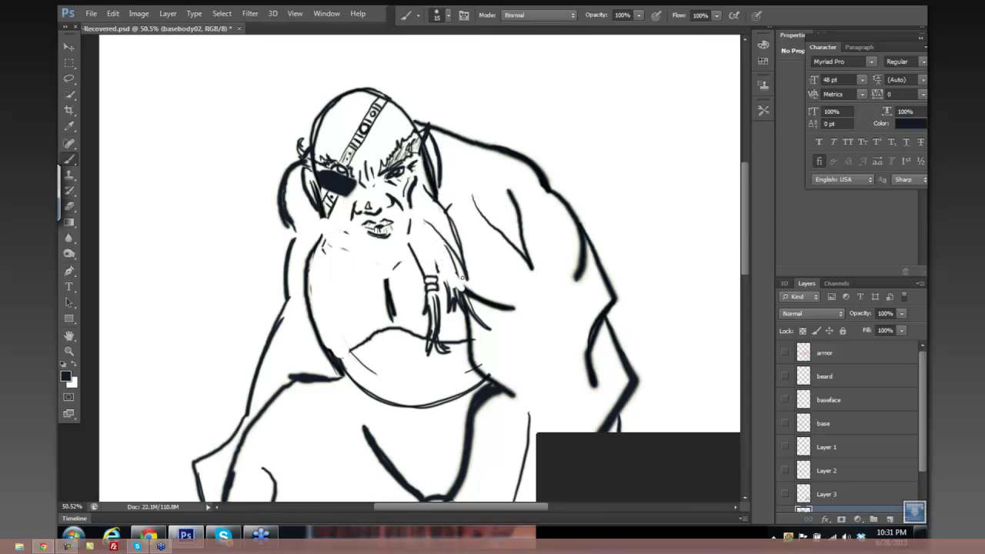
mouse_move(442, 242)
mouse_down()
mouse_move(464, 285)
mouse_move(446, 269)
mouse_move(453, 281)
mouse_up()
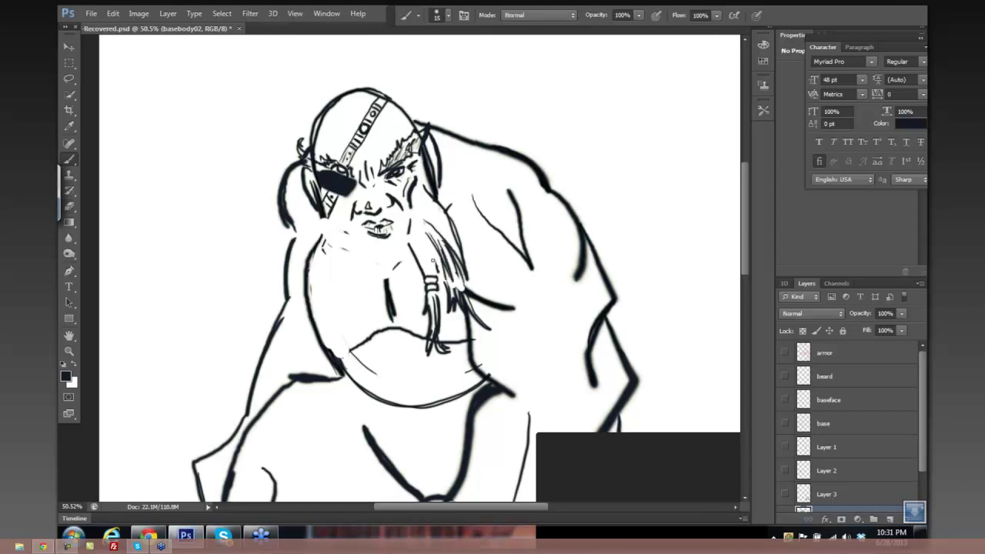
drag(421, 234, 435, 280)
drag(418, 212, 469, 269)
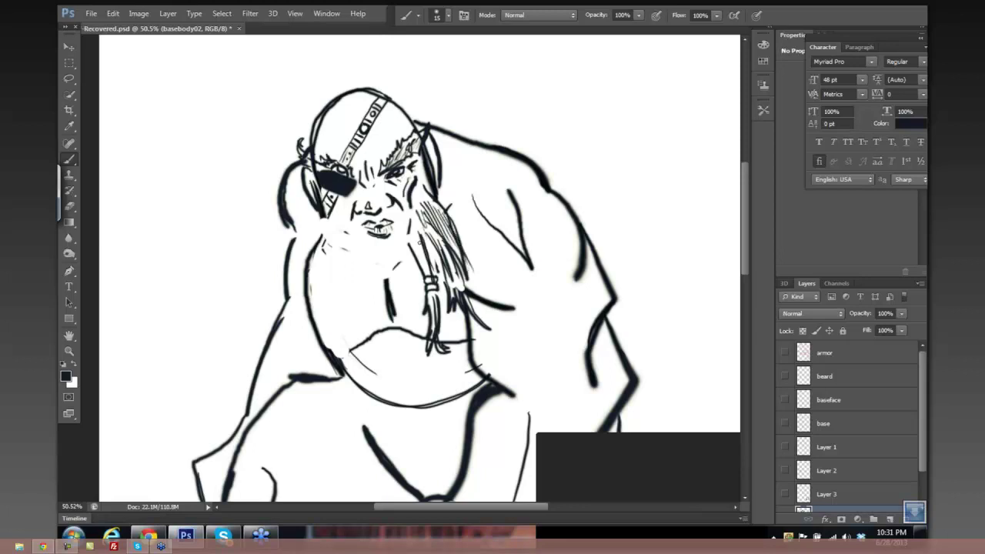
mouse_move(412, 231)
mouse_down()
mouse_move(427, 278)
mouse_move(435, 274)
mouse_move(445, 290)
mouse_move(436, 279)
mouse_up()
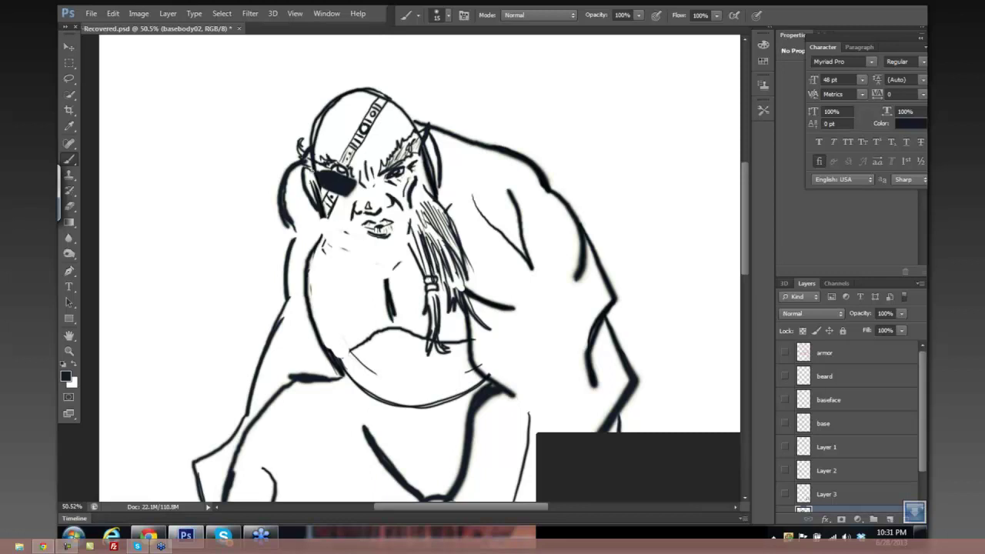
Erase the doubled outline along the eyepatch side of the scalp and show the beard sketch layer again.
key(e)
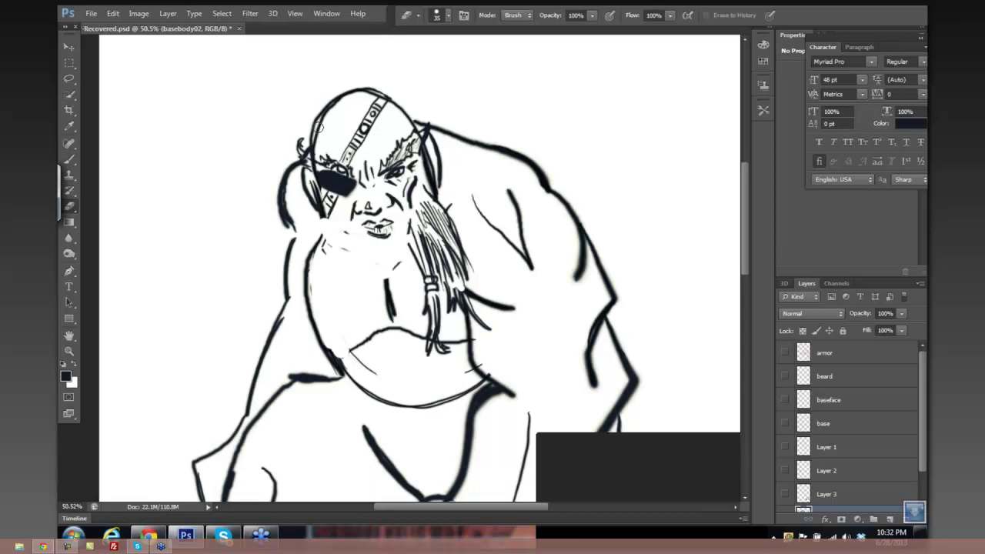
mouse_move(319, 127)
mouse_down()
mouse_move(322, 142)
mouse_move(339, 100)
mouse_up()
click(785, 376)
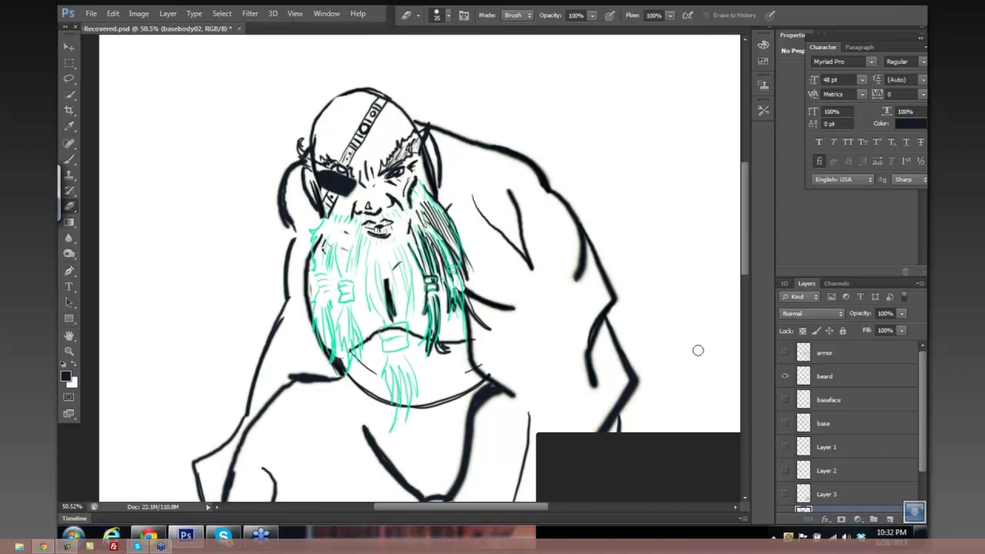
Ink a row of short hairs beneath the lower lip with a size 20 brush.
scroll(412, 248, up, 2)
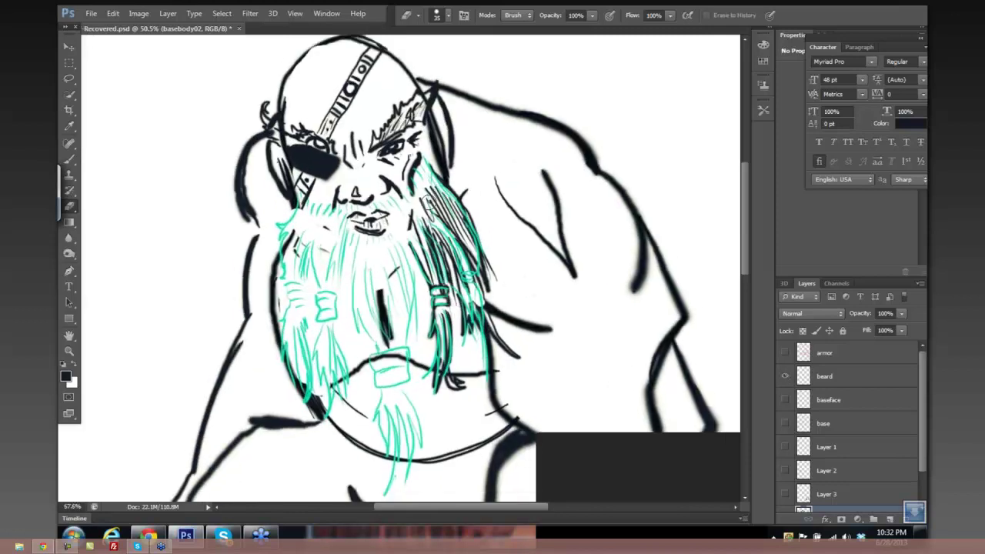
scroll(428, 202, up, 1)
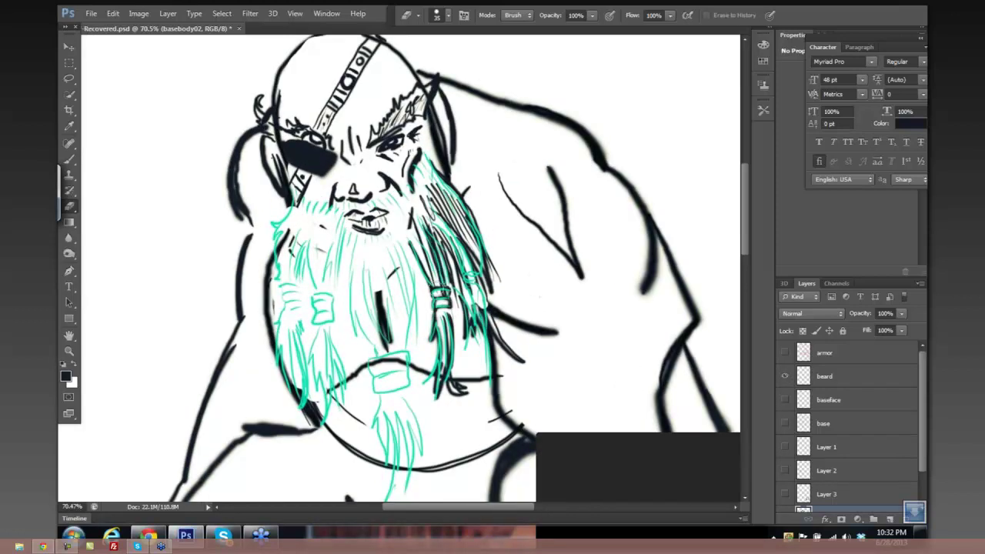
key(b)
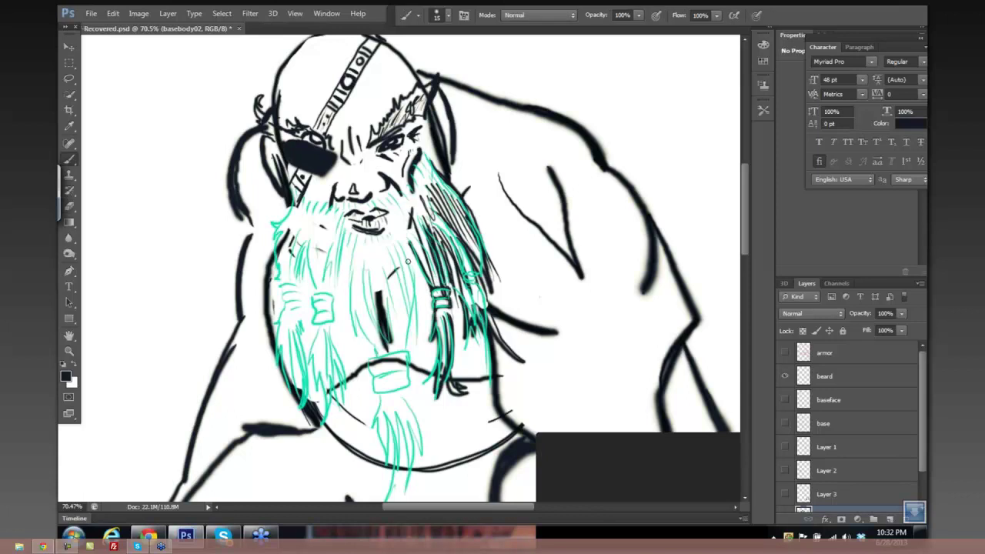
key(bracketright)
mouse_move(360, 240)
mouse_down()
mouse_move(387, 235)
mouse_move(351, 245)
mouse_move(371, 254)
mouse_move(405, 247)
mouse_up()
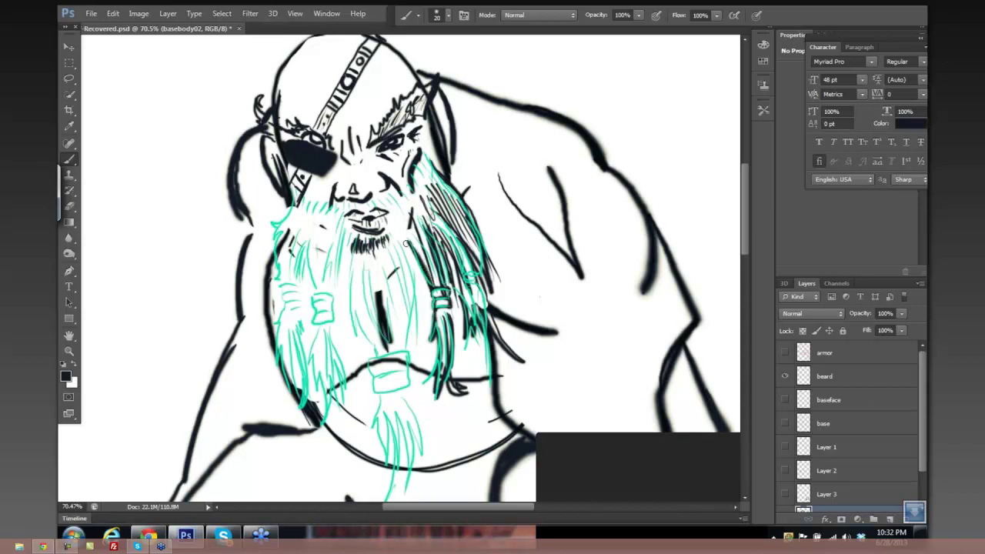
Ink the long central beard strands from the chin down to the sketched middle band.
drag(420, 245, 402, 355)
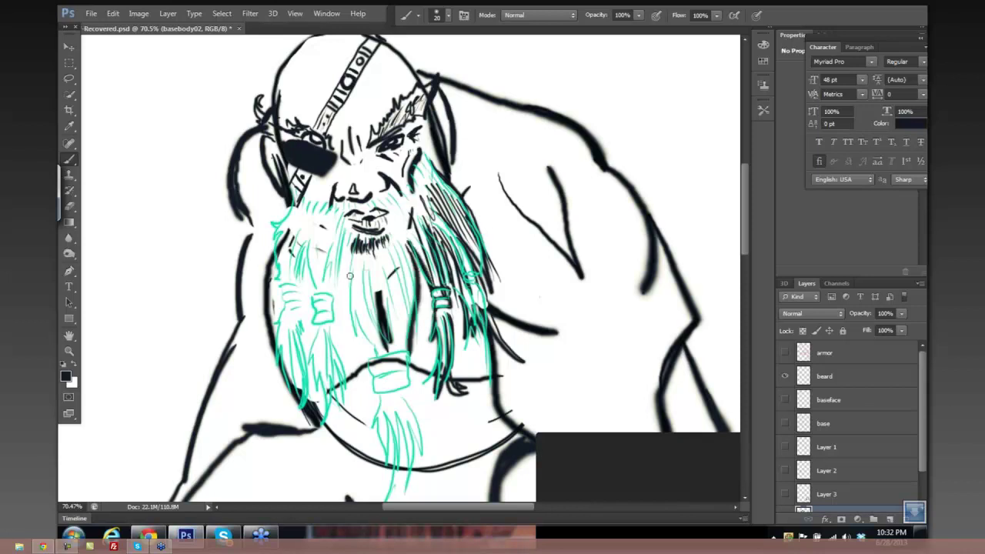
mouse_move(348, 265)
mouse_down()
mouse_move(361, 333)
mouse_move(369, 340)
mouse_move(361, 285)
mouse_move(369, 339)
mouse_up()
drag(375, 276, 378, 343)
drag(389, 282, 393, 338)
drag(399, 262, 406, 327)
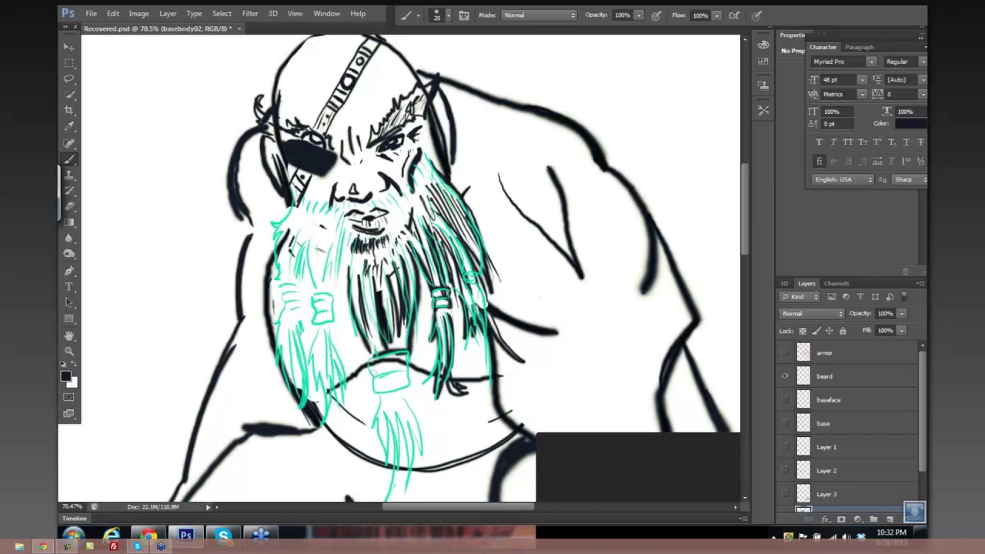
Ink the central braid's two-part band and the first thick strands of the tuft below it, undoing the last strand.
mouse_move(371, 361)
mouse_down()
mouse_move(399, 376)
mouse_move(412, 356)
mouse_move(375, 391)
mouse_move(407, 377)
mouse_up()
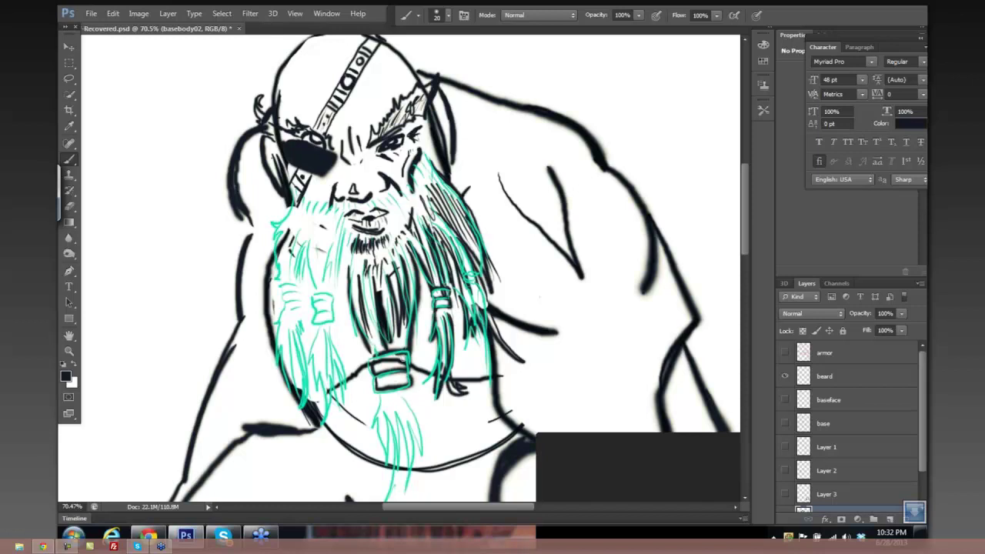
mouse_move(420, 316)
mouse_down()
mouse_move(408, 206)
mouse_move(387, 301)
mouse_up()
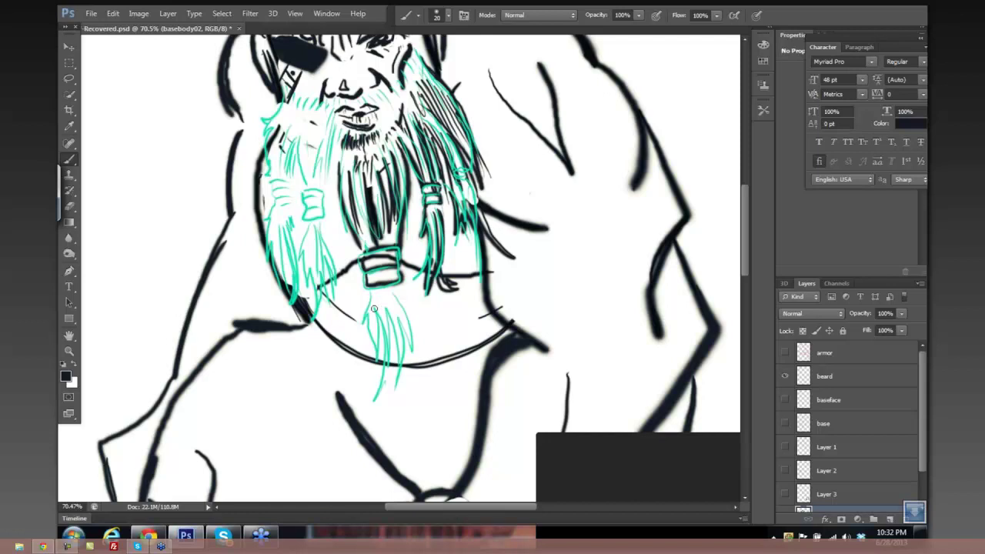
mouse_move(362, 323)
mouse_down()
mouse_move(379, 389)
mouse_move(387, 331)
mouse_move(394, 381)
mouse_up()
drag(398, 316, 402, 385)
drag(408, 317, 413, 376)
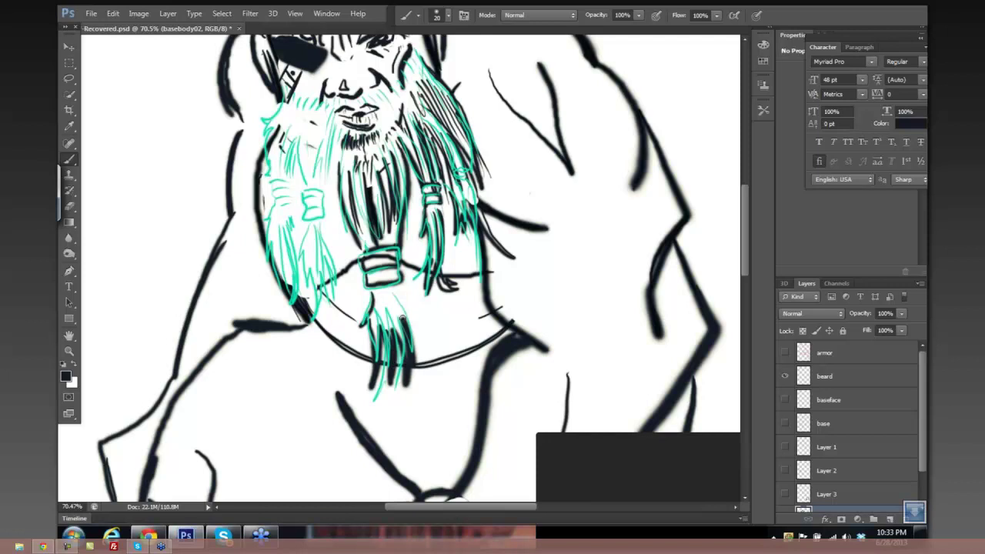
key(ctrl+z)
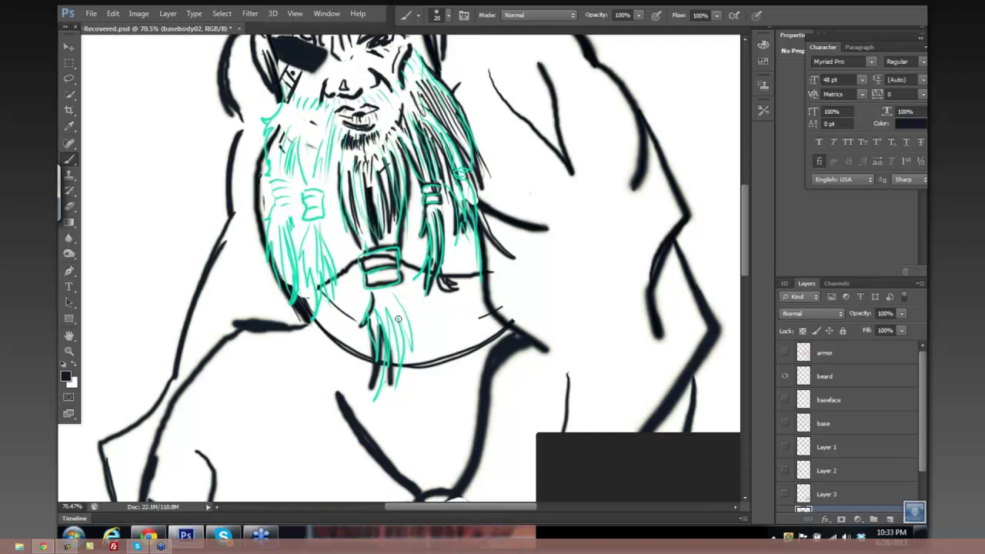
Fill the tuft below the central band with finer strands using a size 9 brush and hide the beard sketch layer.
key(bracketleft)
key(bracketleft)
drag(415, 347, 400, 300)
mouse_move(415, 360)
mouse_down()
mouse_move(405, 303)
mouse_move(393, 391)
mouse_up()
drag(392, 382, 382, 291)
mouse_move(398, 324)
mouse_down()
mouse_move(388, 301)
mouse_move(405, 309)
mouse_up()
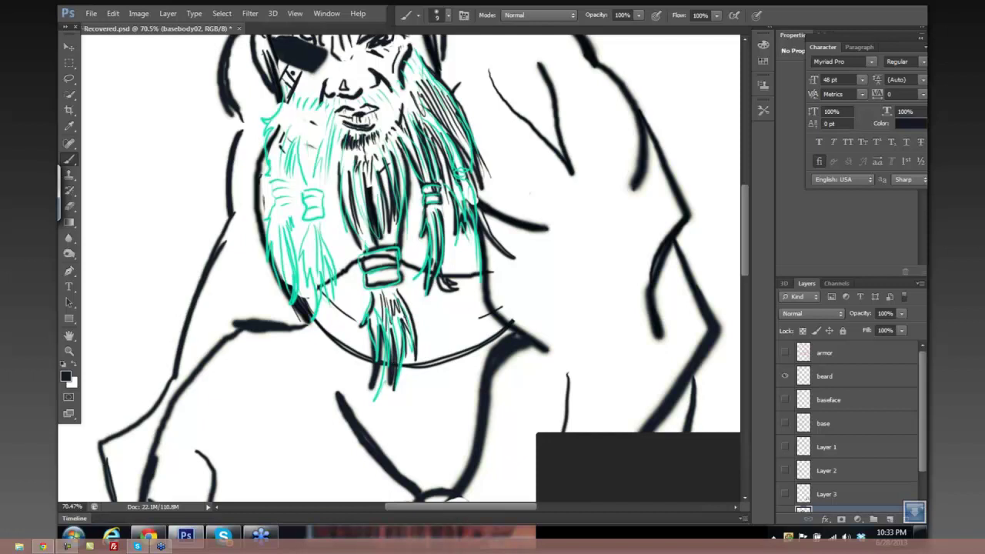
click(784, 375)
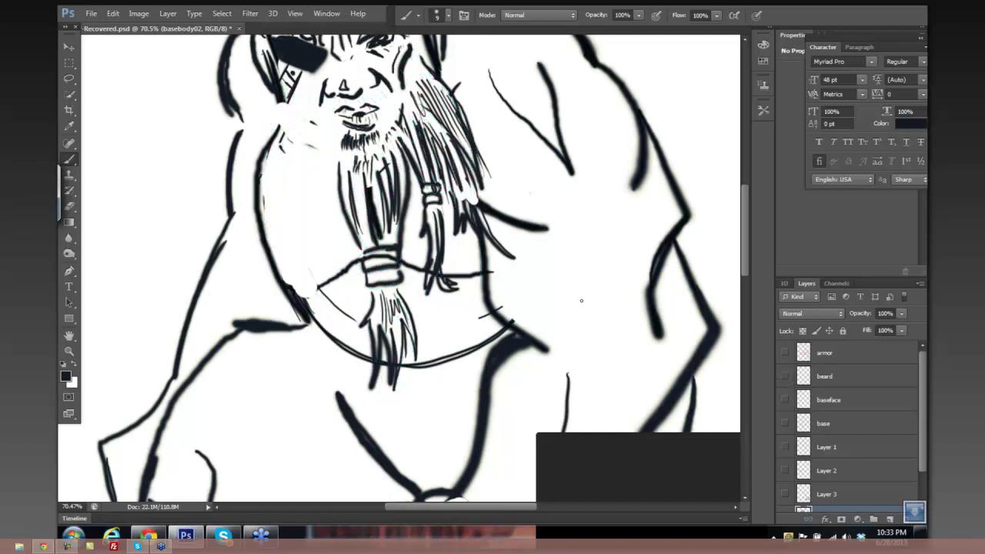
drag(599, 299, 582, 297)
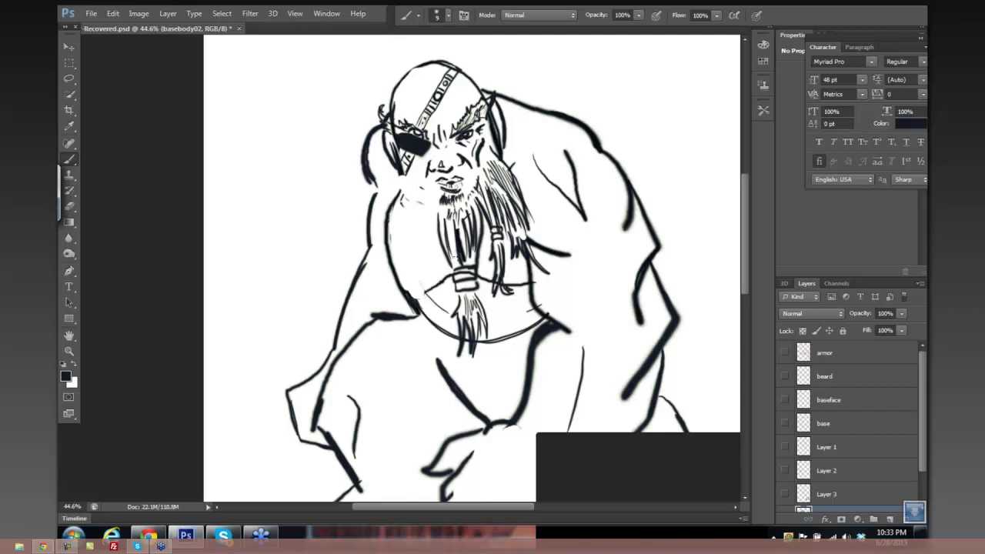
Decorate both sections of the central braid's band with thin wavy lines using a size 3 brush.
scroll(462, 260, up, 2)
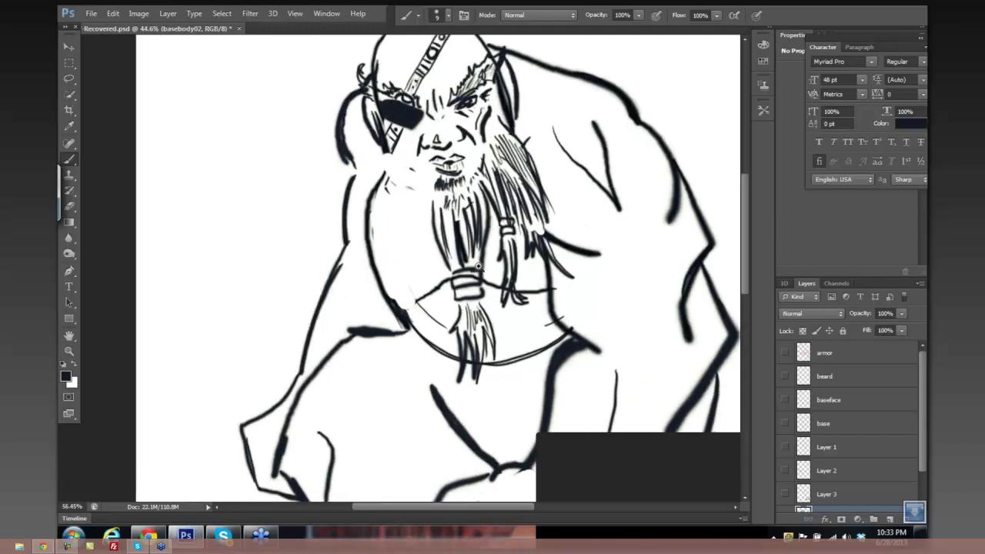
scroll(483, 282, up, 3)
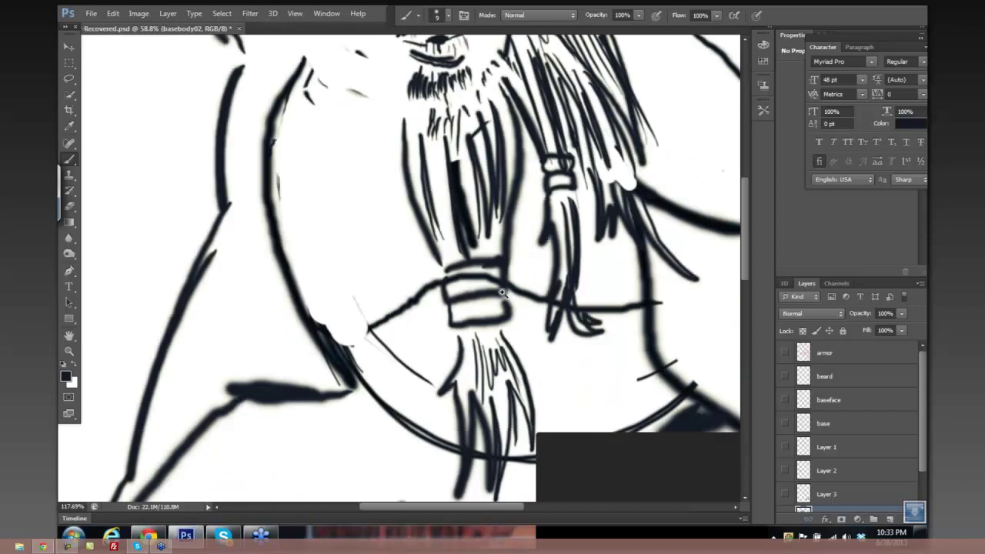
scroll(502, 282, up, 3)
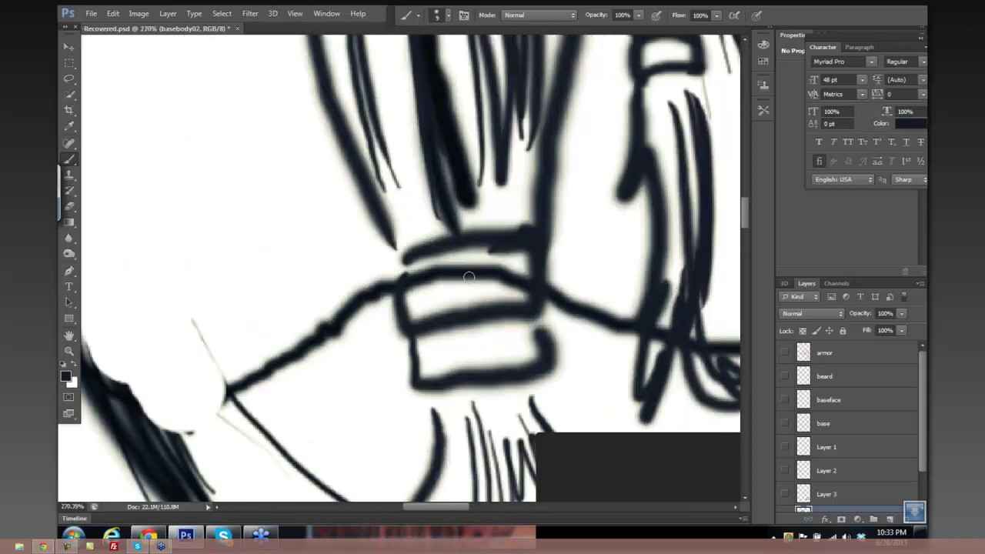
key(bracketleft)
key(bracketleft)
key(bracketleft)
key(bracketleft)
key(bracketleft)
mouse_move(425, 304)
mouse_down()
mouse_move(444, 281)
mouse_move(504, 289)
mouse_up()
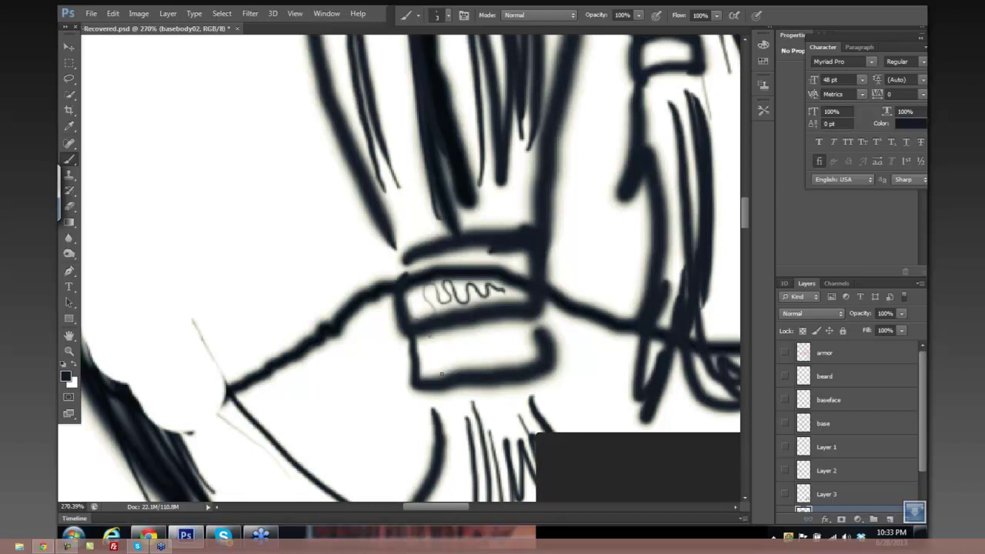
mouse_move(430, 339)
mouse_down()
mouse_move(475, 363)
mouse_move(475, 331)
mouse_move(533, 355)
mouse_up()
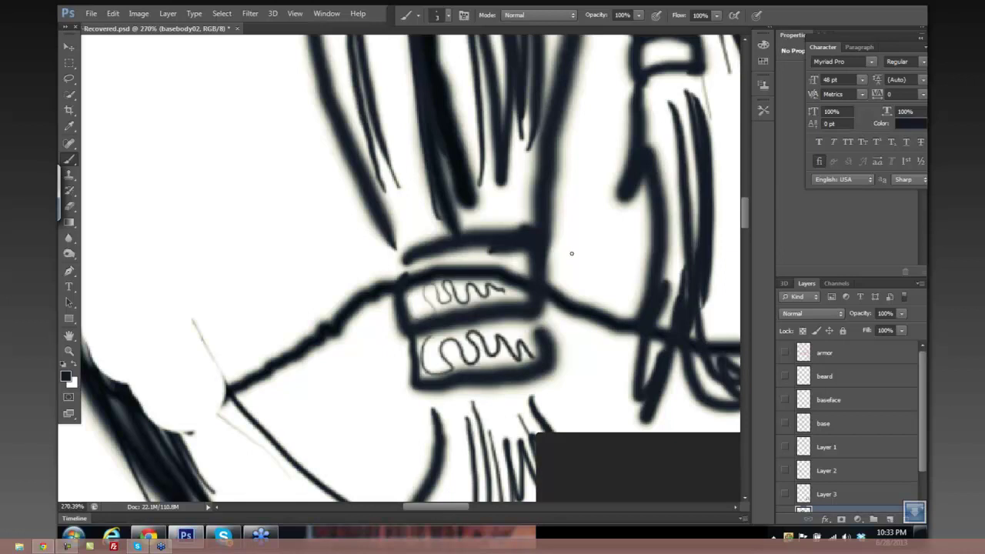
Add matching thin squiggles to both sections of the smaller side braid's band.
drag(552, 254, 549, 262)
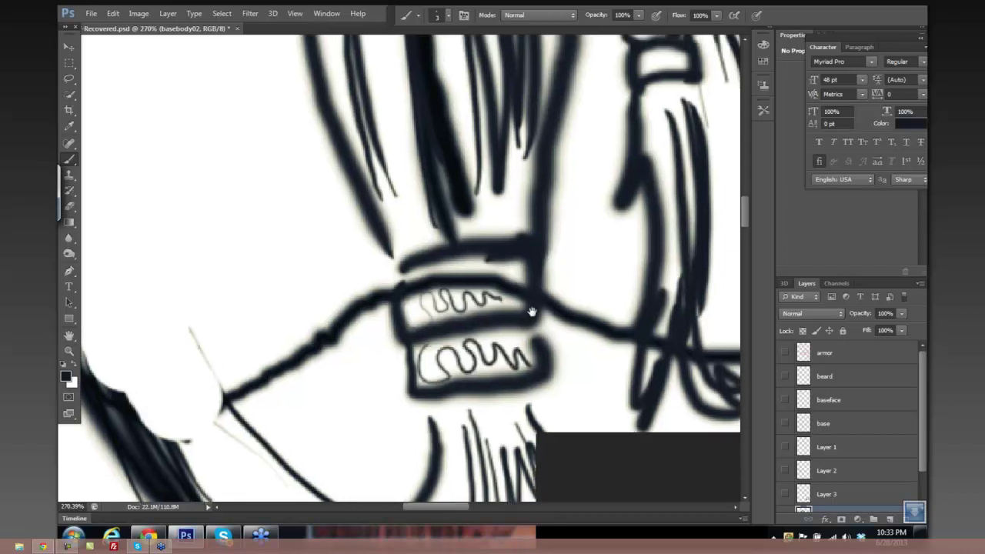
drag(532, 314, 499, 391)
drag(582, 220, 583, 297)
mouse_move(596, 199)
mouse_down()
mouse_move(601, 230)
mouse_move(589, 206)
mouse_move(600, 212)
mouse_up()
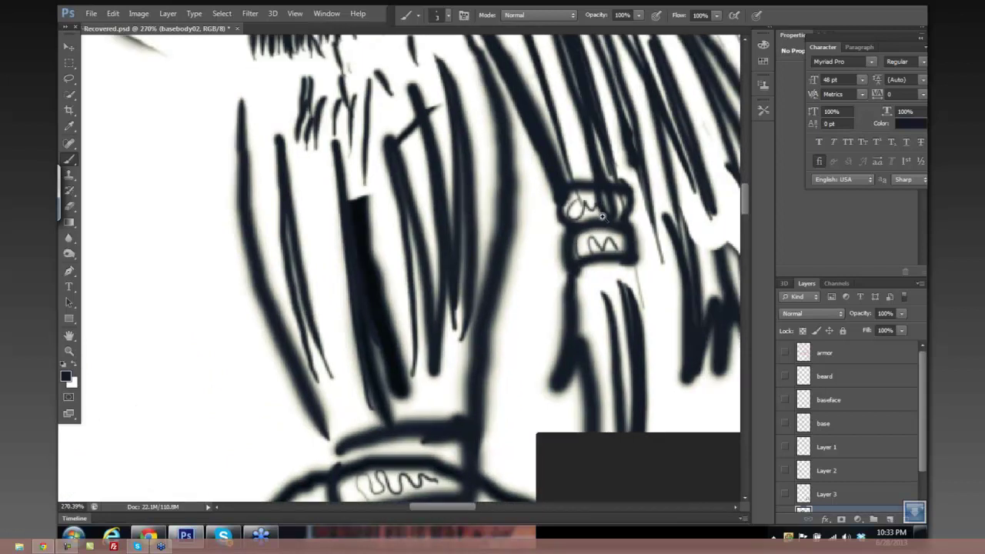
Erase the old face and torso outline where the eyepatch side of the beard belongs, using a size 35 eraser.
scroll(603, 216, down, 8)
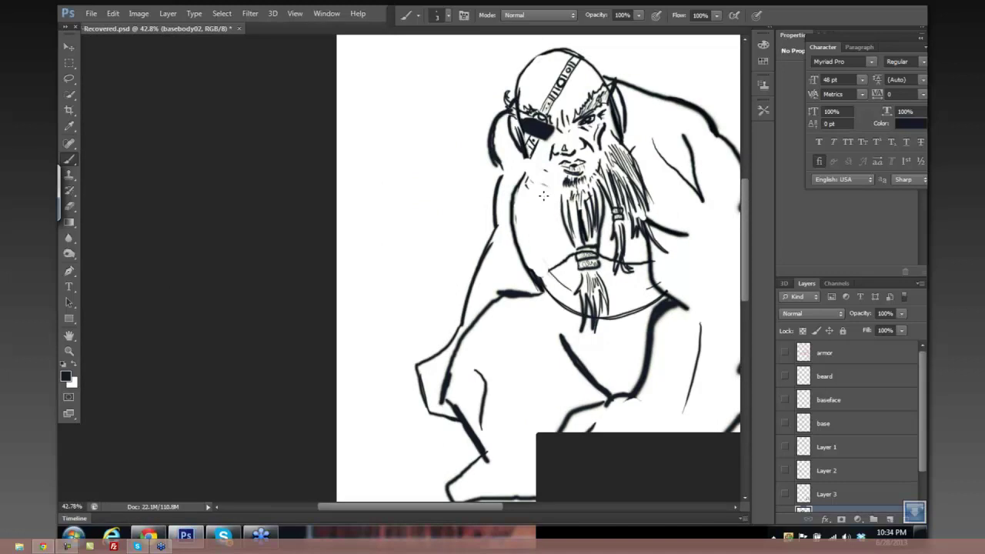
key(bracketright)
key(bracketright)
key(bracketright)
key(bracketright)
key(e)
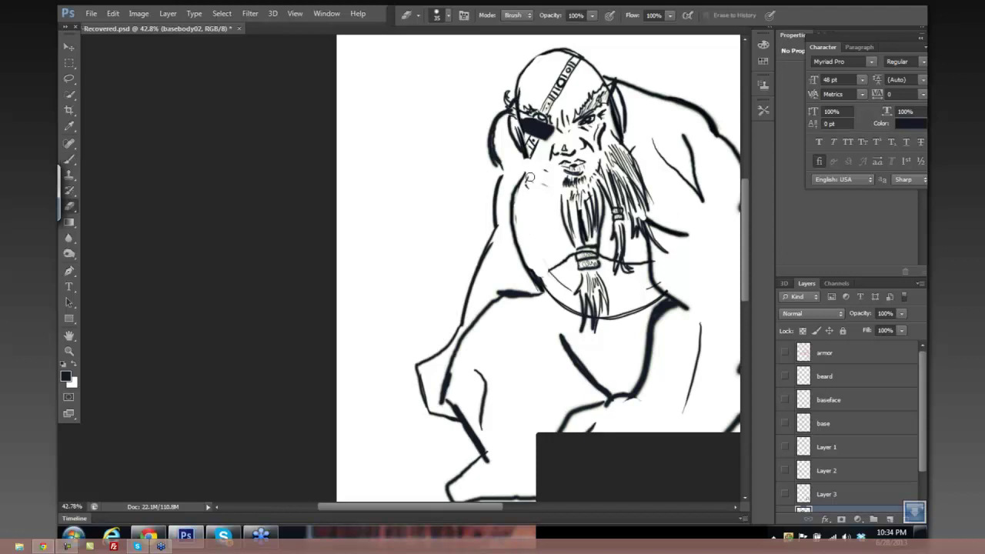
mouse_move(530, 178)
mouse_down()
mouse_move(516, 188)
mouse_move(517, 223)
mouse_move(520, 185)
mouse_move(543, 184)
mouse_move(550, 168)
mouse_move(518, 245)
mouse_up()
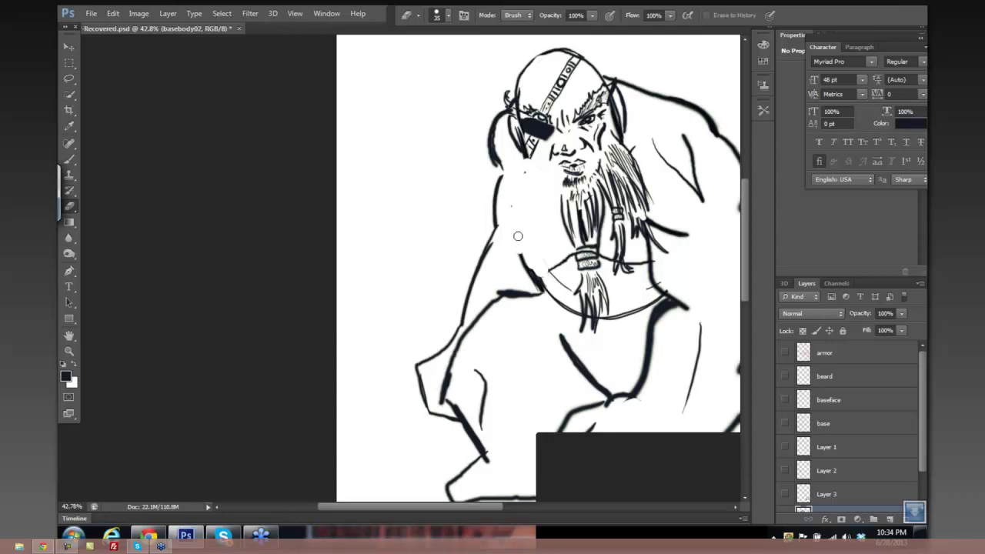
Ink the outer beard strands hanging from the cheek on the eyepatch side with a size 15 brush.
key(b)
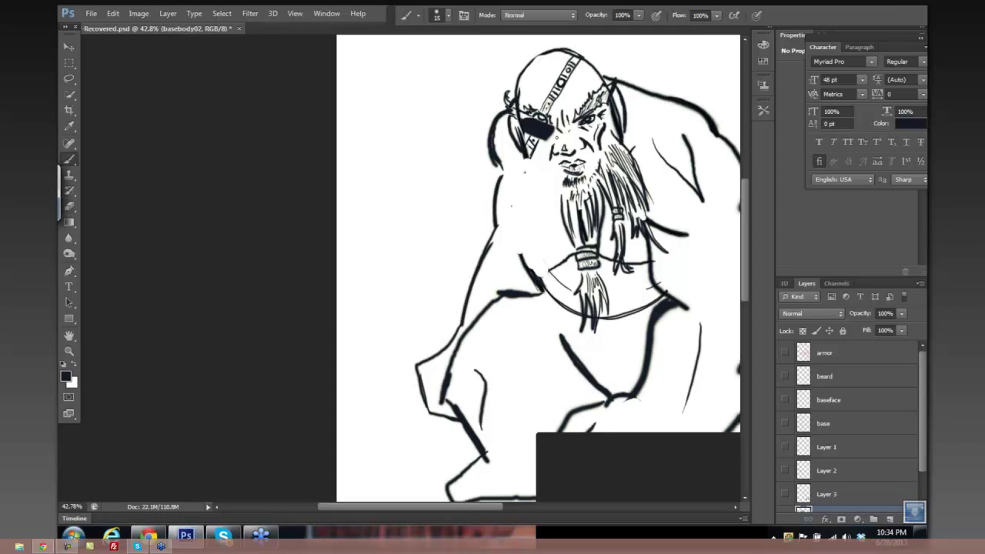
mouse_move(523, 158)
mouse_down()
mouse_move(508, 188)
mouse_move(508, 223)
mouse_move(517, 218)
mouse_up()
drag(535, 188, 525, 235)
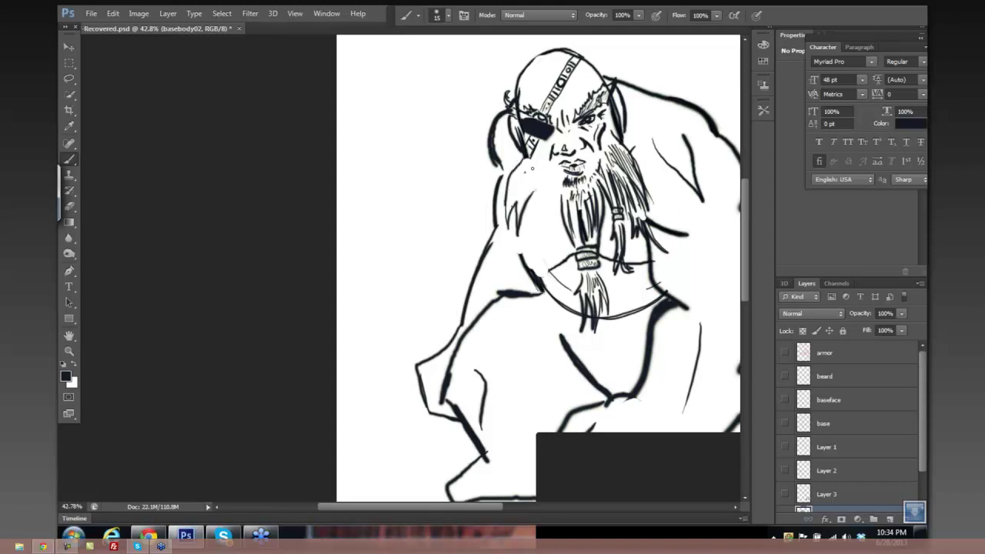
mouse_move(530, 159)
mouse_down()
mouse_move(516, 211)
mouse_move(535, 184)
mouse_up()
Ink the banded braid on the eyepatch side of the beard and fill the hair around it with strands.
drag(615, 193, 623, 197)
mouse_move(543, 175)
mouse_down()
mouse_move(534, 229)
mouse_move(543, 213)
mouse_move(537, 226)
mouse_move(552, 233)
mouse_move(542, 230)
mouse_move(552, 235)
mouse_move(543, 240)
mouse_move(546, 267)
mouse_up()
drag(558, 198, 556, 220)
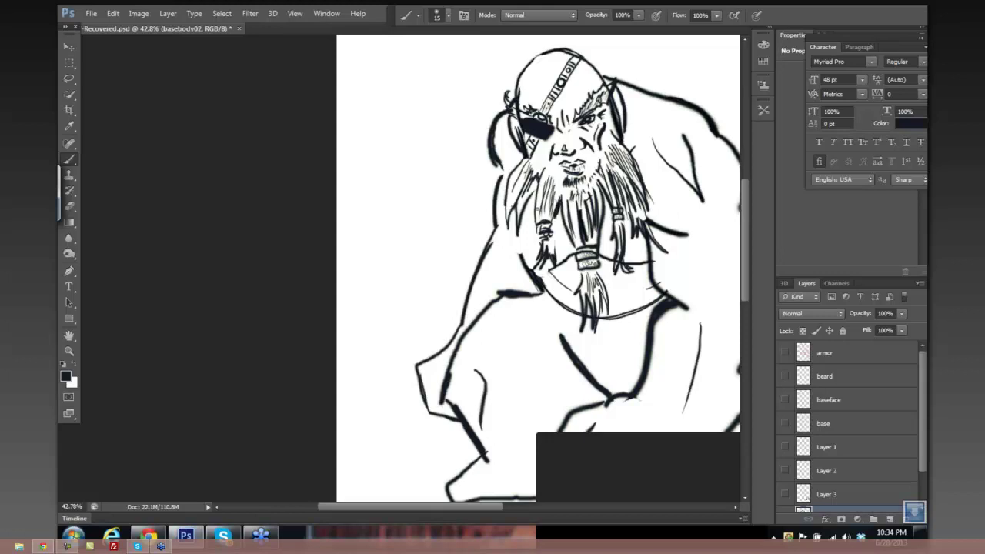
mouse_move(541, 182)
mouse_down()
mouse_move(539, 211)
mouse_move(543, 176)
mouse_move(532, 173)
mouse_up()
drag(533, 164, 509, 208)
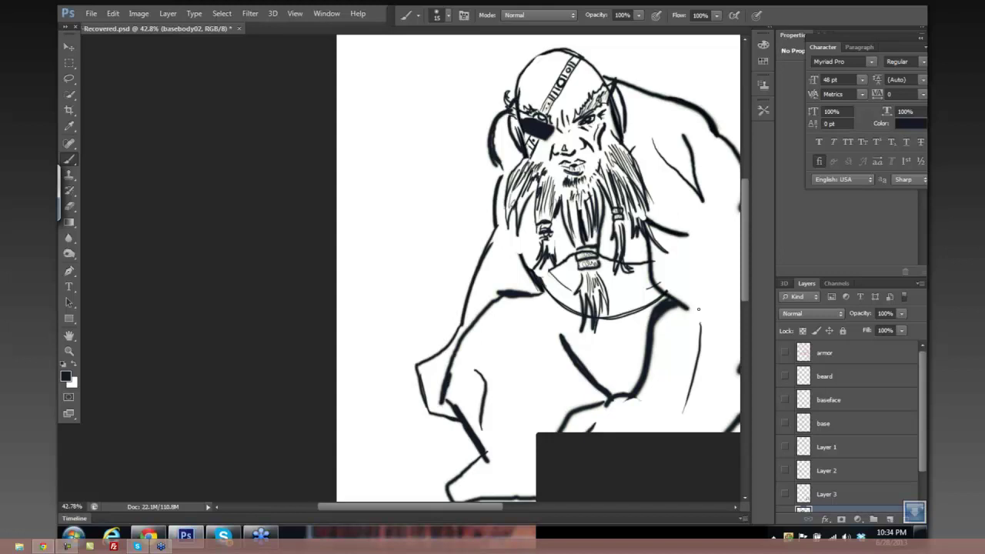
Show the beard sketch layer to compare it with the inked beard, and hide it again.
click(784, 376)
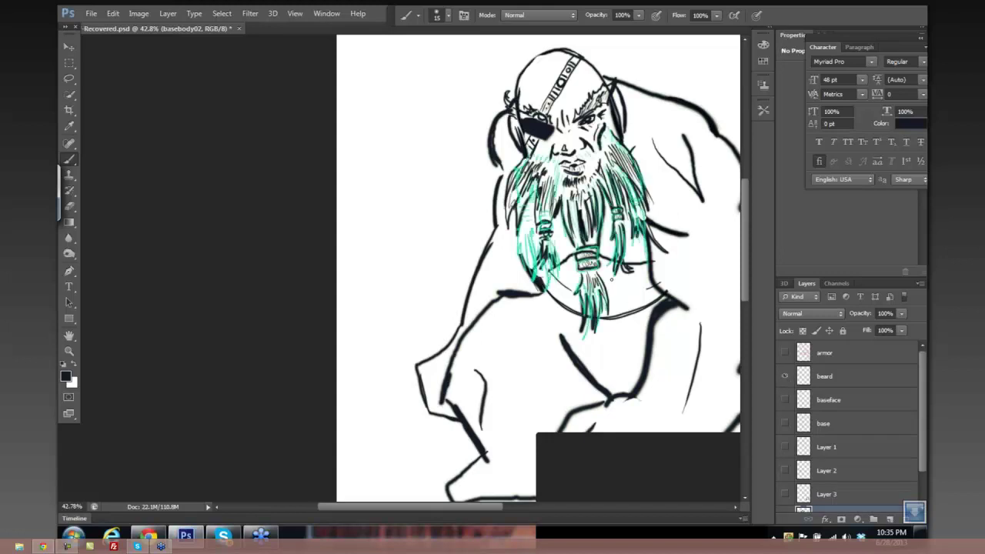
drag(611, 279, 638, 223)
click(785, 375)
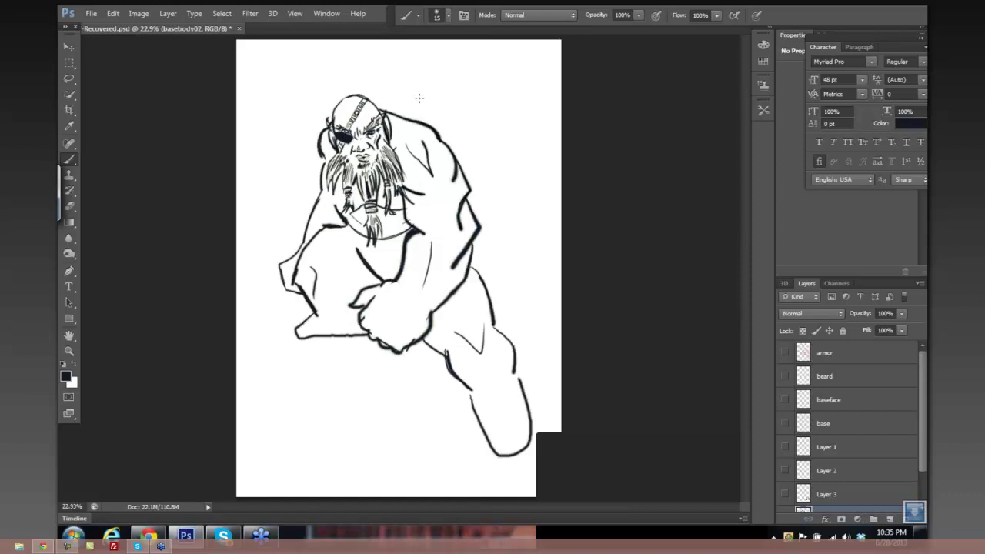
drag(454, 71, 416, 103)
key(ctrl+z)
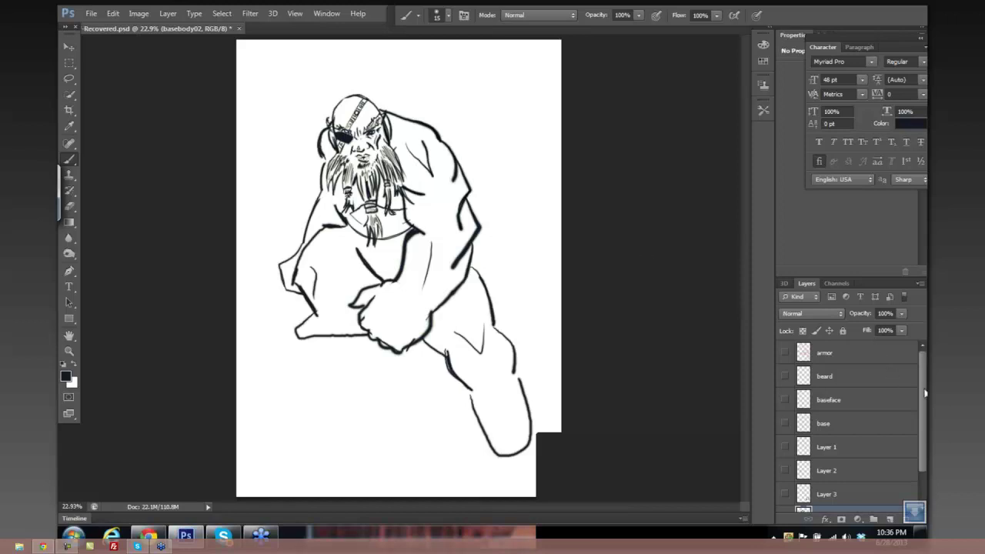
Show the armor sketch layer and ready the basebody02 layer for inking over it with a size 35 brush.
drag(920, 389, 923, 416)
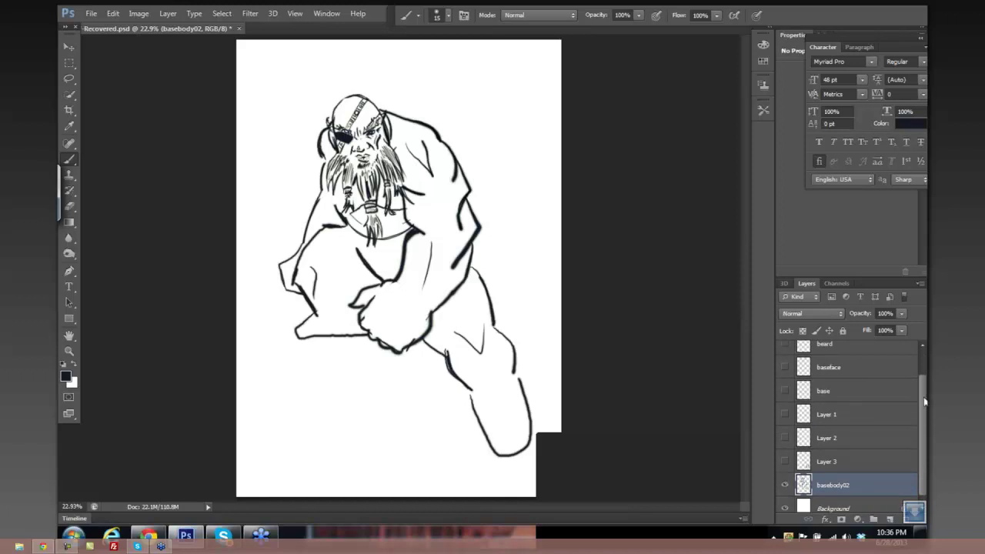
drag(925, 404, 927, 374)
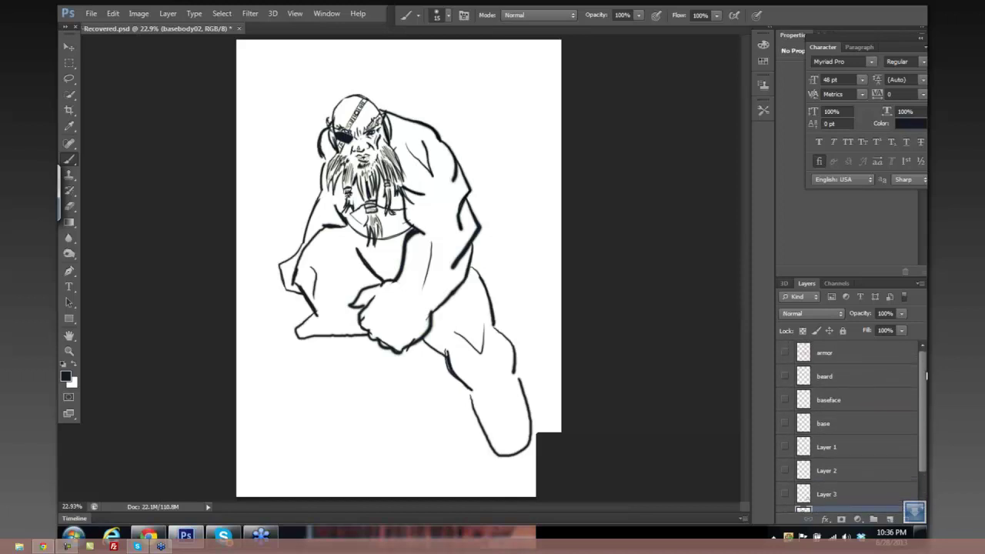
click(785, 353)
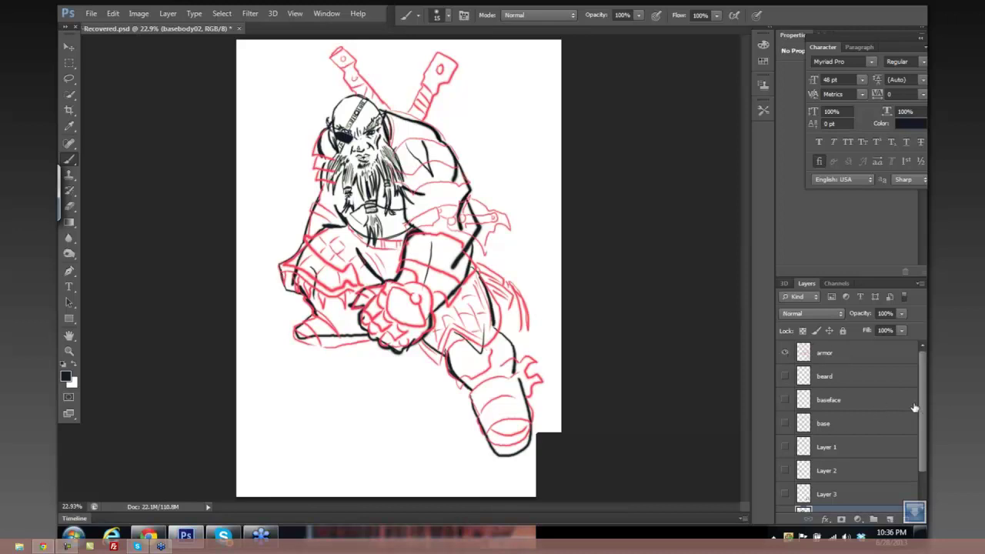
scroll(924, 421, down, 2)
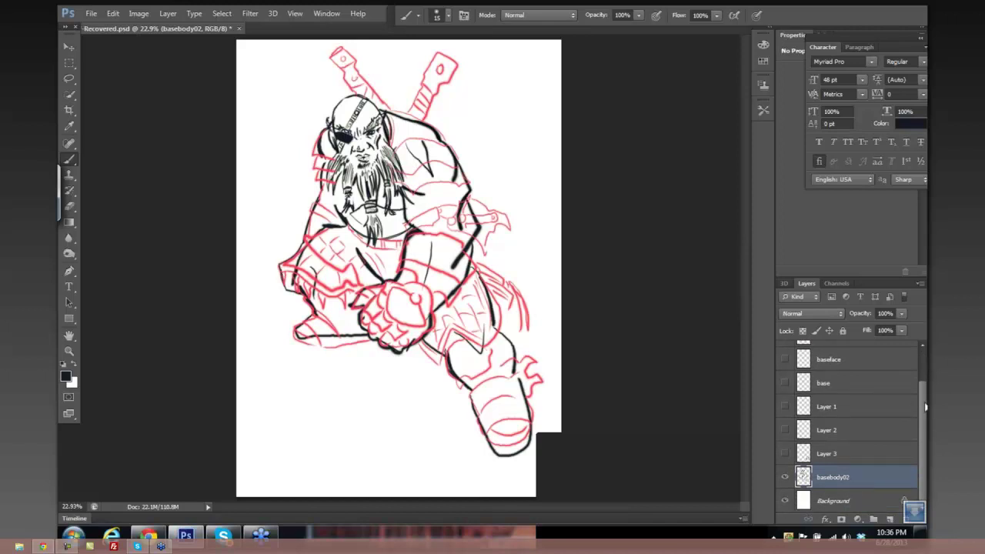
scroll(924, 408, up, 2)
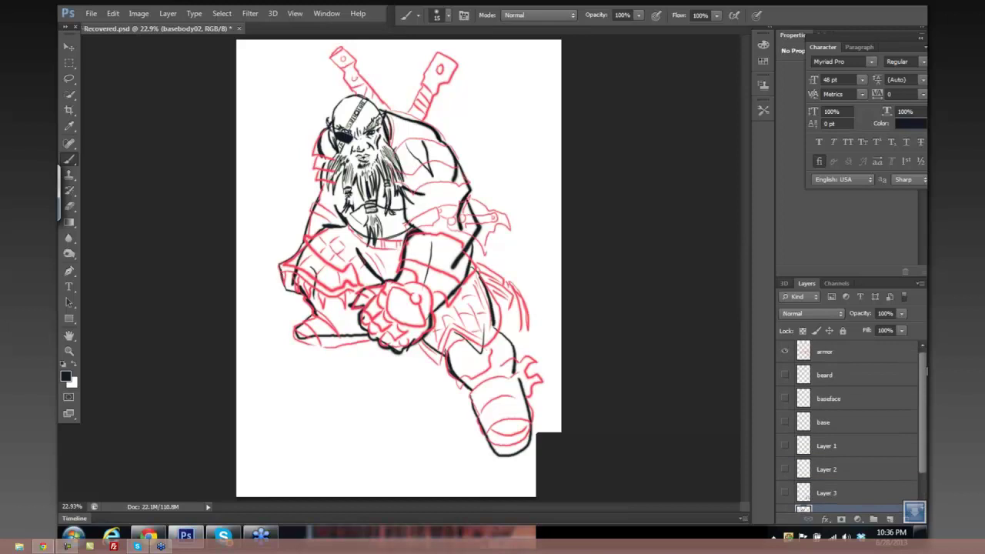
click(786, 356)
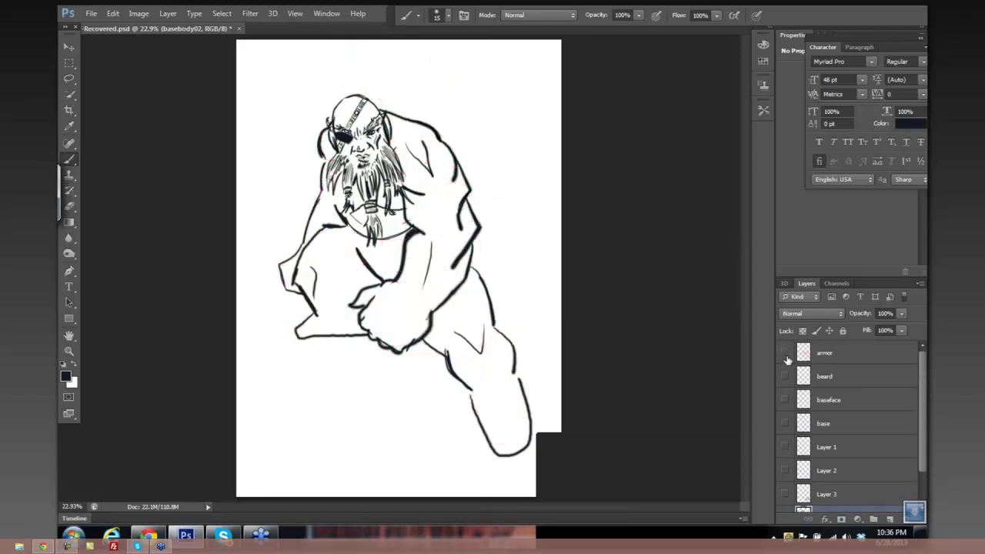
click(786, 356)
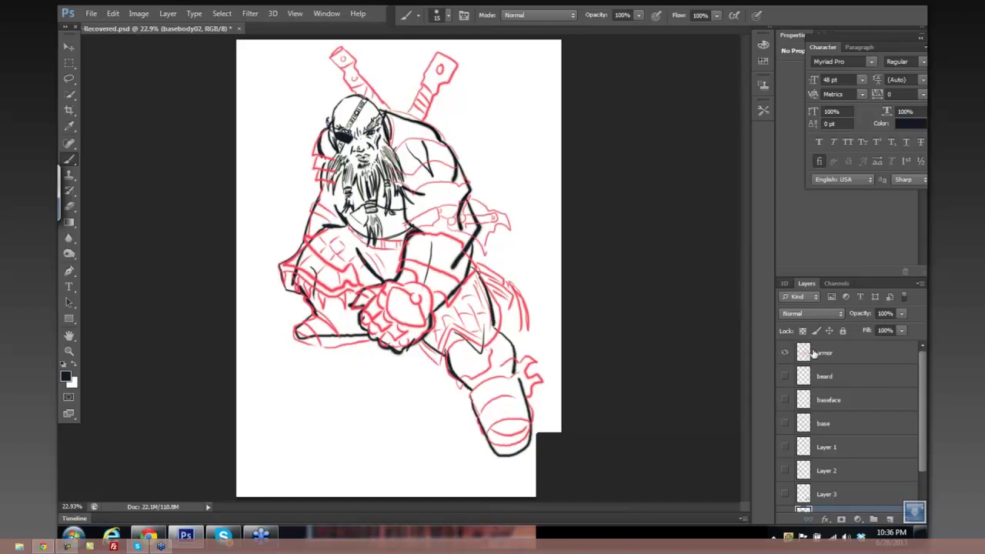
click(860, 362)
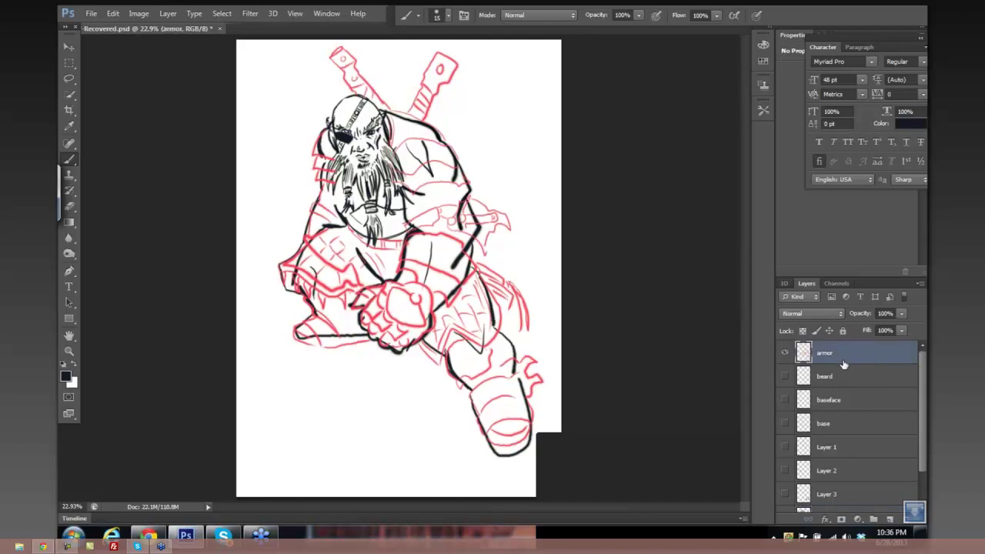
drag(925, 390, 924, 437)
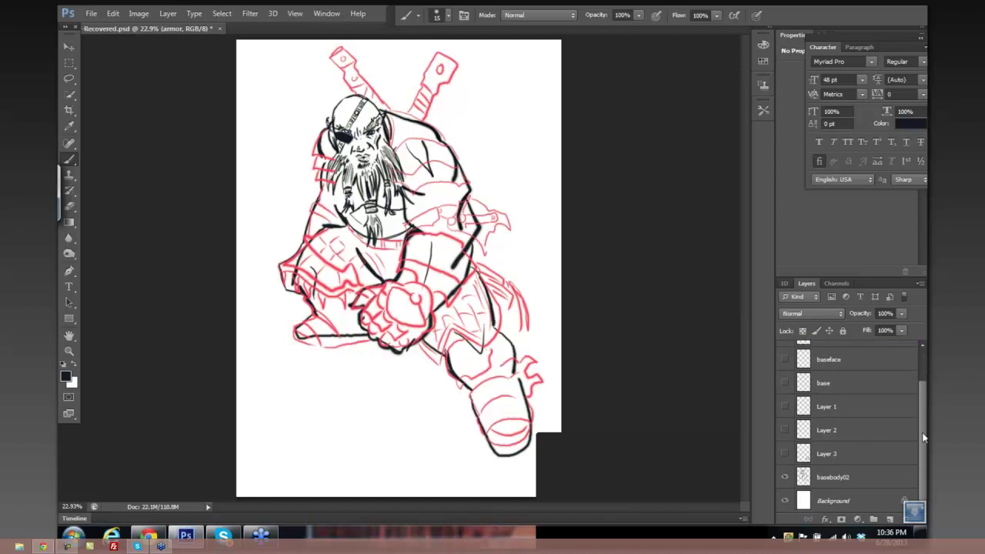
click(872, 479)
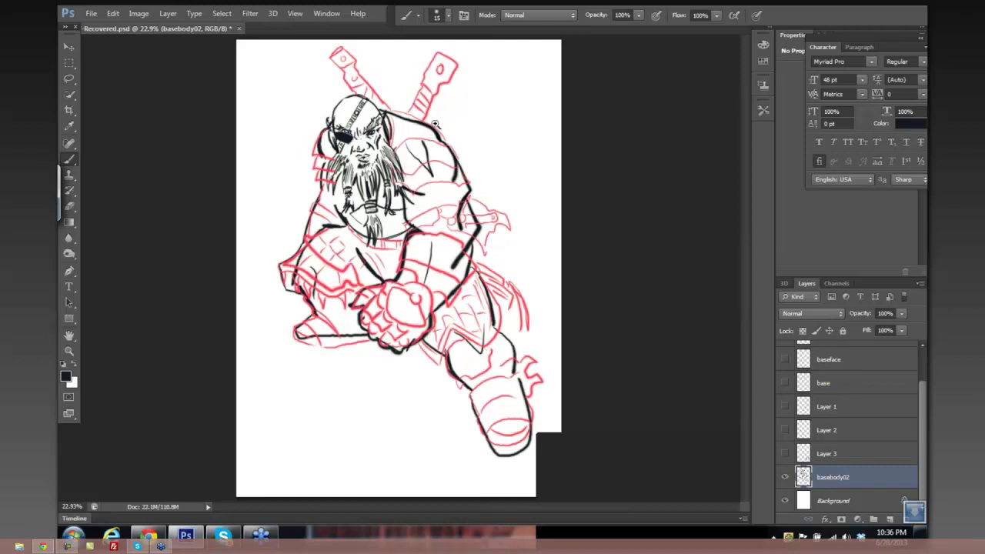
scroll(428, 115, up, 3)
drag(425, 97, 440, 121)
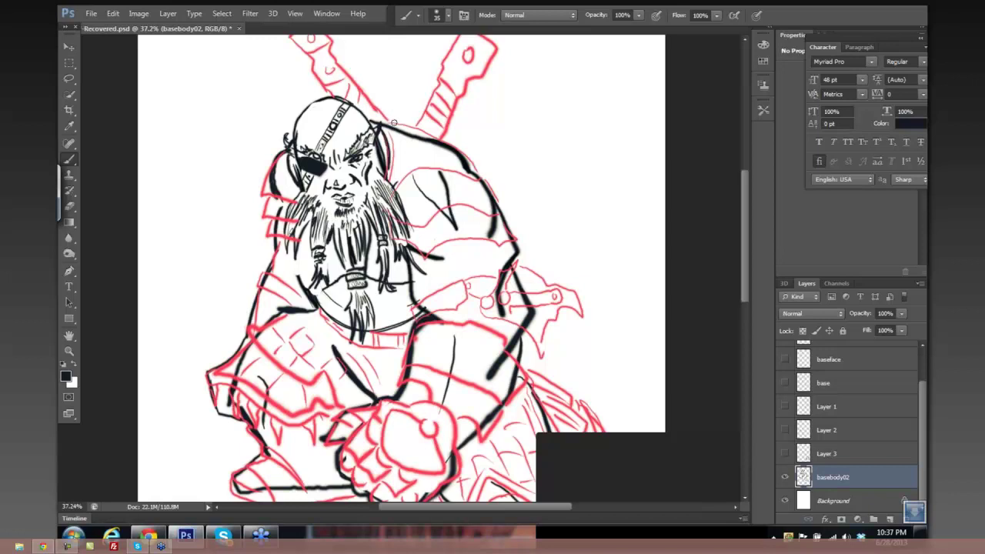
Erase the old body lines of the shoulder and arm beneath the armor sketch, enlarging the eraser to size 70.
key(e)
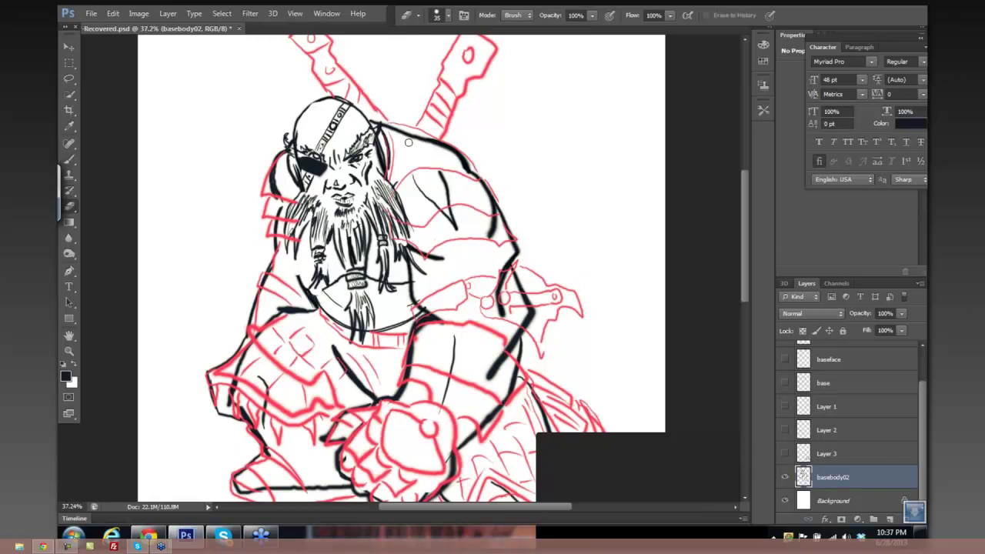
mouse_move(409, 143)
mouse_down()
mouse_move(482, 181)
mouse_move(494, 213)
mouse_move(492, 223)
mouse_move(443, 196)
mouse_move(457, 226)
mouse_move(421, 173)
mouse_move(436, 175)
mouse_move(465, 214)
mouse_move(443, 243)
mouse_move(446, 258)
mouse_move(424, 259)
mouse_move(428, 287)
mouse_move(424, 271)
mouse_move(462, 292)
mouse_move(481, 237)
mouse_move(502, 292)
mouse_move(506, 263)
mouse_move(504, 298)
mouse_move(522, 287)
mouse_move(531, 326)
mouse_move(501, 373)
mouse_move(500, 352)
mouse_move(486, 388)
mouse_move(484, 368)
mouse_move(440, 357)
mouse_move(428, 337)
mouse_move(392, 401)
mouse_move(320, 441)
mouse_move(384, 492)
mouse_move(436, 459)
mouse_move(448, 472)
mouse_move(445, 465)
mouse_move(422, 497)
mouse_move(509, 376)
mouse_move(503, 401)
mouse_move(517, 365)
mouse_up()
key(bracketright)
key(bracketright)
key(bracketright)
key(bracketright)
mouse_move(496, 237)
mouse_down()
mouse_move(466, 162)
mouse_move(395, 134)
mouse_move(466, 159)
mouse_move(475, 181)
mouse_move(452, 231)
mouse_move(495, 231)
mouse_move(516, 262)
mouse_move(437, 315)
mouse_move(450, 321)
mouse_move(426, 310)
mouse_move(413, 263)
mouse_up()
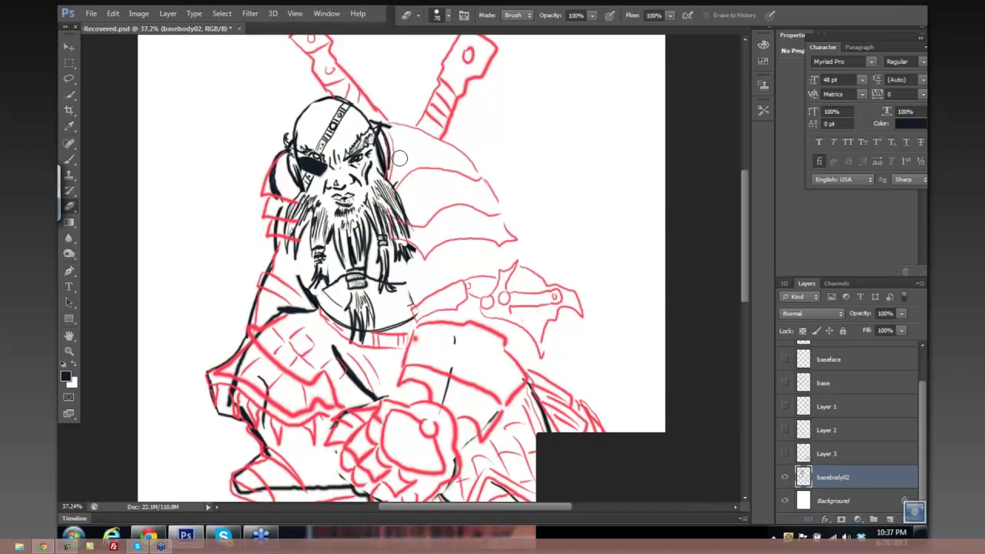
Ink the outline of the topmost shoulder plate over the armor sketch with a size 40 brush.
key(b)
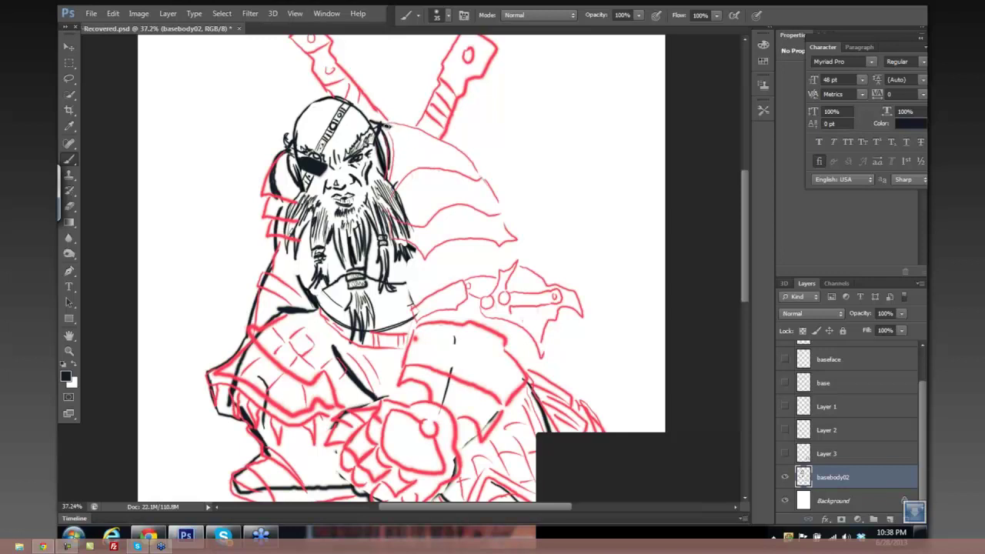
drag(387, 122, 414, 125)
key(ctrl+z)
key(bracketright)
mouse_move(381, 122)
mouse_down()
mouse_move(438, 135)
mouse_move(481, 171)
mouse_up()
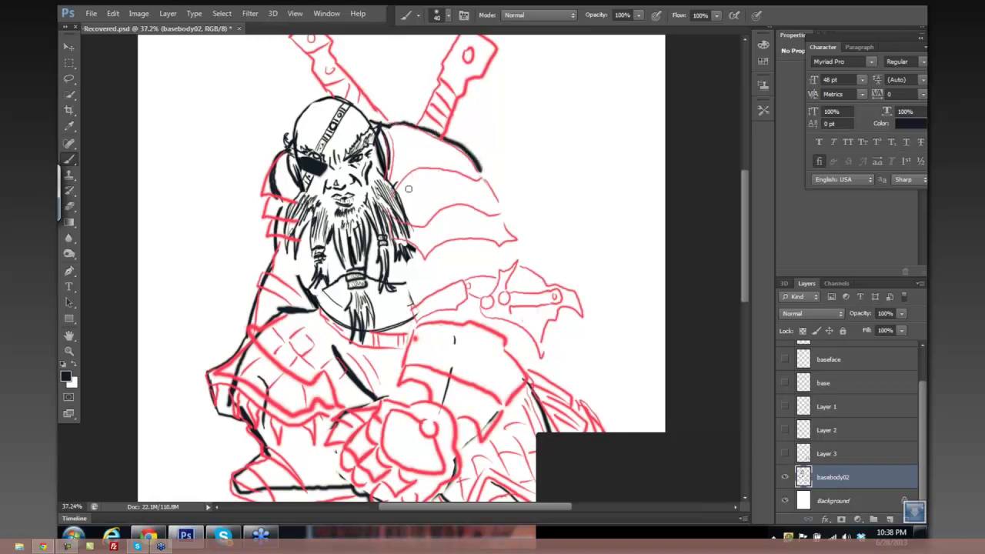
mouse_move(390, 179)
mouse_down()
mouse_move(429, 168)
mouse_move(484, 175)
mouse_up()
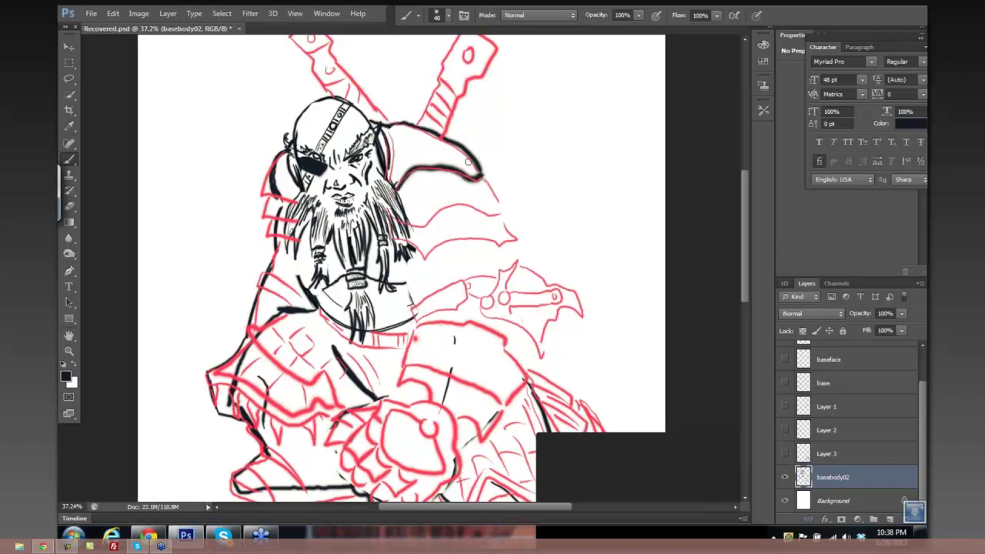
Switch the brush to the hard round tip at 35 px with 100% hardness.
key(bracketleft)
click(418, 17)
click(418, 19)
click(448, 17)
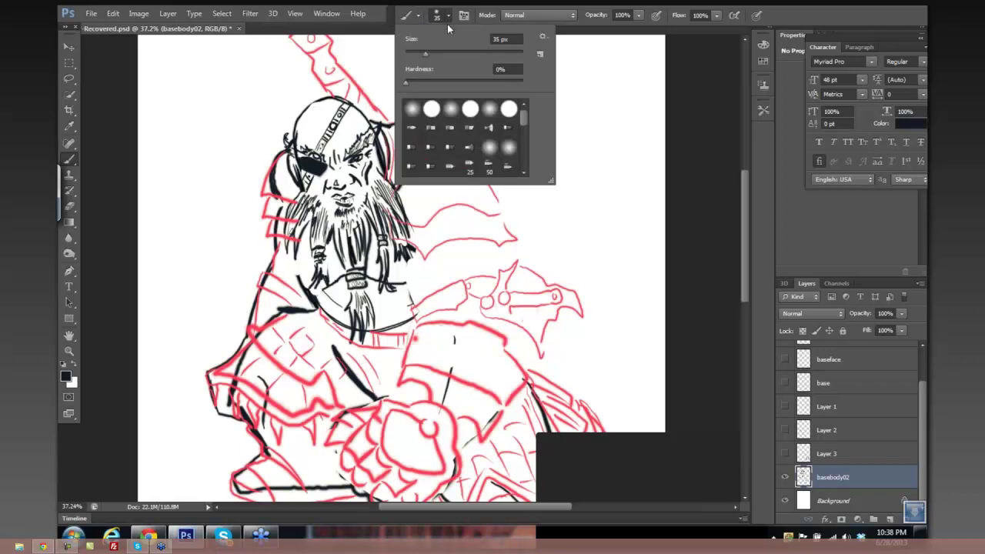
click(431, 108)
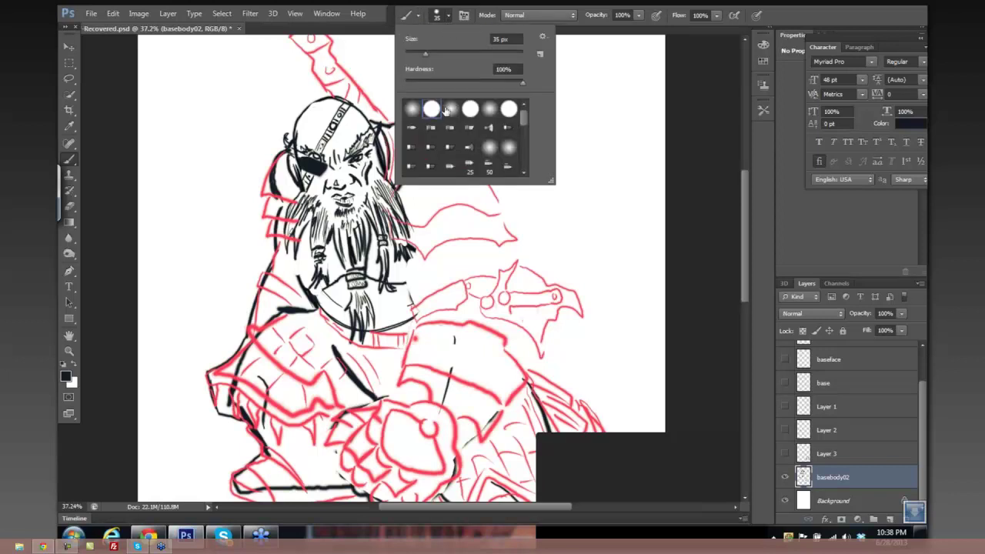
click(691, 86)
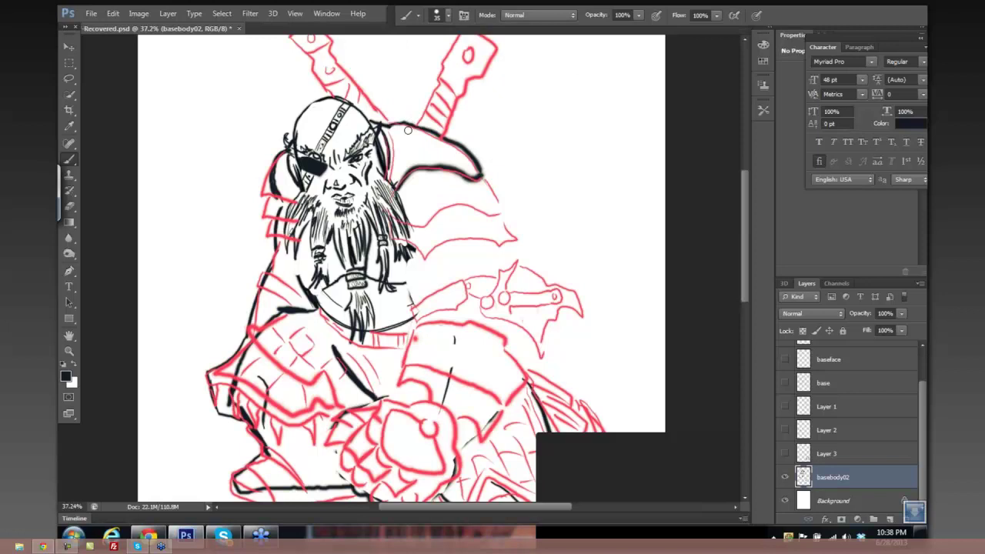
Ink a wavy engraving and an inner border line on the topmost shoulder plate with a size 9 brush.
key(bracketleft)
key(bracketleft)
key(bracketleft)
mouse_move(395, 144)
mouse_down()
mouse_move(398, 166)
mouse_move(424, 148)
mouse_move(467, 162)
mouse_up()
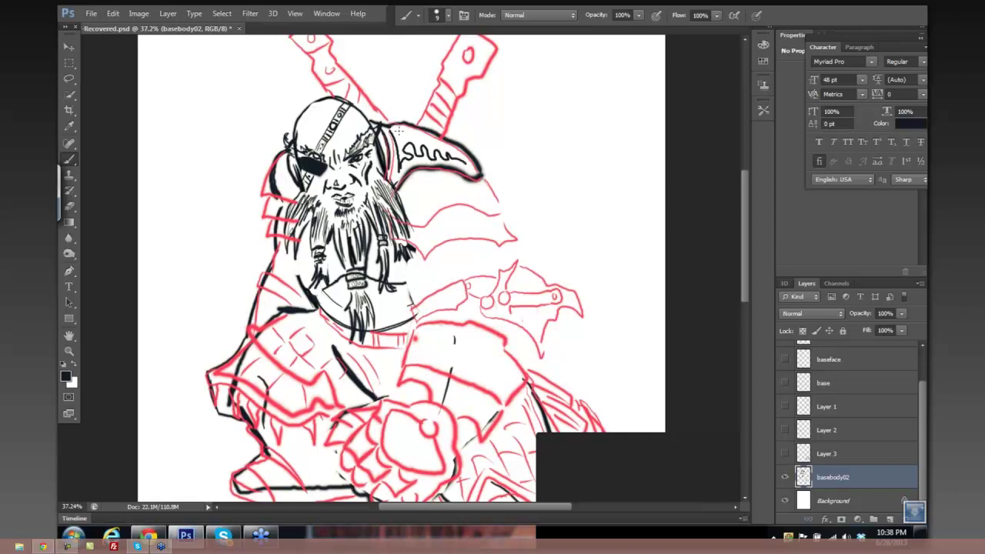
drag(404, 130, 469, 164)
Ink the outlines of the second and third shoulder plates with a size 20 brush, thickening their edges.
drag(482, 176, 506, 216)
drag(409, 224, 507, 213)
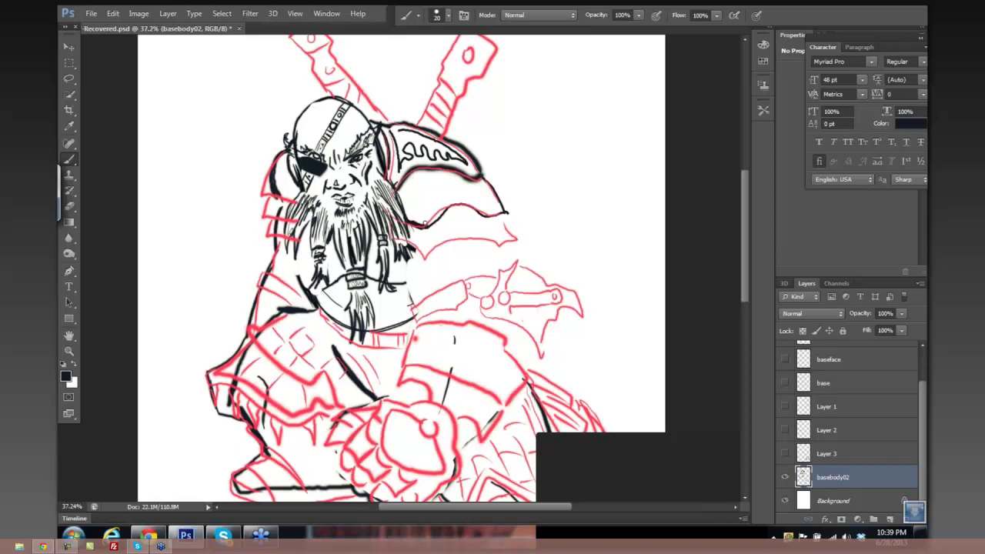
drag(417, 227, 463, 201)
mouse_move(493, 217)
mouse_down()
mouse_move(466, 204)
mouse_move(509, 213)
mouse_up()
drag(483, 176, 505, 209)
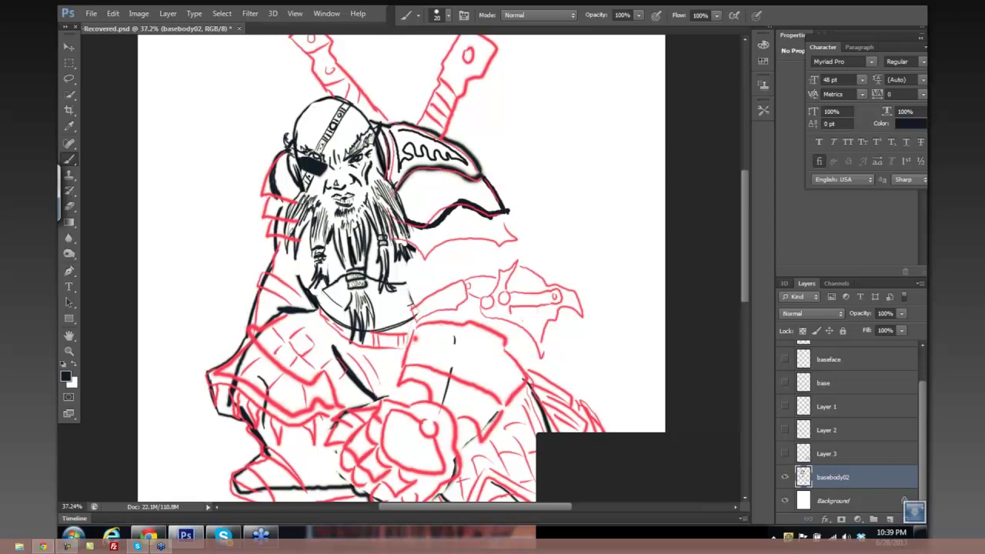
mouse_move(405, 226)
mouse_down()
mouse_move(426, 257)
mouse_move(435, 244)
mouse_move(502, 230)
mouse_move(519, 237)
mouse_move(503, 245)
mouse_up()
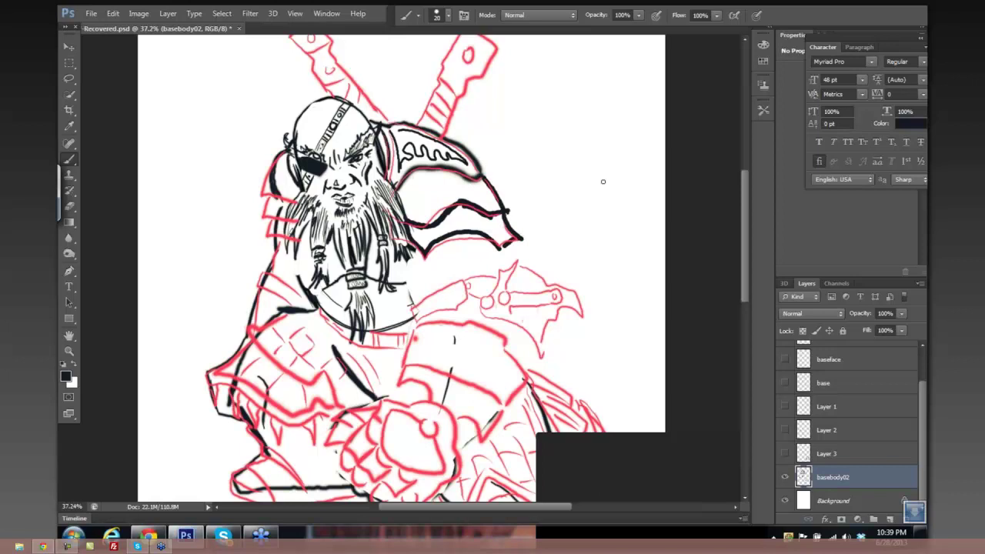
Hide the armor sketch layer and check the inked shoulder plates on their own.
click(785, 478)
click(786, 478)
drag(920, 398, 918, 365)
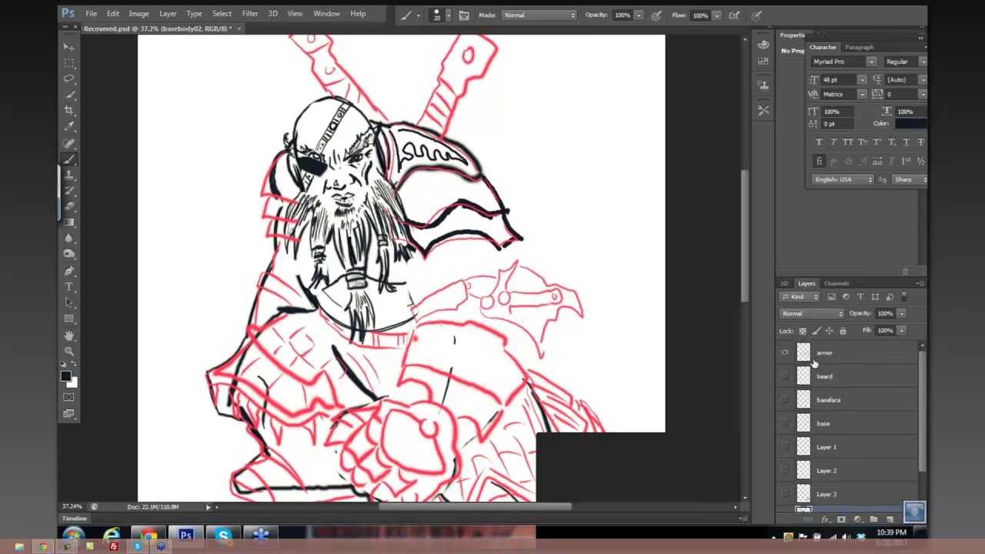
click(785, 352)
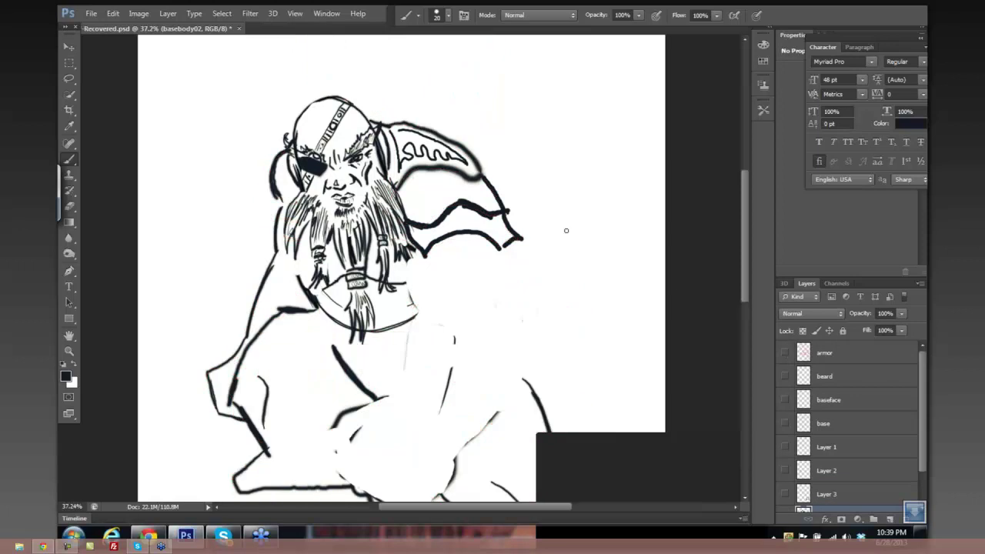
scroll(503, 170, down, 3)
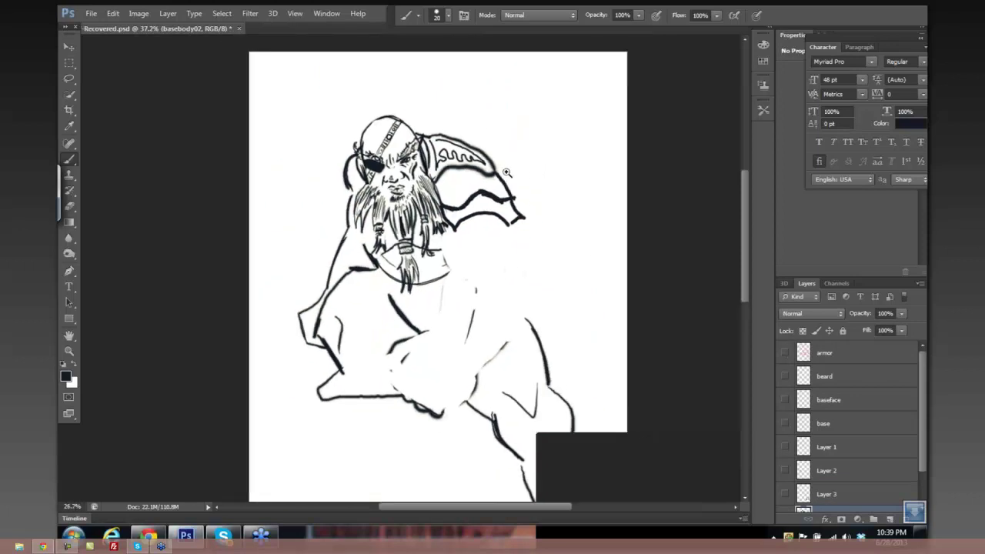
scroll(503, 171, up, 2)
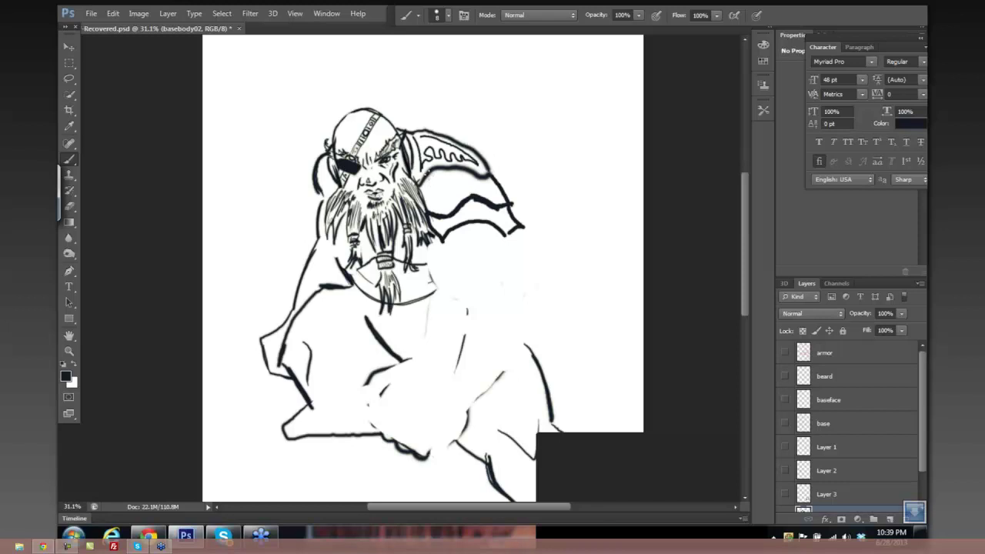
Ink a skull and wavy engravings on the lower two shoulder plates and edge details on the top one with a size 8 brush.
drag(431, 180, 499, 192)
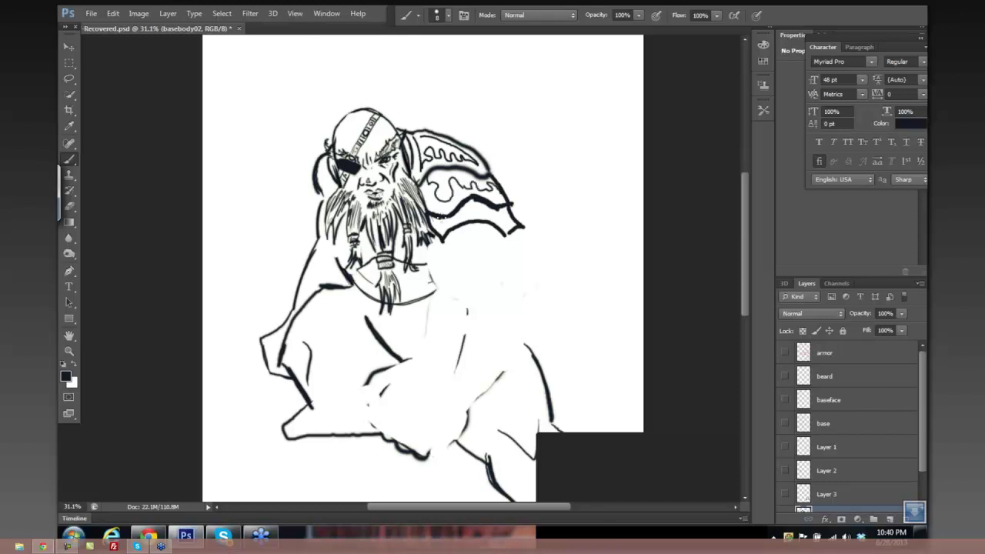
drag(440, 224, 510, 207)
mouse_move(431, 186)
mouse_down()
mouse_move(446, 207)
mouse_move(442, 174)
mouse_move(464, 176)
mouse_up()
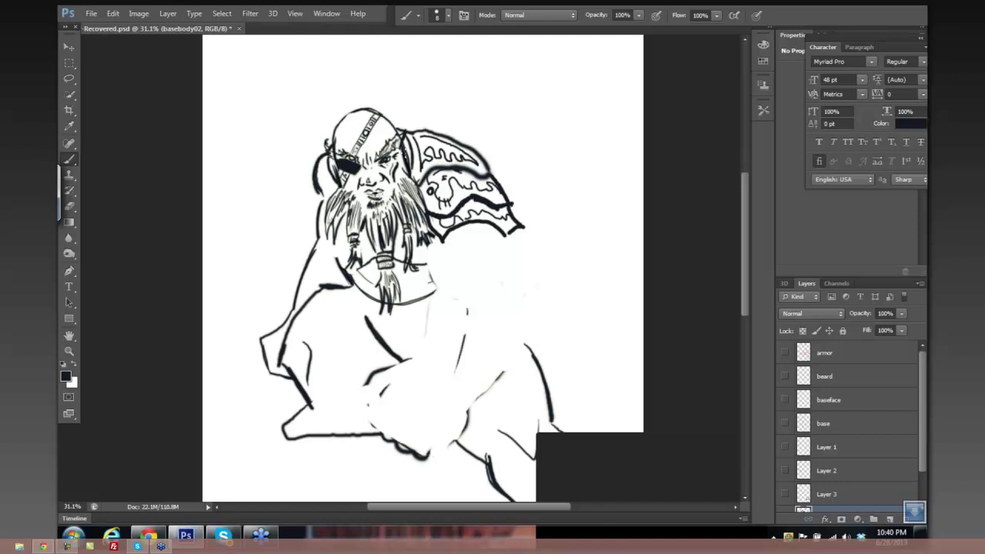
drag(408, 139, 425, 172)
Show the armor sketch layer and ink both sides of the upper arm below the shoulder plates with a size 20 brush.
click(787, 354)
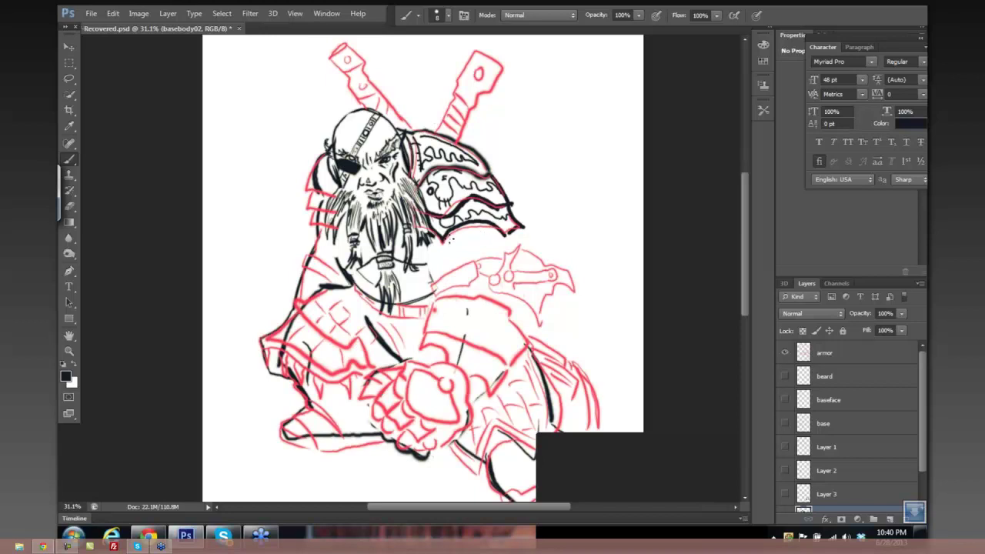
key(bracketright)
key(bracketright)
key(bracketright)
drag(444, 237, 439, 273)
drag(509, 231, 518, 252)
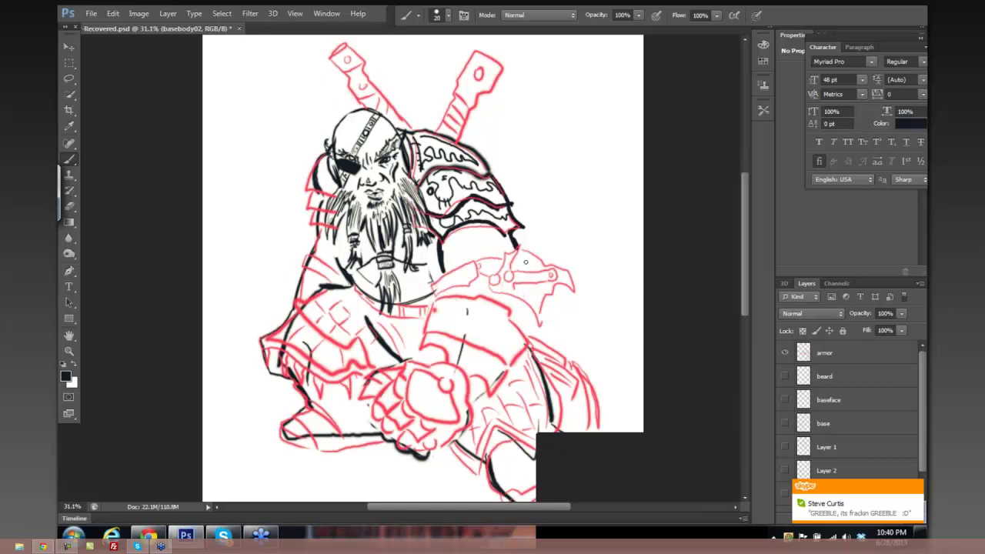
drag(523, 235, 521, 226)
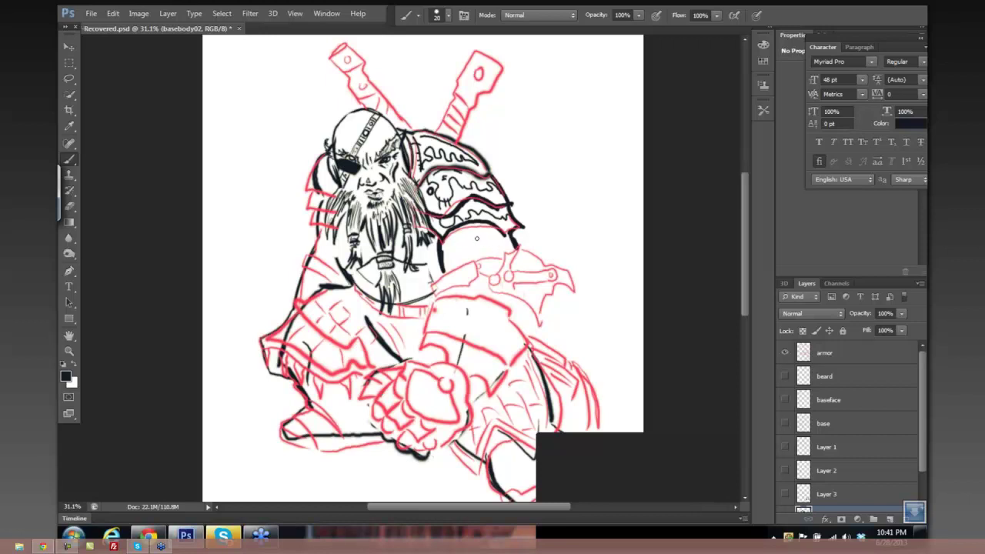
Ink a curved muscle line on the upper arm with a size 8 brush, undoing the extra stroke down the forearm.
mouse_move(461, 244)
mouse_down()
mouse_move(472, 232)
mouse_move(485, 242)
mouse_up()
key(ctrl+z)
key(bracketleft)
key(bracketleft)
key(bracketleft)
mouse_move(464, 240)
mouse_down()
mouse_move(480, 236)
mouse_move(488, 255)
mouse_move(477, 237)
mouse_move(488, 255)
mouse_move(462, 246)
mouse_up()
mouse_move(488, 257)
mouse_down()
mouse_move(489, 290)
mouse_move(464, 342)
mouse_up()
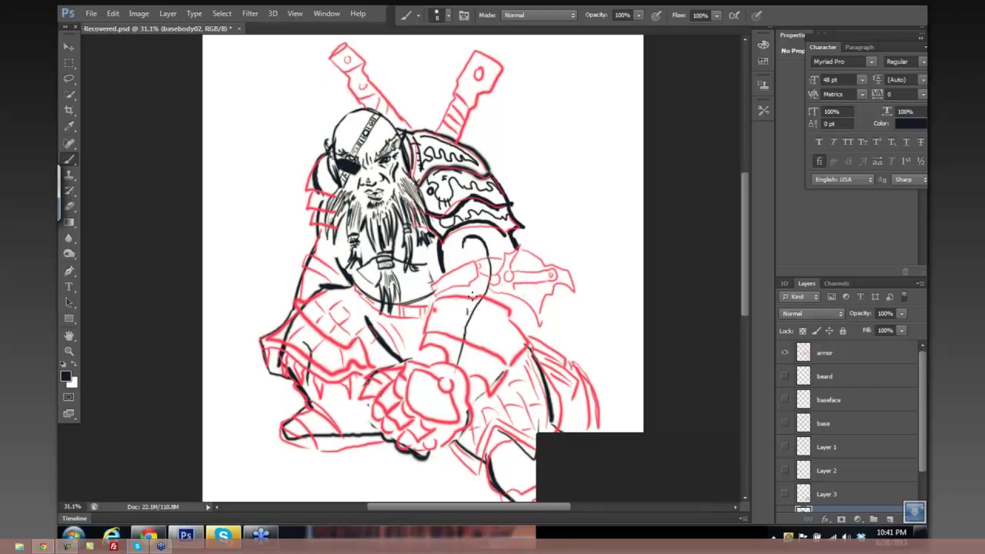
key(ctrl+z)
Ink the outline of the elbow guard's front plate, nearest the beard, and add its rivet.
key(bracketright)
key(bracketright)
key(bracketright)
scroll(492, 186, up, 3)
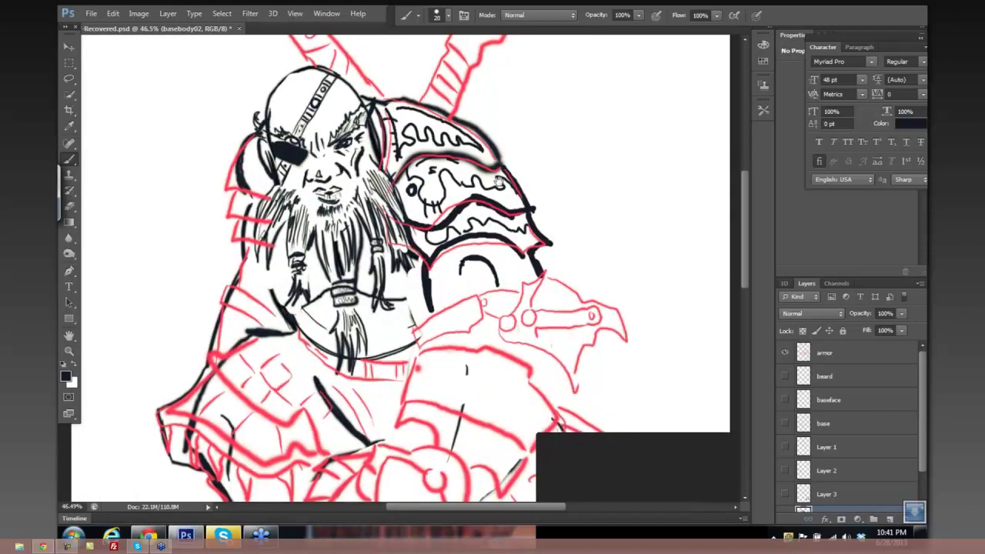
drag(499, 182, 445, 74)
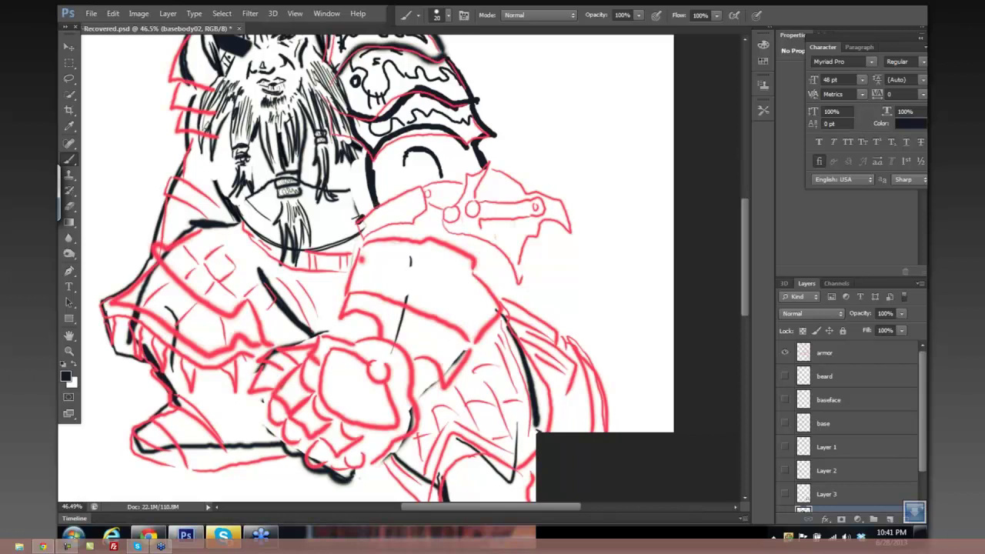
mouse_move(359, 219)
mouse_down()
mouse_move(422, 187)
mouse_move(420, 225)
mouse_move(361, 228)
mouse_move(387, 229)
mouse_move(416, 201)
mouse_up()
key(ctrl+z)
key(bracketleft)
key(bracketleft)
key(bracketleft)
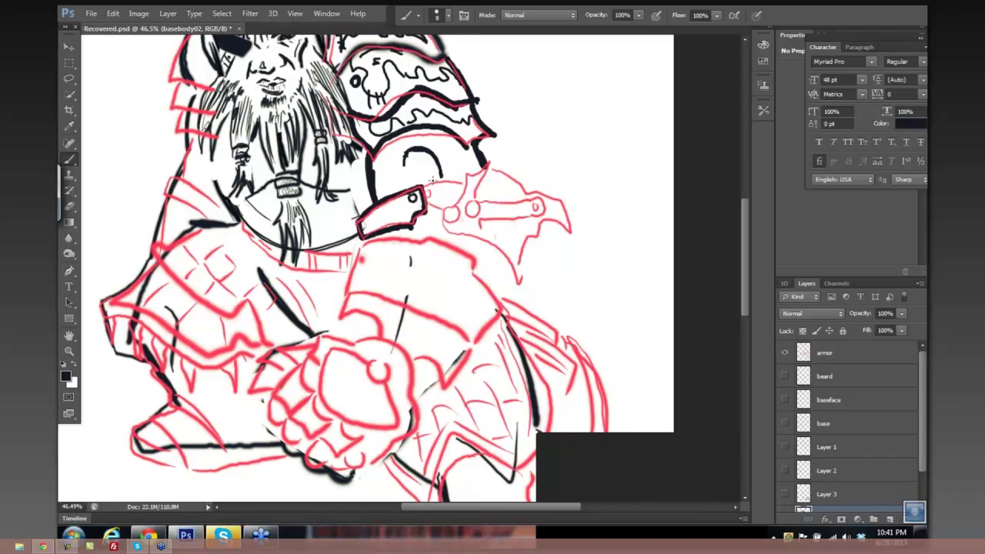
Ink the elbow guard's hinge section, lower round joint and curved bottom edge with a size 15 brush.
key(bracketright)
key(bracketright)
key(bracketright)
mouse_move(425, 183)
mouse_down()
mouse_move(470, 193)
mouse_move(446, 209)
mouse_move(431, 202)
mouse_move(447, 194)
mouse_up()
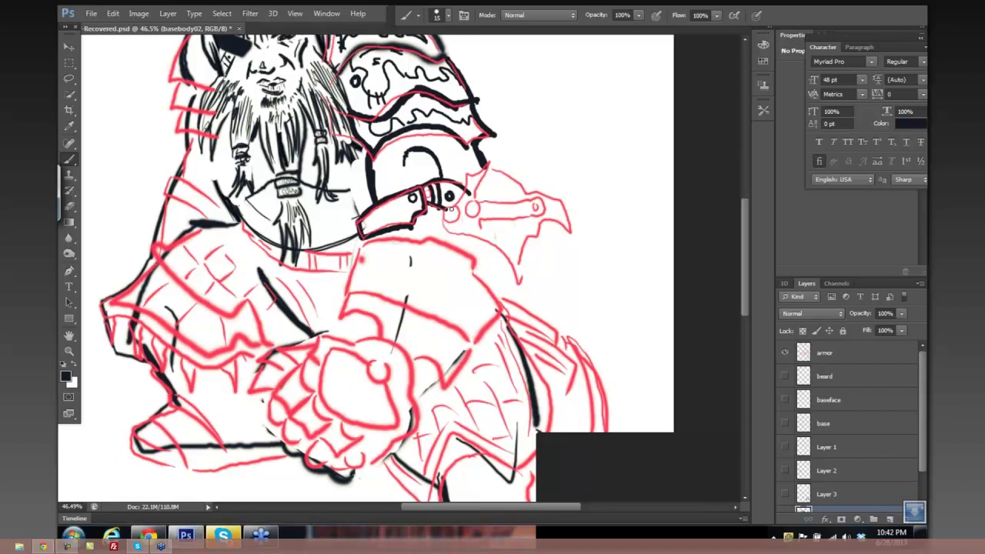
mouse_move(454, 221)
mouse_down()
mouse_move(445, 221)
mouse_move(460, 204)
mouse_move(447, 215)
mouse_up()
drag(450, 227, 522, 284)
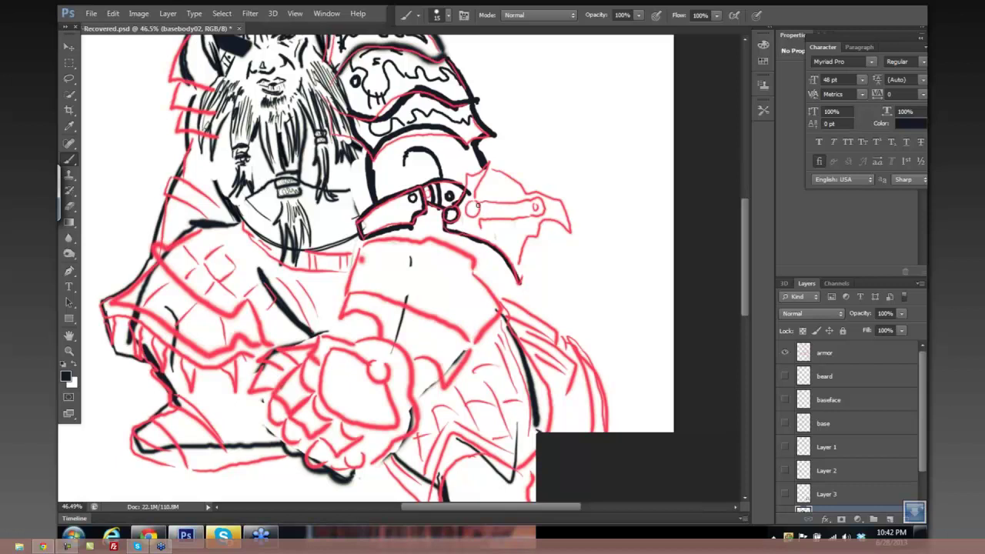
Ink the elbow guard's second round joint, the upright spike beside it and the outer edge down to the hooked tip.
mouse_move(476, 203)
mouse_down()
mouse_move(472, 217)
mouse_move(483, 214)
mouse_move(478, 205)
mouse_move(467, 216)
mouse_move(465, 206)
mouse_move(462, 219)
mouse_move(472, 216)
mouse_move(489, 164)
mouse_move(474, 199)
mouse_up()
mouse_move(493, 166)
mouse_down()
mouse_move(479, 199)
mouse_move(480, 239)
mouse_up()
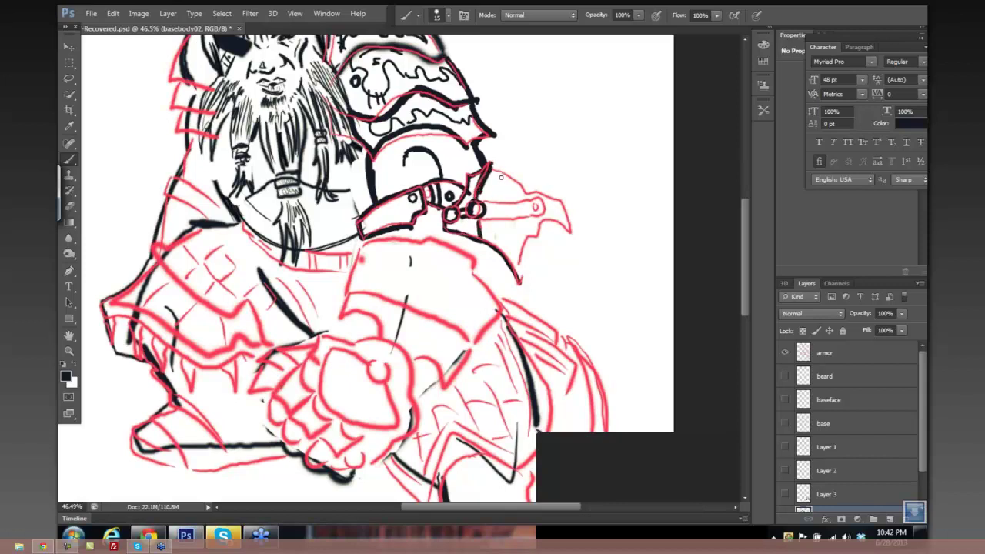
drag(492, 168, 525, 195)
mouse_move(532, 195)
mouse_down()
mouse_move(573, 223)
mouse_move(575, 239)
mouse_up()
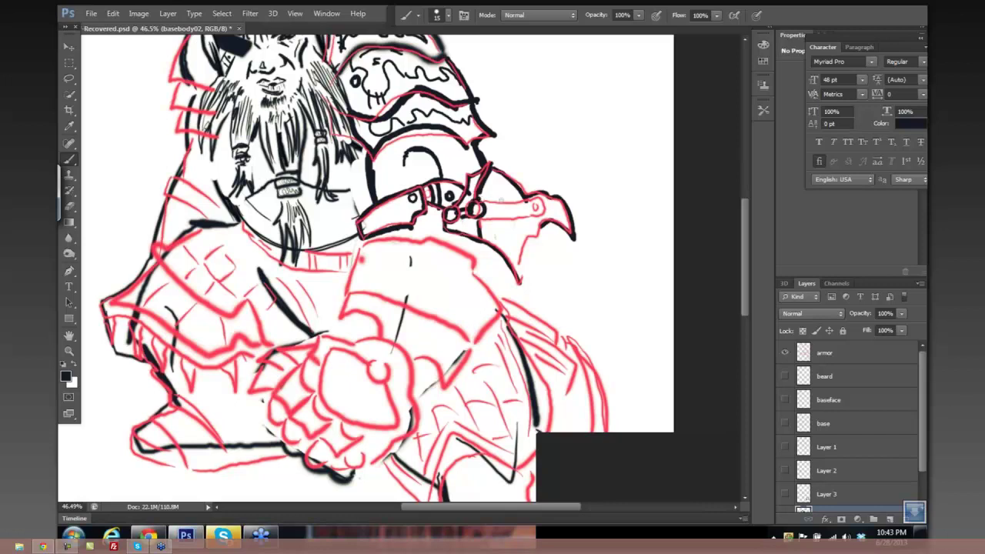
Ink the elbow guard's connecting rod and redo the rivet at its outer end with a size 8 brush.
mouse_move(504, 199)
mouse_down()
mouse_move(479, 198)
mouse_move(529, 207)
mouse_up()
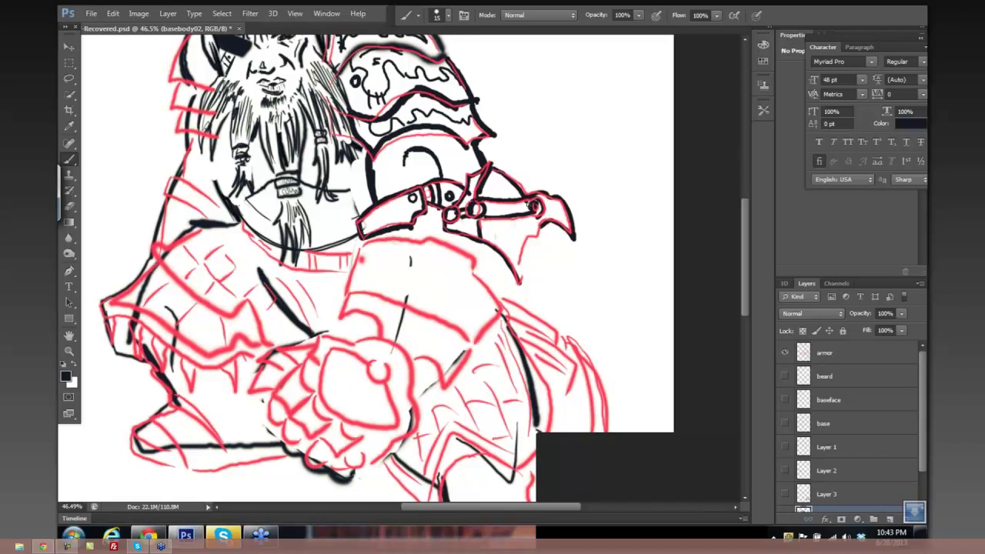
key(ctrl+z)
key(bracketleft)
key(bracketleft)
key(bracketleft)
drag(529, 207, 531, 203)
Hide the armor sketch layer, ink engravings and hatching on the elbow guard, and close the outline of its lower point.
click(785, 352)
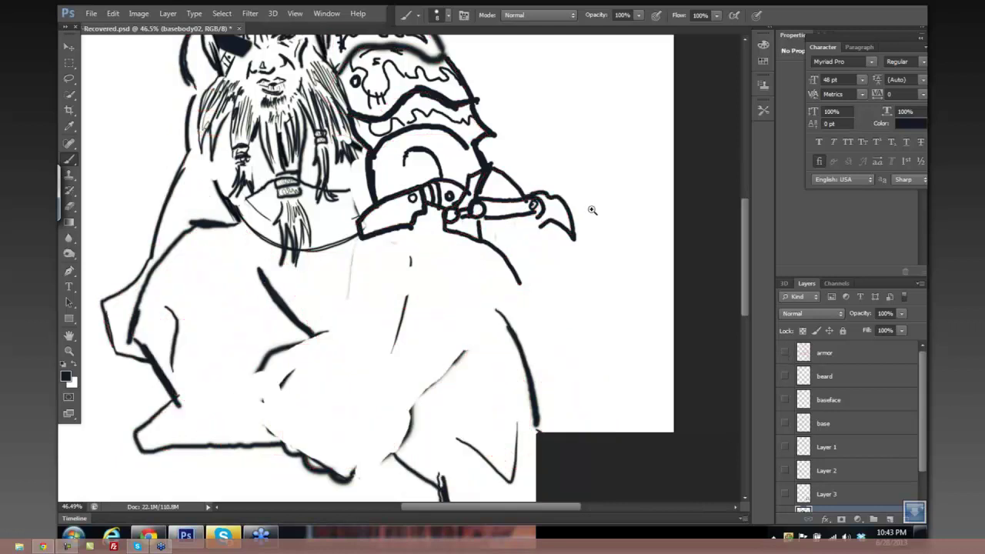
scroll(595, 212, down, 3)
scroll(565, 217, up, 4)
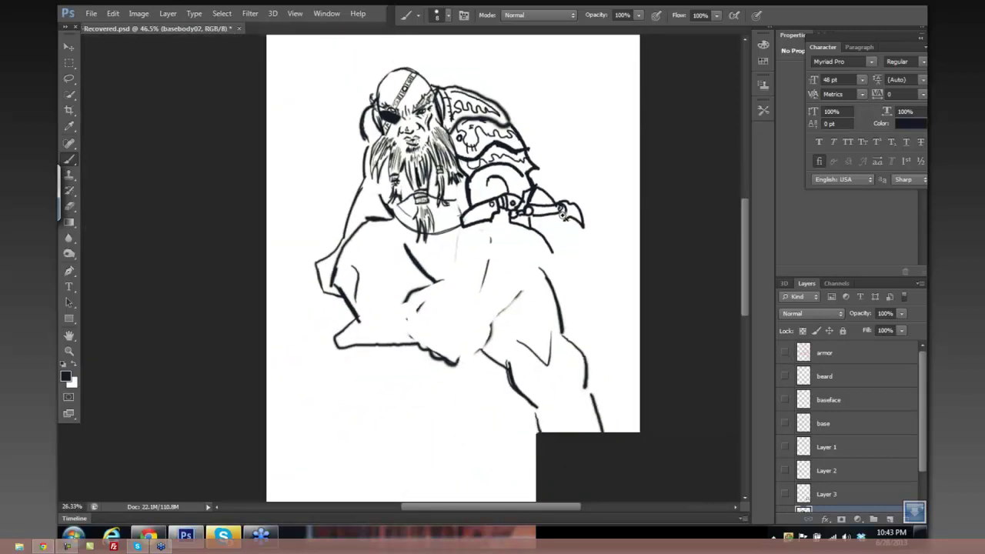
scroll(586, 220, up, 2)
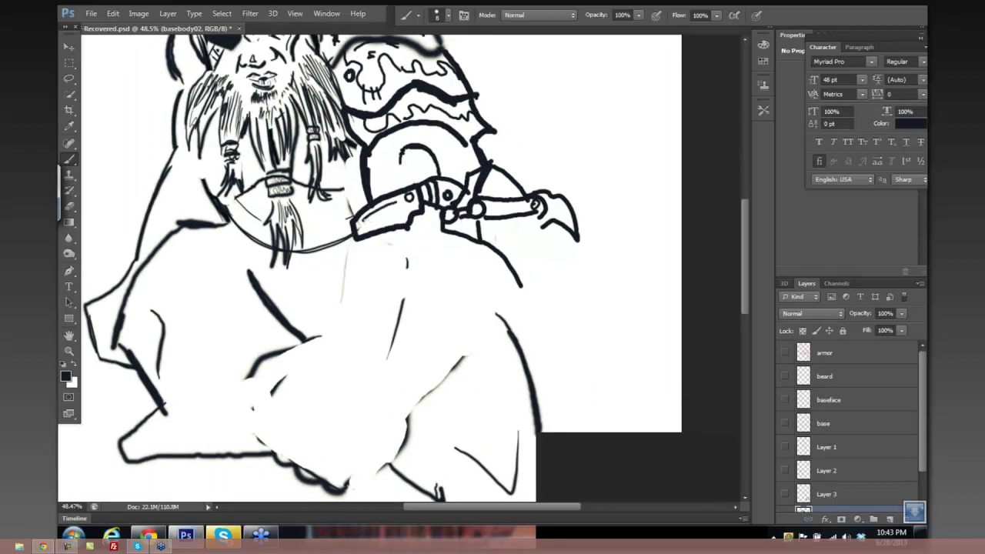
mouse_move(364, 225)
mouse_down()
mouse_move(403, 207)
mouse_move(385, 211)
mouse_move(392, 206)
mouse_up()
mouse_move(490, 209)
mouse_down()
mouse_move(520, 209)
mouse_move(490, 195)
mouse_move(511, 192)
mouse_up()
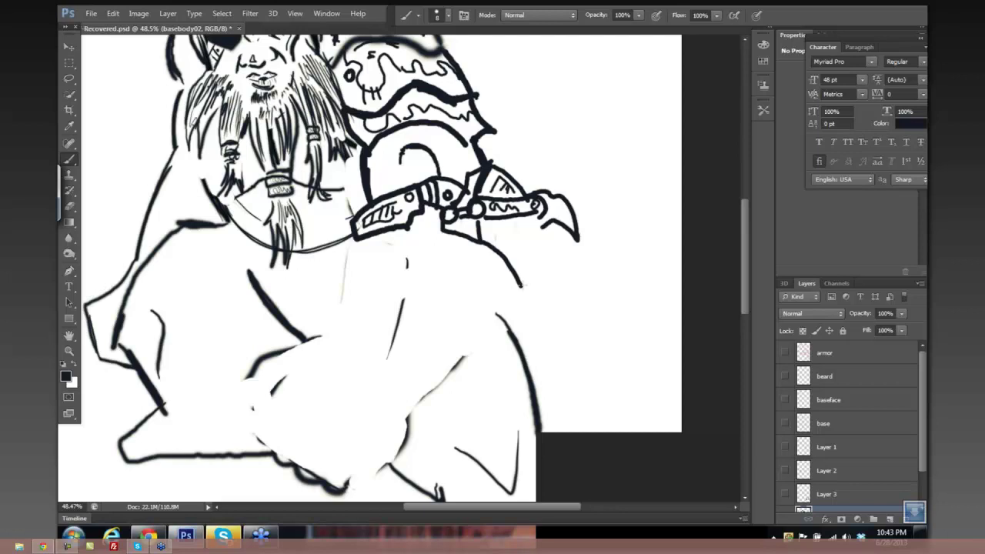
mouse_move(520, 285)
mouse_down()
mouse_move(537, 236)
mouse_move(562, 209)
mouse_move(573, 231)
mouse_move(520, 239)
mouse_move(523, 267)
mouse_move(512, 249)
mouse_move(527, 265)
mouse_up()
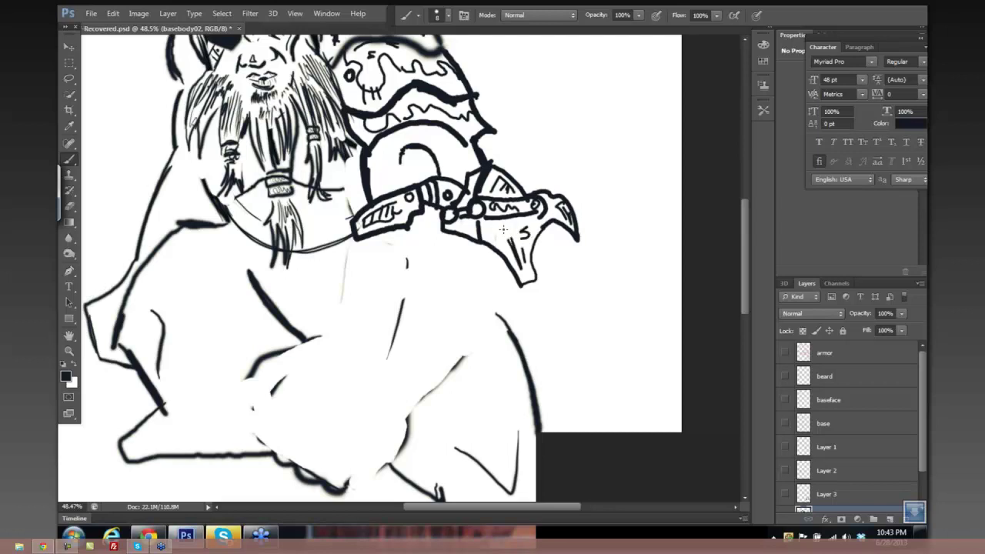
Finish the engravings on the elbow guard's lower plate and hatch the arch on the upper-arm plate with a size 8 brush.
drag(499, 228, 501, 233)
mouse_move(505, 229)
mouse_down()
mouse_move(515, 235)
mouse_move(474, 231)
mouse_up()
drag(402, 164, 409, 147)
mouse_move(408, 164)
mouse_down()
mouse_move(416, 147)
mouse_move(431, 150)
mouse_up()
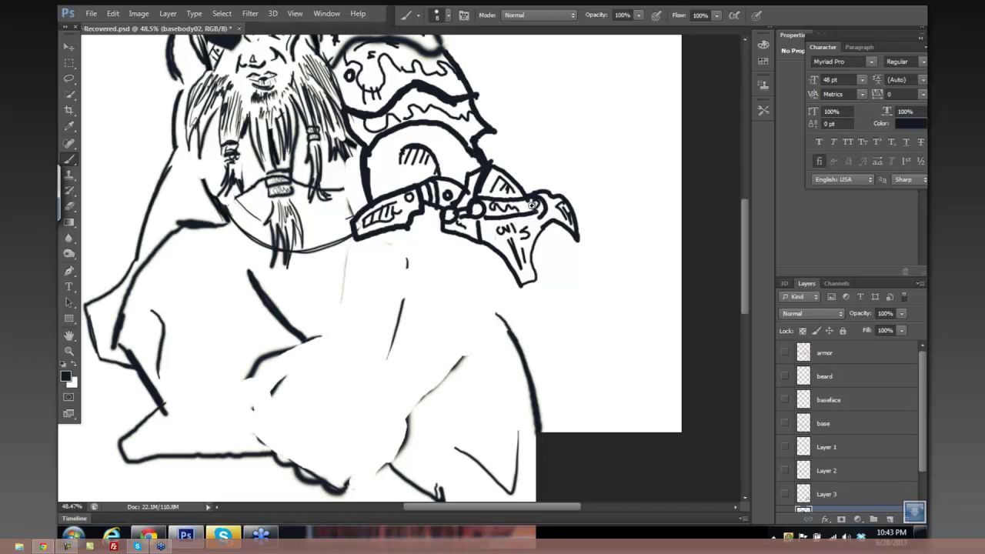
scroll(520, 206, down, 2)
scroll(521, 205, down, 1)
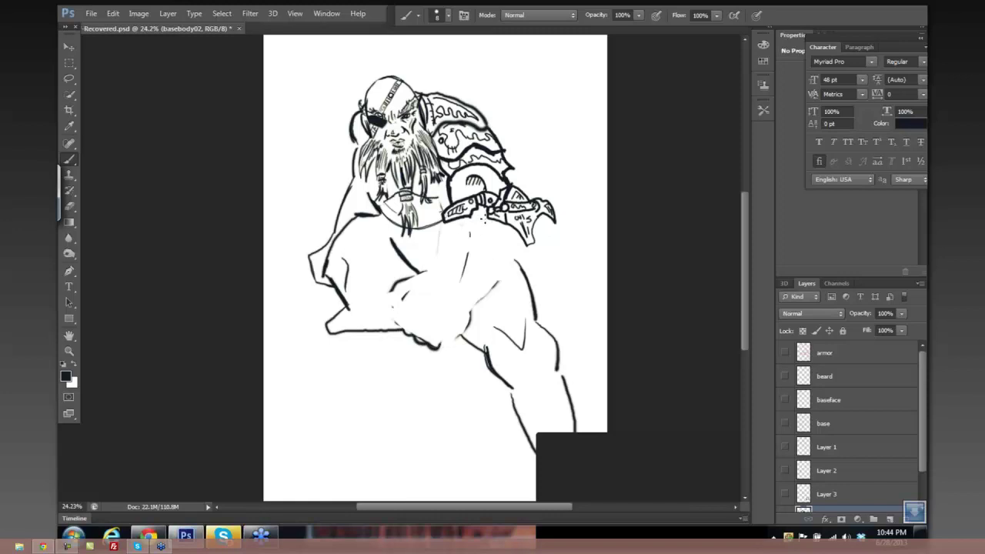
drag(517, 212, 525, 214)
click(484, 176)
Show the armor and base sketch layers as guides over the inked figure.
click(785, 375)
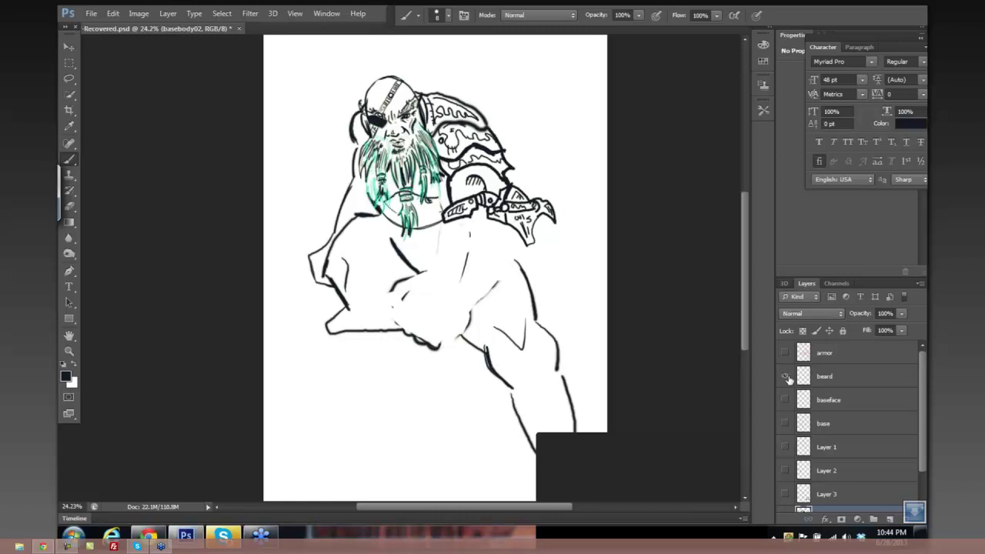
click(786, 377)
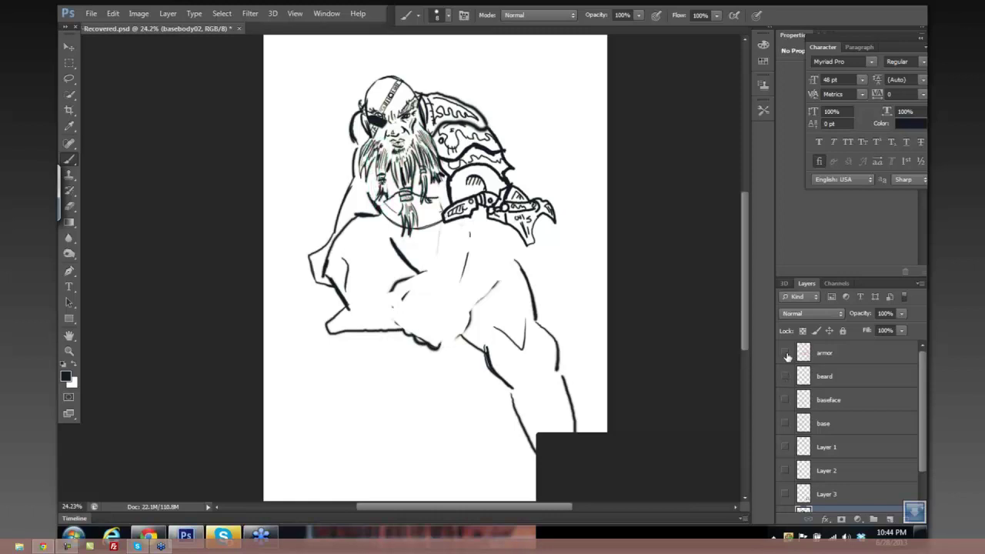
click(785, 353)
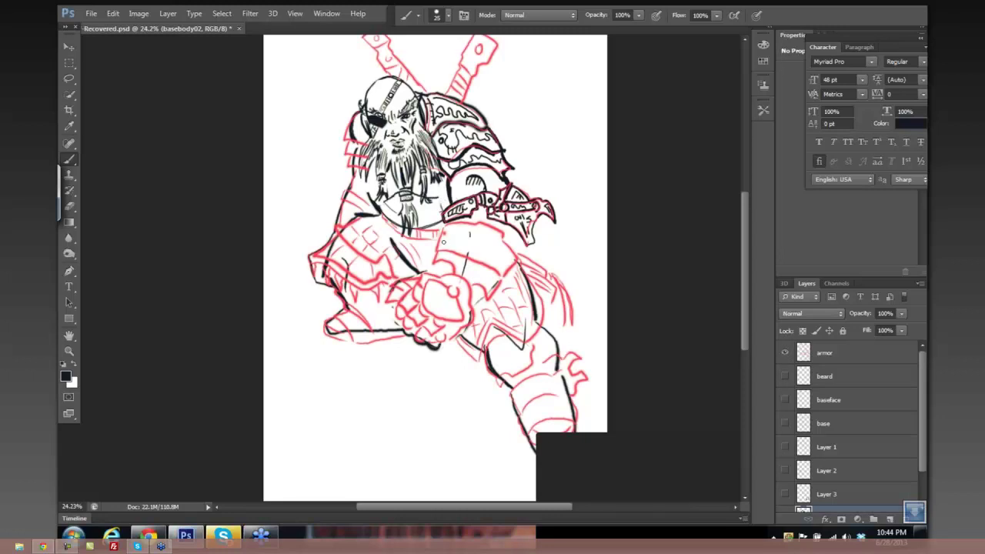
scroll(471, 239, up, 3)
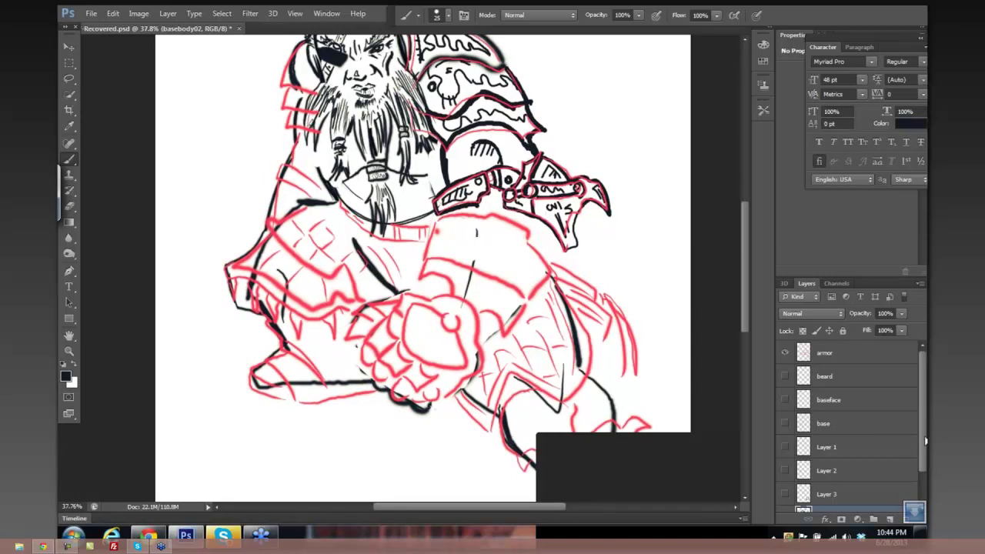
drag(925, 440, 923, 472)
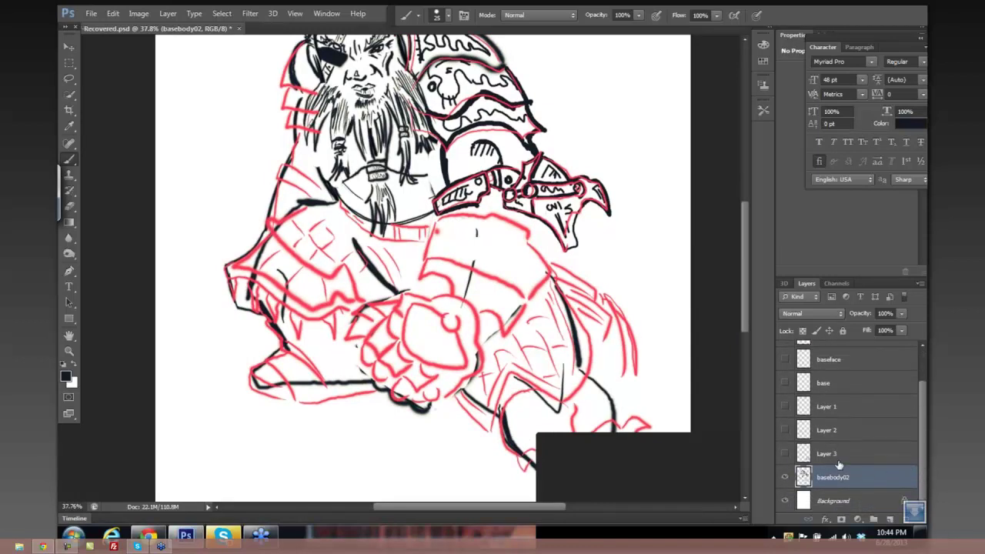
click(786, 382)
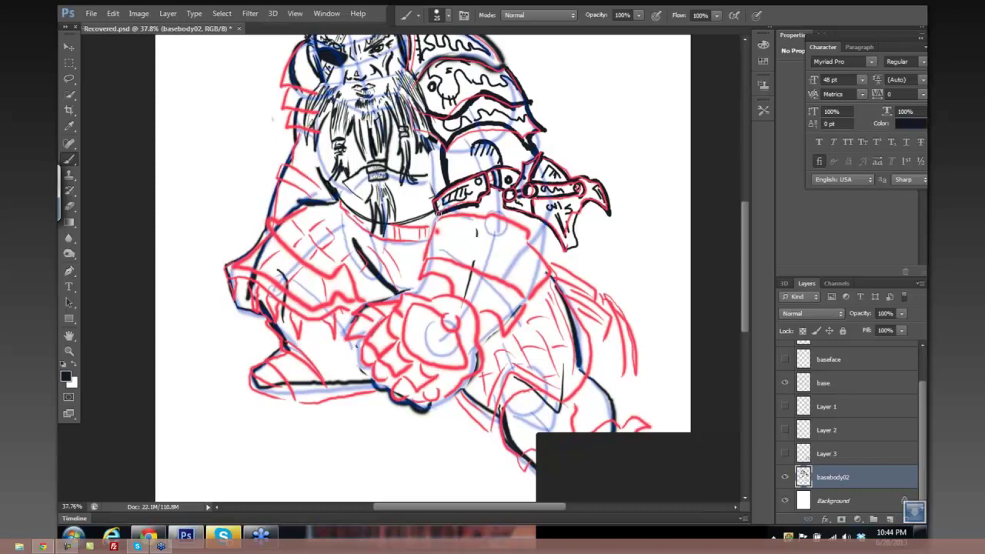
Ink the forearm guard's outline, its lower band and the flared cuff above the fist with a size 25 brush.
drag(439, 214, 418, 265)
mouse_move(440, 217)
mouse_down()
mouse_move(506, 219)
mouse_move(529, 236)
mouse_move(545, 269)
mouse_up()
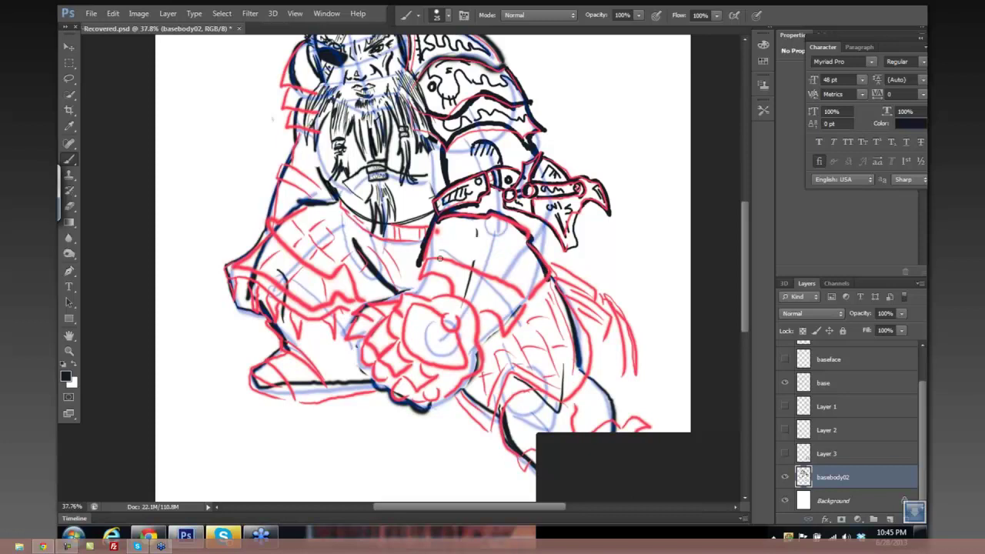
mouse_move(424, 262)
mouse_down()
mouse_move(528, 305)
mouse_move(547, 283)
mouse_up()
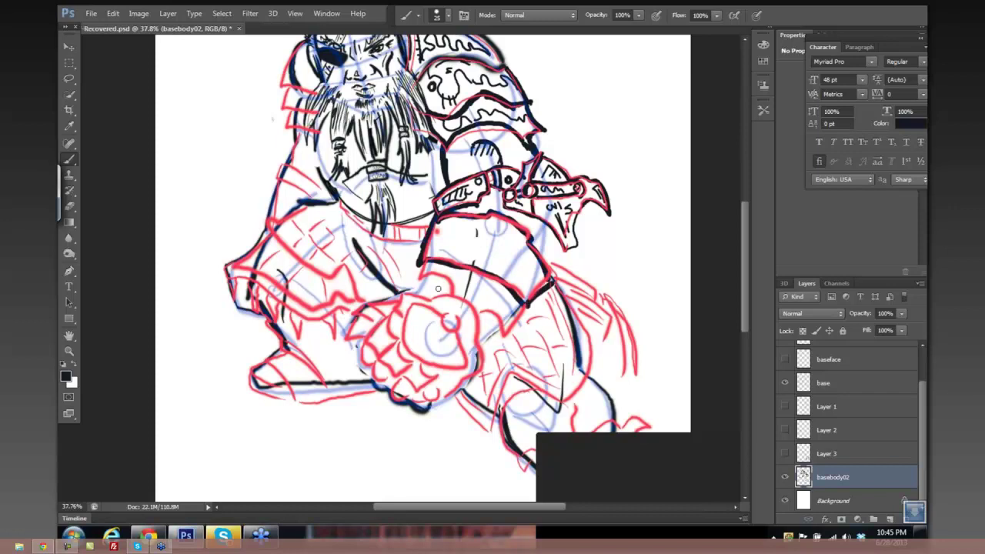
mouse_move(429, 267)
mouse_down()
mouse_move(465, 289)
mouse_move(476, 322)
mouse_move(490, 316)
mouse_move(504, 337)
mouse_move(531, 314)
mouse_up()
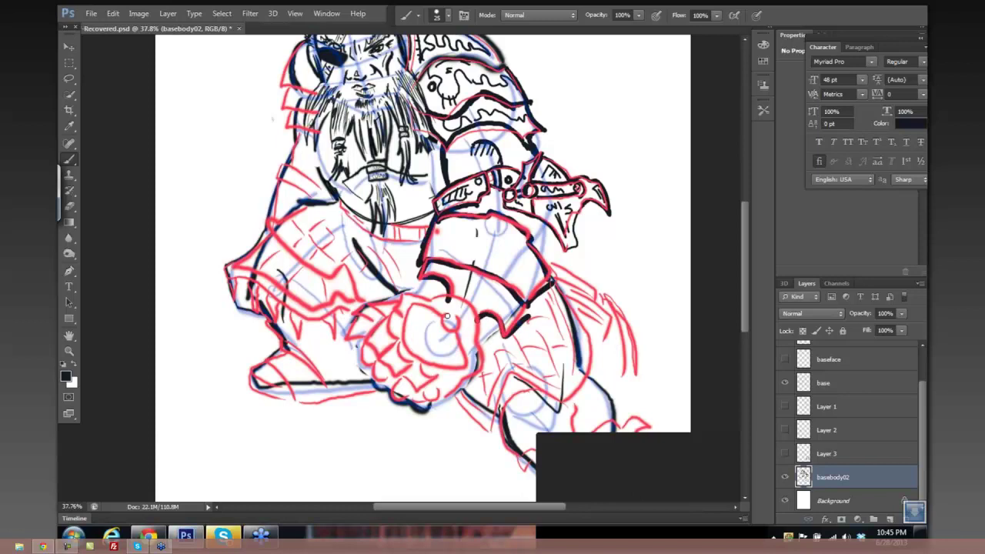
Ink the gauntlet's outer edge, round knuckle stud and back-of-hand plate with the size 25 brush.
mouse_move(444, 332)
mouse_down()
mouse_move(455, 294)
mouse_move(471, 311)
mouse_move(477, 347)
mouse_move(431, 407)
mouse_up()
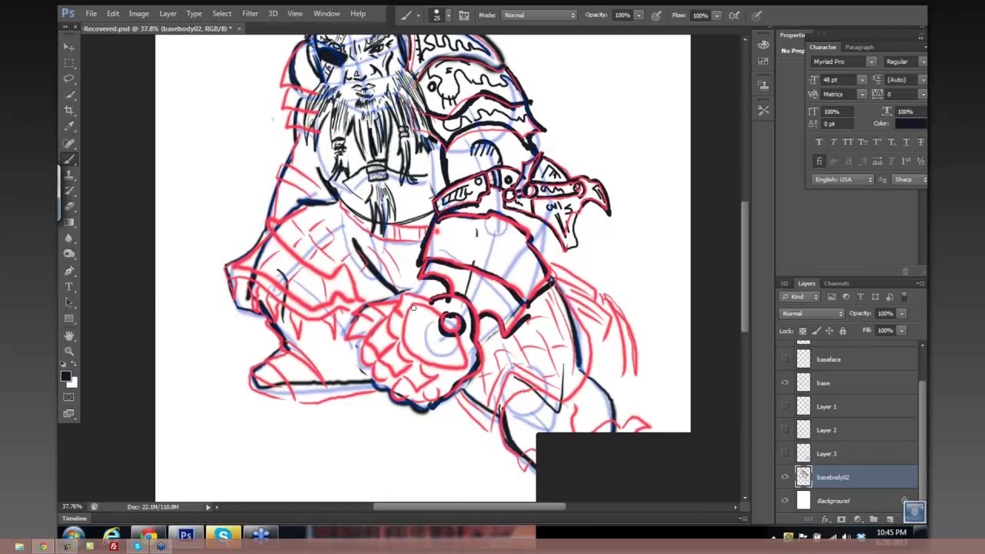
mouse_move(425, 310)
mouse_down()
mouse_move(411, 311)
mouse_move(442, 323)
mouse_move(408, 315)
mouse_move(402, 336)
mouse_move(427, 368)
mouse_move(460, 371)
mouse_move(464, 338)
mouse_move(459, 364)
mouse_up()
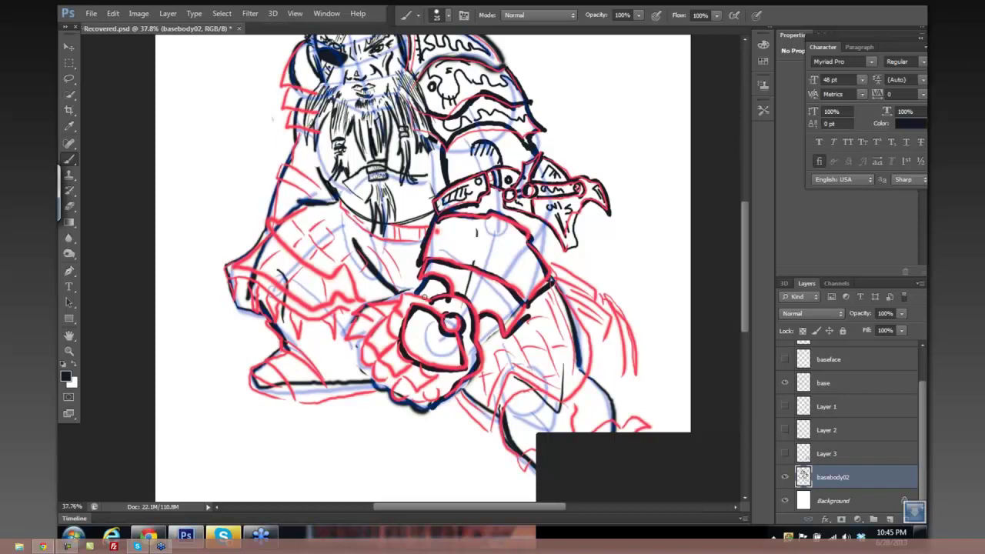
mouse_move(429, 300)
mouse_down()
mouse_move(408, 287)
mouse_move(388, 335)
mouse_move(398, 312)
mouse_move(408, 327)
mouse_up()
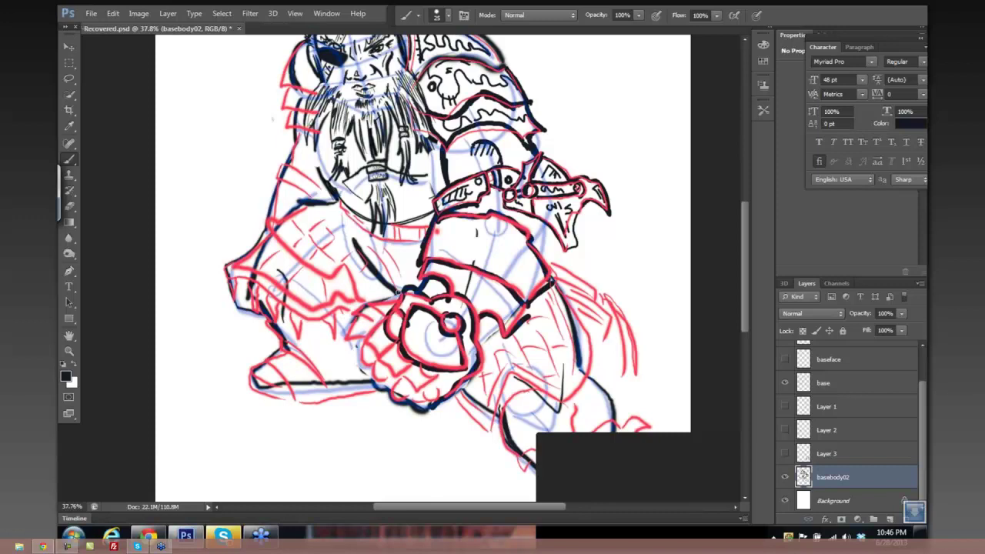
Ink the gauntlet's thumb and the segmented finger plates around the fist.
mouse_move(401, 292)
mouse_down()
mouse_move(350, 313)
mouse_move(371, 331)
mouse_up()
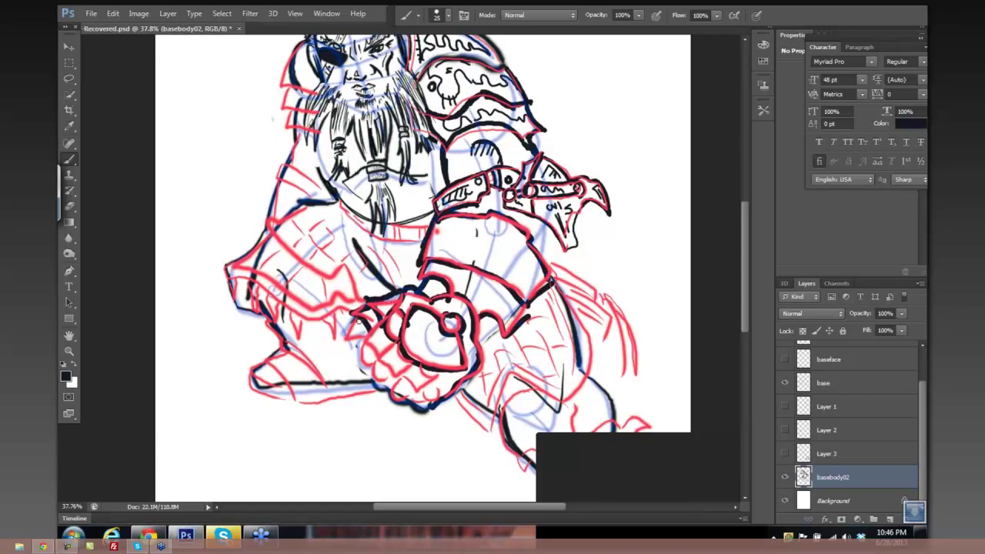
mouse_move(359, 320)
mouse_down()
mouse_move(348, 335)
mouse_move(364, 339)
mouse_up()
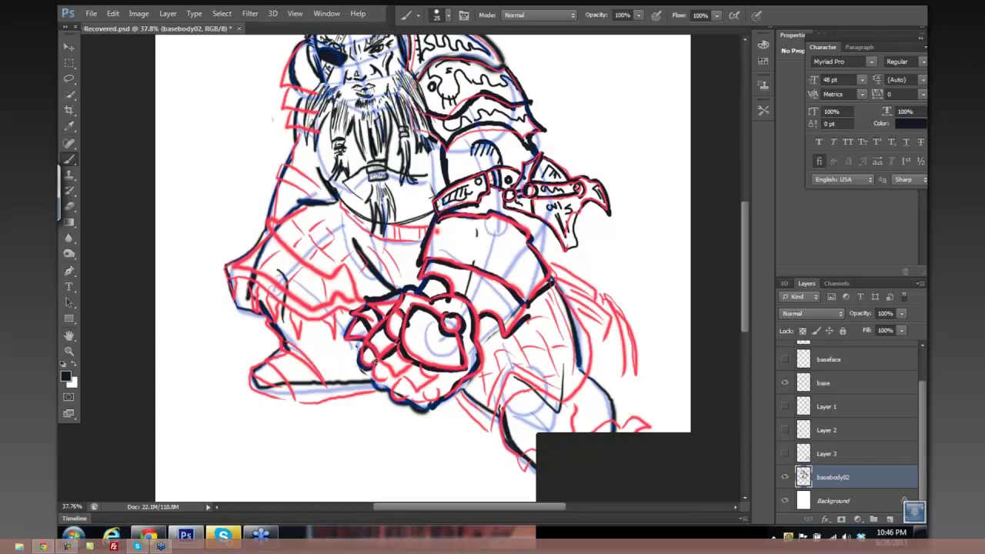
mouse_move(372, 362)
mouse_down()
mouse_move(399, 392)
mouse_move(428, 401)
mouse_up()
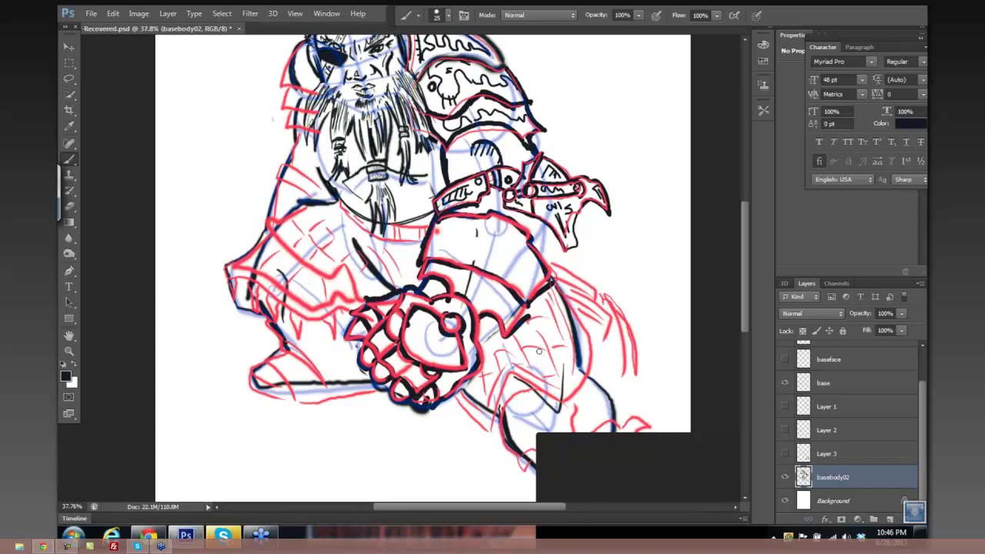
Hide the armor and base sketch layers to leave only the inked figure.
click(785, 383)
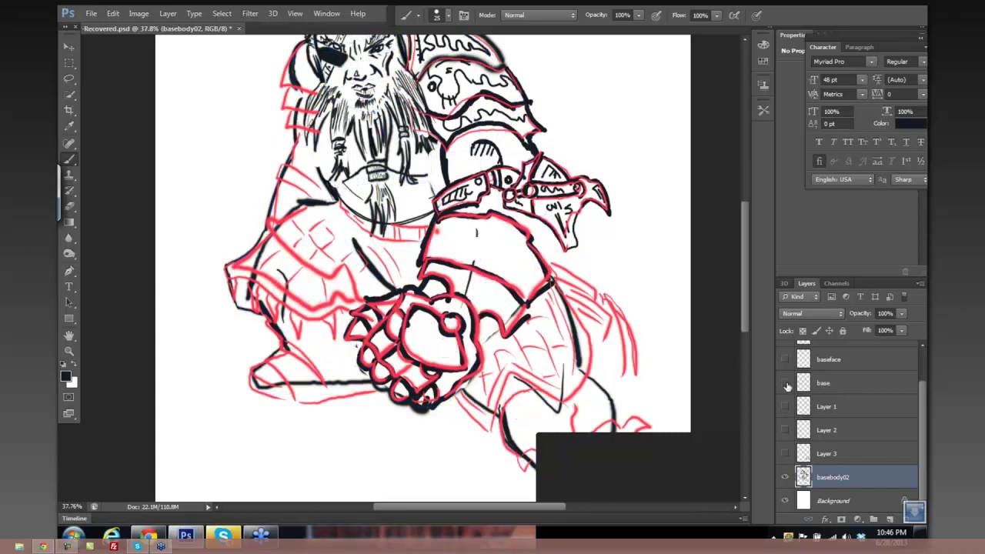
click(785, 382)
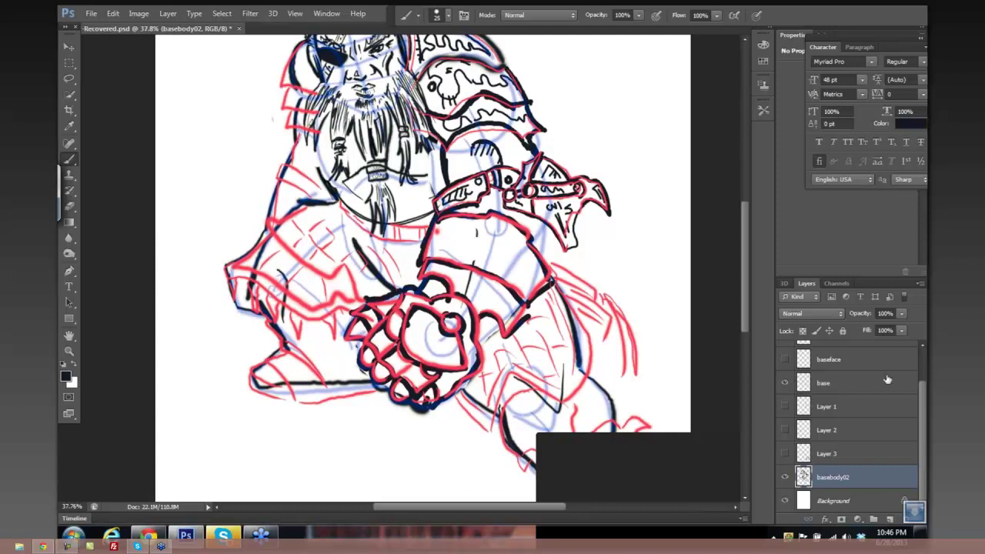
drag(923, 389, 922, 358)
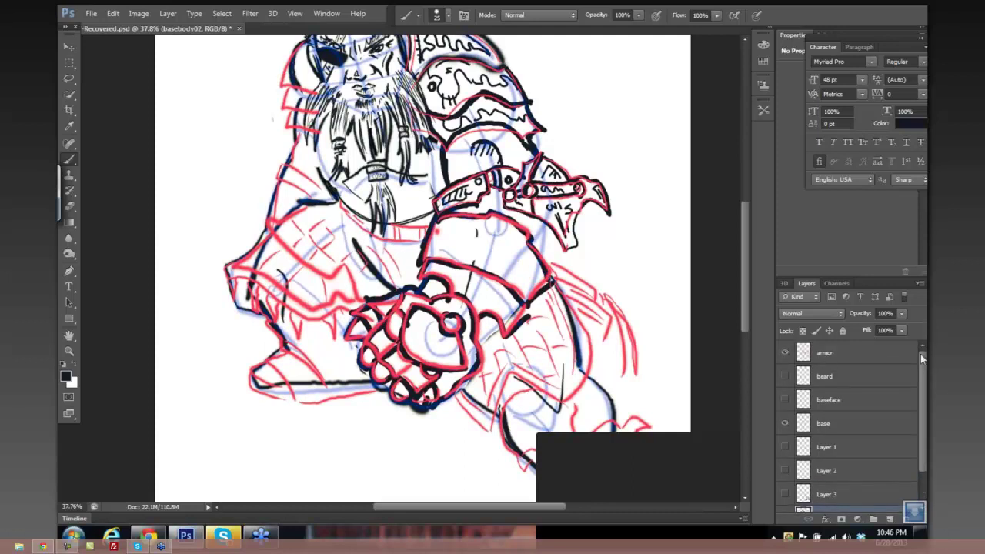
click(785, 353)
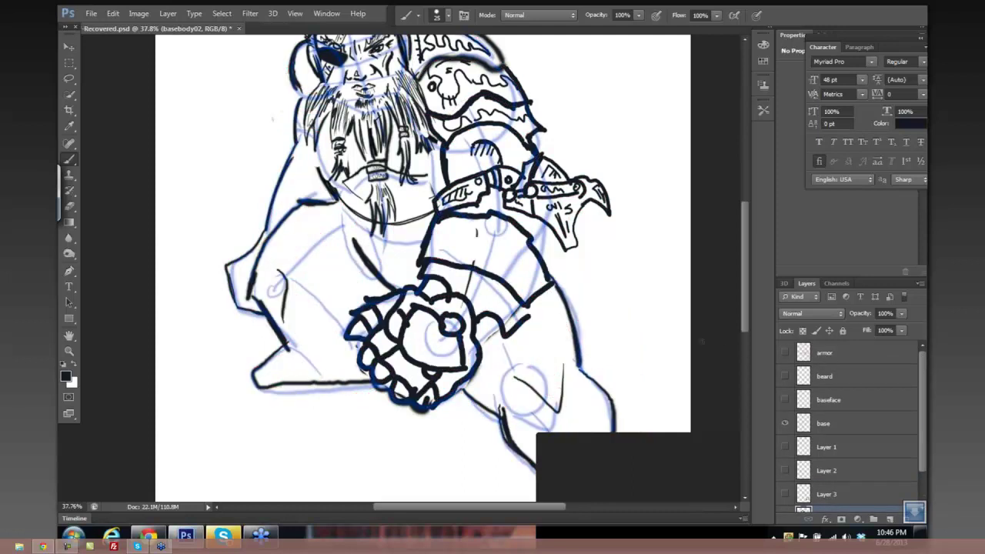
click(786, 425)
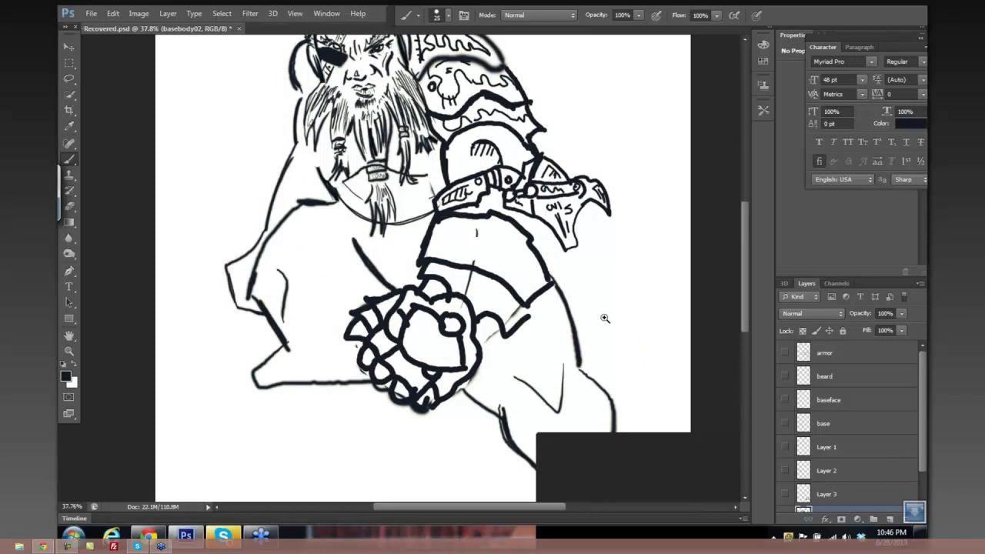
scroll(597, 324, down, 2)
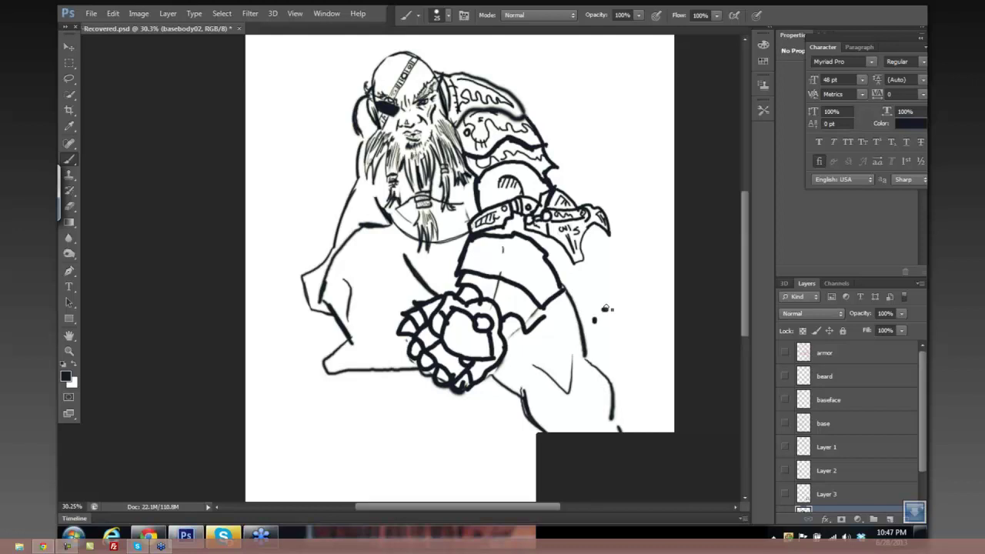
Erase the stray ink dots on the blank canvas beside the thigh.
right_click(609, 305)
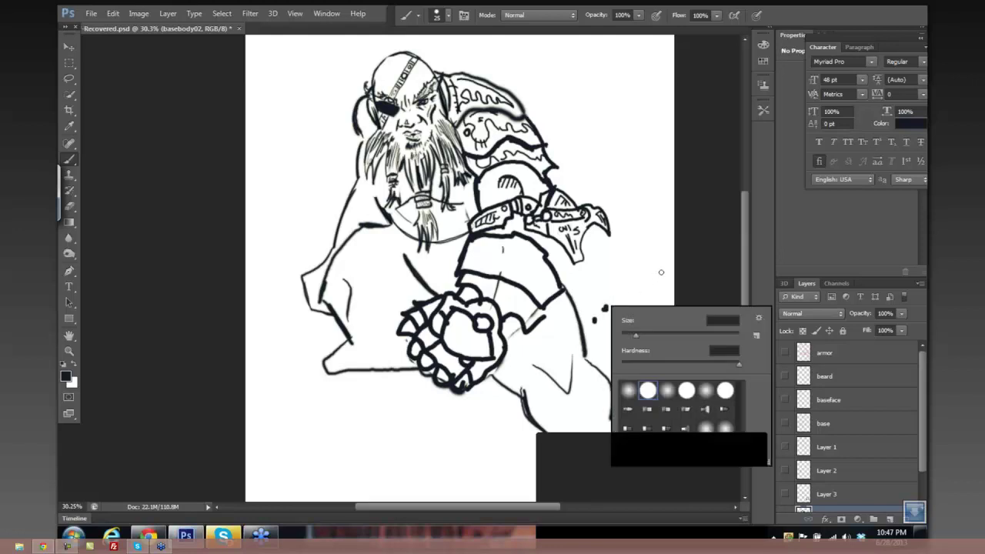
key(Escape)
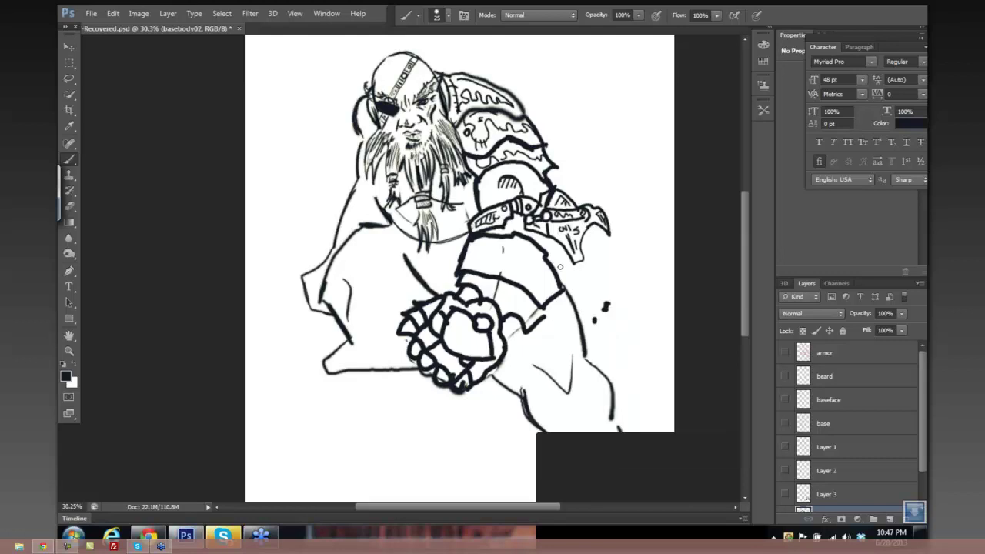
key(e)
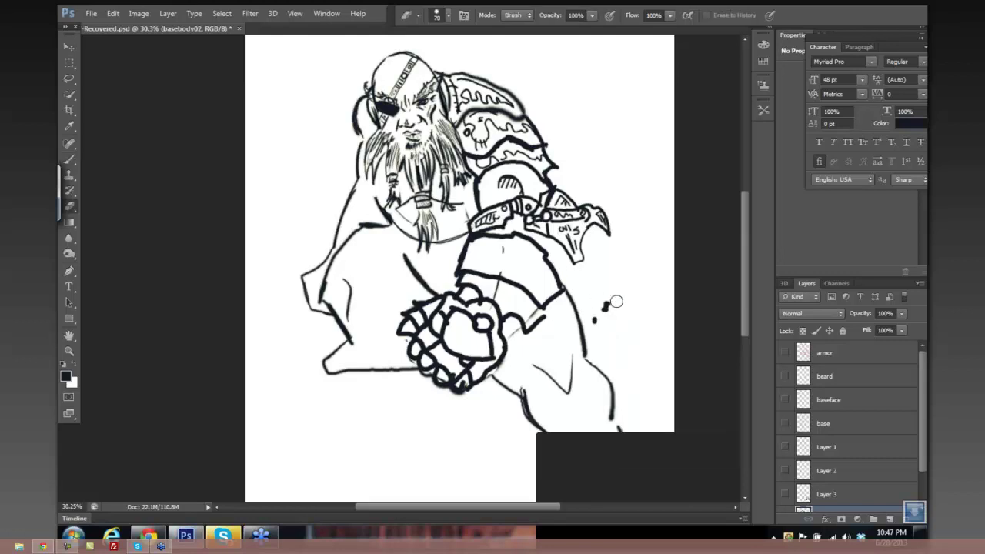
drag(620, 301, 594, 319)
key(b)
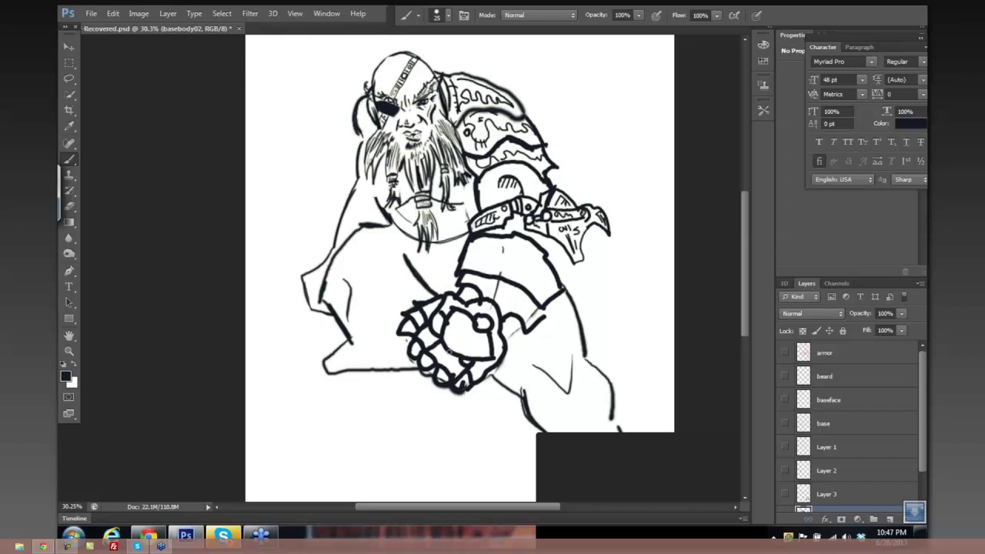
Ink a decorative inner border on the forearm guard with a size 20 brush.
key(bracketright)
key(bracketright)
key(bracketleft)
key(bracketleft)
key(bracketleft)
key(bracketleft)
key(bracketleft)
key(bracketleft)
key(bracketleft)
key(bracketright)
mouse_move(472, 245)
mouse_down()
mouse_move(501, 248)
mouse_move(470, 263)
mouse_move(482, 257)
mouse_move(505, 272)
mouse_move(528, 271)
mouse_move(533, 260)
mouse_move(532, 289)
mouse_move(518, 256)
mouse_up()
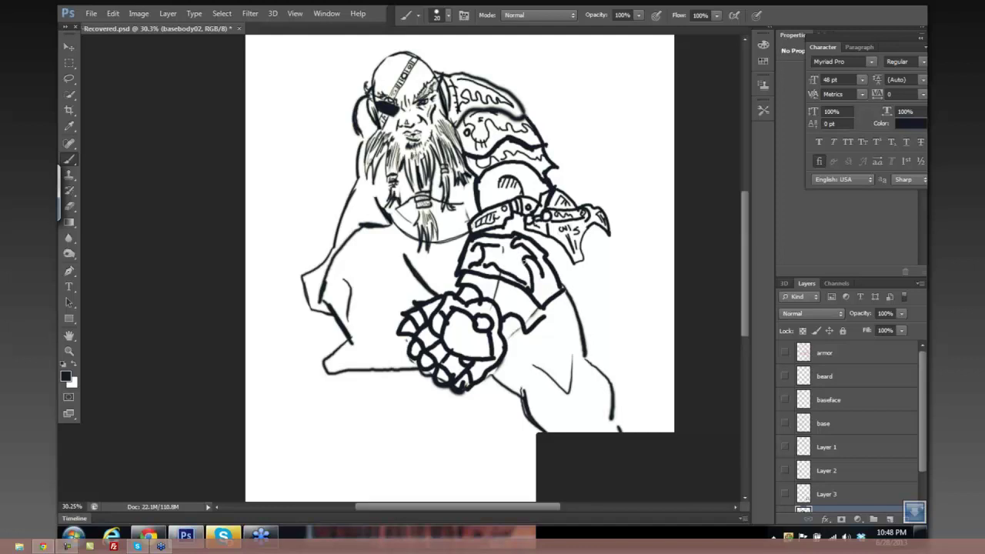
Add a rivet and fine engraving lines to the forearm guard with a size 8 brush.
key(bracketleft)
key(bracketleft)
key(bracketleft)
drag(551, 286, 547, 282)
mouse_move(485, 254)
mouse_down()
mouse_move(528, 276)
mouse_move(482, 254)
mouse_up()
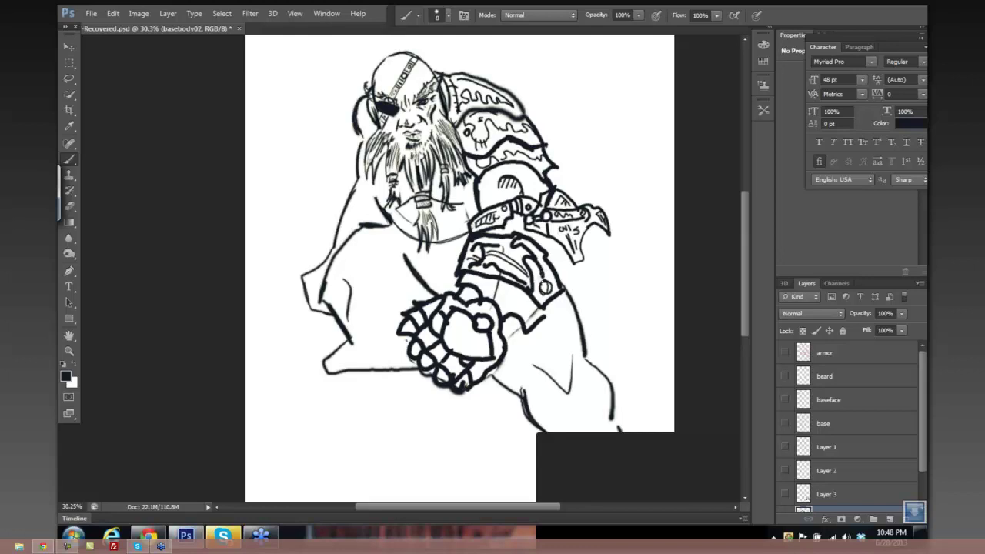
Add a second rivet to the forearm guard, hatch the cuff and draw a curved ornament on the back-of-hand plate.
mouse_move(539, 269)
mouse_down()
mouse_move(542, 282)
mouse_move(514, 311)
mouse_move(525, 318)
mouse_up()
drag(535, 311, 527, 323)
mouse_move(462, 315)
mouse_down()
mouse_move(485, 331)
mouse_move(461, 323)
mouse_move(466, 344)
mouse_up()
drag(460, 316, 470, 340)
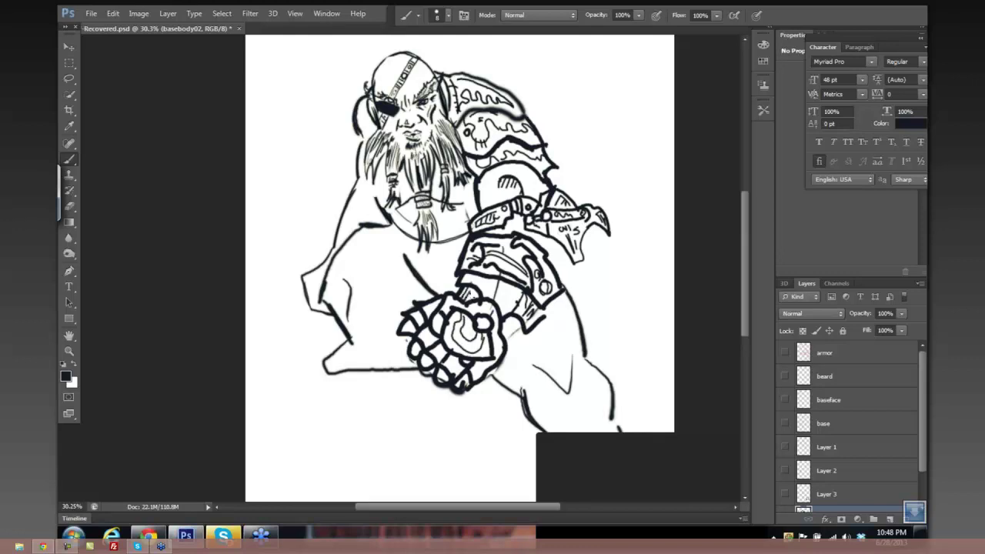
mouse_move(499, 283)
mouse_down()
mouse_move(488, 256)
mouse_move(519, 313)
mouse_up()
Ink along the edge between the elbow guard and forearm guard with a size 15 brush.
key(bracketright)
key(bracketright)
key(bracketright)
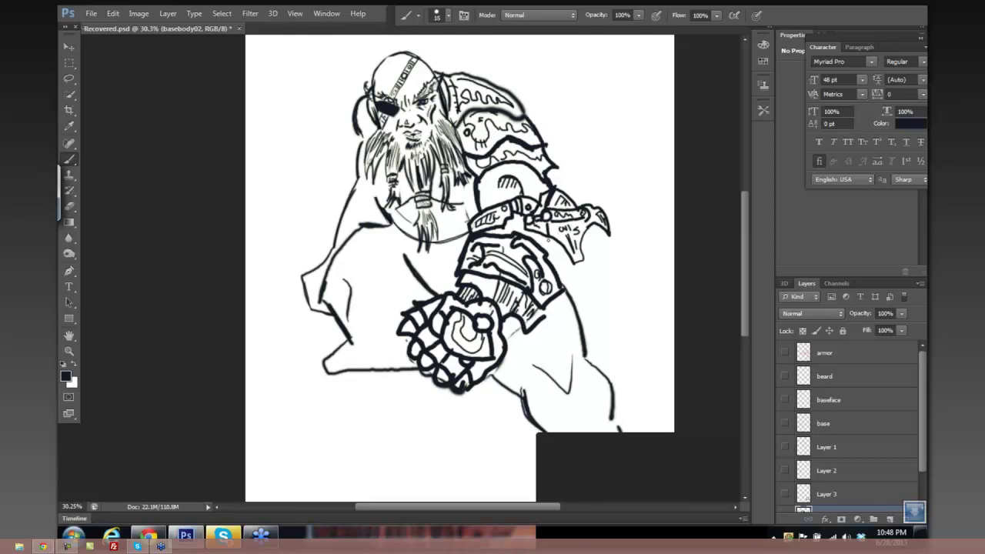
mouse_move(549, 239)
mouse_down()
mouse_move(579, 221)
mouse_move(520, 224)
mouse_up()
scroll(566, 251, down, 3)
scroll(544, 248, down, 4)
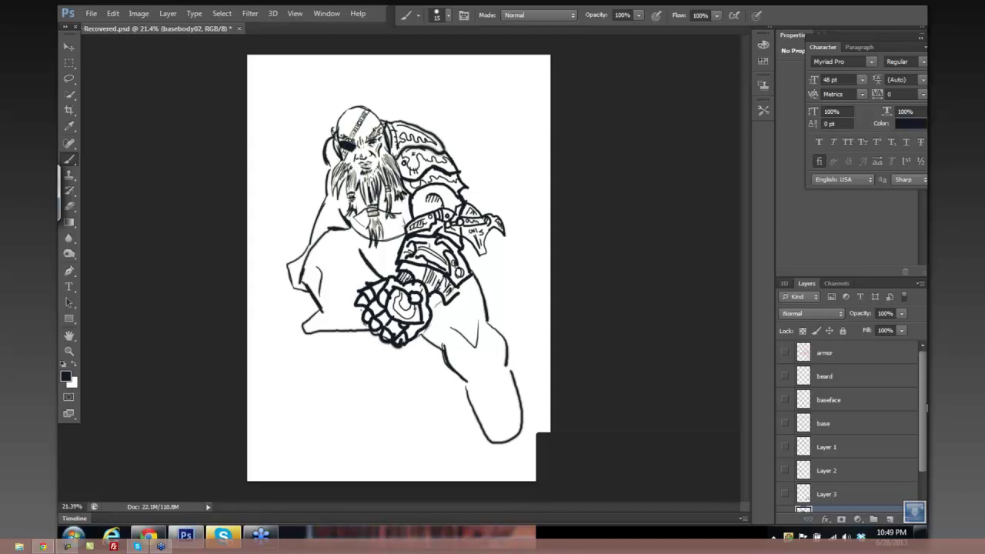
Hide the basebody02 layer and look through the layer stack.
scroll(917, 431, down, 1)
click(785, 478)
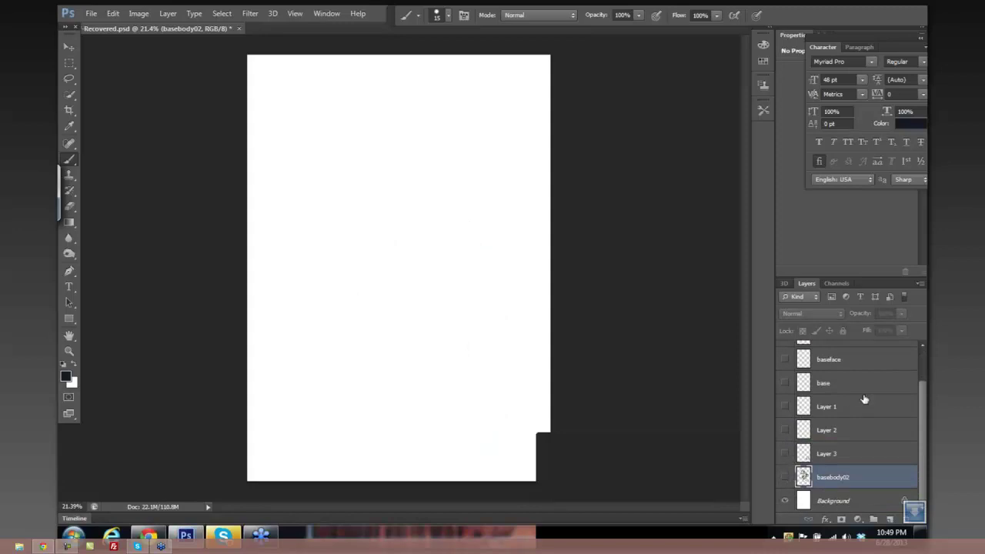
drag(923, 403, 921, 371)
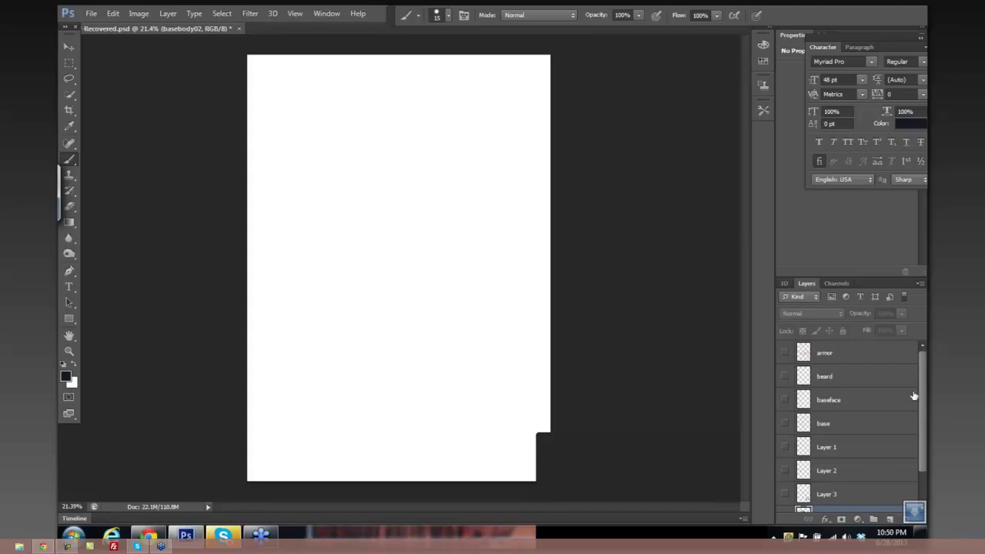
drag(923, 396, 927, 444)
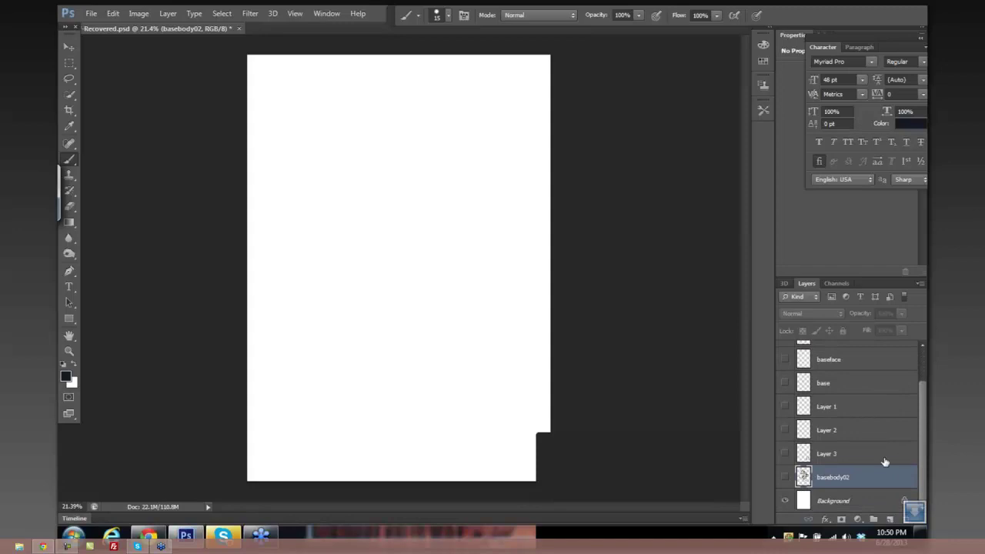
Examine Layer 3, Layer 2, Layer 1 and the base layer one at a time against the blank background.
click(786, 455)
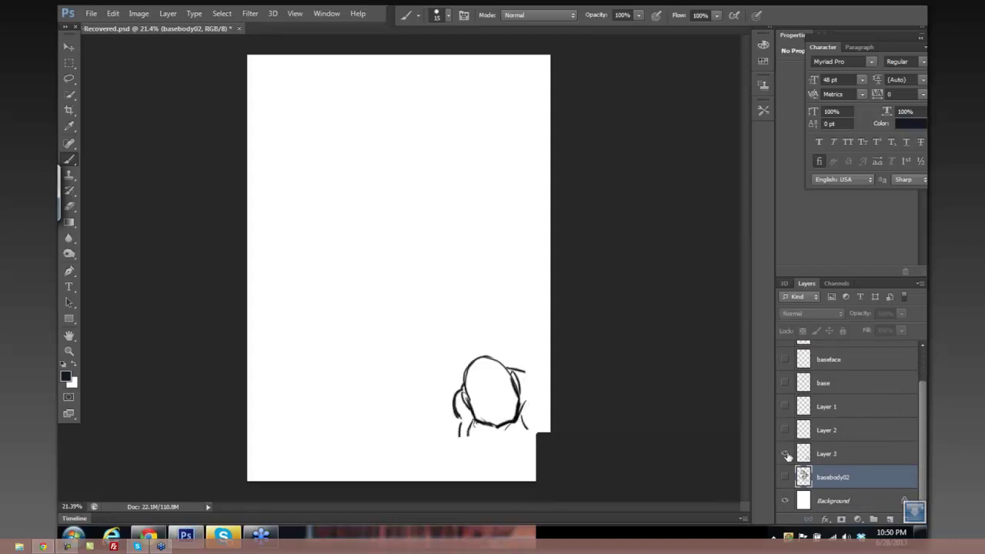
click(786, 454)
click(786, 431)
click(785, 431)
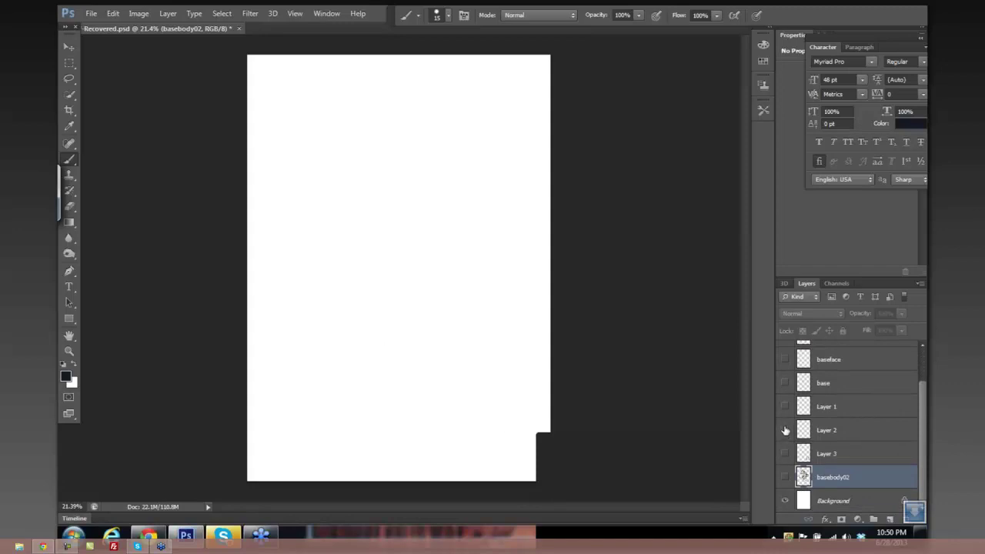
click(786, 406)
click(786, 407)
click(785, 383)
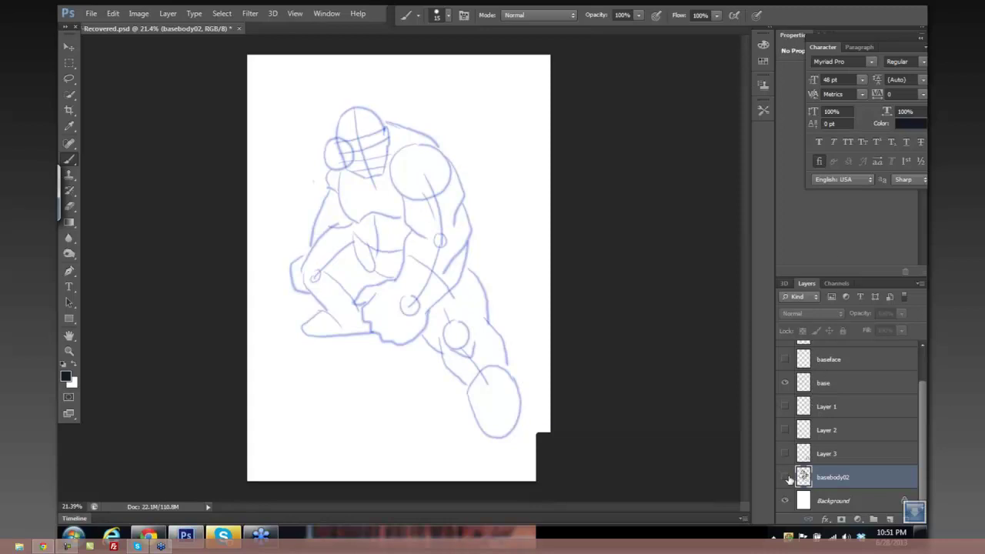
click(786, 382)
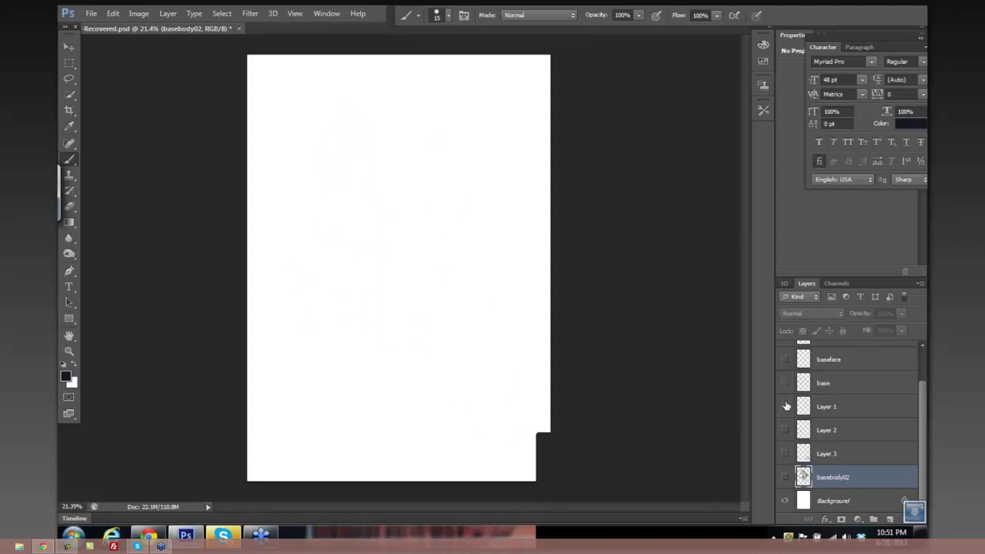
Show the basebody02 ink layer and the red armor sketch layer together.
click(786, 477)
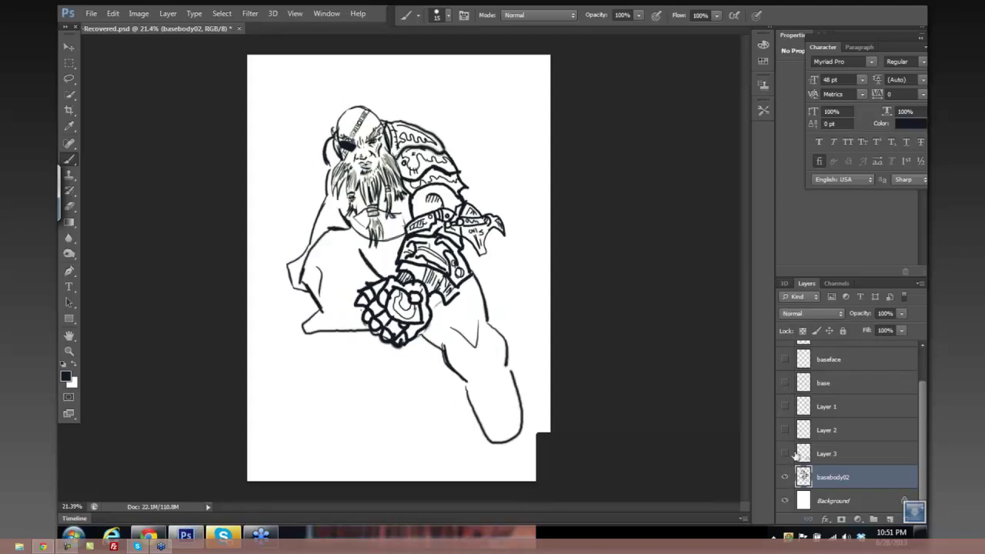
scroll(923, 394, up, 2)
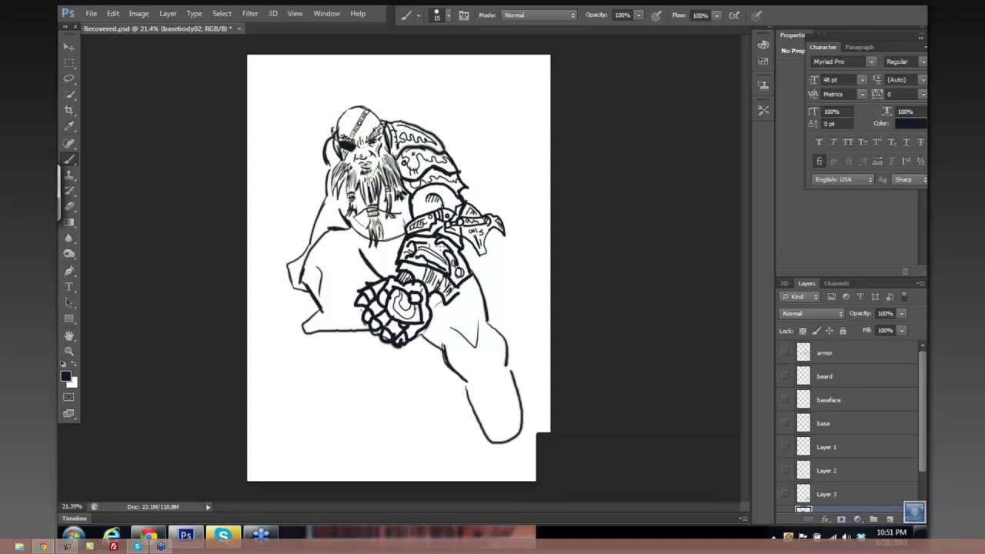
click(785, 353)
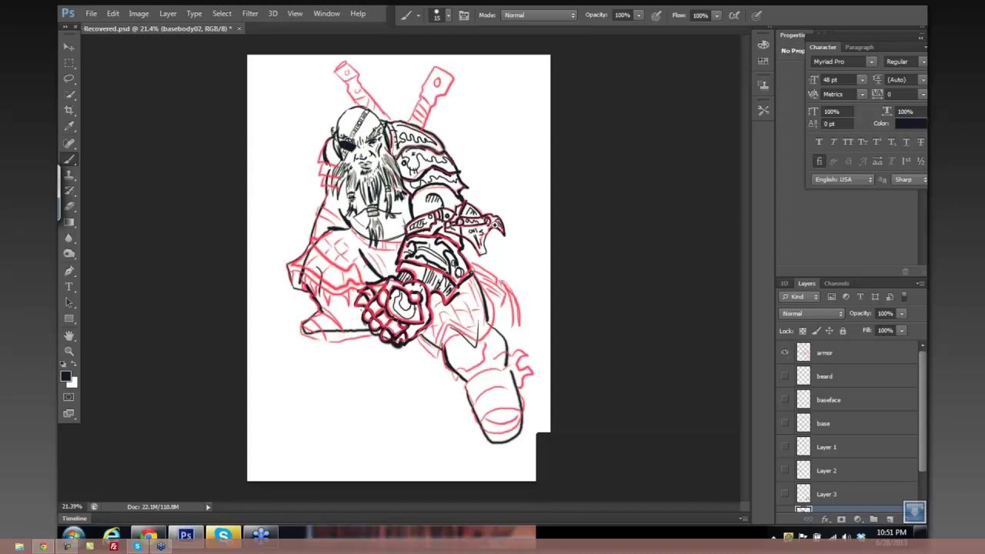
key(ctrl+plus)
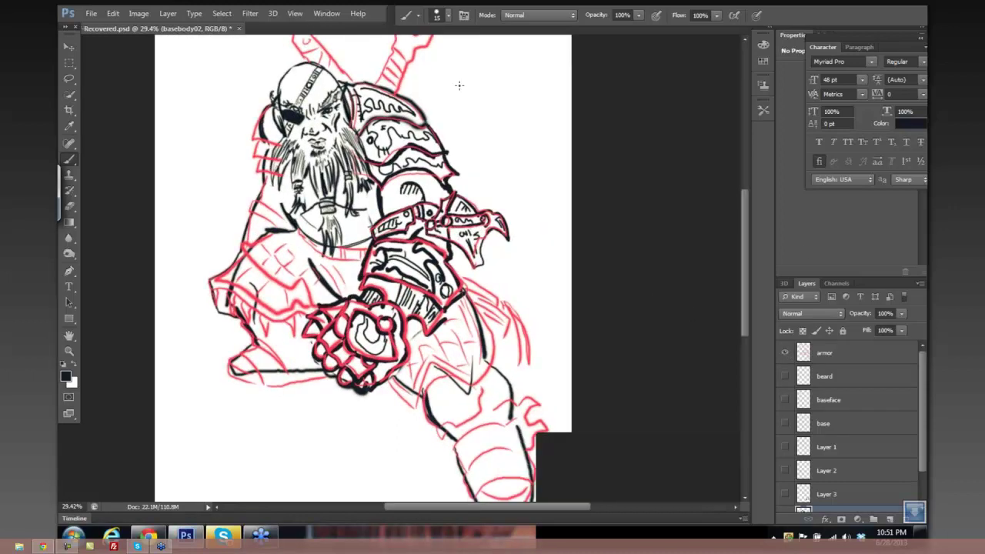
click(465, 89)
mouse_move(493, 112)
mouse_down()
mouse_move(472, 93)
mouse_move(490, 116)
mouse_up()
key(ctrl+alt+z)
key(ctrl+alt+z)
Erase the old black shoulder outline beside the eyepatch side of the head with a size 70 eraser.
key(bracketleft)
key(bracketleft)
key(e)
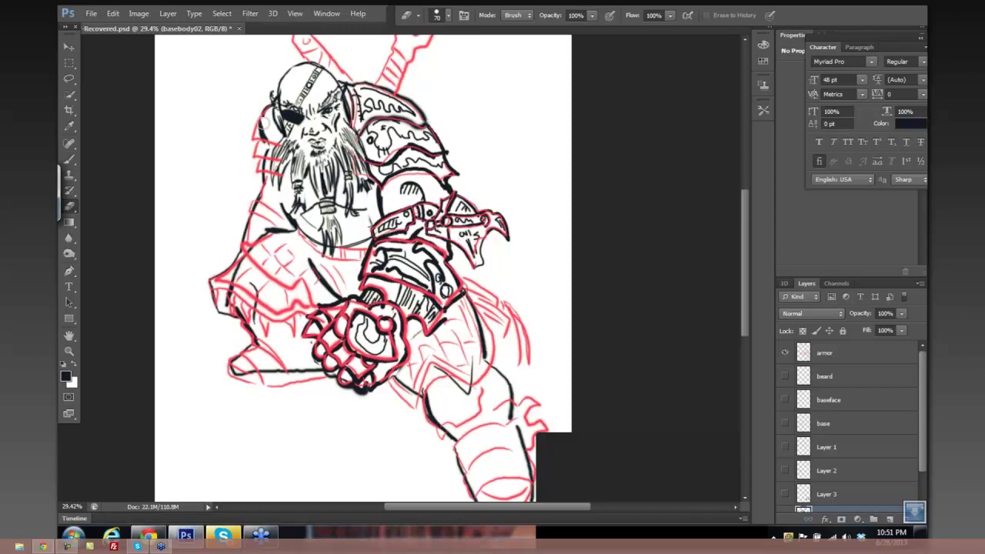
mouse_move(262, 129)
mouse_down()
mouse_move(264, 111)
mouse_move(264, 124)
mouse_up()
key(b)
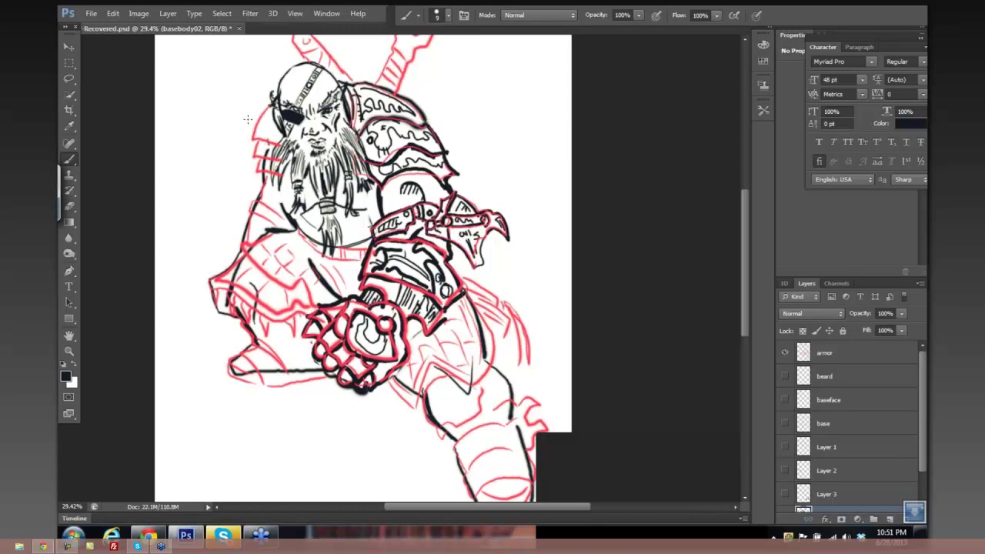
Ink the outline and lower bands of the shoulder plates on the eyepatch side, enlarging the brush to size 15.
key(bracketright)
mouse_move(271, 100)
mouse_down()
mouse_move(249, 146)
mouse_move(260, 142)
mouse_up()
drag(271, 100, 266, 109)
key(bracketright)
drag(256, 158, 281, 177)
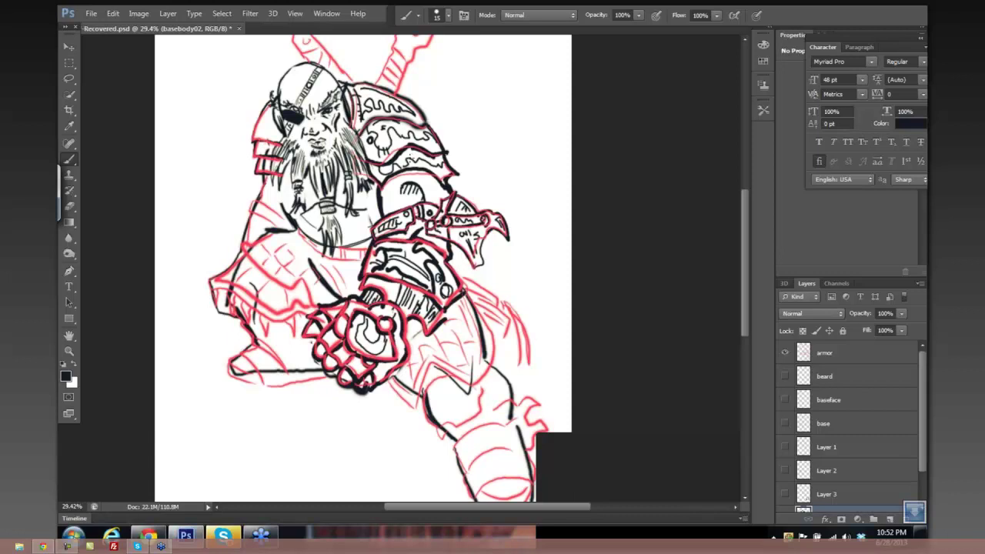
Erase the old arm line under the eyepatch-side shoulder plates, and ink a riveted armor band below it with a size 15 brush.
key(e)
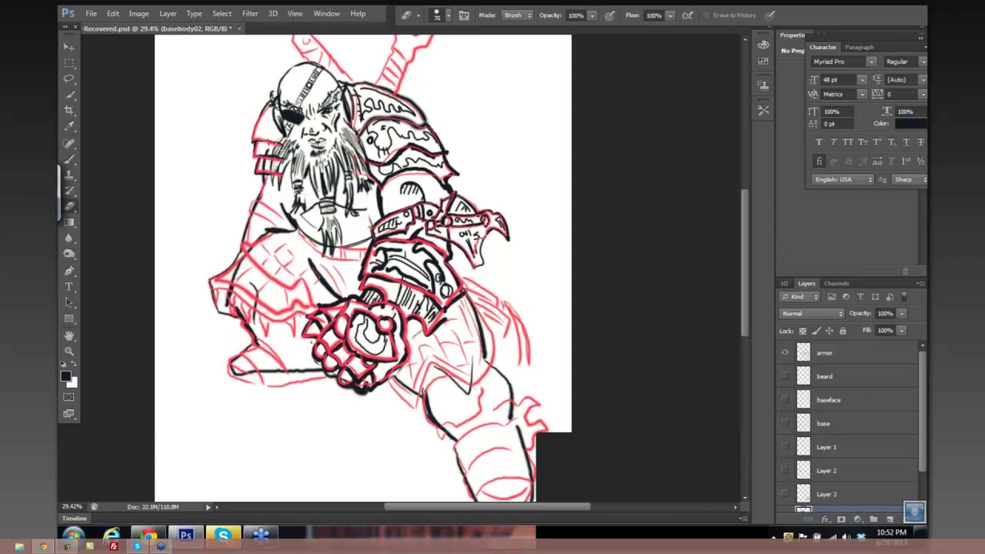
mouse_move(282, 145)
mouse_down()
mouse_move(265, 149)
mouse_move(287, 167)
mouse_move(286, 156)
mouse_move(262, 150)
mouse_move(264, 162)
mouse_move(265, 150)
mouse_move(255, 153)
mouse_move(284, 174)
mouse_move(289, 214)
mouse_up()
key(b)
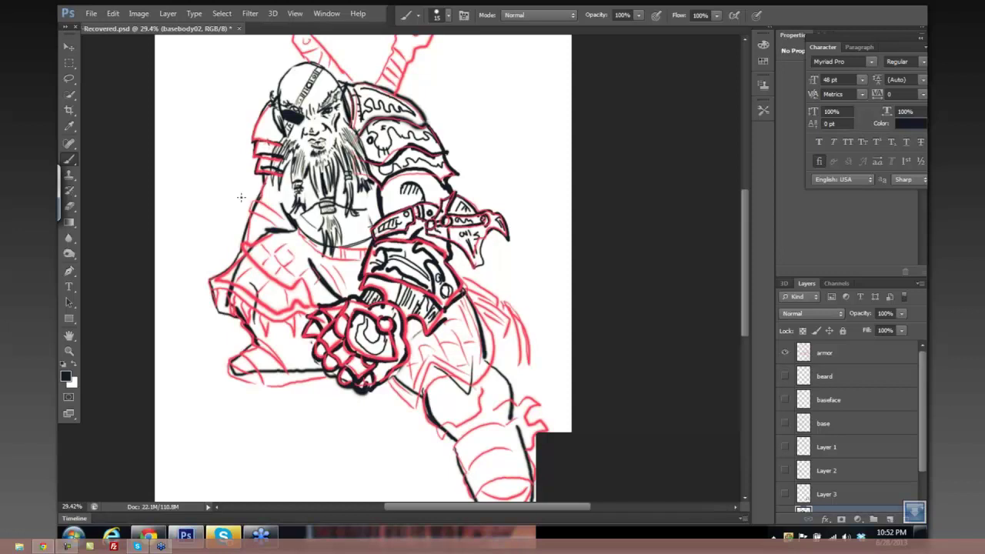
mouse_move(264, 200)
mouse_down()
mouse_move(251, 206)
mouse_move(286, 227)
mouse_move(277, 221)
mouse_up()
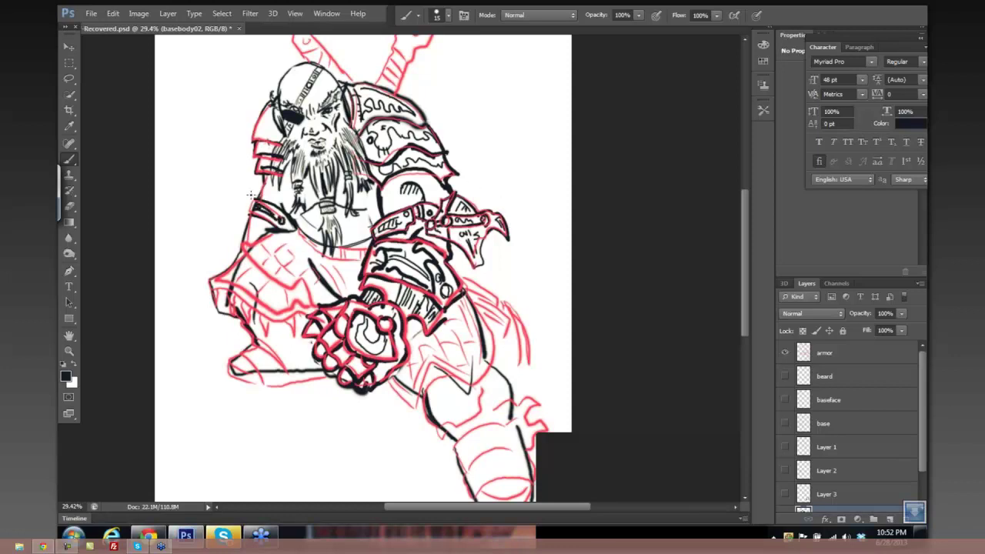
Ink a curved, flame-like spike rising from the riveted band, darken the arm's lower edge, and hide the armor layer.
mouse_move(244, 184)
mouse_down()
mouse_move(242, 226)
mouse_move(234, 169)
mouse_move(246, 177)
mouse_move(231, 164)
mouse_move(251, 201)
mouse_move(239, 237)
mouse_move(252, 253)
mouse_move(229, 274)
mouse_move(236, 266)
mouse_up()
drag(222, 294, 224, 303)
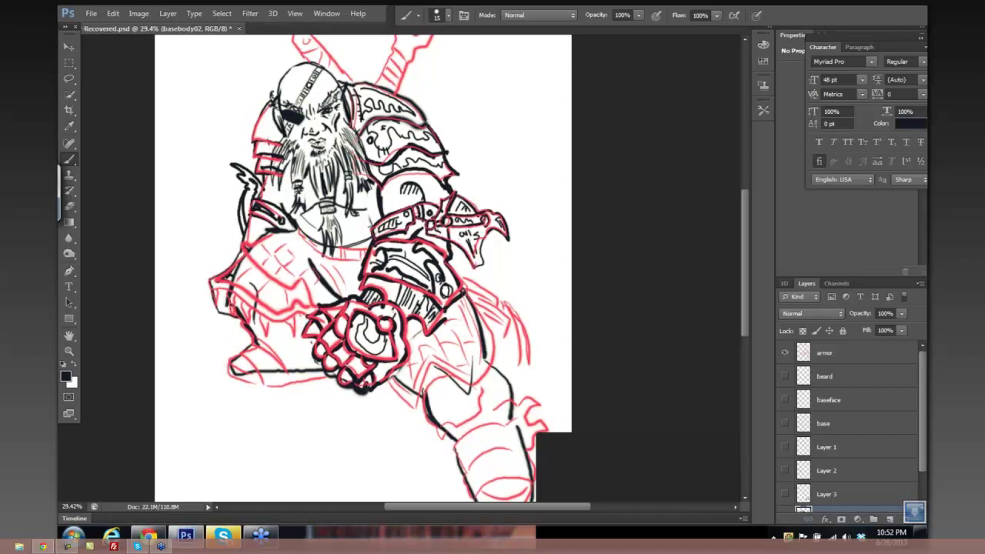
click(786, 352)
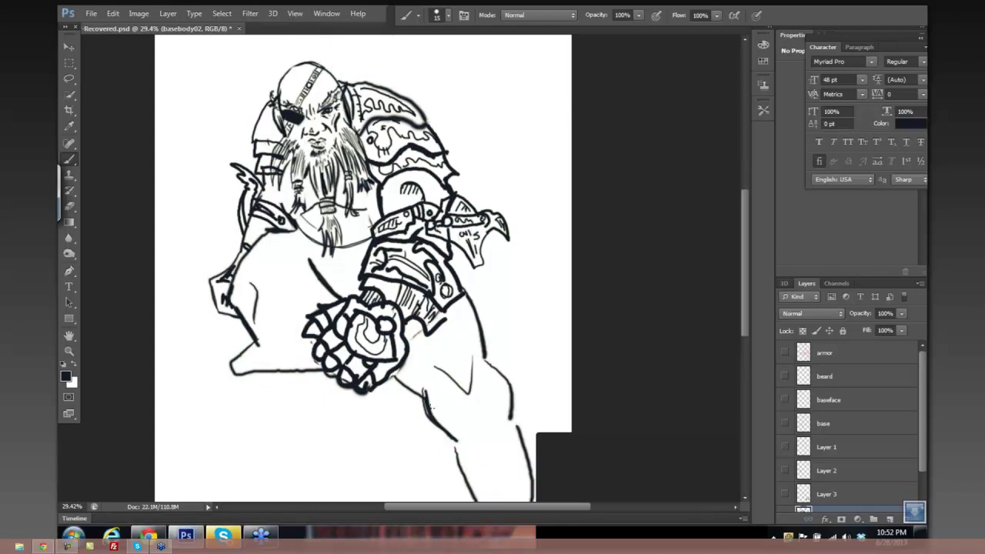
Draw squiggly ornaments on the eyepatch-side shoulder plates with a size 7 brush.
scroll(453, 359, down, 3)
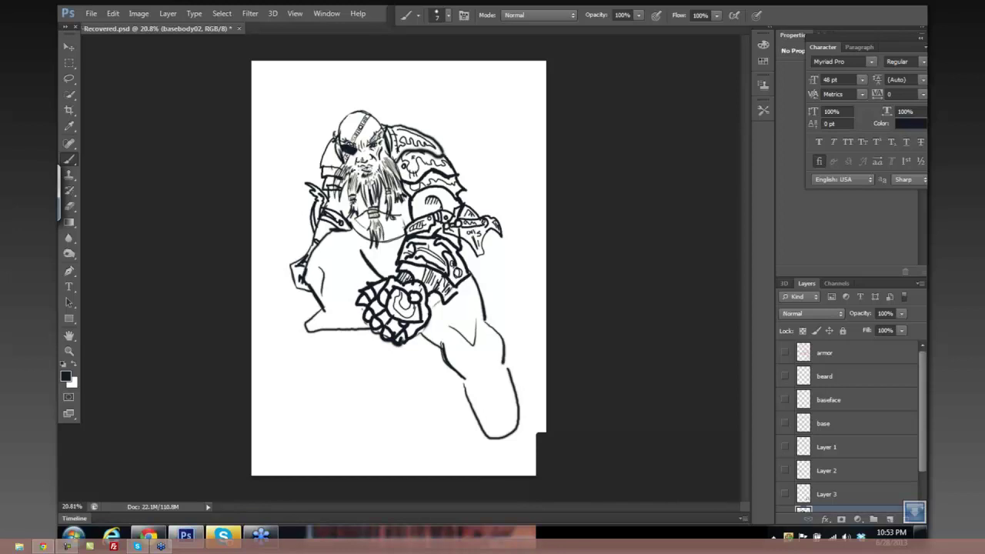
scroll(401, 185, up, 3)
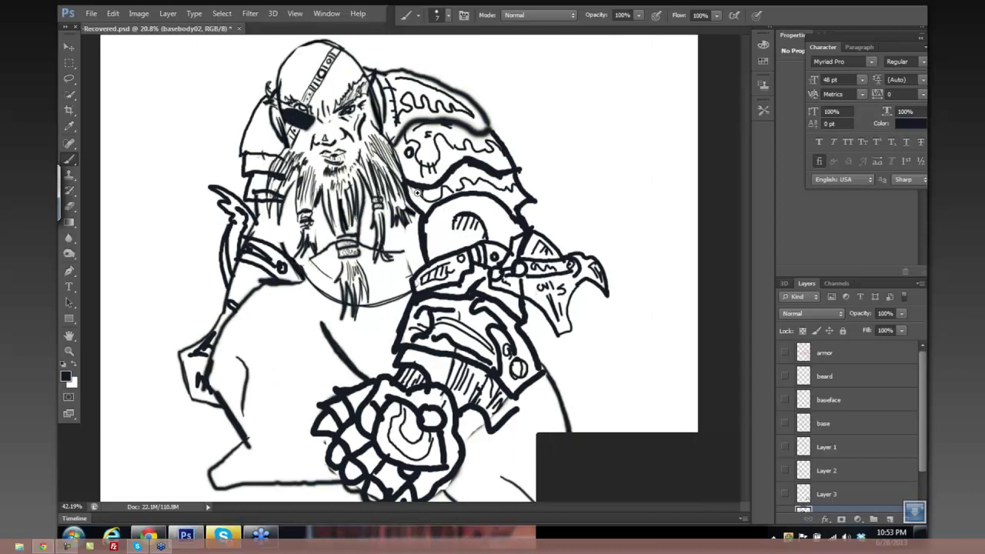
scroll(418, 192, up, 2)
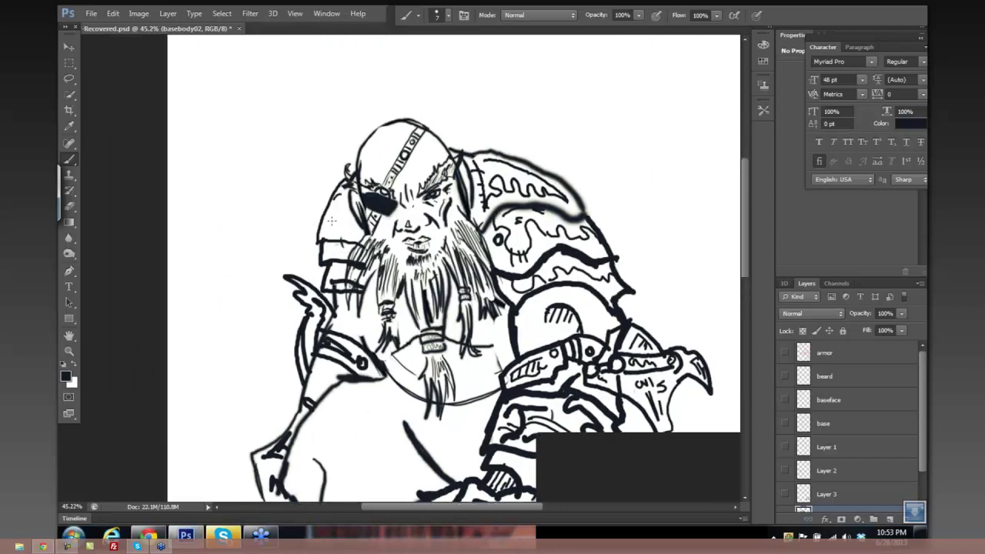
mouse_move(332, 221)
mouse_down()
mouse_move(340, 234)
mouse_move(359, 228)
mouse_move(336, 216)
mouse_move(340, 279)
mouse_up()
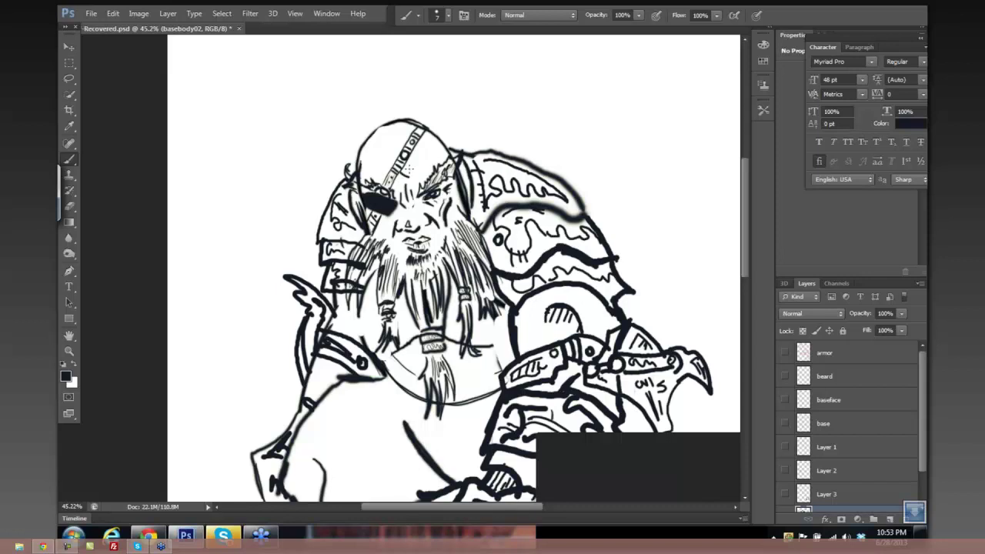
Add markings to the bald scalp and fine strokes around the cheek, nose and moustache with the size 7 brush.
mouse_move(413, 165)
mouse_down()
mouse_move(432, 144)
mouse_move(376, 159)
mouse_up()
mouse_move(370, 167)
mouse_down()
mouse_move(382, 204)
mouse_move(420, 214)
mouse_up()
drag(422, 215, 435, 231)
drag(426, 234, 443, 242)
mouse_move(400, 239)
mouse_down()
mouse_move(407, 245)
mouse_move(393, 253)
mouse_move(406, 261)
mouse_move(425, 229)
mouse_move(444, 223)
mouse_move(395, 245)
mouse_up()
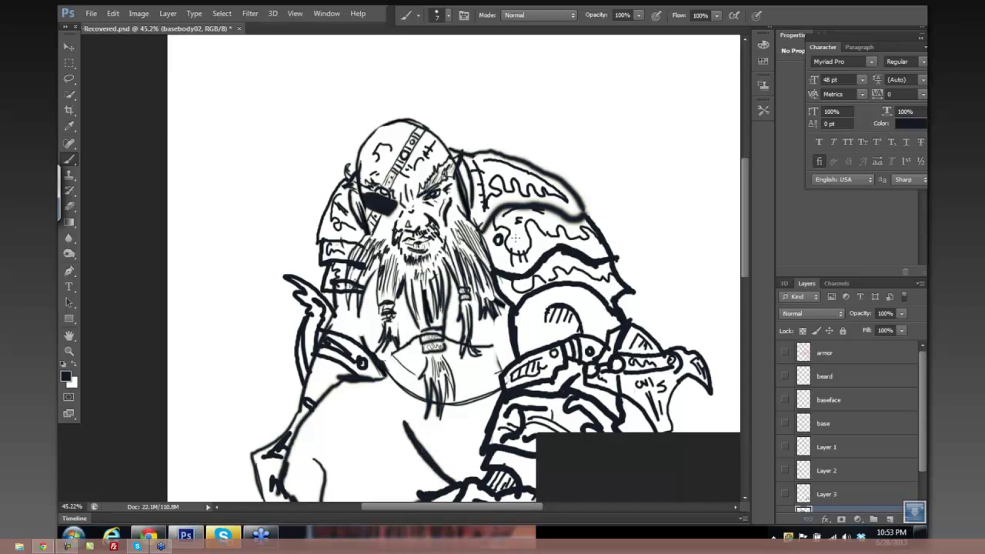
key(ctrl+0)
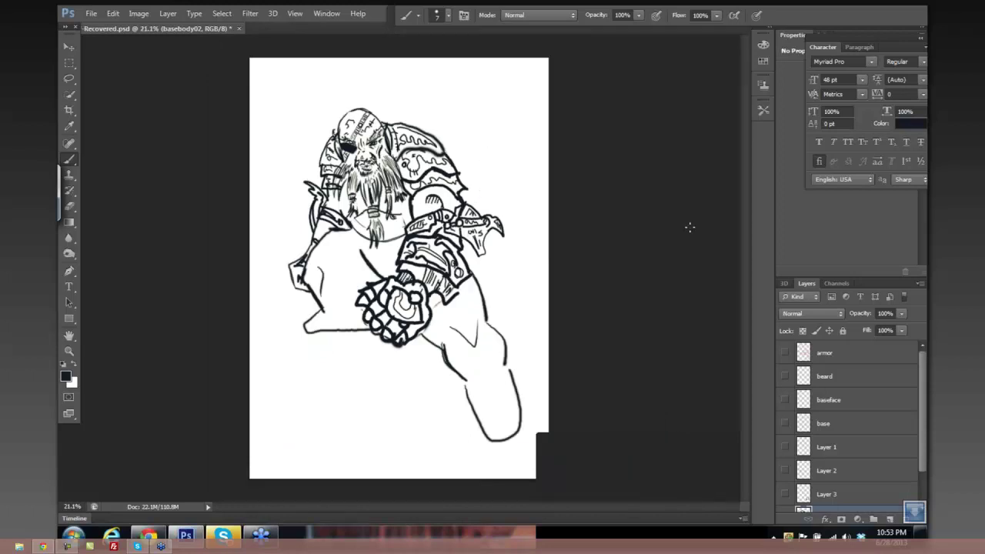
Show the armor layer and ink short strokes below the riveted band and near the bent knee with a size 10 brush.
click(786, 352)
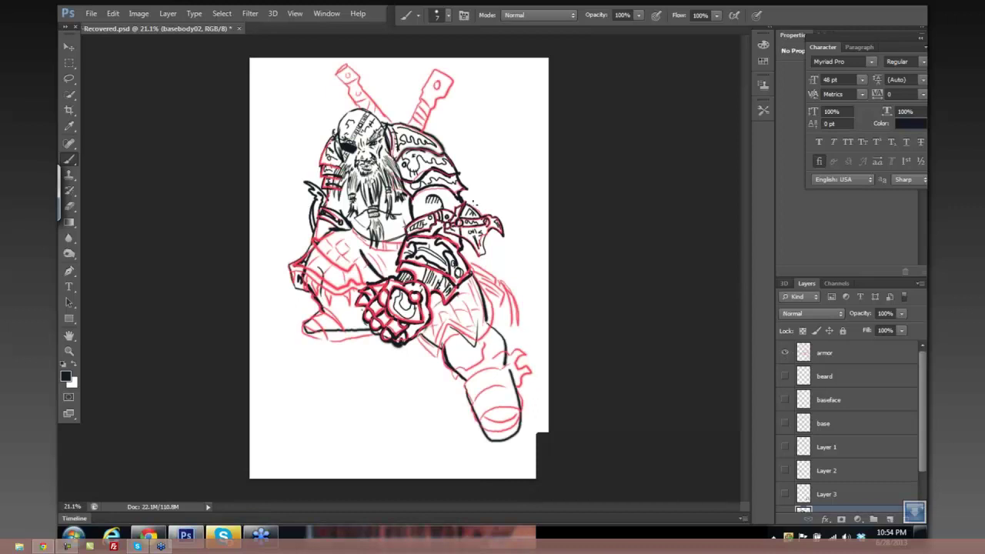
scroll(444, 185, up, 3)
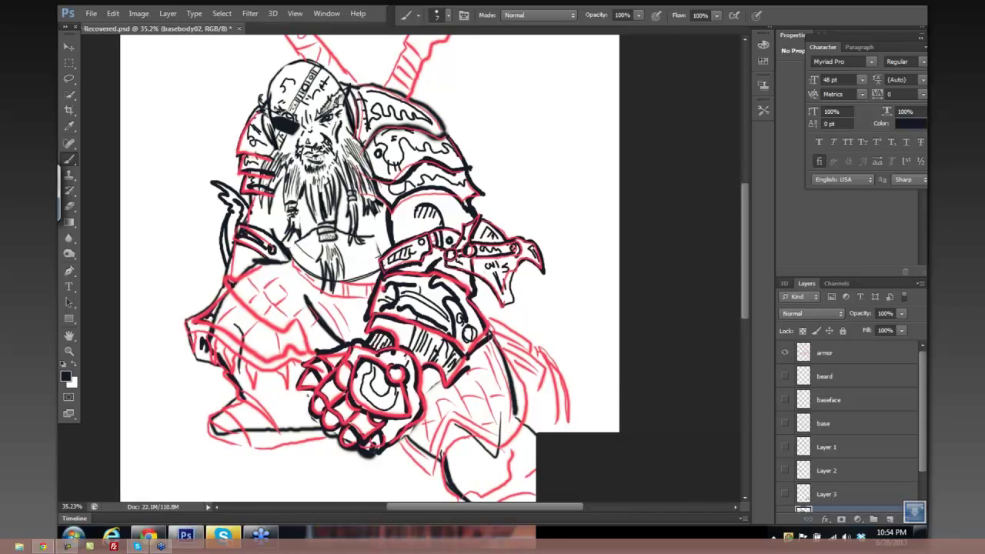
key(bracketright)
key(bracketright)
key(bracketright)
drag(254, 262, 265, 260)
drag(218, 324, 220, 301)
Move the basebody02 layer to the top of the layer stack, above the armor layer.
scroll(920, 431, down, 3)
scroll(920, 431, up, 3)
scroll(920, 431, down, 3)
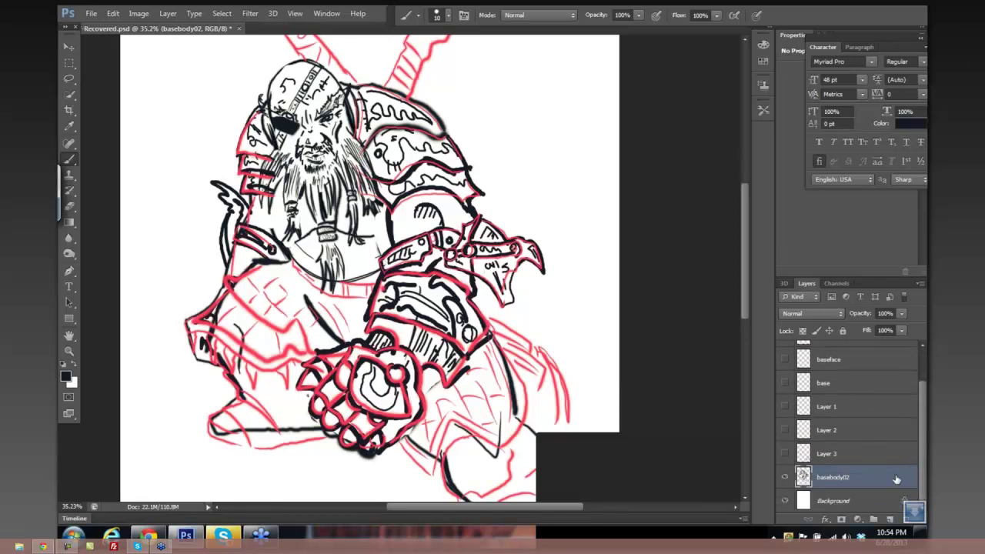
drag(902, 372, 902, 374)
scroll(896, 415, up, 2)
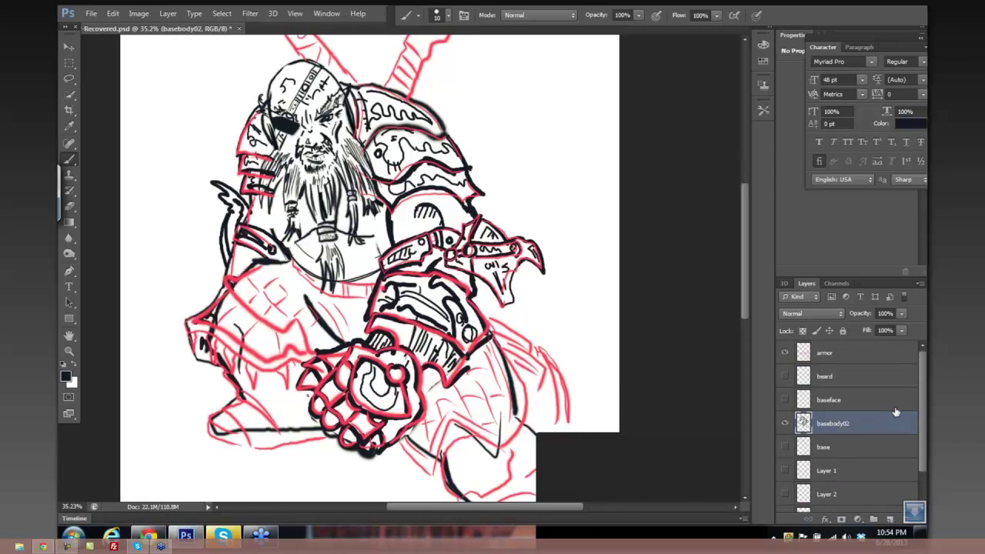
drag(893, 426, 880, 352)
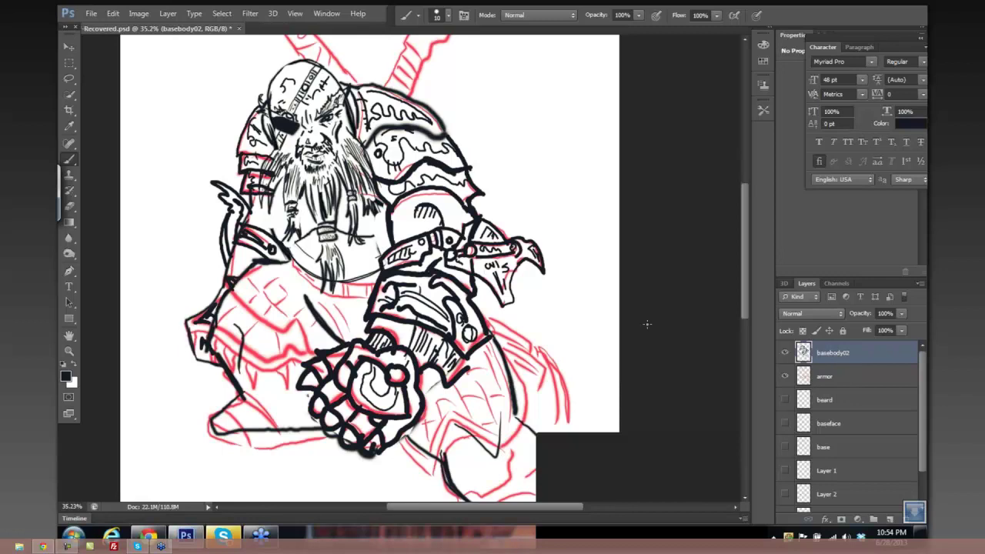
Ink the pointed upper edge and lower band of the bent leg's armor with a size 20 brush.
drag(542, 333, 550, 387)
key(ctrl+z)
drag(503, 324, 531, 327)
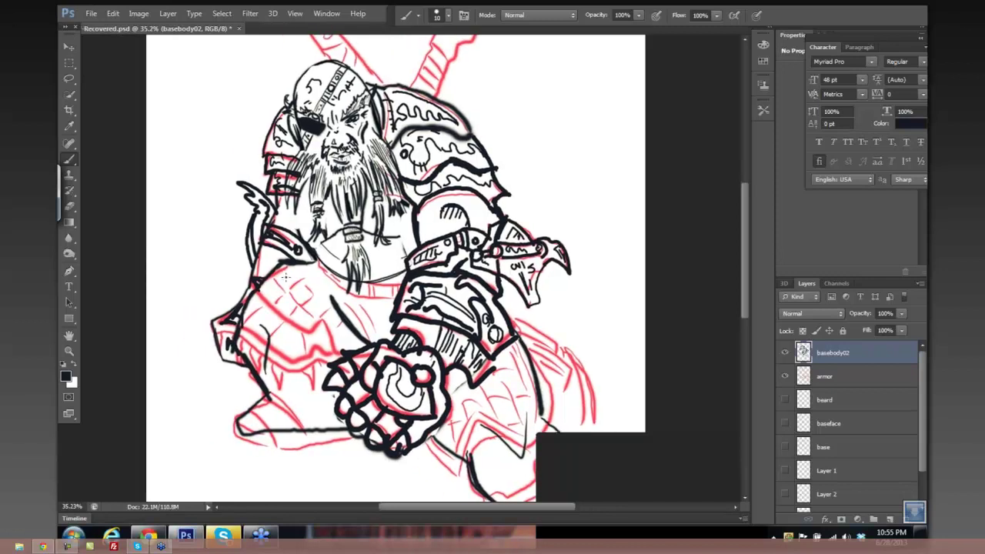
key(bracketright)
mouse_move(283, 266)
mouse_down()
mouse_move(247, 316)
mouse_move(255, 291)
mouse_move(350, 346)
mouse_up()
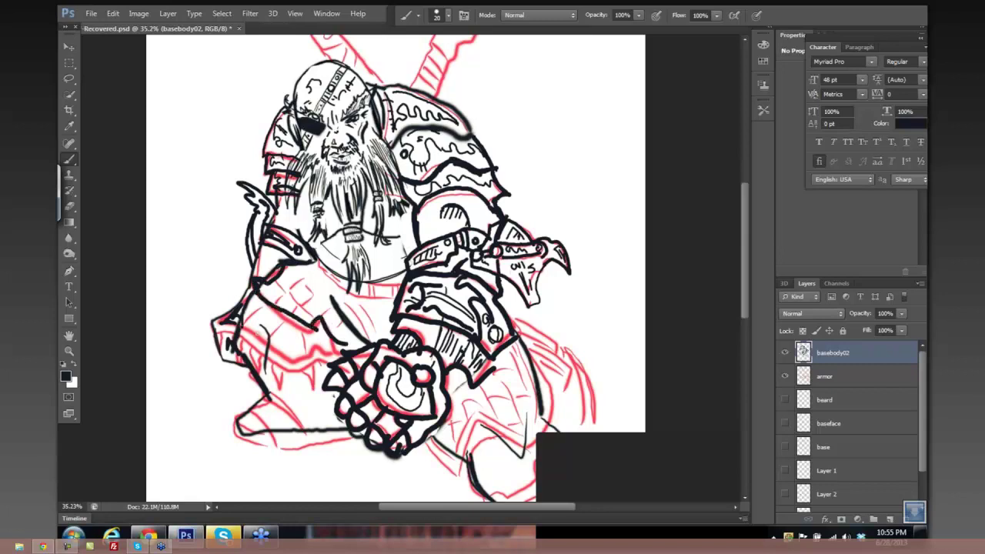
drag(255, 333, 242, 327)
mouse_move(339, 360)
mouse_down()
mouse_move(254, 331)
mouse_move(271, 359)
mouse_move(327, 371)
mouse_up()
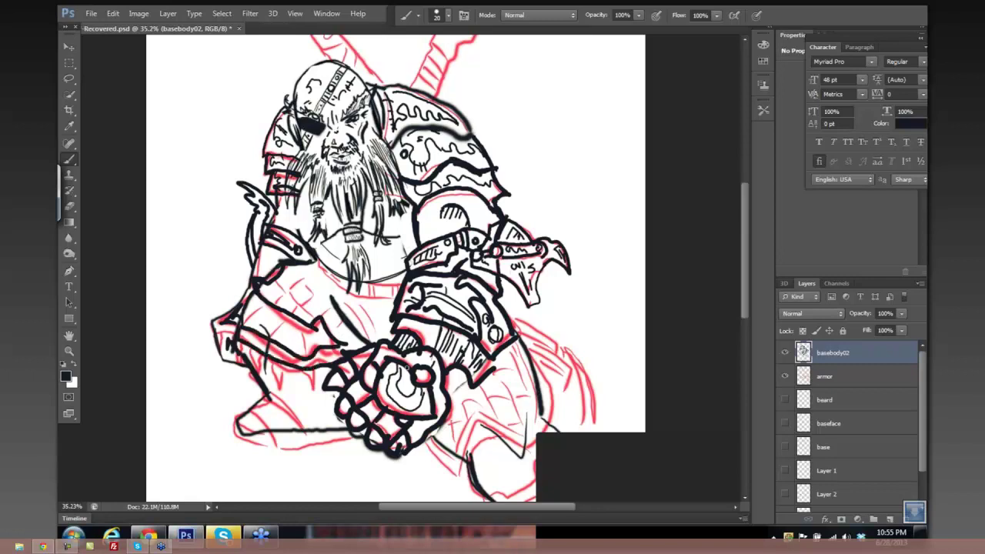
Erase the old body lines above the gauntlet and along both edges of the kneeling leg's thigh with a size 70 eraser.
key(e)
mouse_move(338, 312)
mouse_down()
mouse_move(332, 305)
mouse_move(347, 328)
mouse_up()
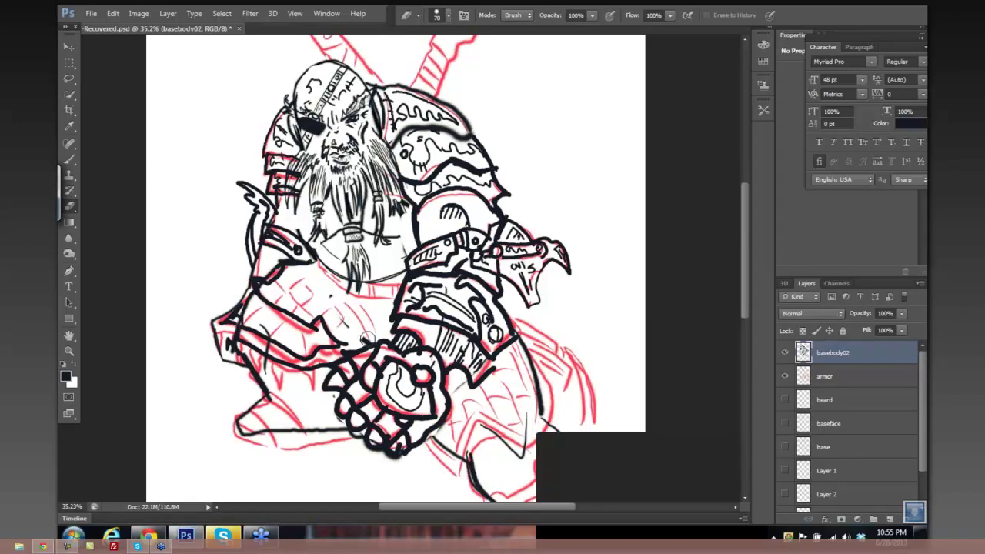
mouse_move(386, 293)
mouse_down()
mouse_move(371, 216)
mouse_move(306, 182)
mouse_up()
key(b)
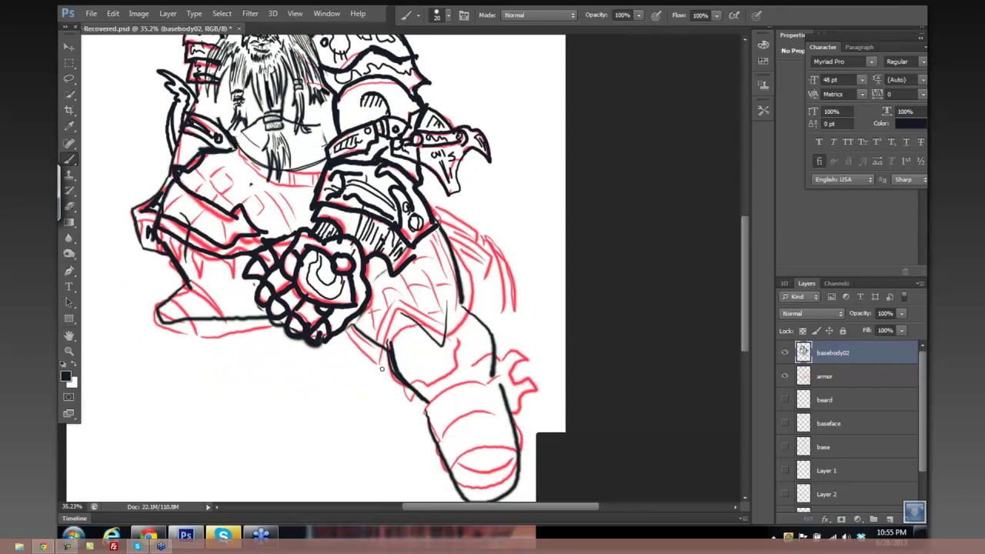
key(e)
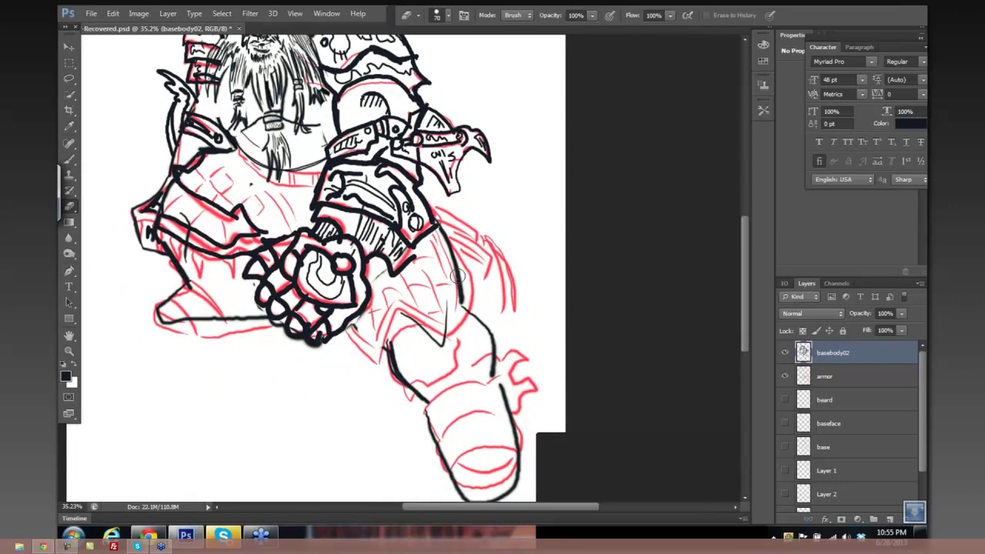
drag(464, 301, 470, 312)
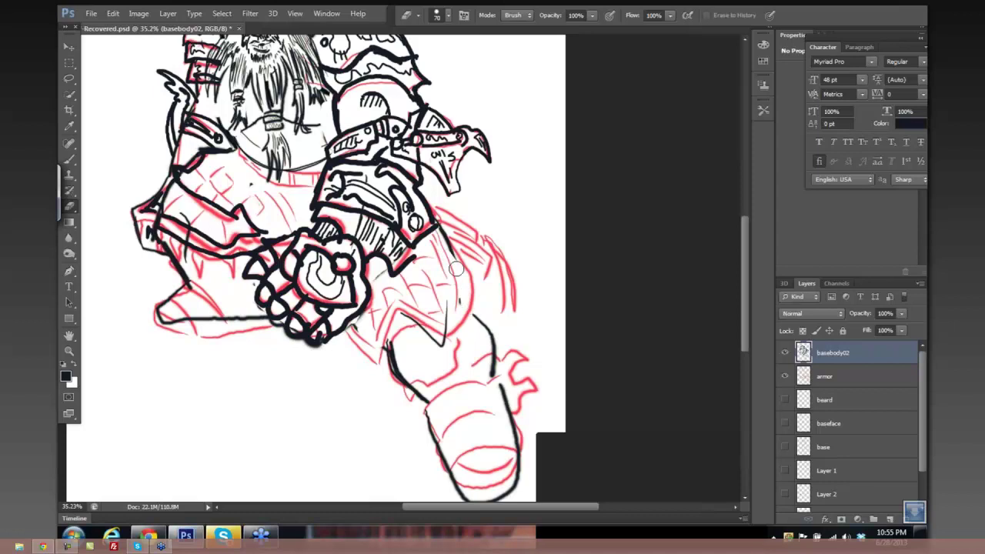
key(b)
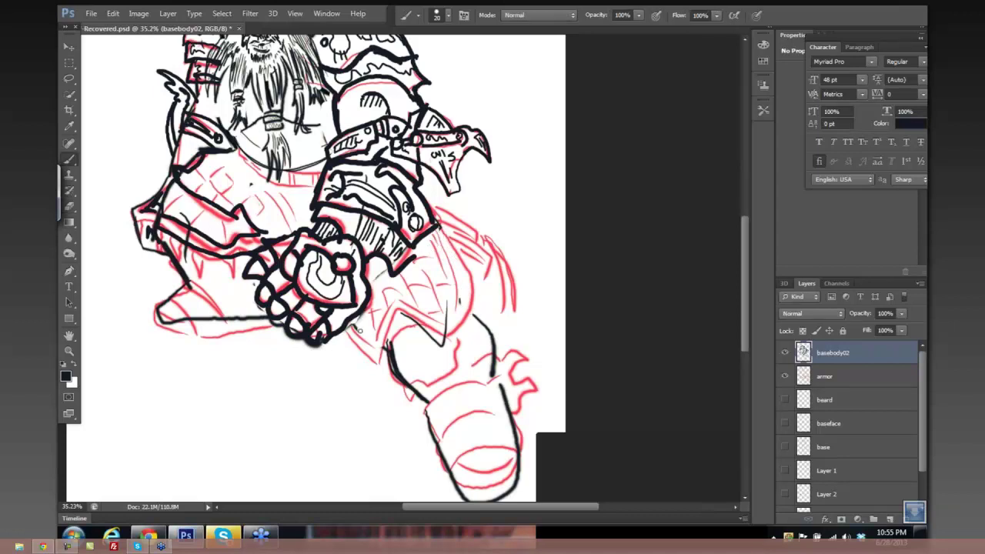
Ink the jagged lower edge and outer contour of the extended leg's thigh armor with a size 20 brush.
mouse_move(360, 331)
mouse_down()
mouse_move(389, 352)
mouse_move(384, 361)
mouse_move(401, 311)
mouse_move(445, 341)
mouse_up()
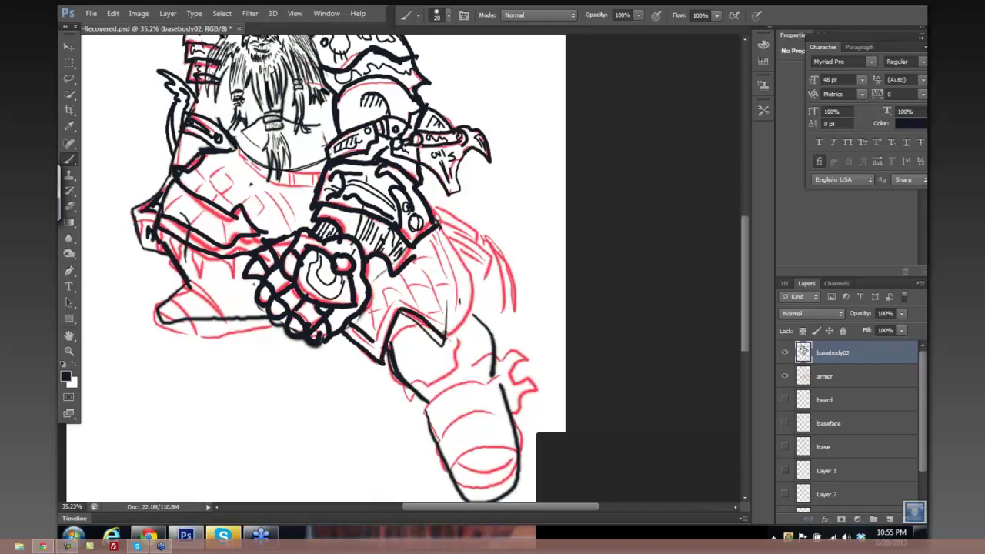
drag(445, 338, 477, 277)
drag(435, 222, 477, 291)
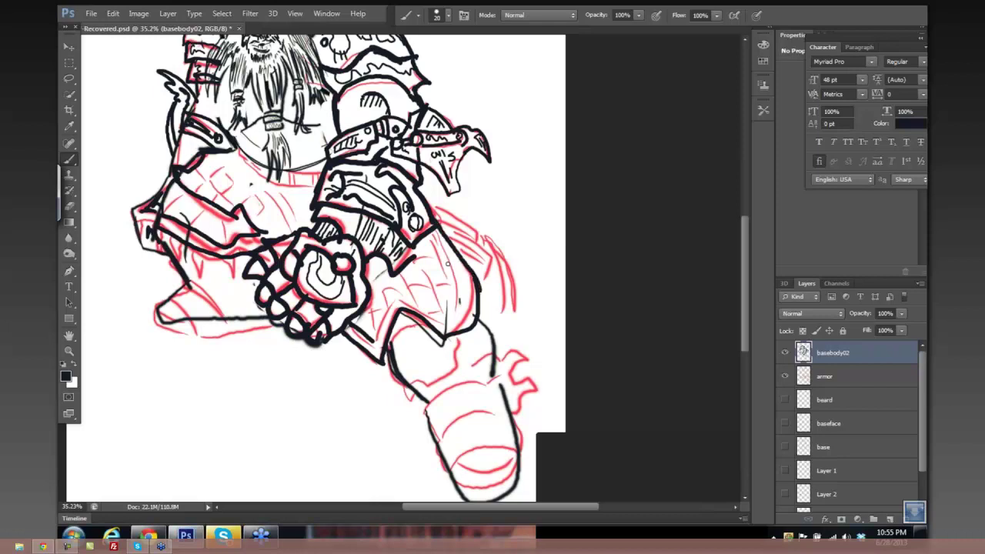
Ink the first plate lines on the extended leg's thigh armor with a finer brush, and hide the armor sketch layer.
key(bracketleft)
key(bracketleft)
mouse_move(439, 252)
mouse_down()
mouse_move(414, 261)
mouse_move(433, 285)
mouse_move(405, 291)
mouse_up()
click(785, 353)
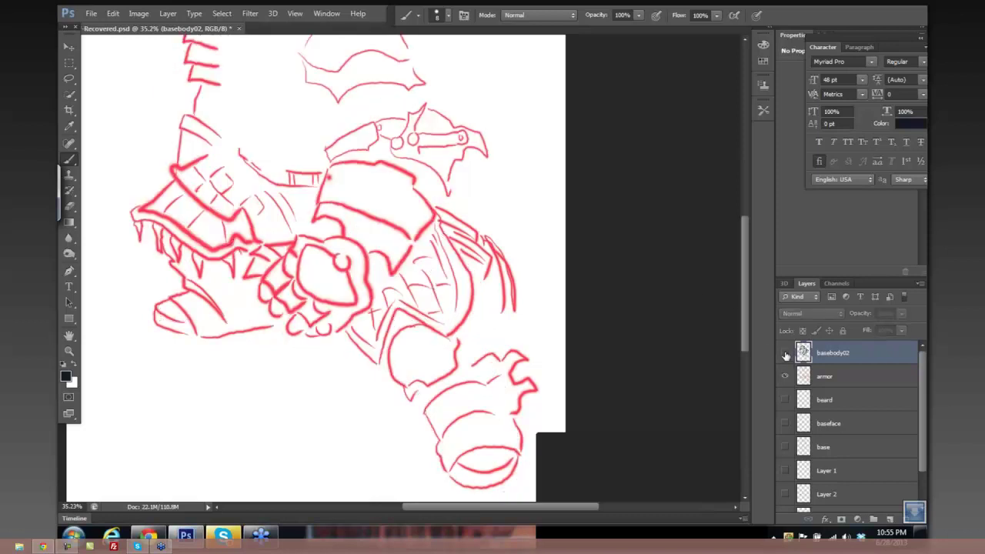
click(785, 353)
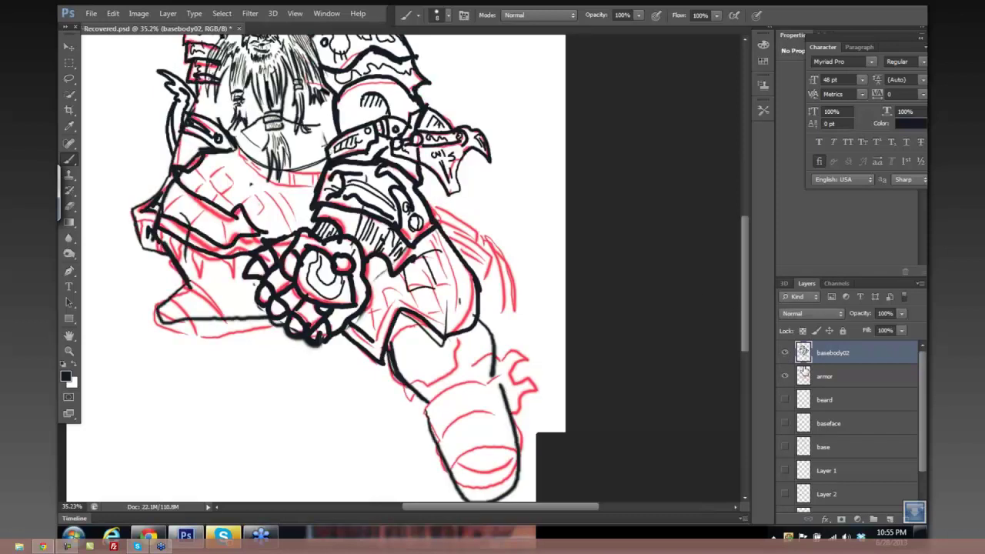
click(785, 377)
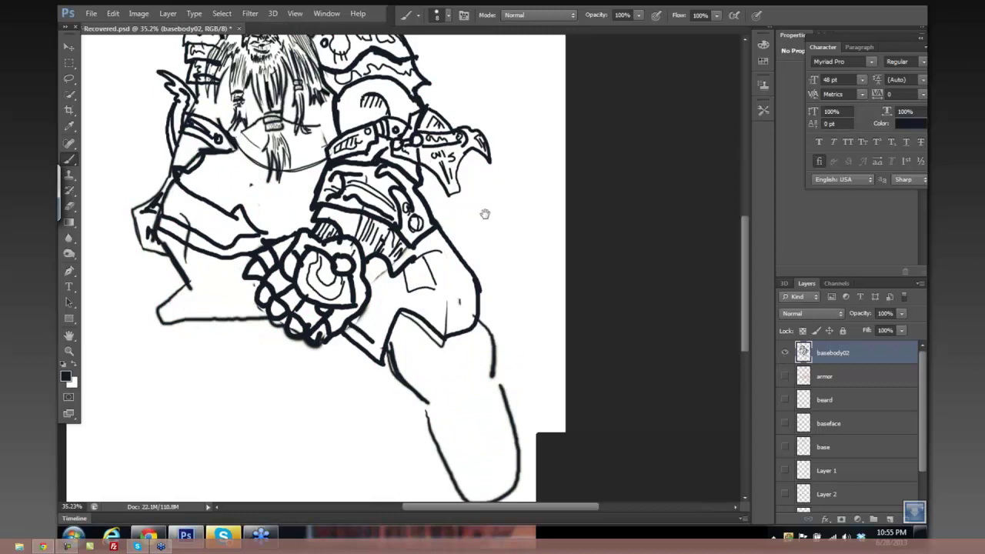
Erase the stray line crossing the bent leg's armor band with a size 35 eraser.
mouse_move(484, 213)
mouse_down()
mouse_move(501, 248)
mouse_move(483, 291)
mouse_up()
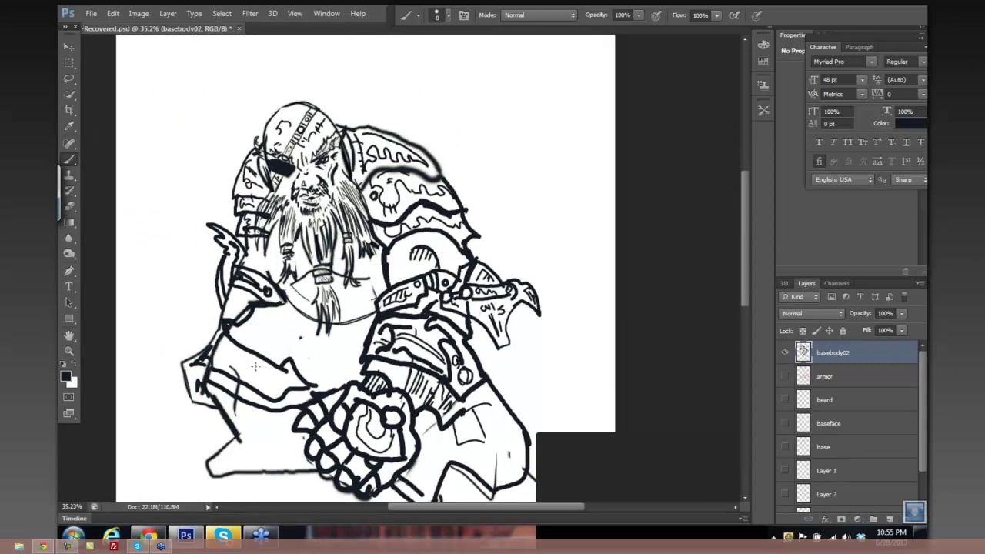
key(e)
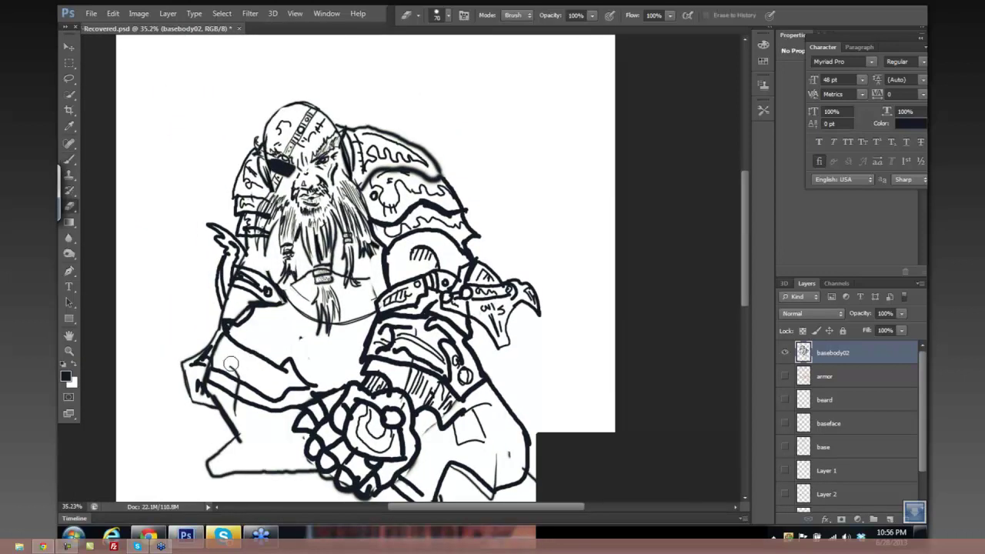
key(bracketleft)
key(bracketleft)
key(bracketleft)
key(bracketleft)
key(bracketleft)
drag(240, 388, 241, 409)
key(b)
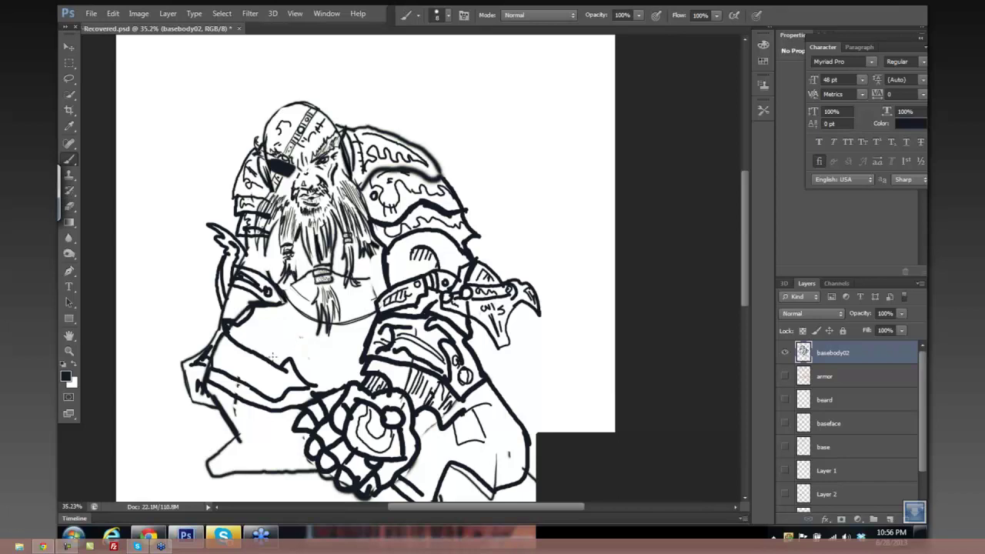
Ink curved plate divisions with small rivets across the waist armor and the bent leg's thigh armor.
drag(299, 313, 256, 351)
drag(343, 320, 340, 386)
mouse_move(250, 322)
mouse_down()
mouse_move(311, 348)
mouse_move(363, 356)
mouse_up()
drag(249, 330, 248, 332)
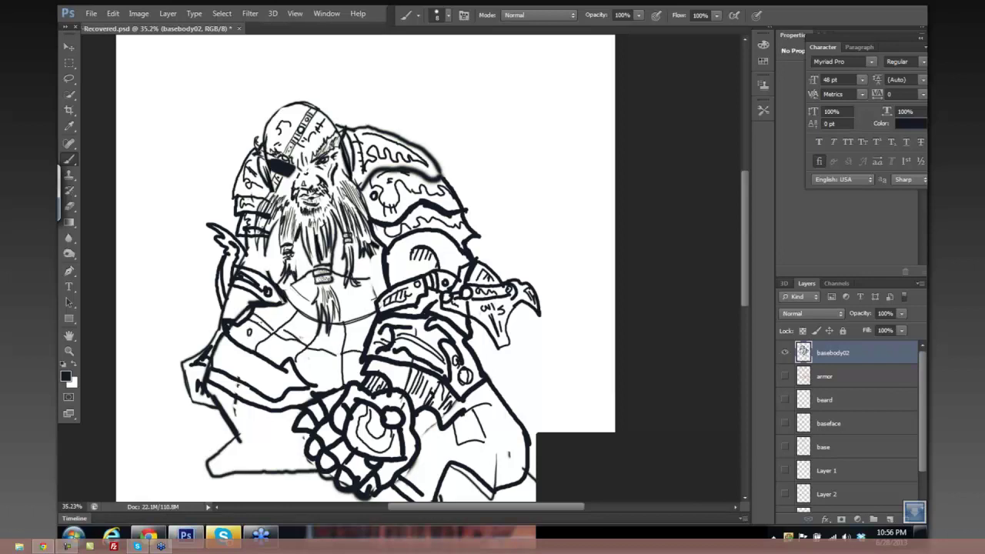
click(276, 314)
click(283, 346)
click(303, 329)
click(320, 368)
mouse_move(254, 365)
mouse_down()
mouse_move(259, 385)
mouse_move(291, 388)
mouse_up()
click(314, 379)
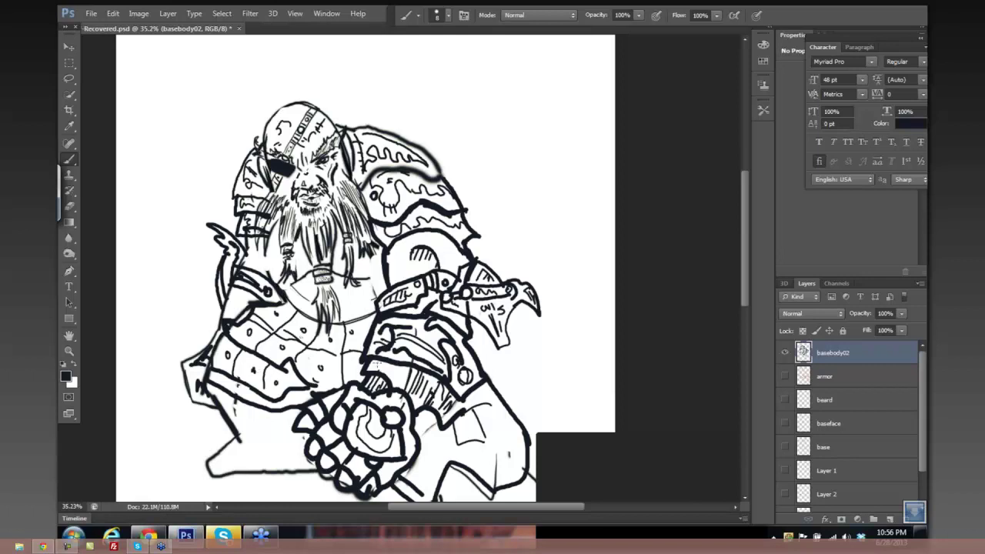
Ink the remaining plate divisions and rivets on the extended leg's thigh armor.
mouse_move(479, 310)
mouse_down()
mouse_move(459, 287)
mouse_move(429, 153)
mouse_up()
mouse_move(365, 300)
mouse_down()
mouse_move(409, 274)
mouse_move(379, 282)
mouse_move(463, 263)
mouse_move(441, 262)
mouse_up()
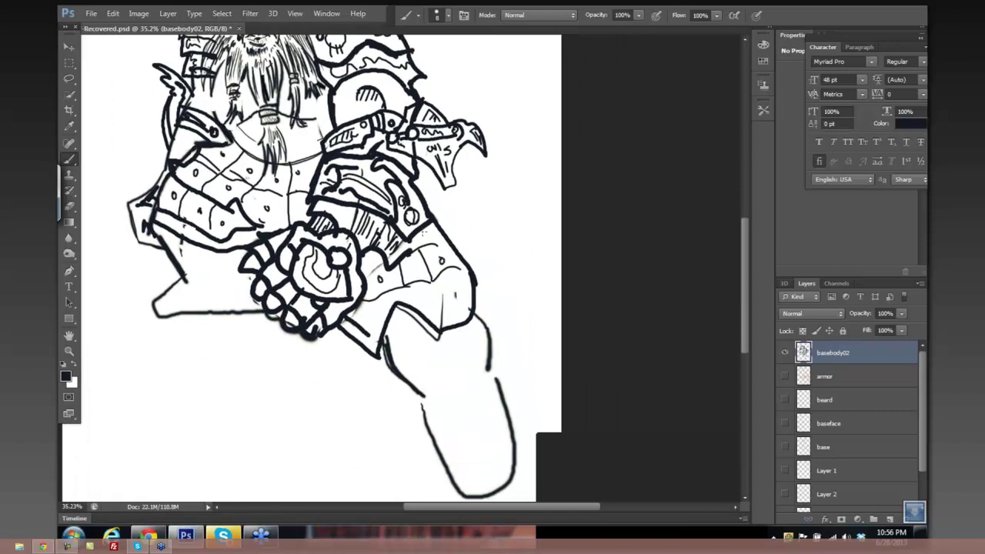
drag(420, 229, 426, 238)
mouse_move(402, 288)
mouse_down()
mouse_move(424, 295)
mouse_move(374, 305)
mouse_up()
mouse_move(440, 281)
mouse_down()
mouse_move(442, 314)
mouse_move(425, 302)
mouse_move(465, 289)
mouse_up()
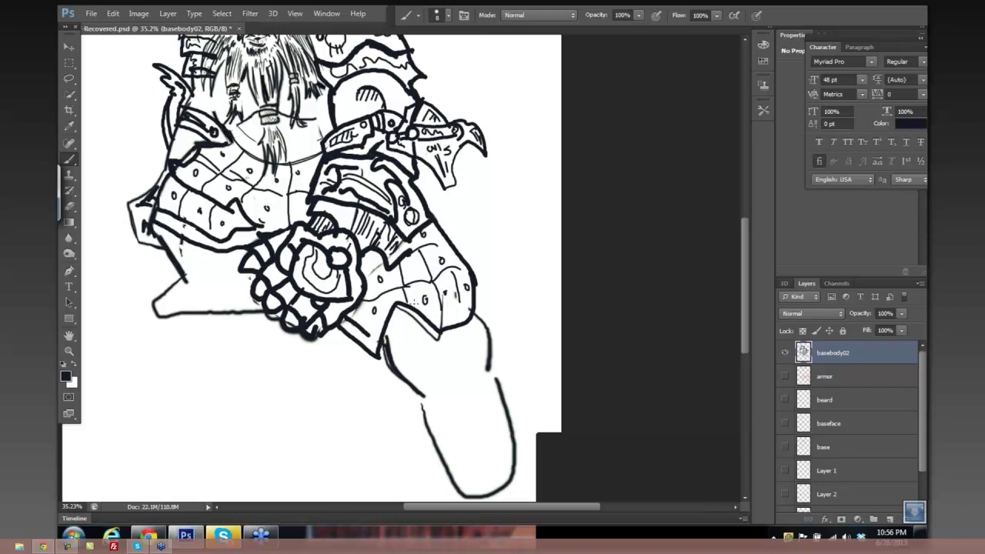
scroll(468, 235, down, 1)
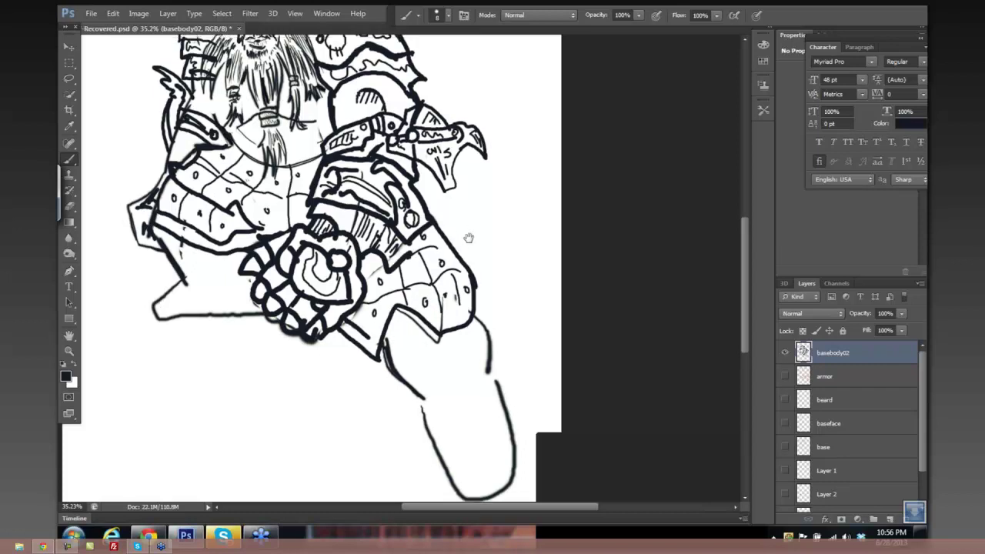
scroll(472, 239, down, 3)
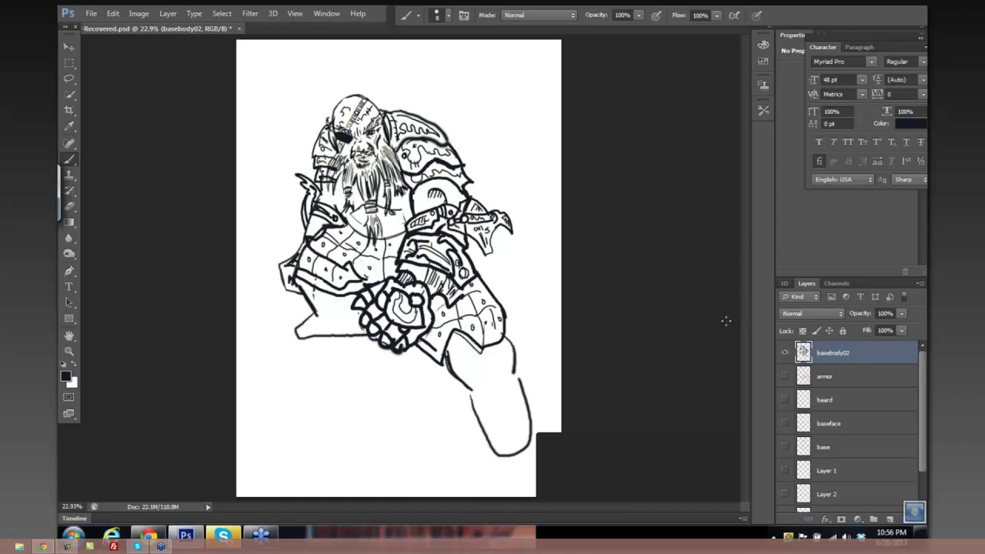
Show the armor layer and erase the old foot outline of the bent leg with a size 80 eraser.
click(785, 377)
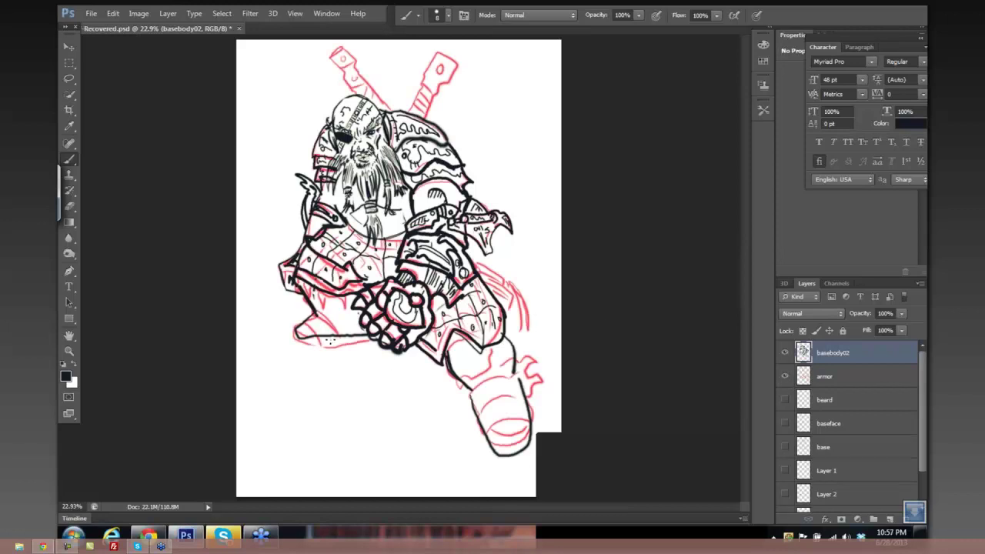
key(e)
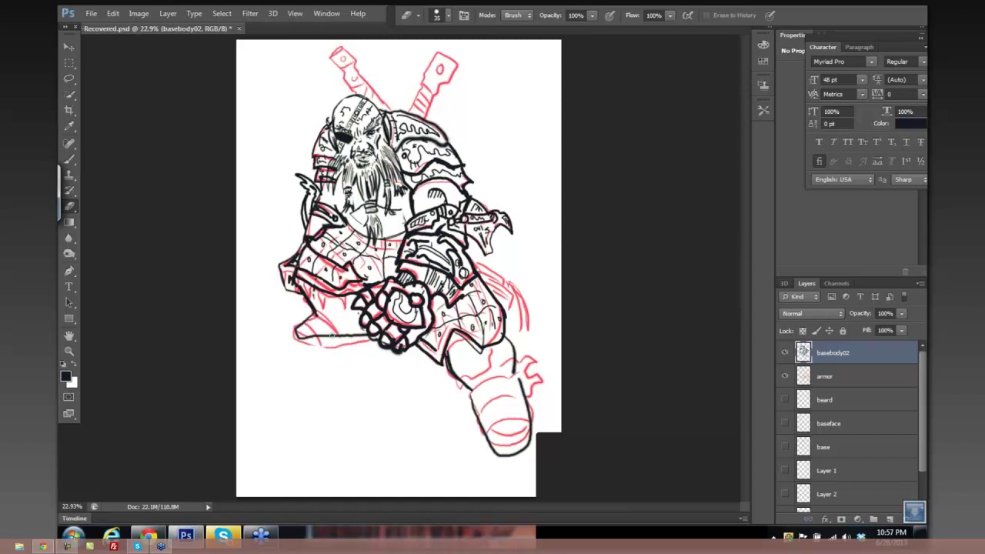
key(bracketright)
key(bracketright)
key(bracketright)
key(bracketright)
key(bracketright)
mouse_move(306, 327)
mouse_down()
mouse_move(340, 339)
mouse_move(370, 333)
mouse_move(311, 327)
mouse_up()
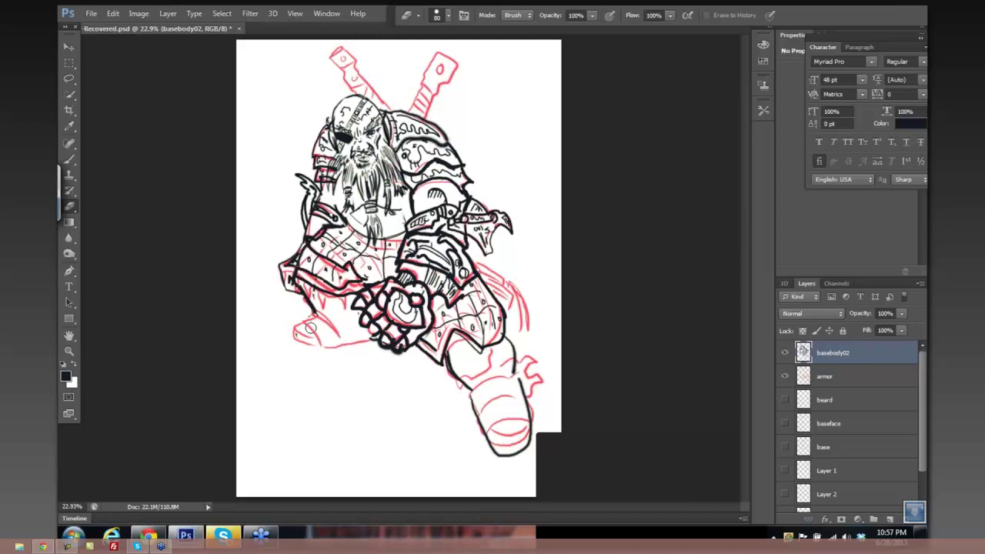
Ink the bent leg's boot over the red sketch with a size 20 brush, including its toe cap and upper bands.
key(b)
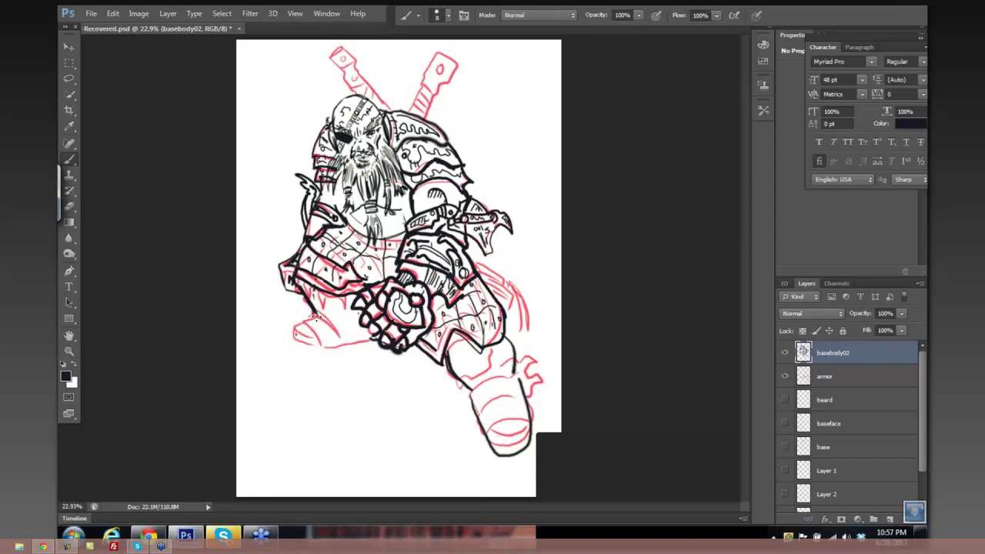
key(bracketright)
key(bracketright)
key(bracketright)
mouse_move(317, 313)
mouse_down()
mouse_move(342, 335)
mouse_move(321, 320)
mouse_move(323, 348)
mouse_move(359, 331)
mouse_move(371, 337)
mouse_move(362, 312)
mouse_up()
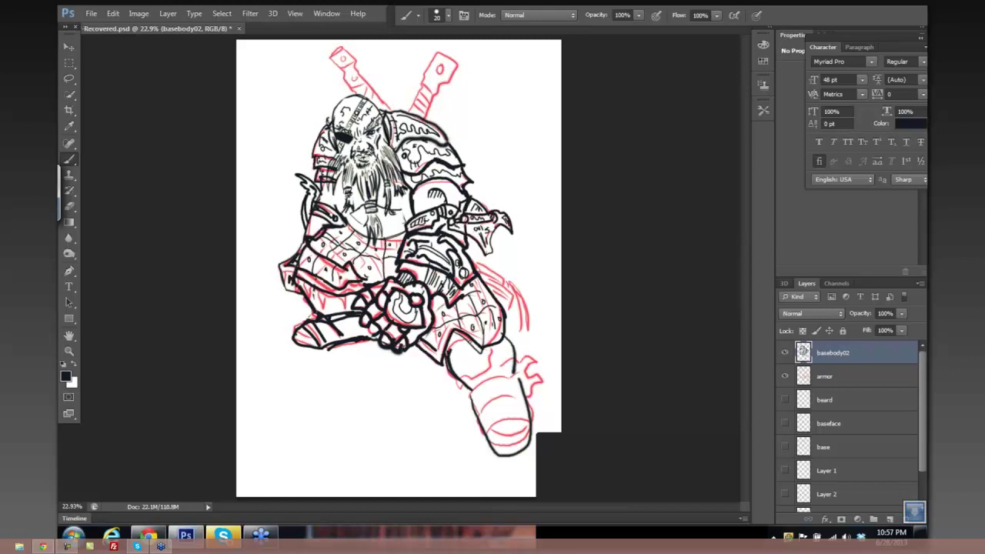
Ink the extended leg's knee guard with its rivets and the curved spikes along its outer side.
mouse_move(456, 373)
mouse_down()
mouse_move(475, 380)
mouse_move(491, 369)
mouse_move(496, 341)
mouse_move(493, 362)
mouse_move(489, 348)
mouse_move(537, 336)
mouse_up()
mouse_move(536, 344)
mouse_down()
mouse_move(517, 353)
mouse_move(516, 369)
mouse_move(541, 354)
mouse_up()
mouse_move(527, 378)
mouse_down()
mouse_move(539, 362)
mouse_move(542, 393)
mouse_up()
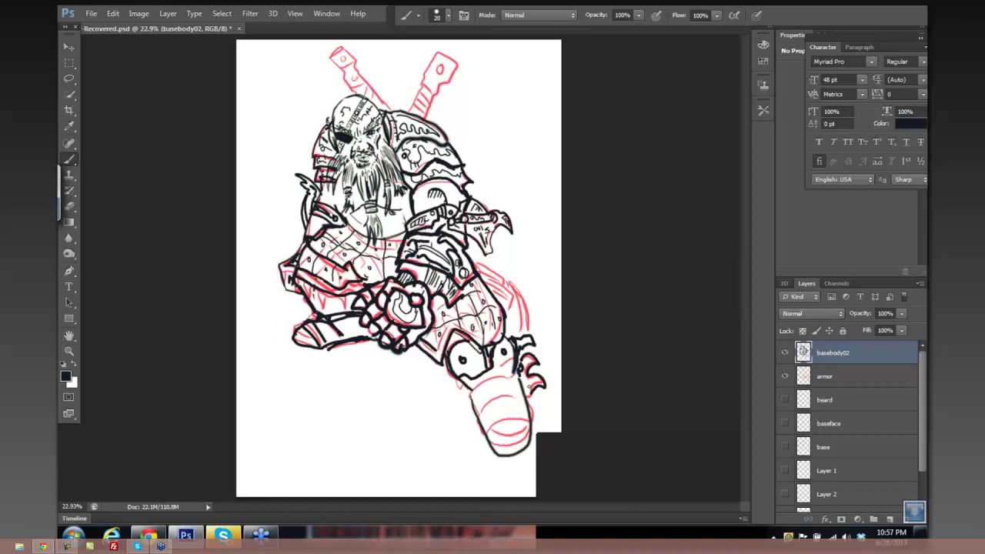
drag(531, 358, 525, 371)
Ink the curved bands and toe cap of the extended leg's boot, and hide the armor sketch layer.
drag(472, 392, 521, 387)
mouse_move(476, 414)
mouse_down()
mouse_move(509, 398)
mouse_move(523, 408)
mouse_move(512, 431)
mouse_move(493, 428)
mouse_move(525, 430)
mouse_move(493, 438)
mouse_move(525, 440)
mouse_up()
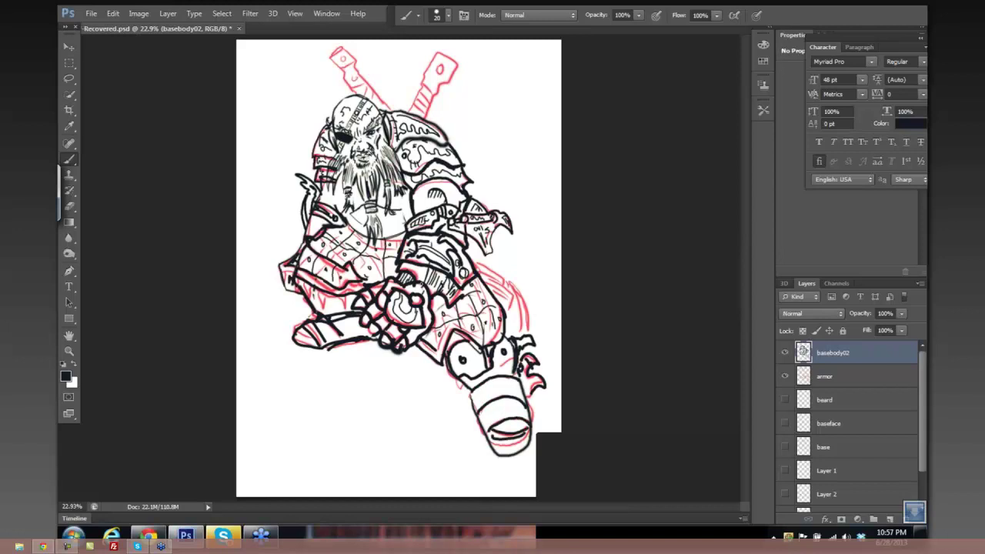
click(785, 376)
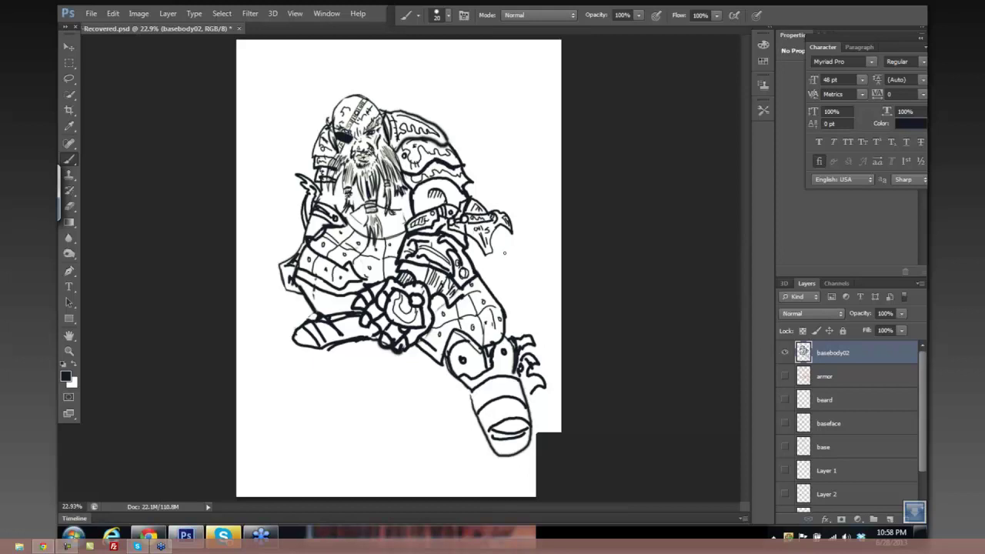
Ink the trailing strands behind the forearm with a size 25 brush and add thinner strokes near the elbow.
key(bracketright)
mouse_move(467, 240)
mouse_down()
mouse_move(497, 268)
mouse_move(489, 289)
mouse_move(473, 276)
mouse_move(551, 317)
mouse_up()
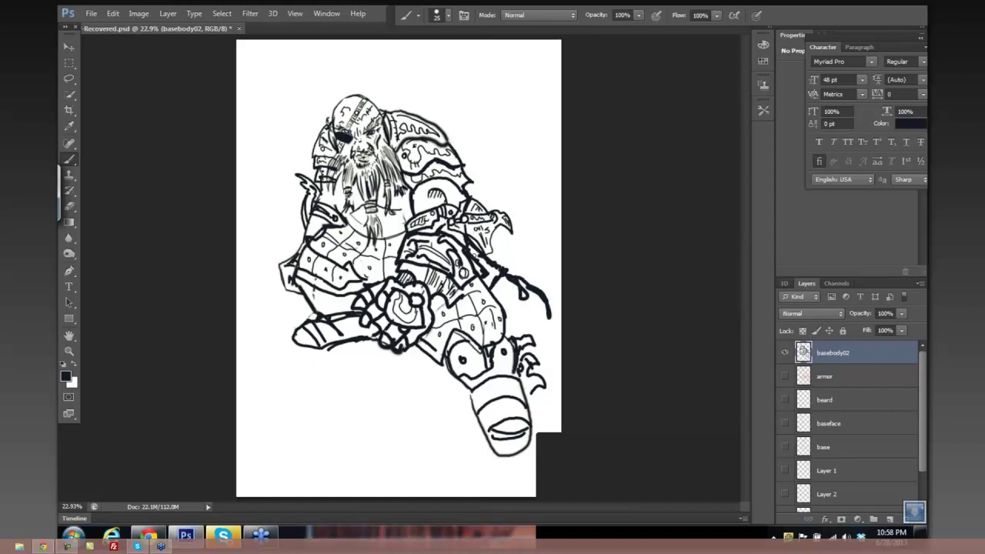
key(bracketleft)
key(bracketleft)
key(bracketleft)
mouse_move(471, 250)
mouse_down()
mouse_move(496, 271)
mouse_move(488, 277)
mouse_up()
Ink two weapon handles with pommels and grip bands rising behind the head and the armored shoulder.
key(bracketright)
drag(424, 69, 407, 110)
mouse_move(422, 68)
mouse_down()
mouse_move(435, 49)
mouse_move(456, 60)
mouse_move(425, 114)
mouse_move(418, 95)
mouse_move(445, 50)
mouse_move(450, 64)
mouse_up()
drag(424, 101, 414, 115)
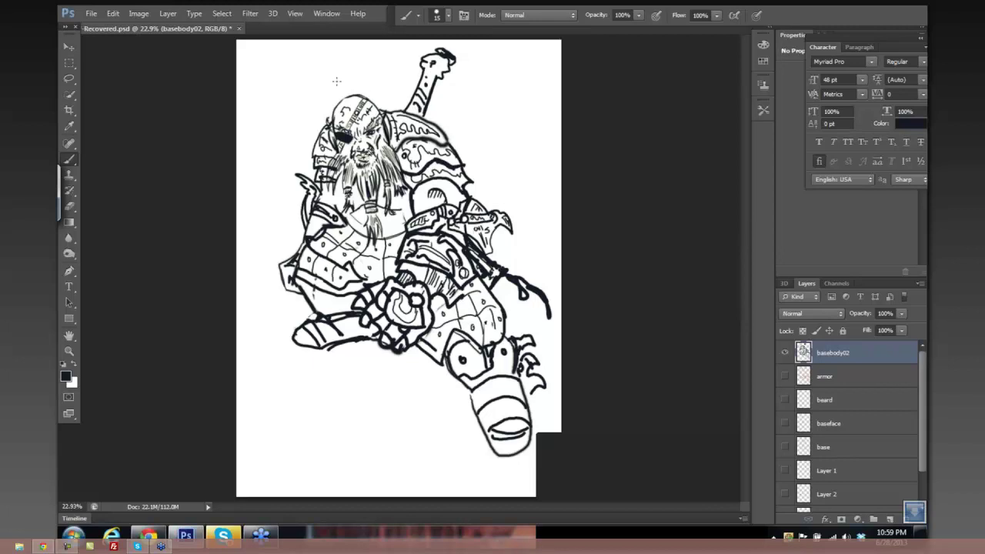
drag(315, 58, 339, 87)
mouse_move(294, 60)
mouse_down()
mouse_move(325, 87)
mouse_move(326, 69)
mouse_move(334, 94)
mouse_up()
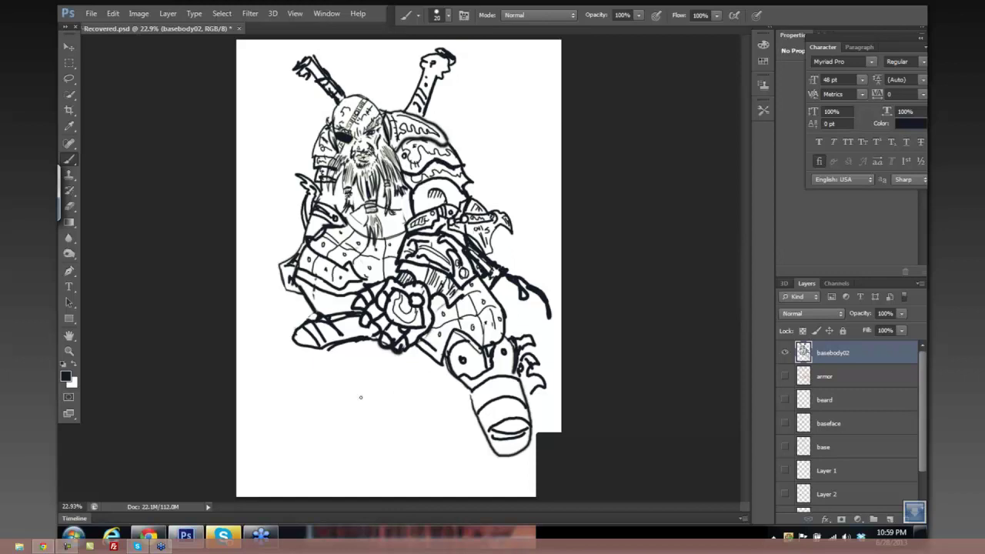
Paint a solid dark ground shape beneath the boots and fist with a size 100 brush.
key(bracketright)
key(bracketright)
key(bracketright)
key(bracketright)
key(bracketright)
key(bracketright)
key(bracketright)
mouse_move(301, 362)
mouse_down()
mouse_move(358, 348)
mouse_move(366, 358)
mouse_move(410, 355)
mouse_move(448, 380)
mouse_move(469, 416)
mouse_move(442, 419)
mouse_move(441, 383)
mouse_move(400, 371)
mouse_move(394, 355)
mouse_move(419, 371)
mouse_move(324, 350)
mouse_move(262, 357)
mouse_move(413, 359)
mouse_move(455, 414)
mouse_move(470, 404)
mouse_up()
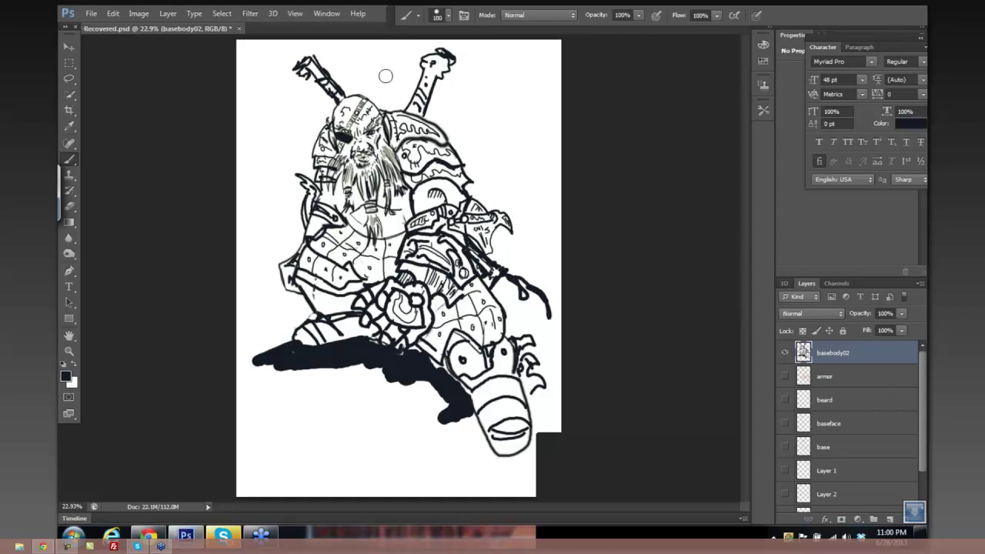
Draw wavy, flame-like outlines above the head and behind the armored shoulder with a size 10 brush.
key(bracketleft)
key(bracketleft)
key(bracketleft)
key(bracketleft)
key(bracketleft)
key(bracketleft)
key(bracketleft)
key(bracketleft)
key(bracketleft)
key(bracketleft)
mouse_move(351, 84)
mouse_down()
mouse_move(362, 95)
mouse_move(352, 81)
mouse_move(359, 43)
mouse_move(414, 86)
mouse_move(407, 77)
mouse_move(488, 80)
mouse_move(527, 198)
mouse_move(479, 147)
mouse_move(458, 145)
mouse_up()
click(384, 81)
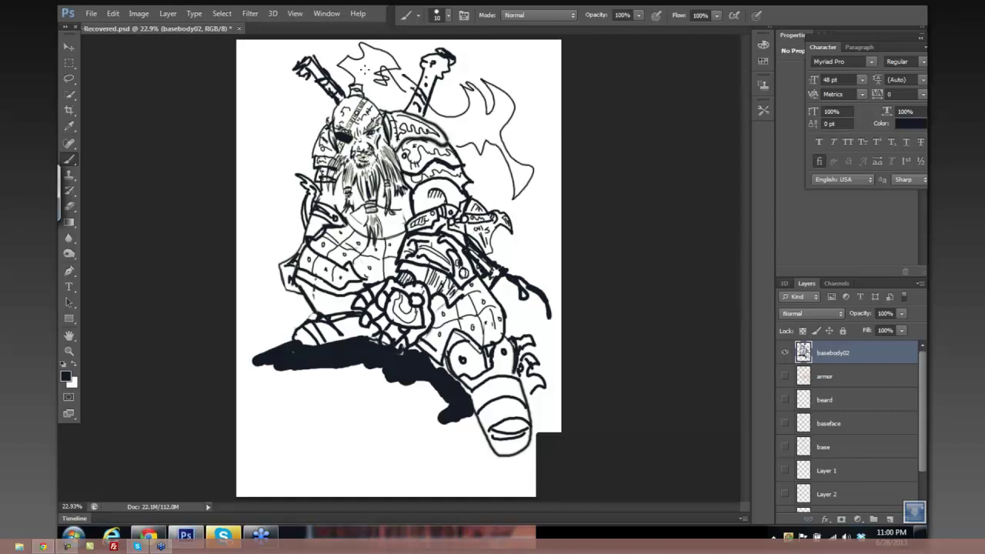
mouse_move(364, 69)
mouse_down()
mouse_move(368, 87)
mouse_move(402, 80)
mouse_up()
mouse_move(432, 112)
mouse_down()
mouse_move(469, 131)
mouse_move(521, 189)
mouse_up()
mouse_move(383, 78)
mouse_down()
mouse_move(372, 89)
mouse_move(353, 81)
mouse_move(395, 54)
mouse_up()
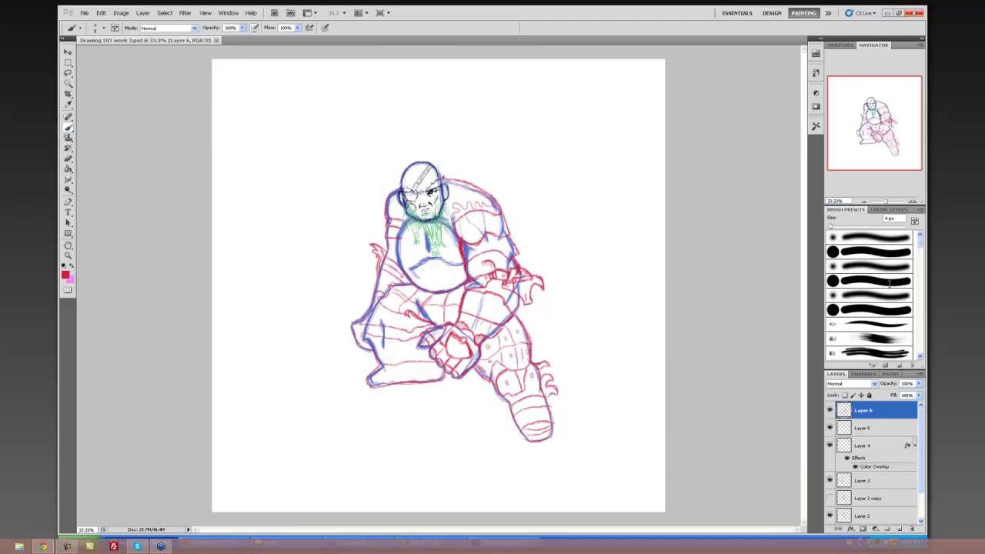
Enlarge the Drawing 103 week 3.psd sketch to 50% and compare it with Layer 6 and Layer 5 each hidden and shown.
click(914, 202)
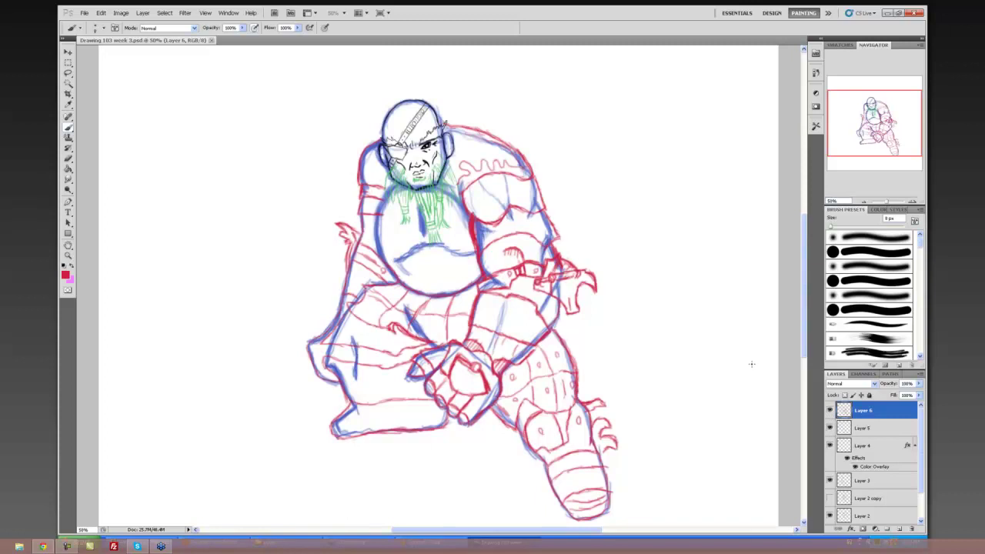
click(829, 409)
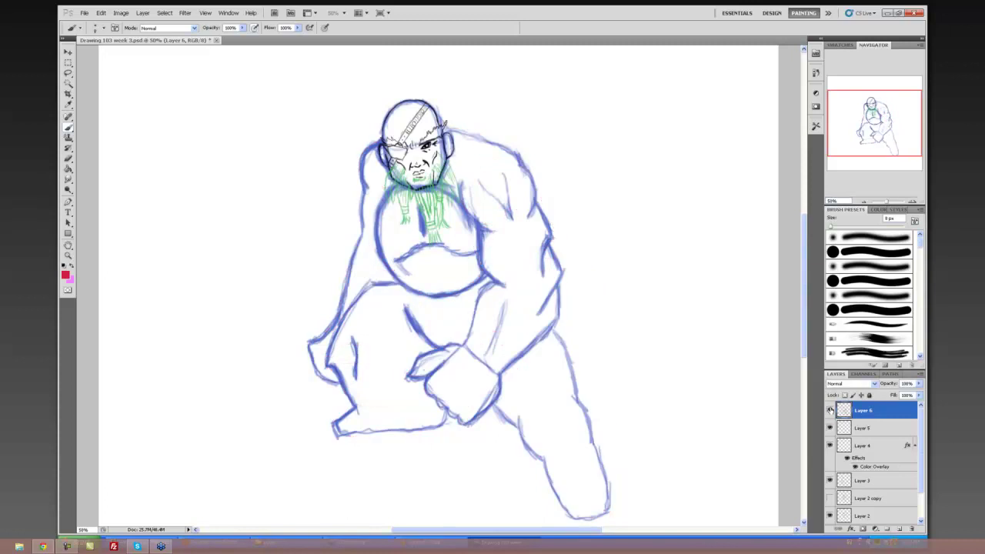
click(830, 410)
click(830, 428)
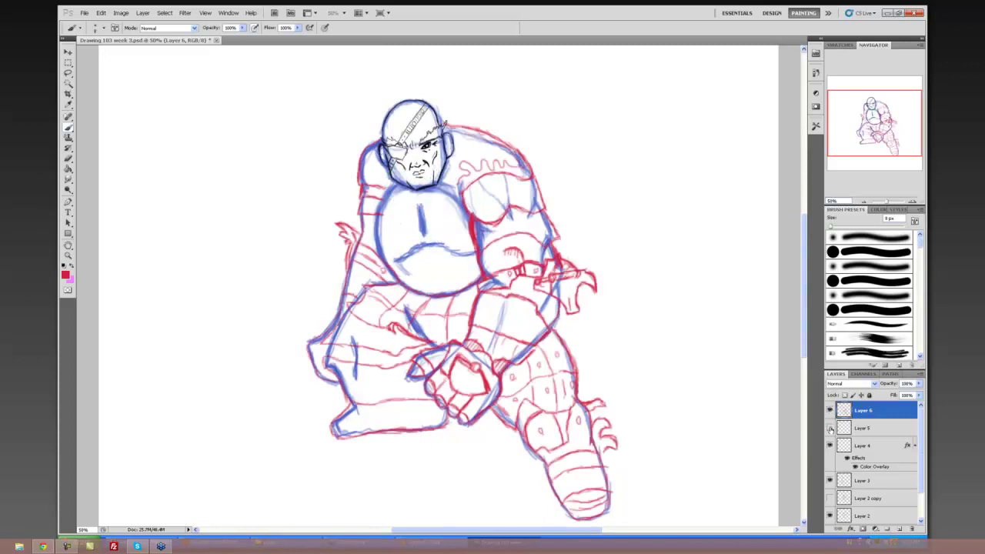
click(830, 428)
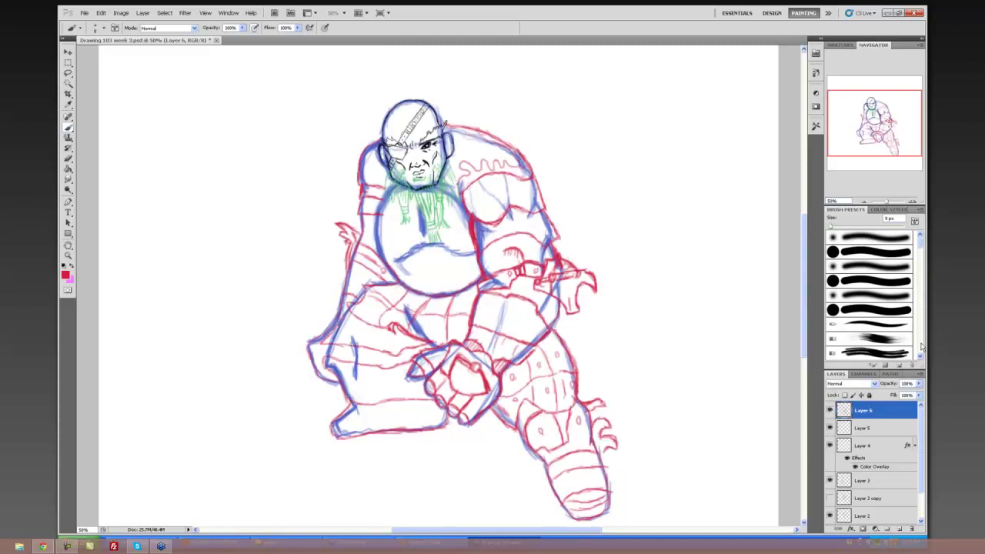
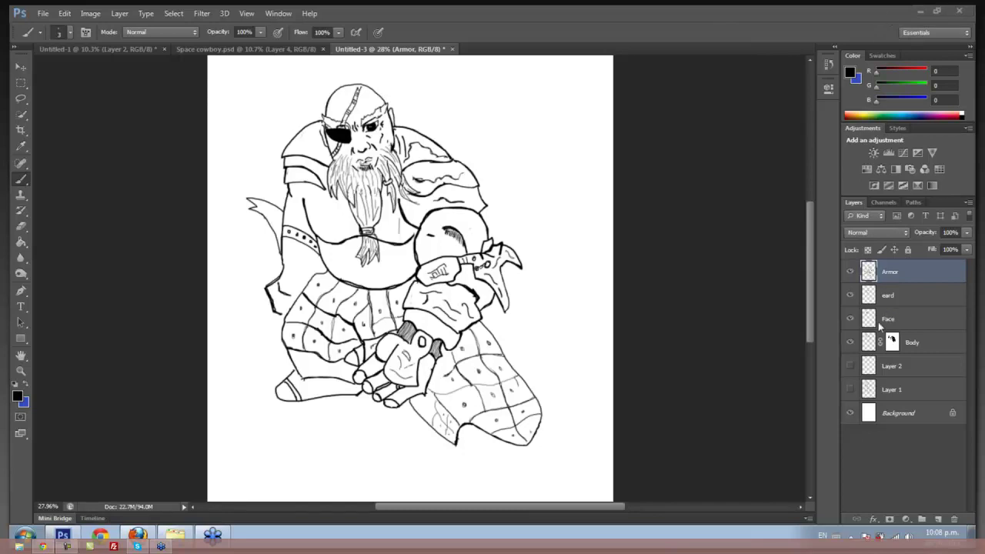
Show the Layer 1 rough sketch beneath the inks in Untitled-3 and inspect the extended lower leg.
click(851, 390)
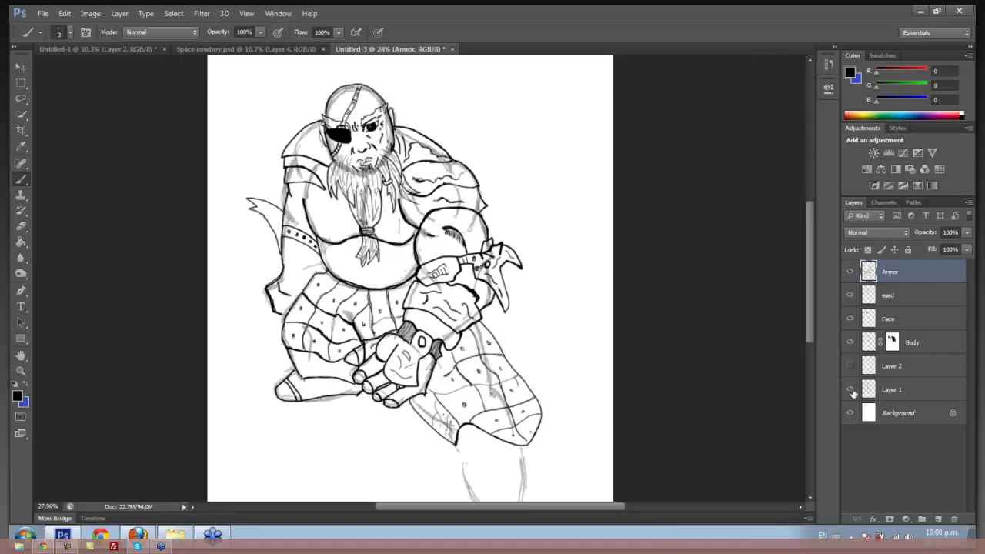
drag(527, 351, 526, 351)
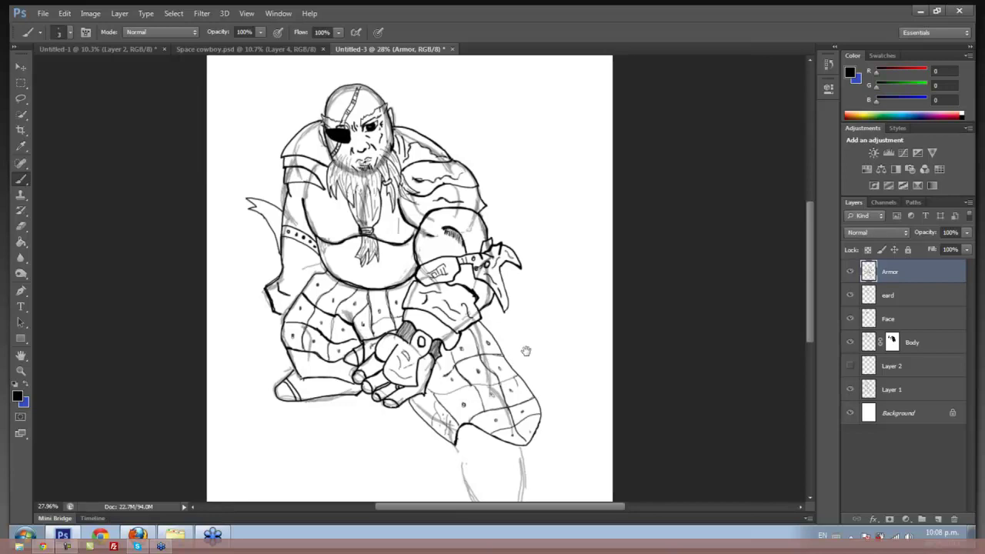
drag(527, 351, 498, 258)
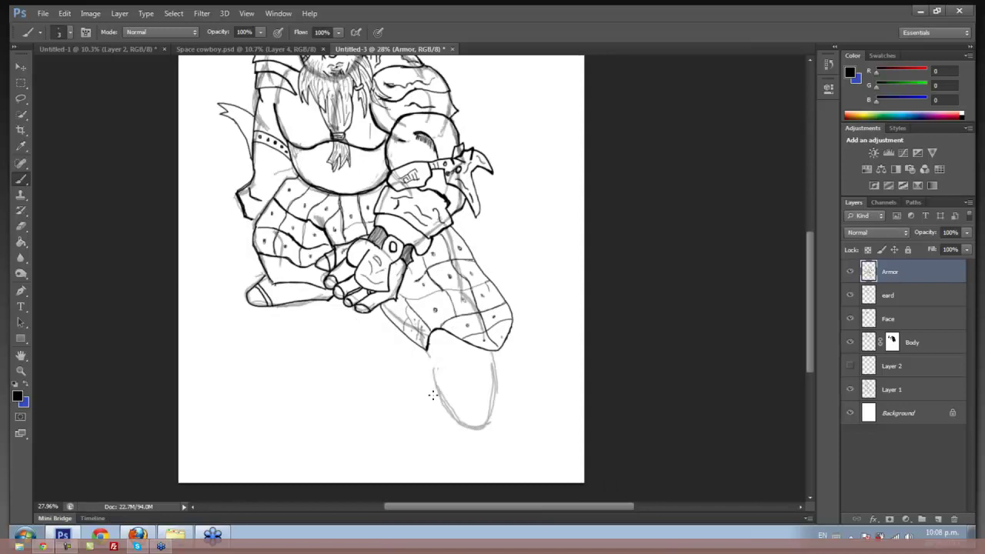
drag(432, 395, 442, 444)
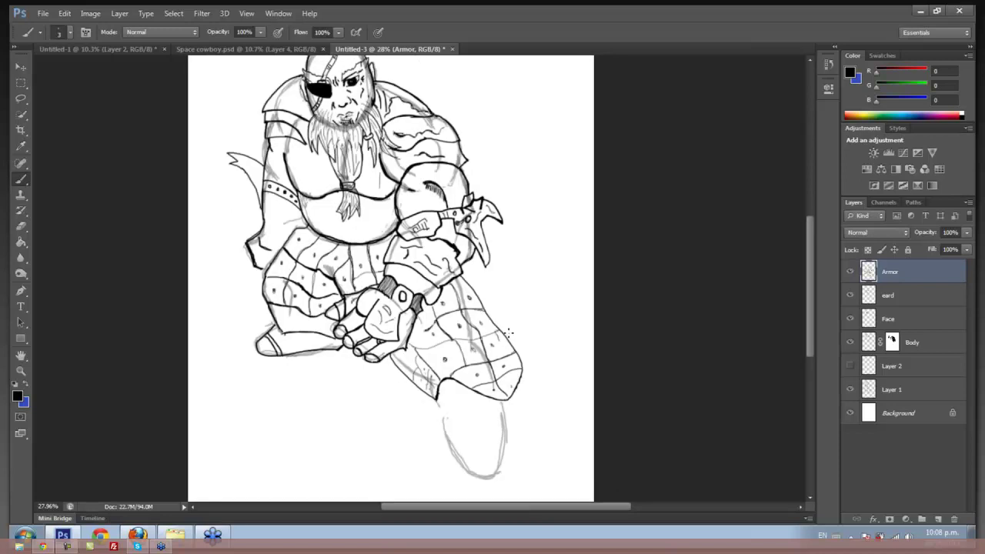
scroll(512, 308, up, 2)
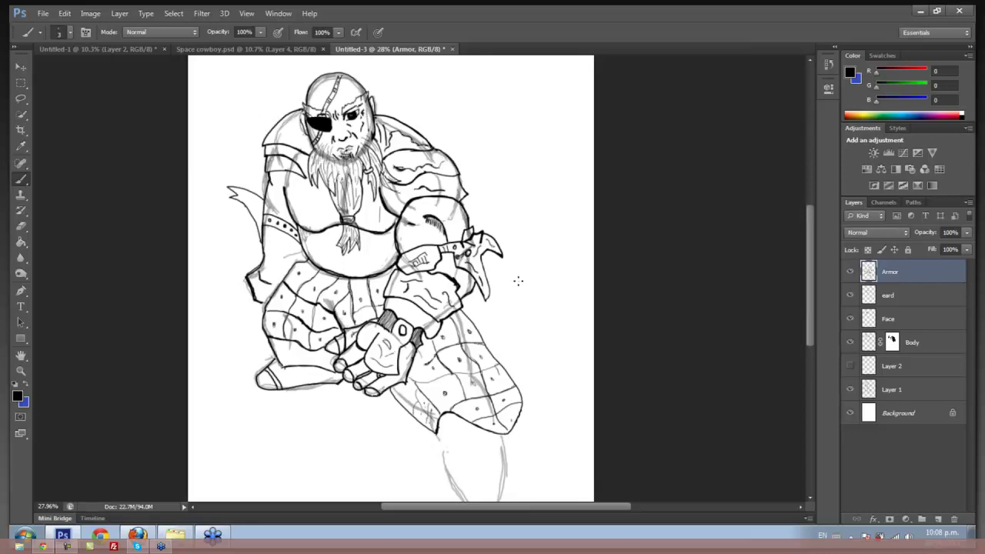